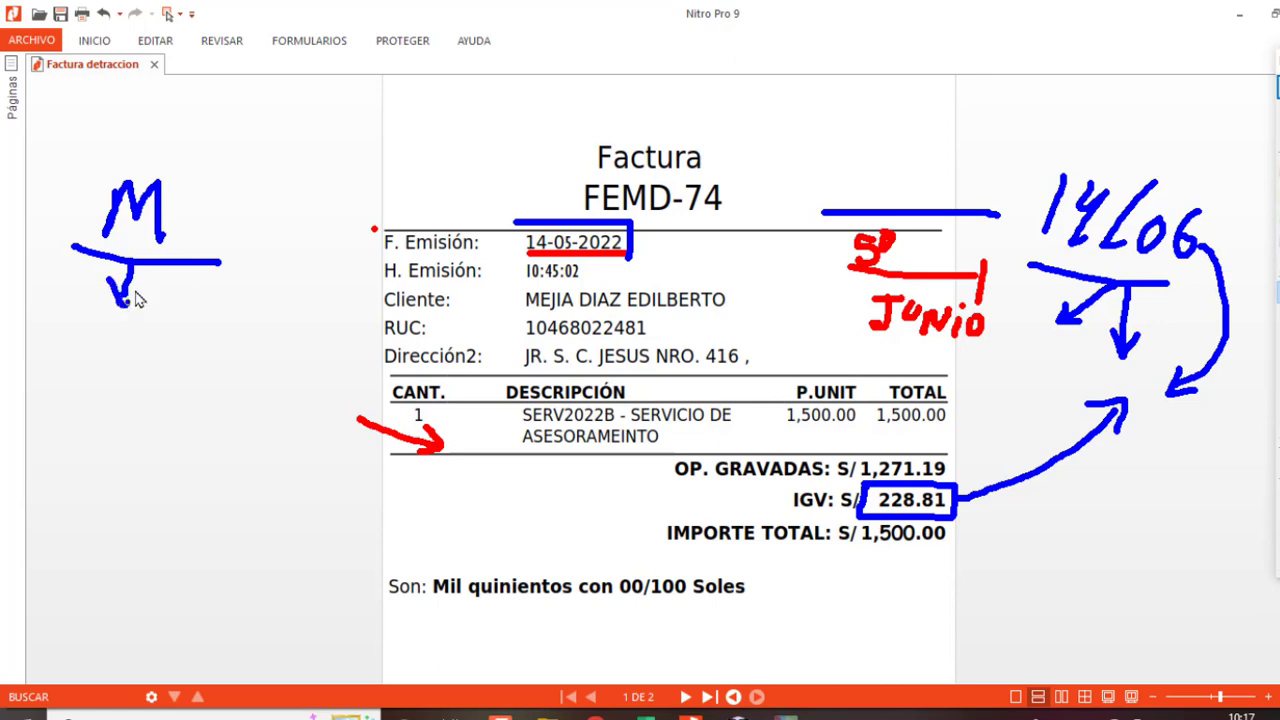
Step: Ink the FEMD-74 invoice with arrows, a dividing line and an underlined JUN note
mouse_move(123, 337)
left_mouse_down()
mouse_move(109, 338)
mouse_move(120, 352)
mouse_move(137, 346)
mouse_move(157, 363)
mouse_move(168, 352)
mouse_move(160, 366)
left_mouse_up()
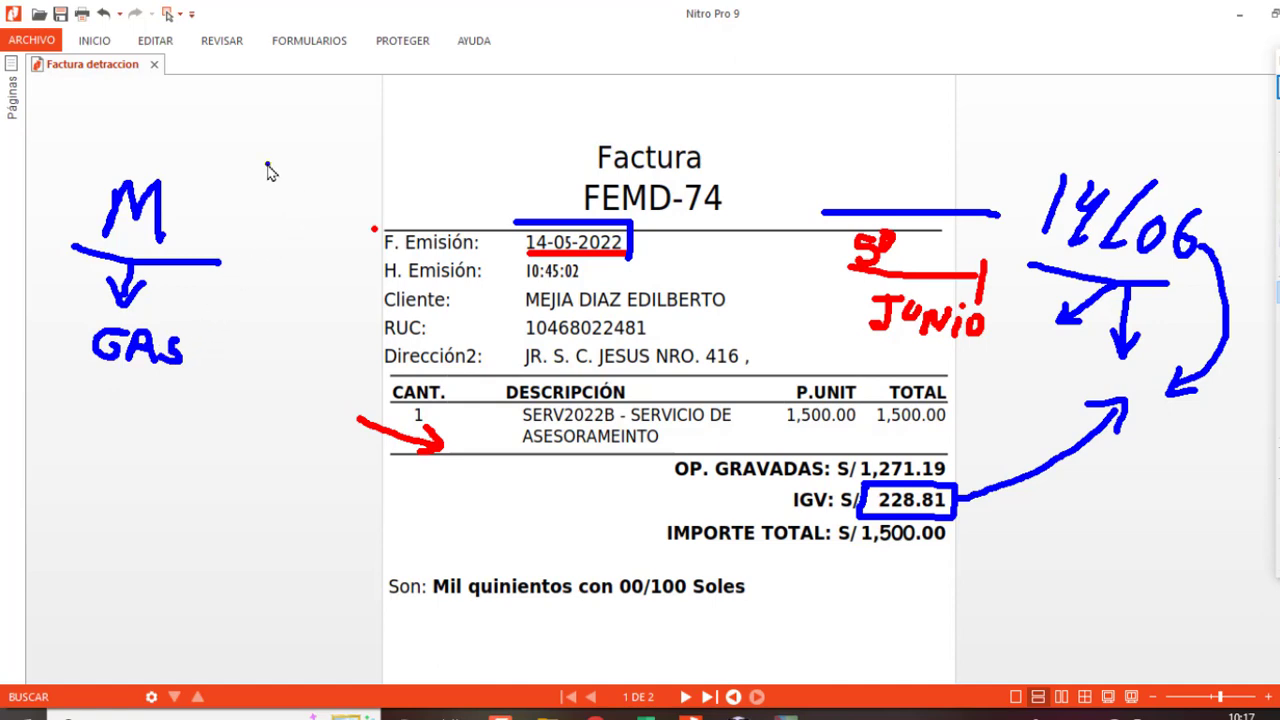
left_click_drag(267, 163, 219, 372)
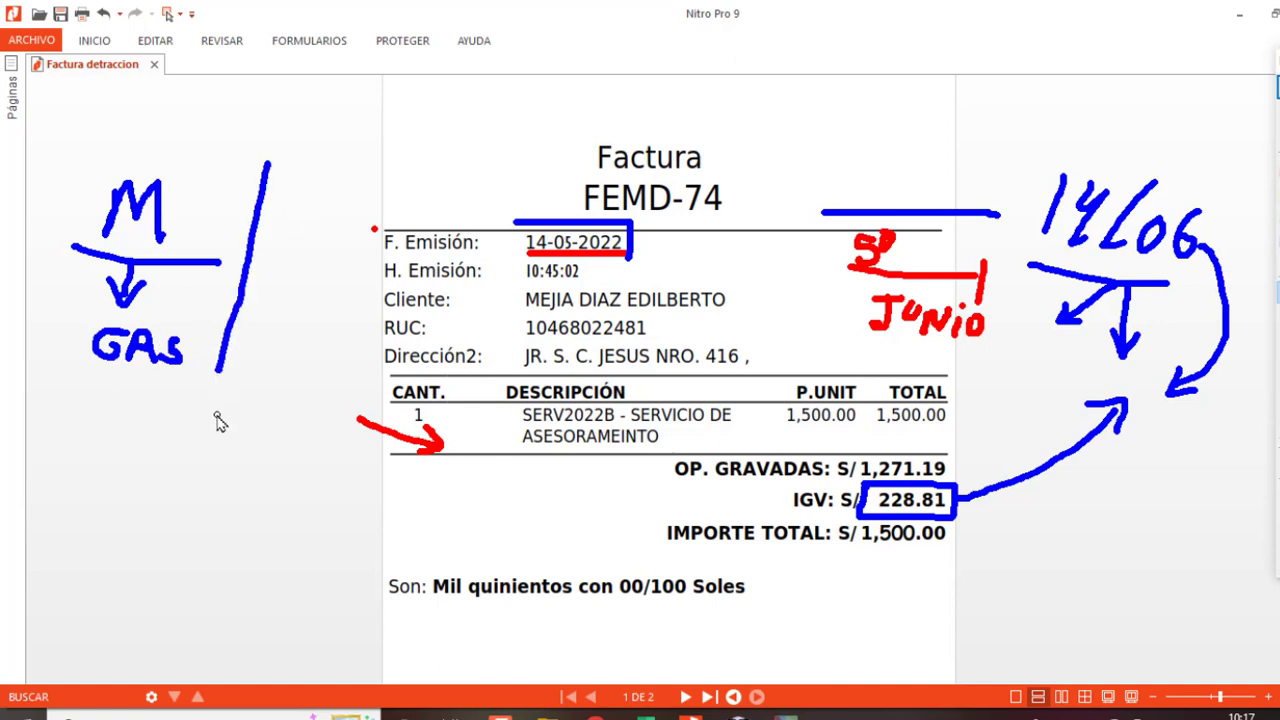
left_click_drag(990, 444, 965, 485)
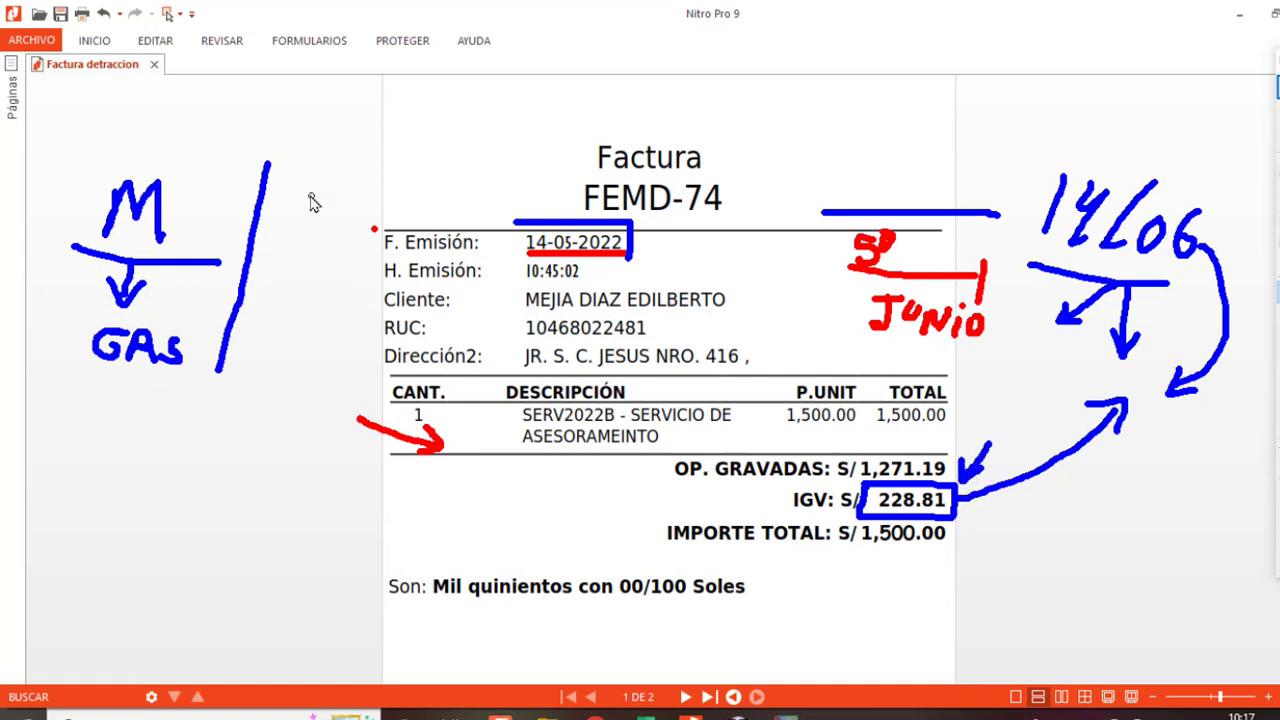
mouse_move(298, 170)
left_mouse_down()
mouse_move(346, 169)
mouse_move(290, 199)
mouse_move(384, 180)
mouse_move(395, 212)
mouse_move(412, 176)
left_mouse_up()
left_click(348, 187)
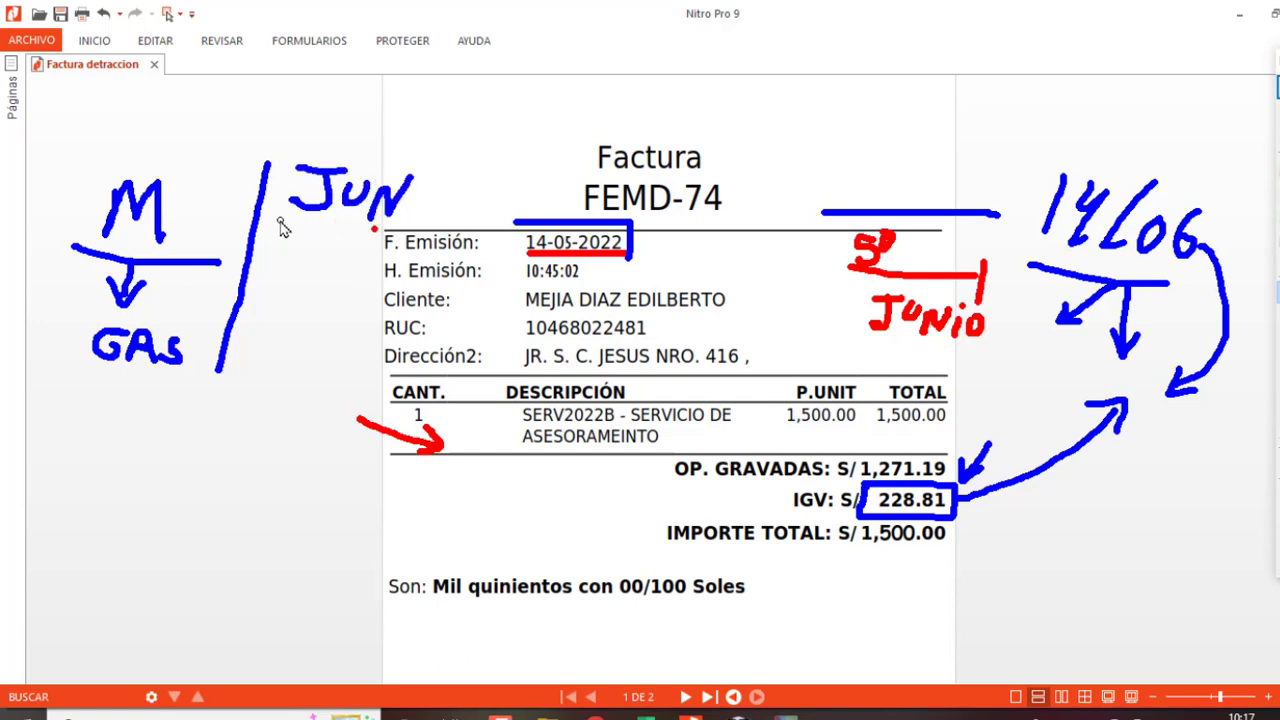
left_click_drag(281, 221, 402, 228)
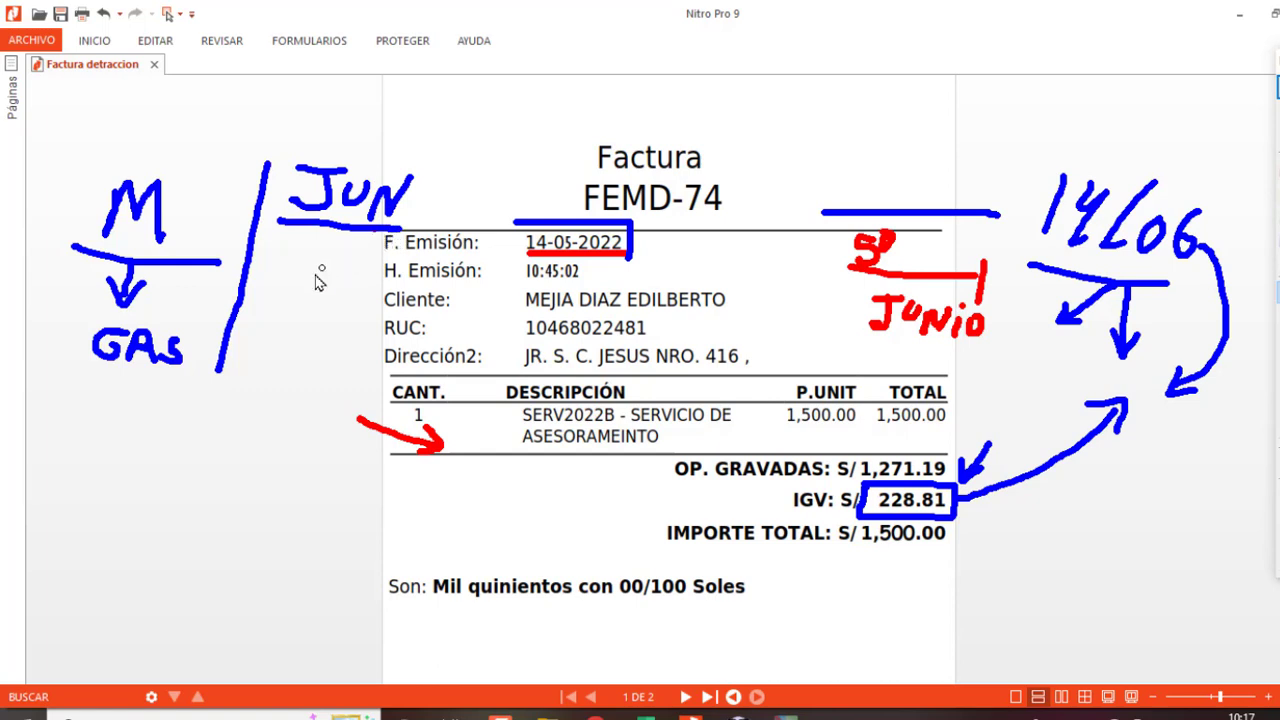
mouse_move(268, 323)
left_mouse_down()
mouse_move(300, 317)
mouse_move(283, 340)
mouse_move(310, 352)
mouse_move(316, 340)
mouse_move(366, 344)
left_mouse_up()
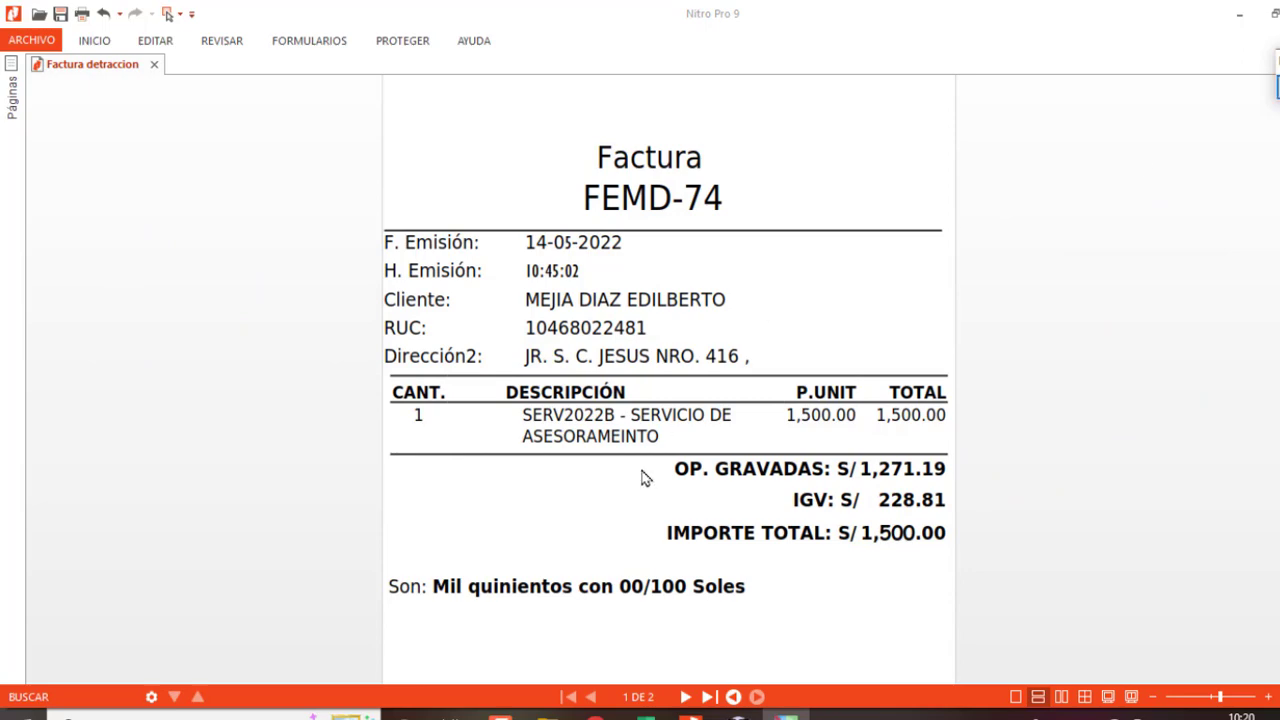
Step: In Libro1, enter the date 14/05/2022 in B2 and 'emision de la factura' in B3
mouse_move(645, 714)
left_click(766, 655)
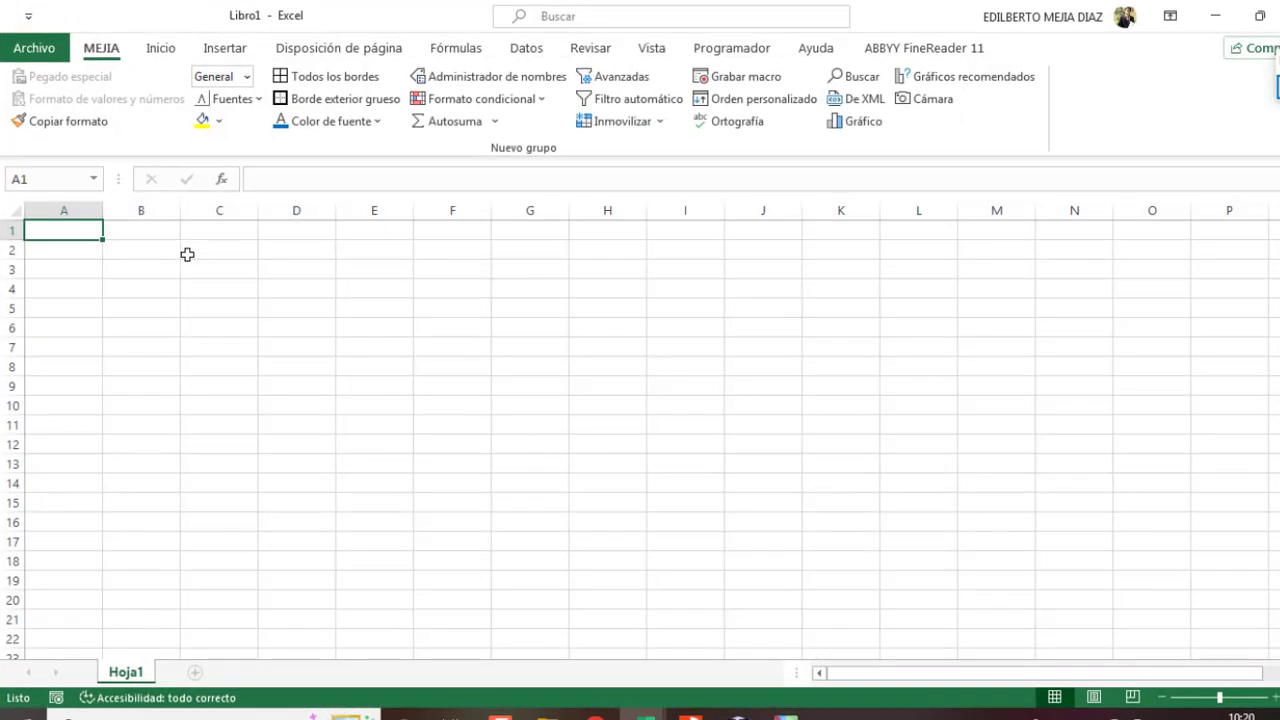
left_click(131, 255)
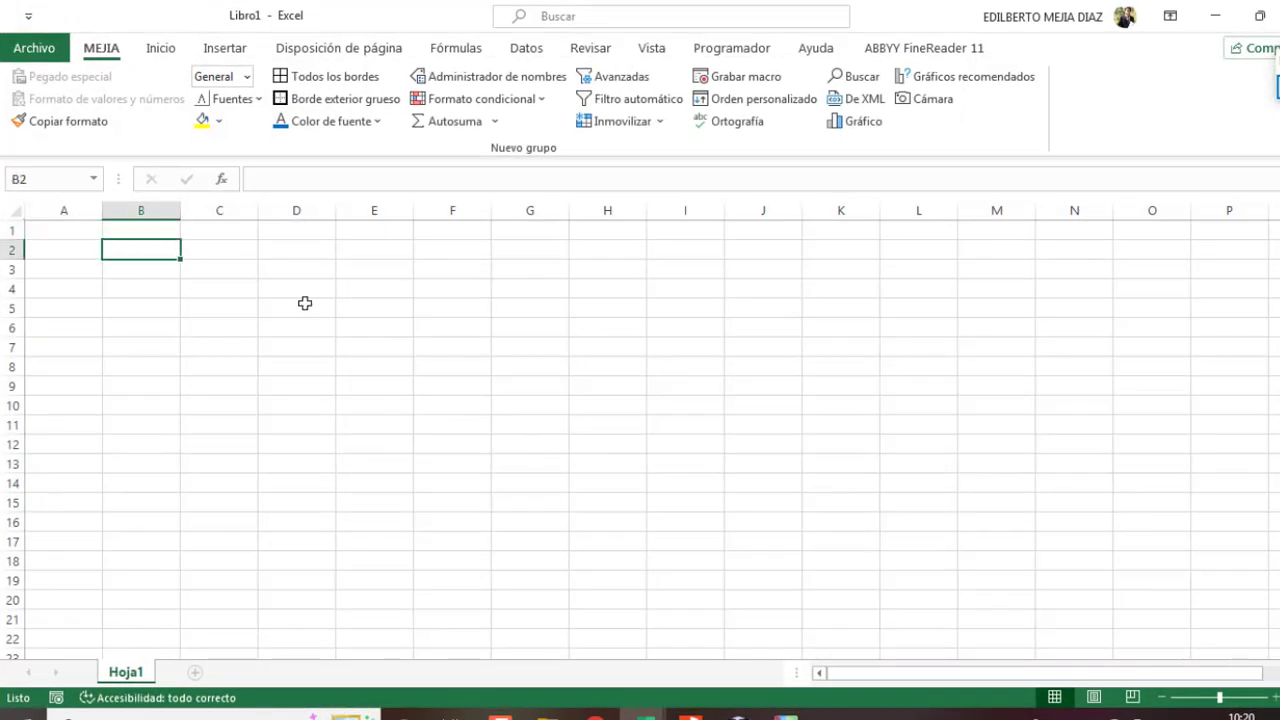
type("14")
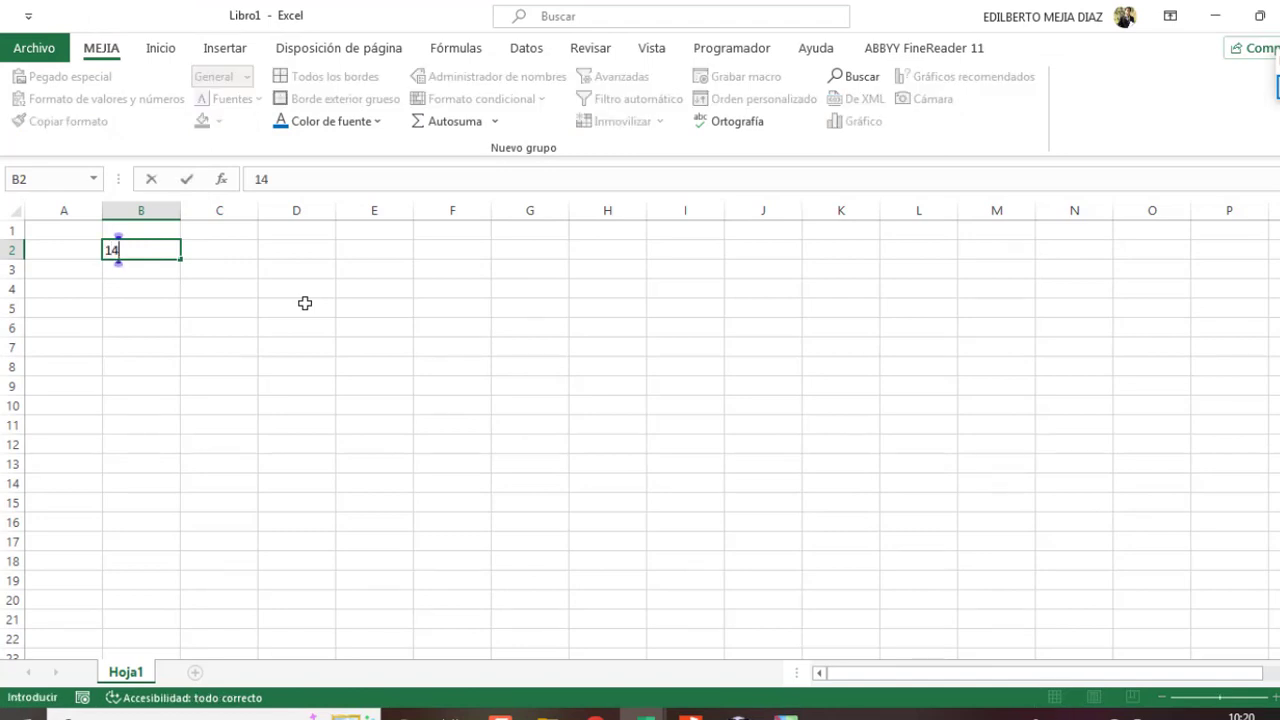
type("/05/2022")
key("Return")
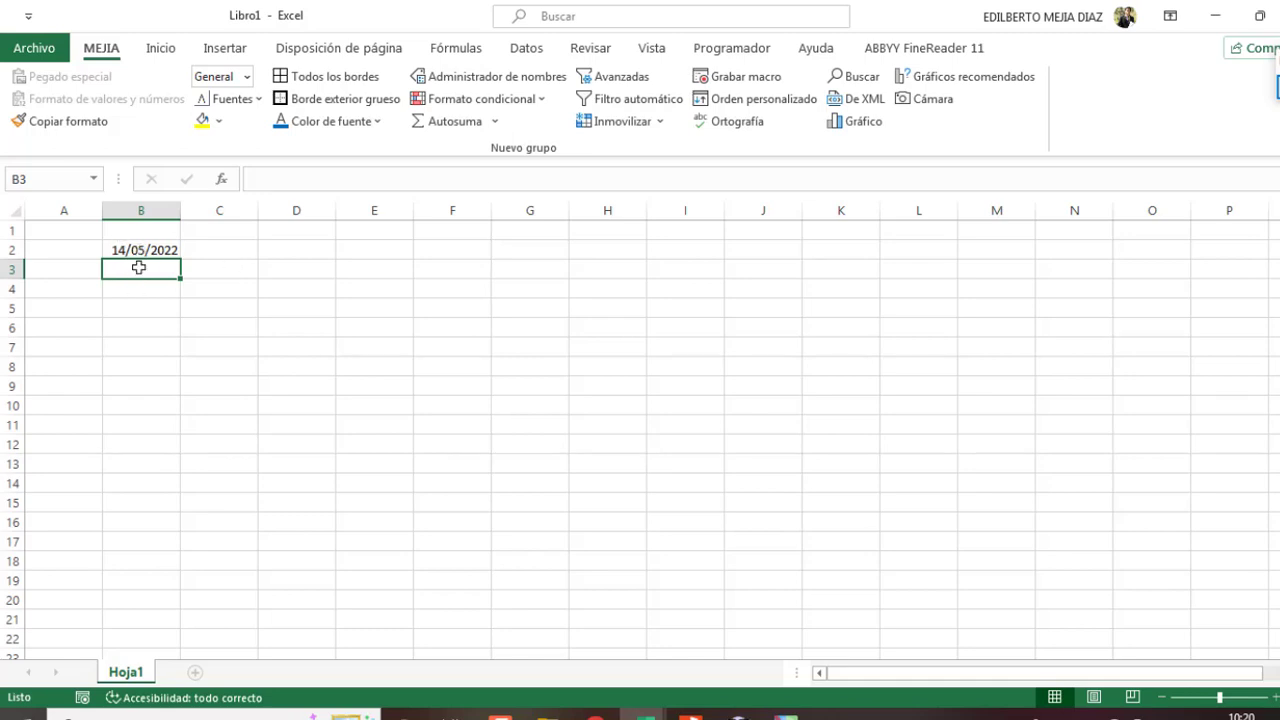
type("emision de la factura")
key("Return")
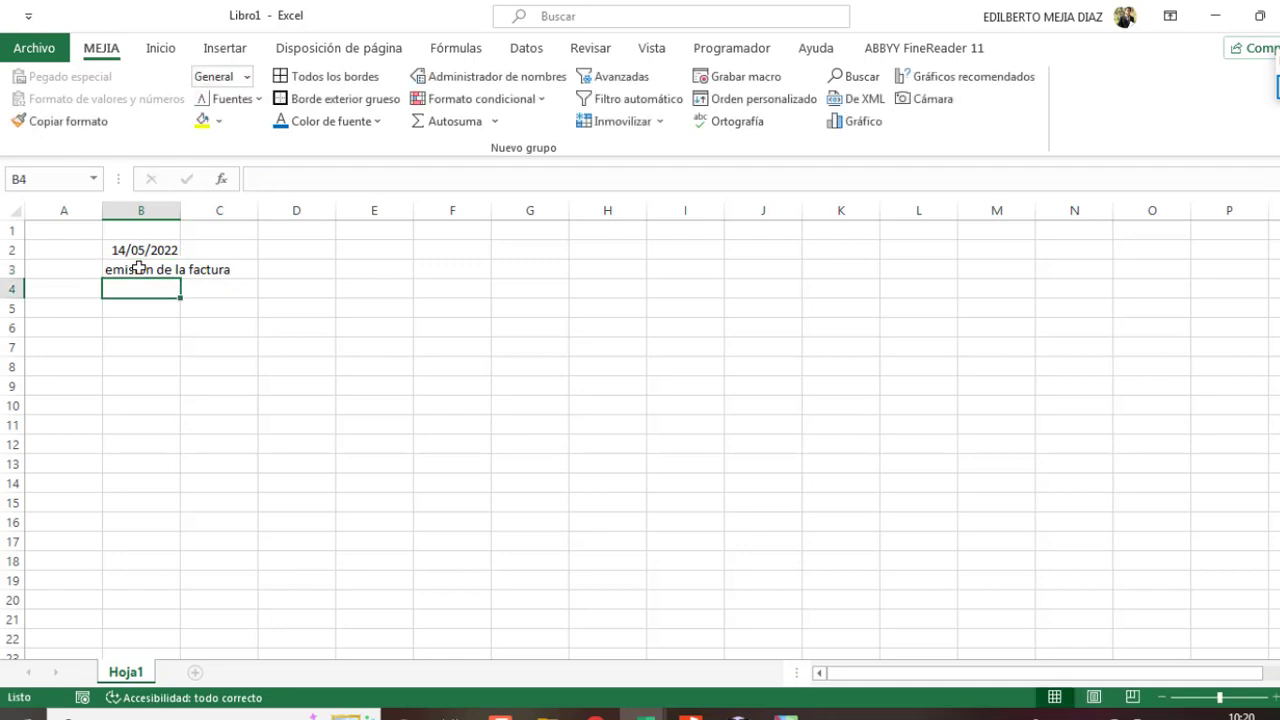
Step: Make B3 bold and extend it to 'emision de la factura de comrpa'
scroll(139, 268, "down", 1)
scroll(139, 268, "up", 1)
left_click(139, 269)
left_click(161, 50)
left_click(111, 115)
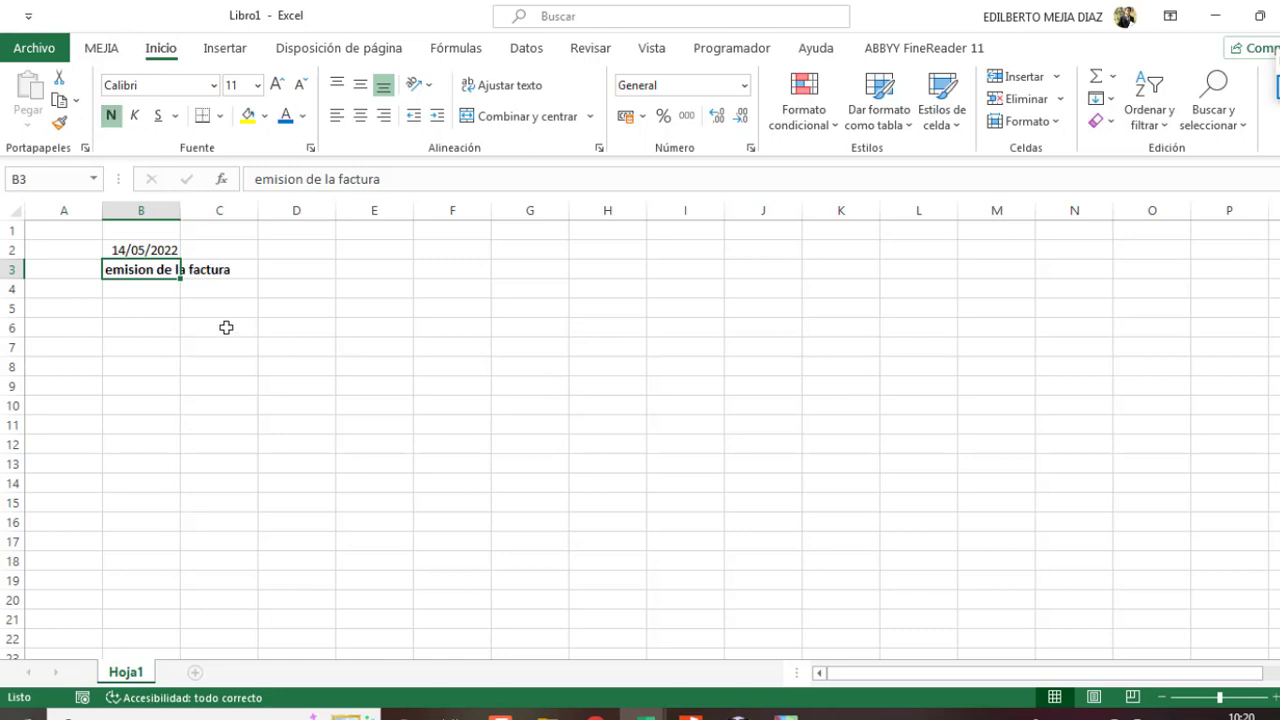
left_click(390, 180)
type("de comrpa")
key("Return")
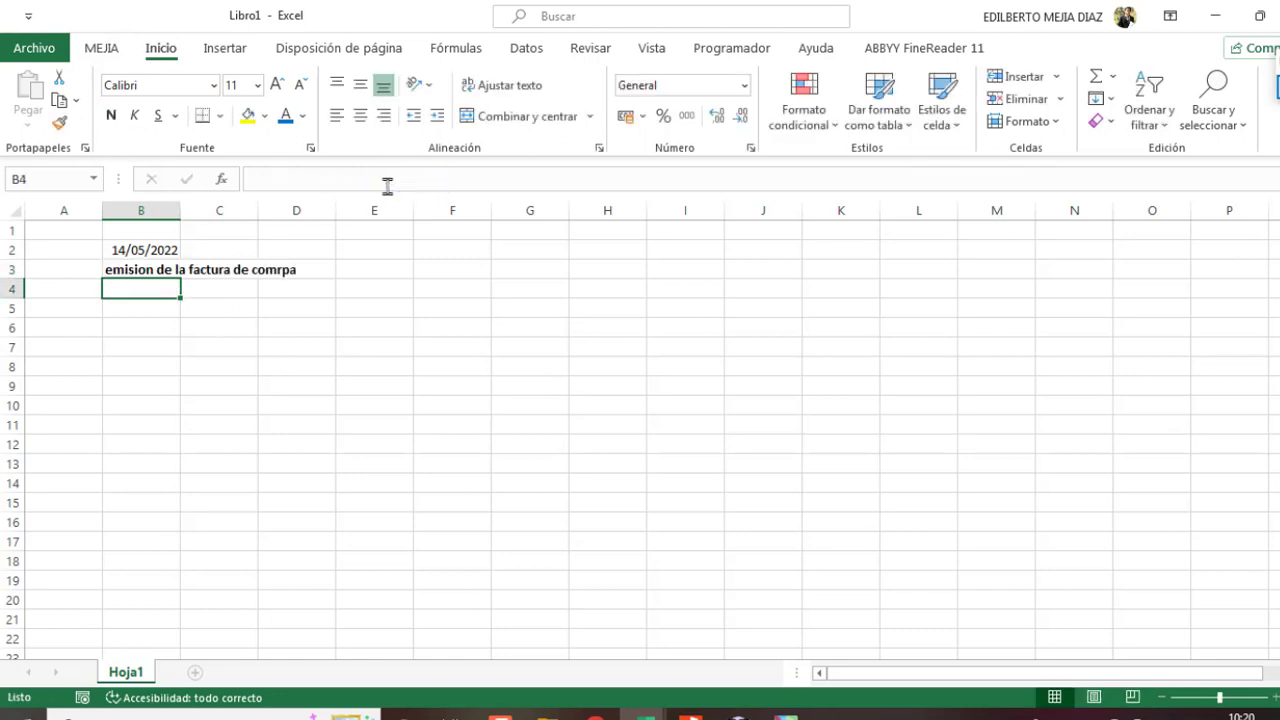
Step: Enter 31 in B5, formatted bold, centred, with a yellow fill
left_click(139, 302)
type("31")
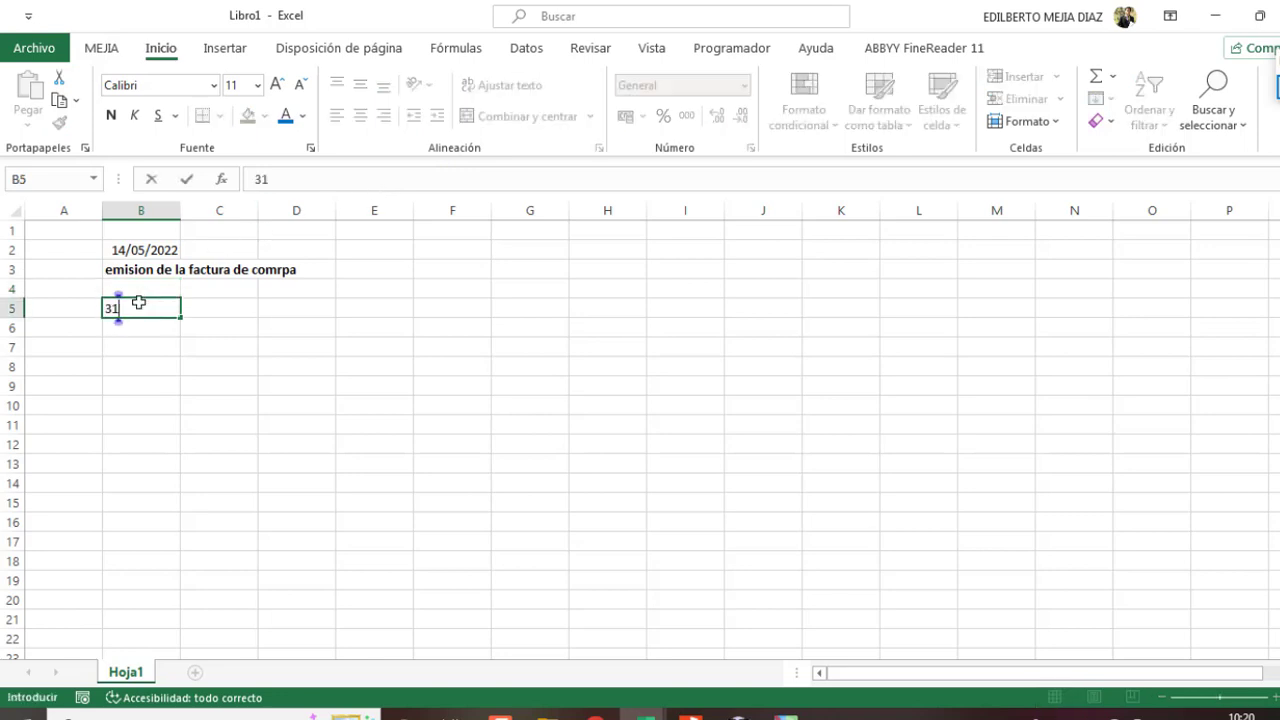
key("Return")
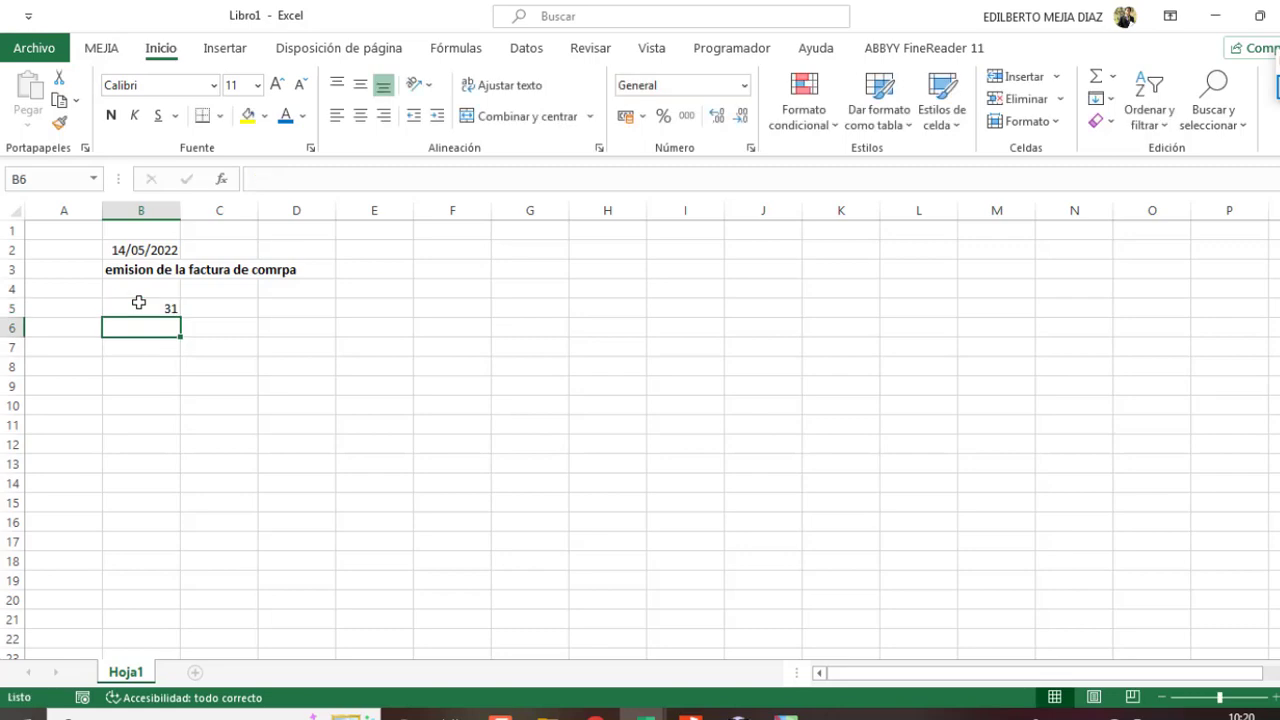
left_click(139, 302)
left_click(111, 115)
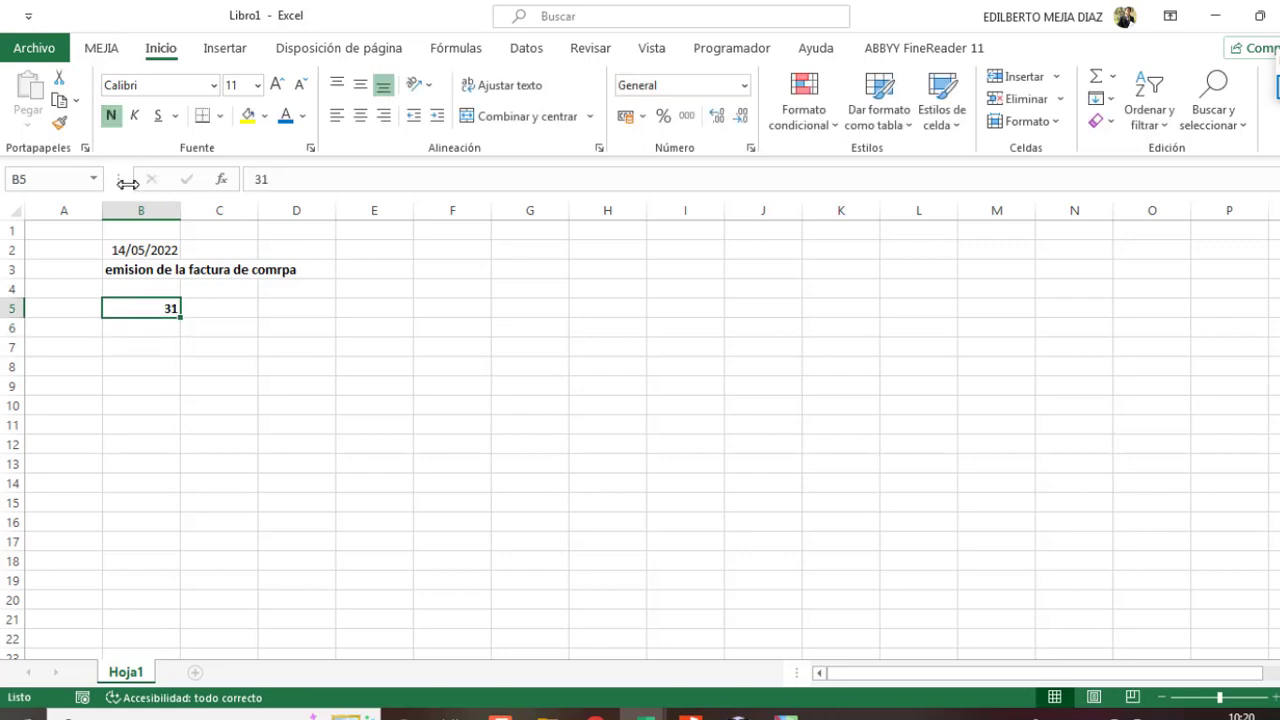
left_click(248, 120)
left_click(360, 116)
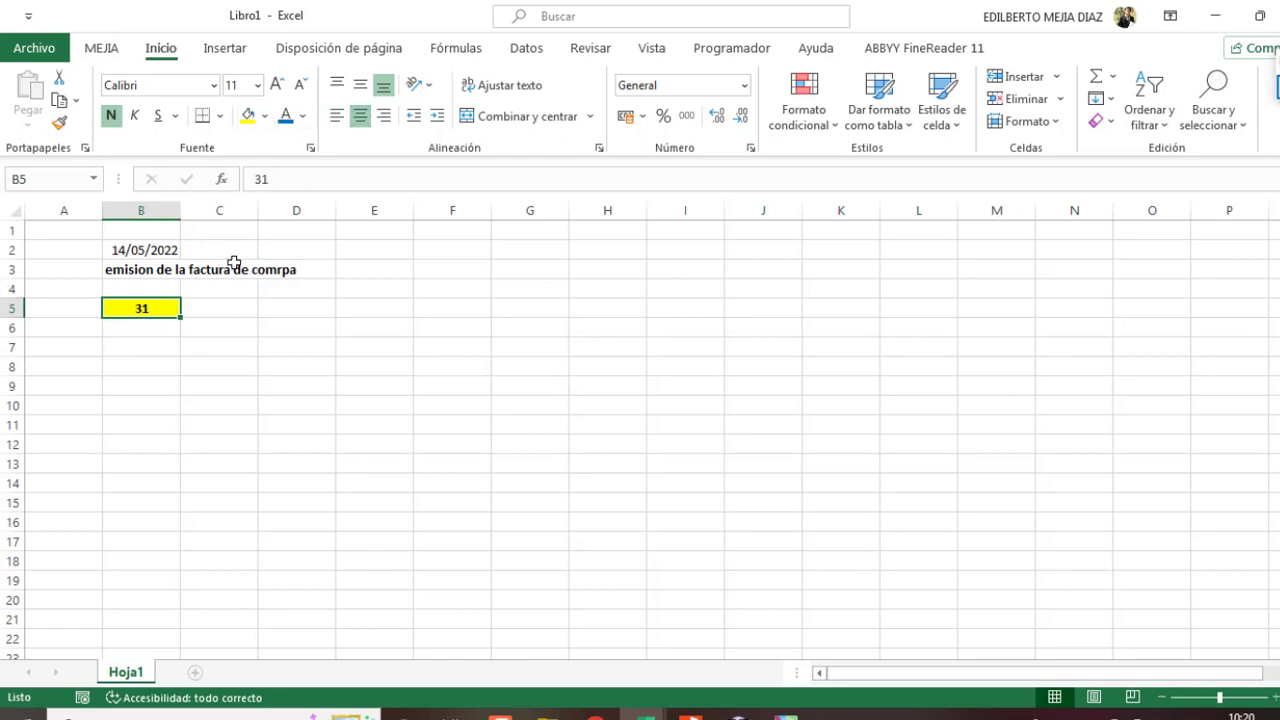
Step: List accounts 632302, 167 and 421201 in B6 to B8
left_click(146, 330)
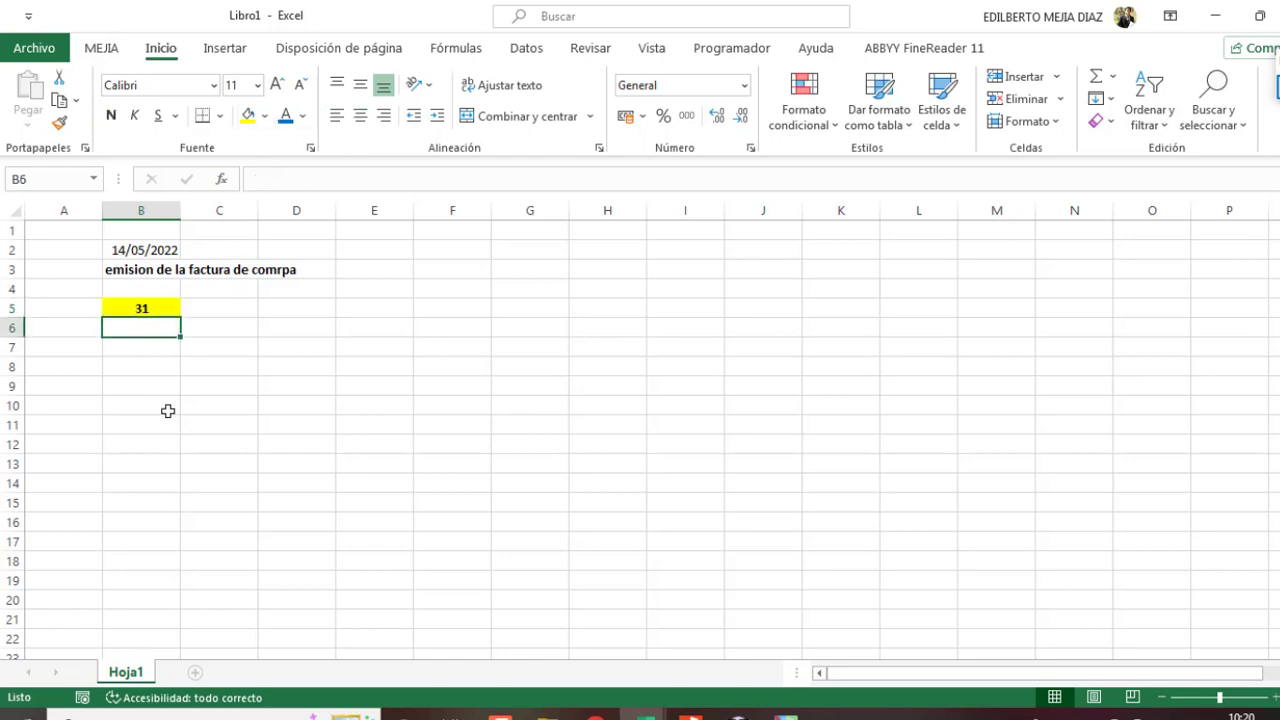
type("63")
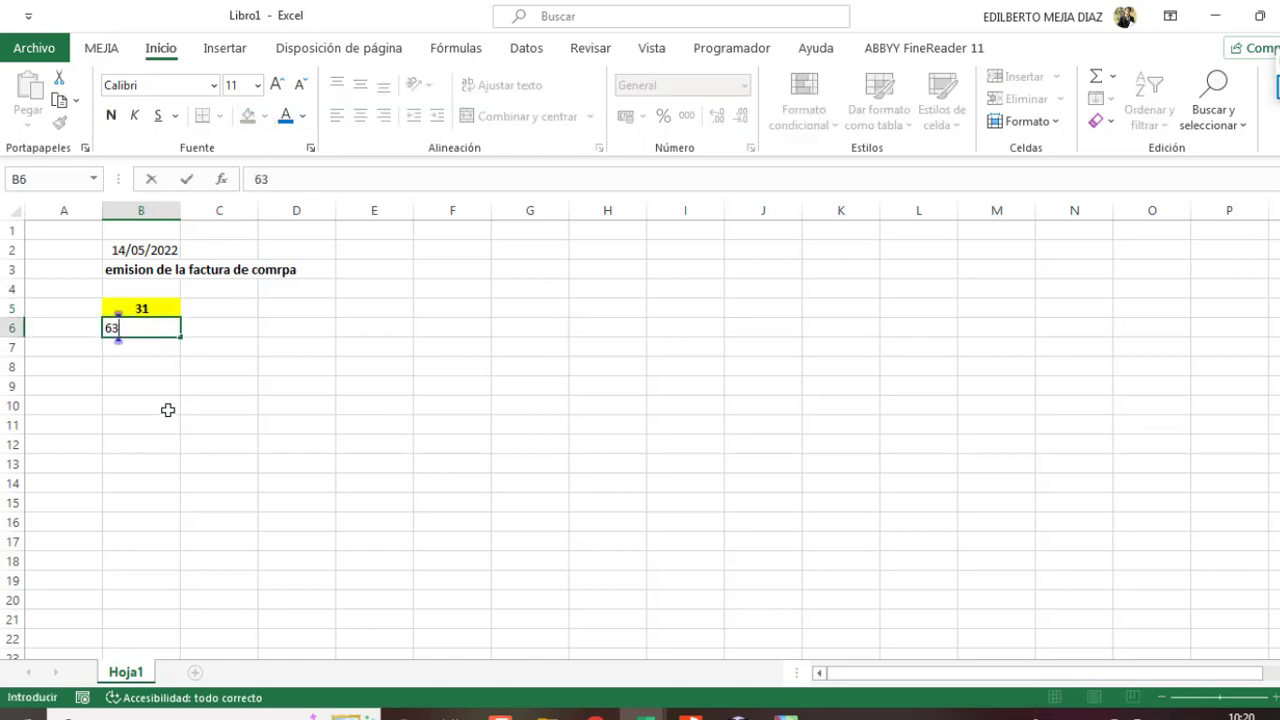
type("2302")
key("Return")
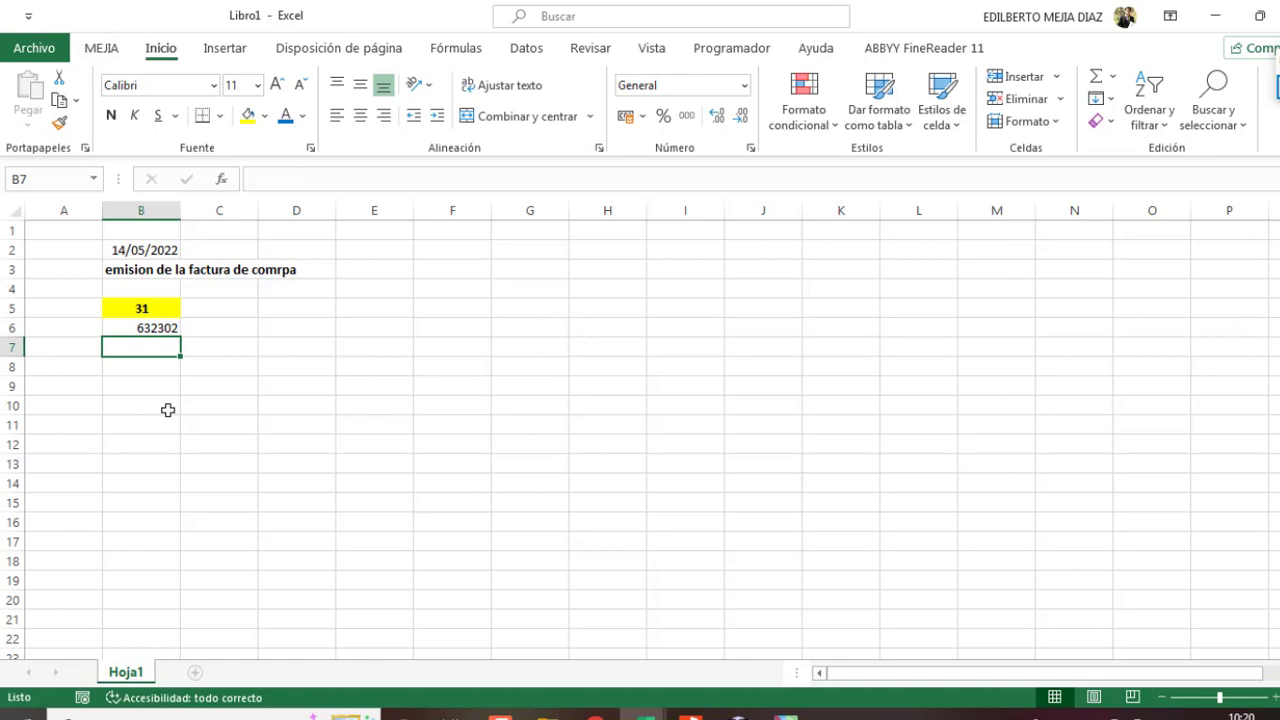
type("167")
key("Return")
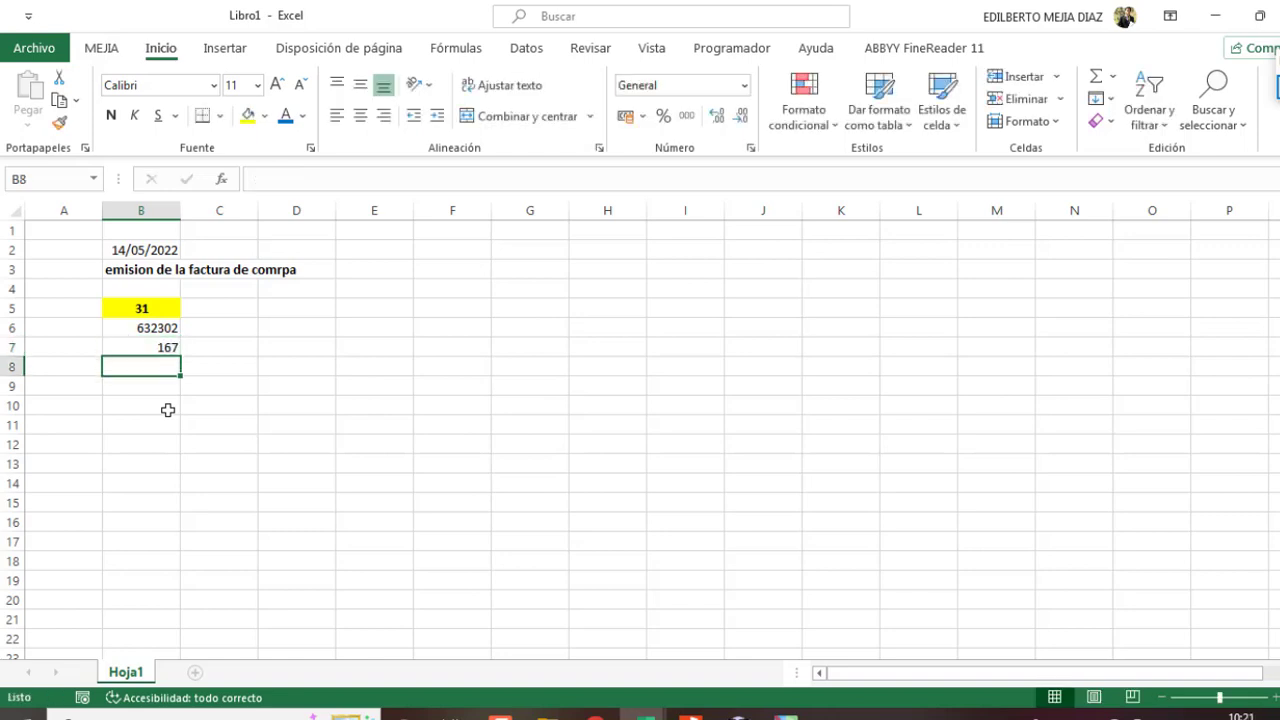
type("421201")
key("Return")
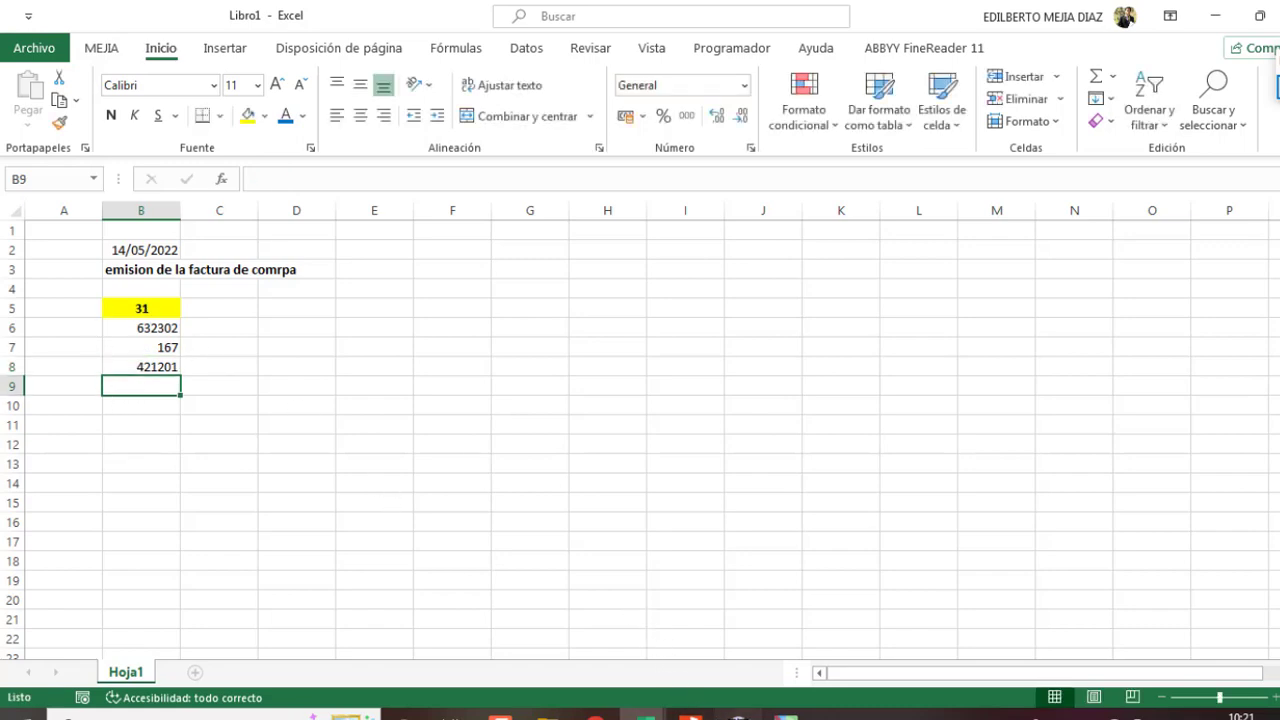
left_click(738, 714)
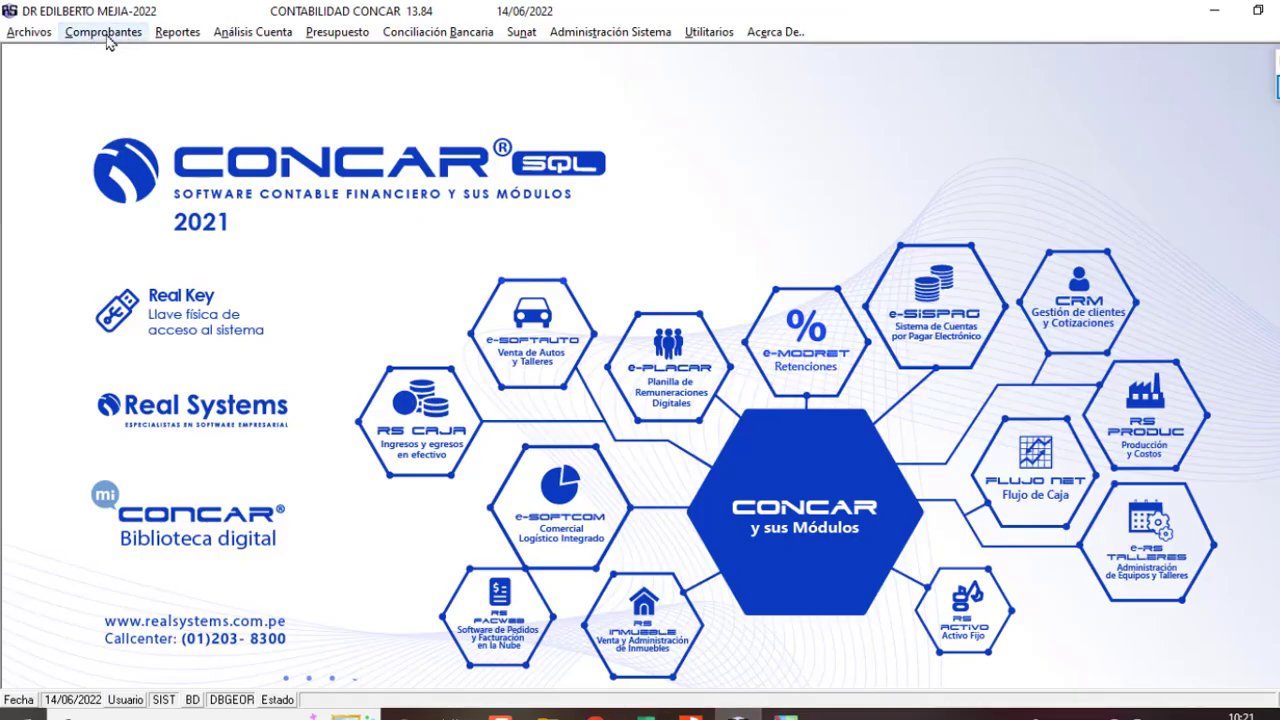
Step: Start an auto-numbered standard voucher with conversion in subdiario 31 PROVISIONES VARIAS
left_click(104, 32)
left_click(182, 72)
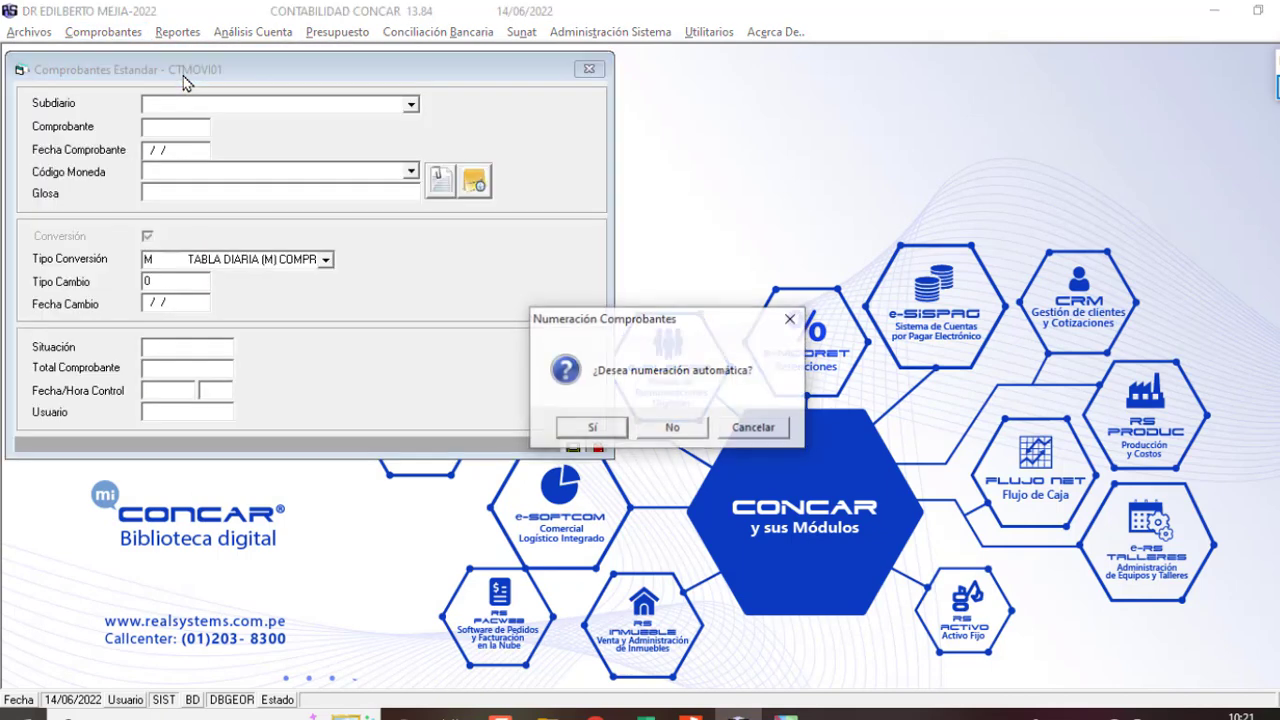
left_click(592, 428)
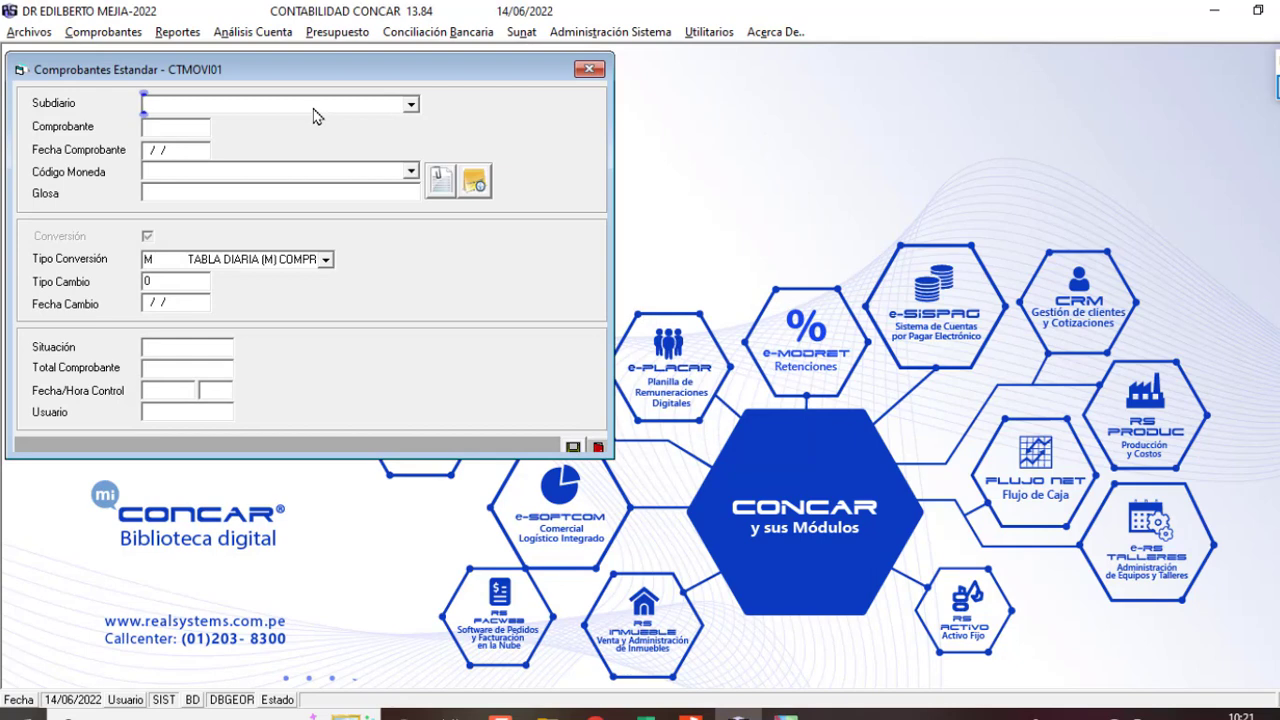
type("312")
key("BackSpace")
key("Return")
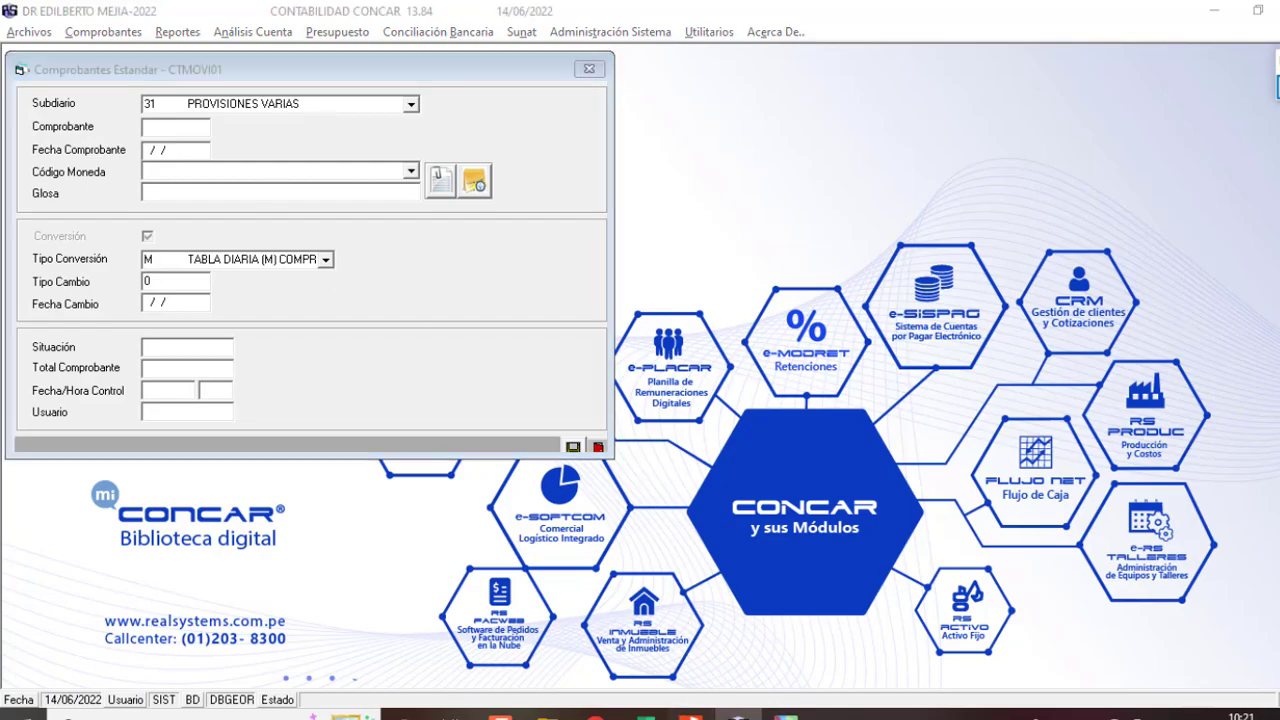
Step: Fill the header: date 14/05/22, MN soles, glosa 'PROVISION DE LA FACTURA DE SEVICIOS', daily sale rate
left_click(690, 712)
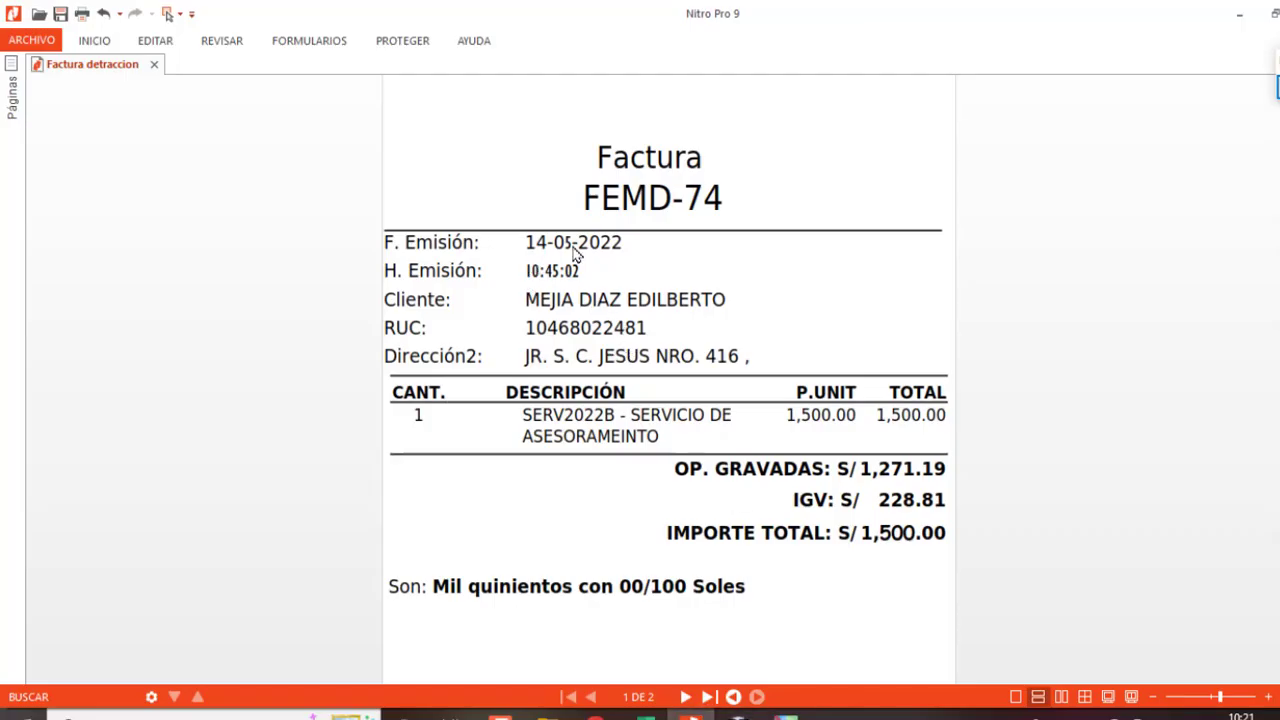
key("alt+Tab")
type("14/05/")
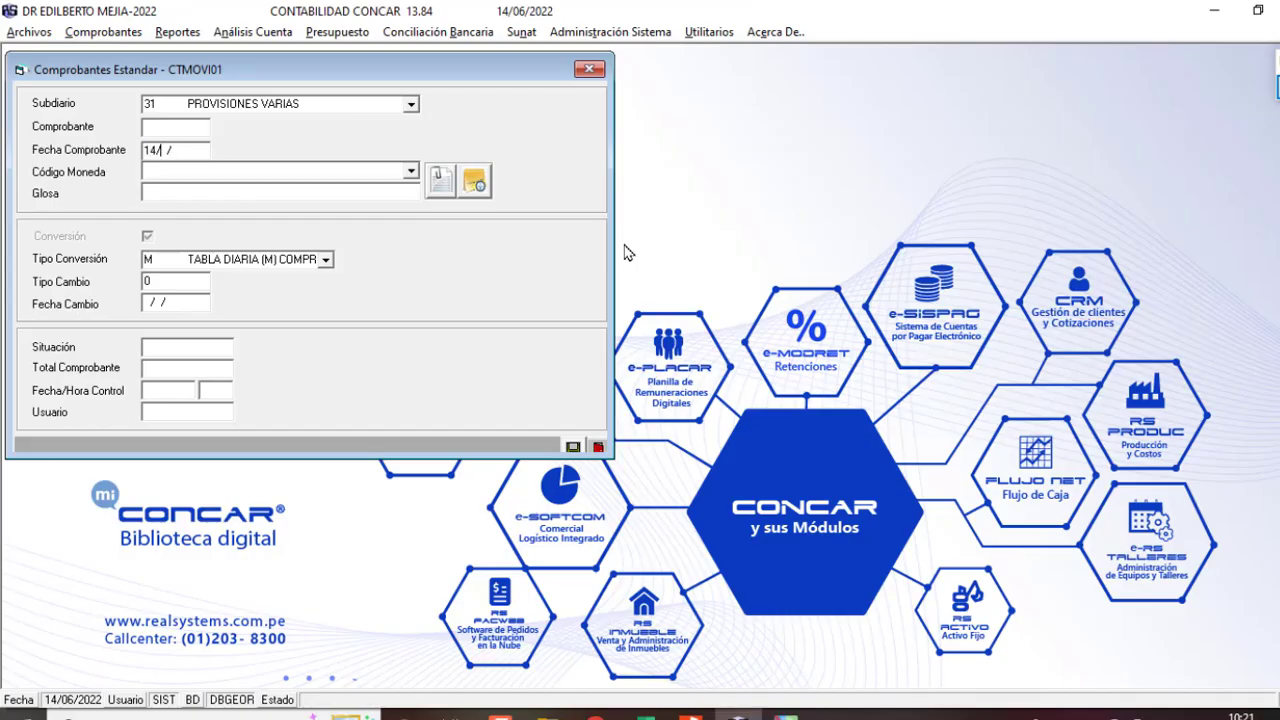
type("22")
key("Return")
type("mn")
key("Return")
type("PROVISION DE LA FACTURA DE S")
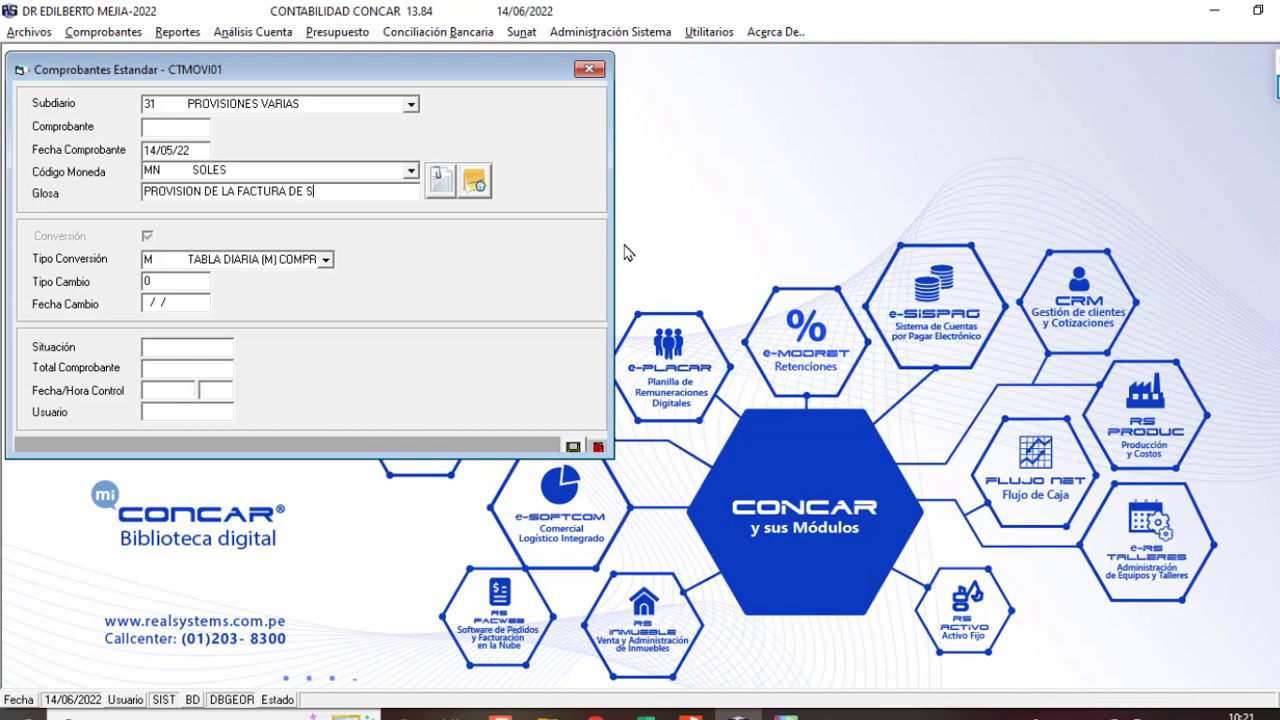
type("EVICIOS")
key("Return")
key("Down")
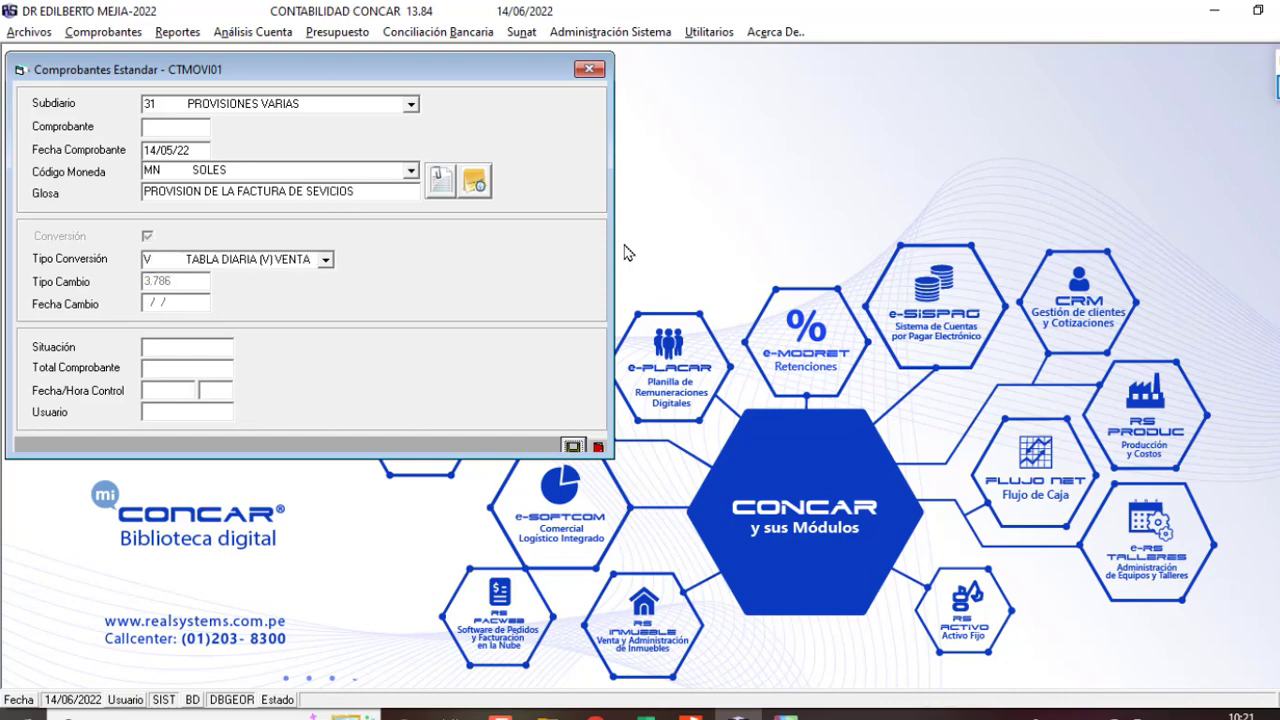
key("Return")
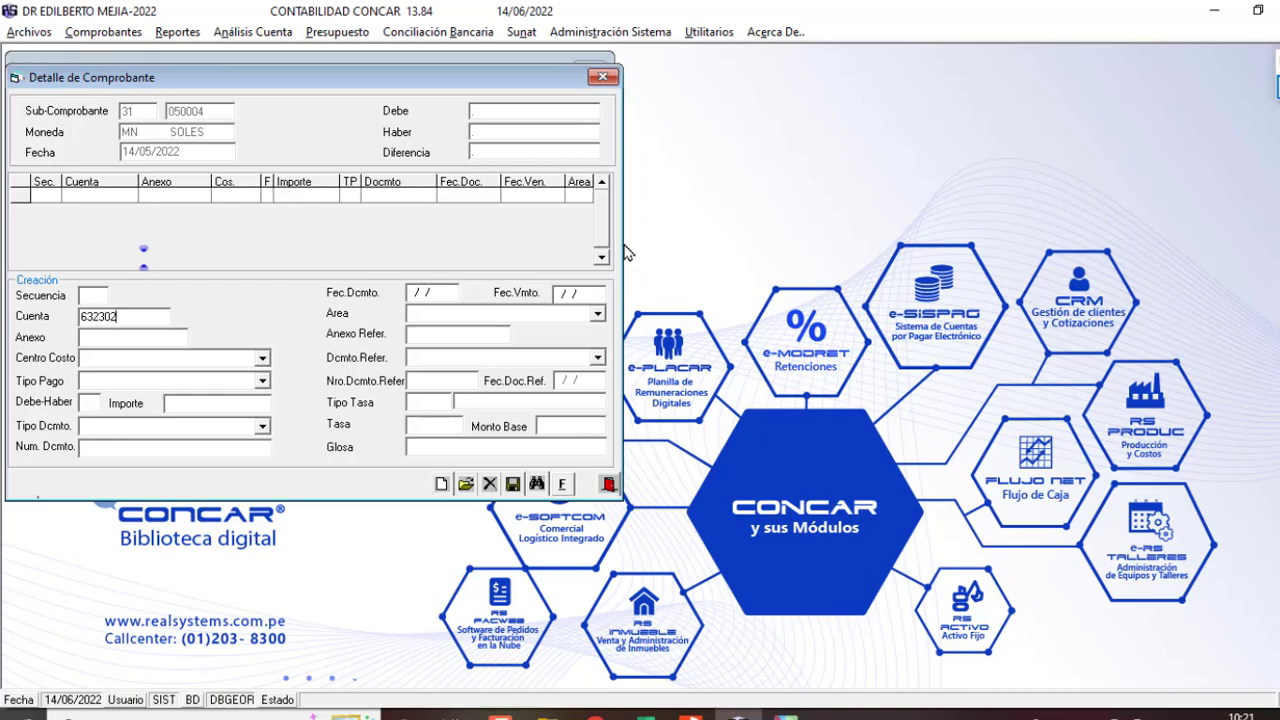
Step: Set line 1 to account 632302 with the supplier's annex code and cost centre 200
key("F2")
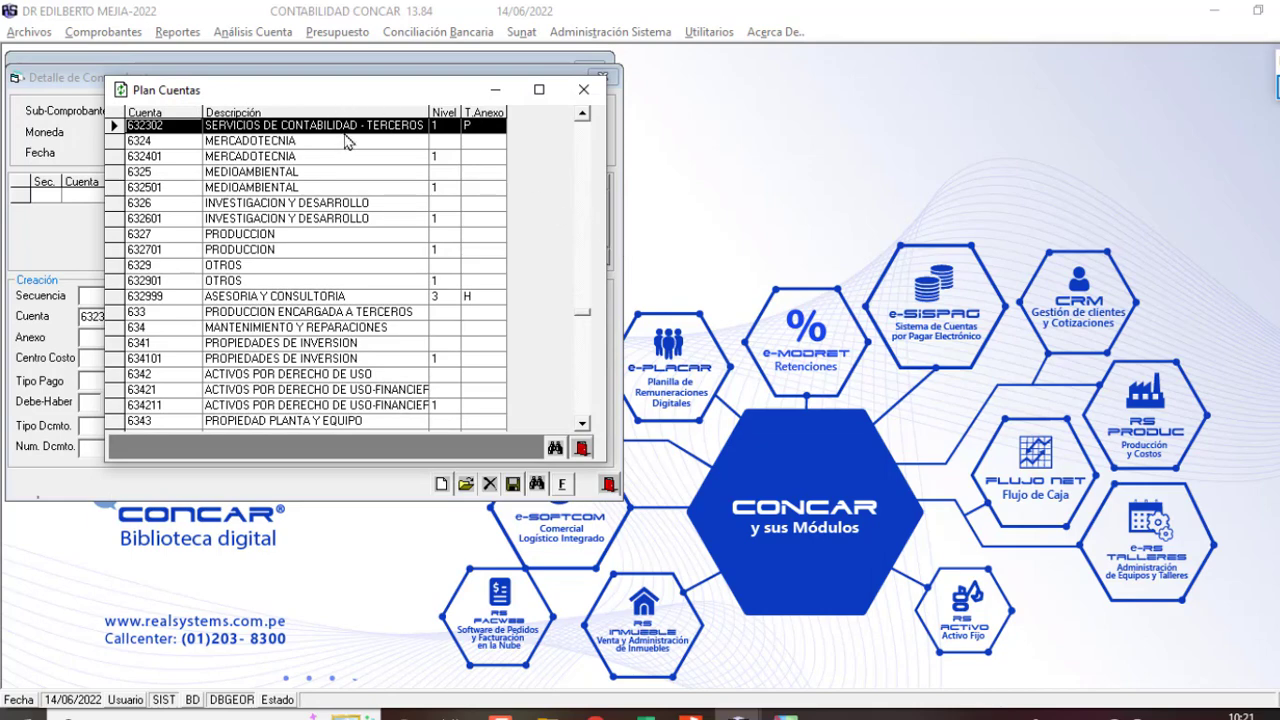
key("Return")
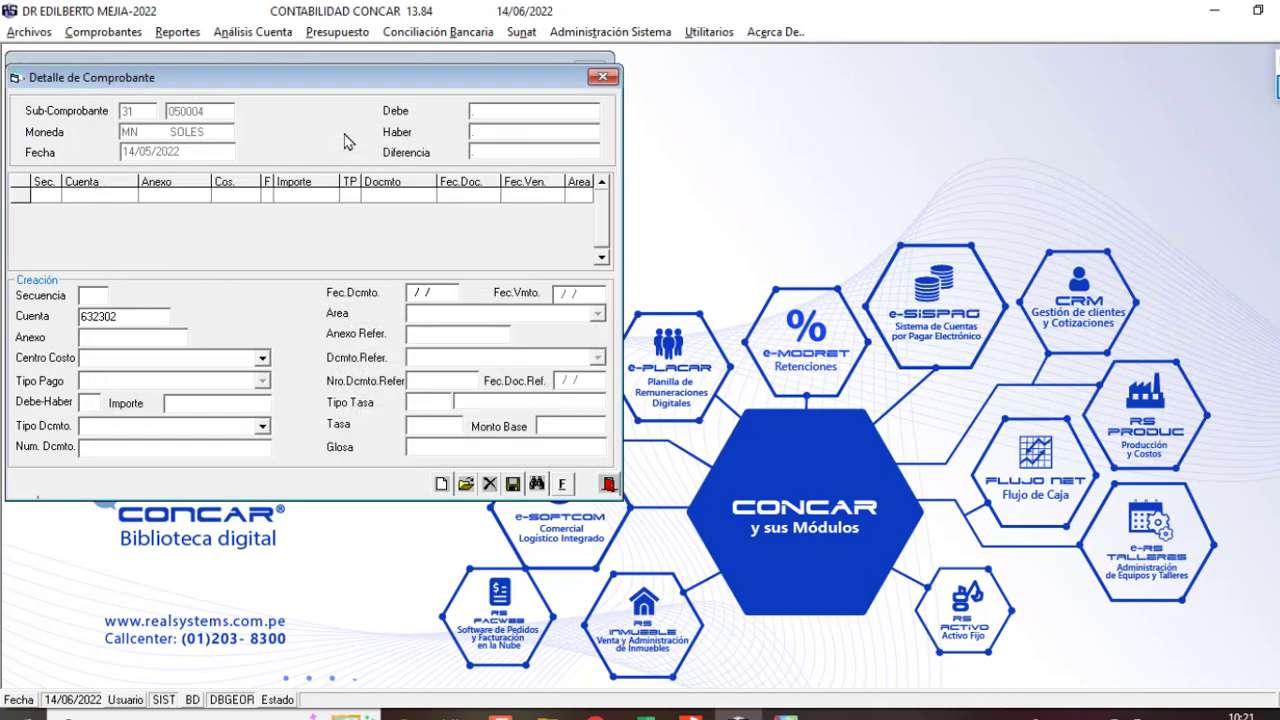
key("Return")
type("200")
key("Return")
type("+")
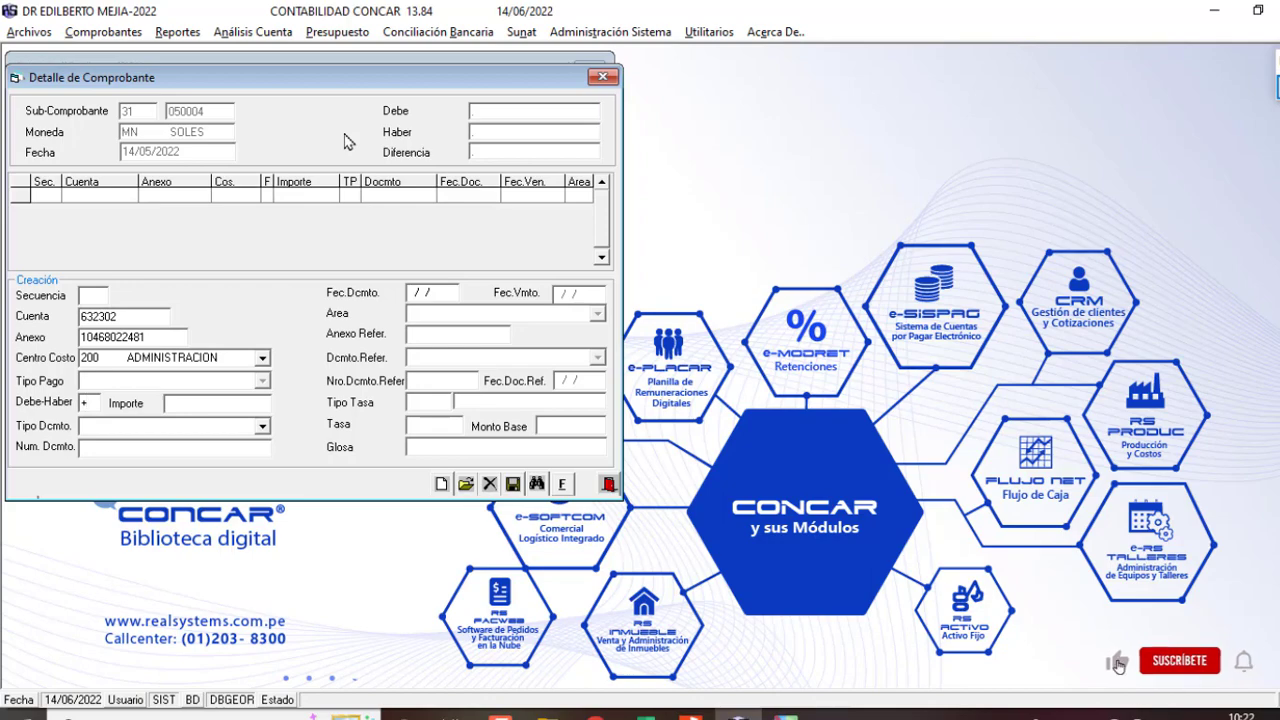
key("Return")
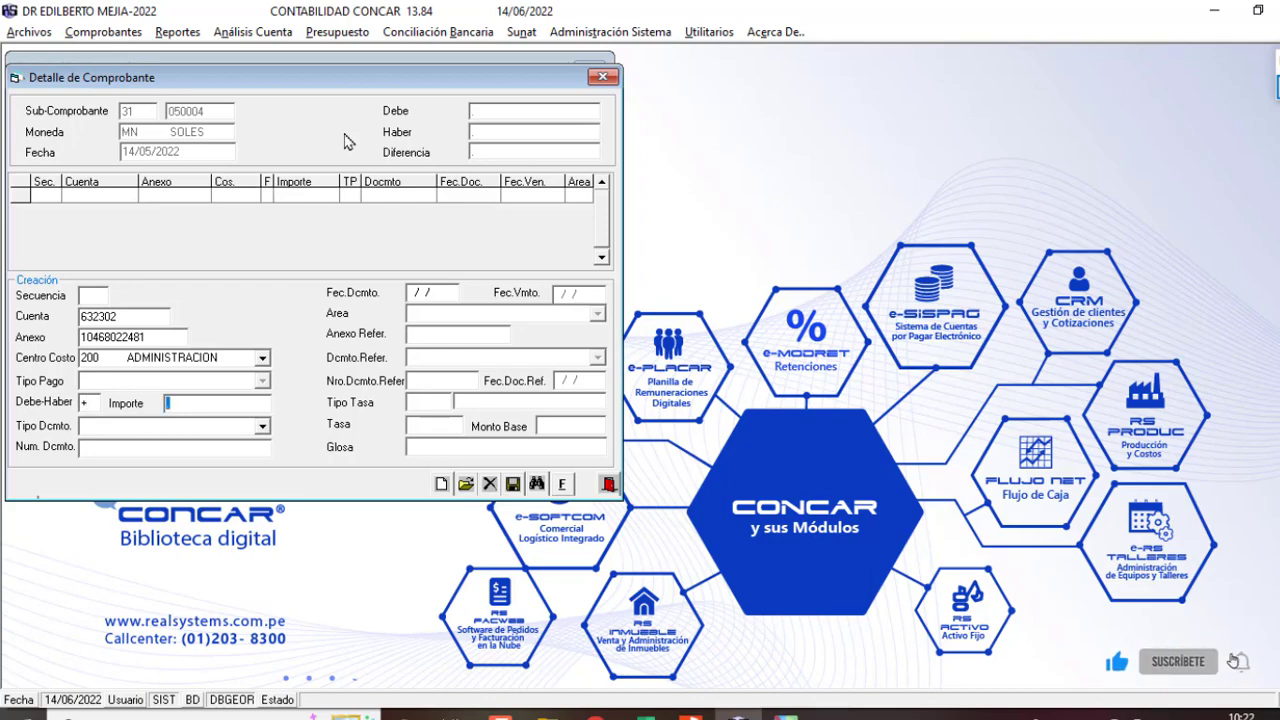
Step: Enter amount 1271.19 and document FT FEMD-74, checked against the invoice PDF
key("alt+Tab")
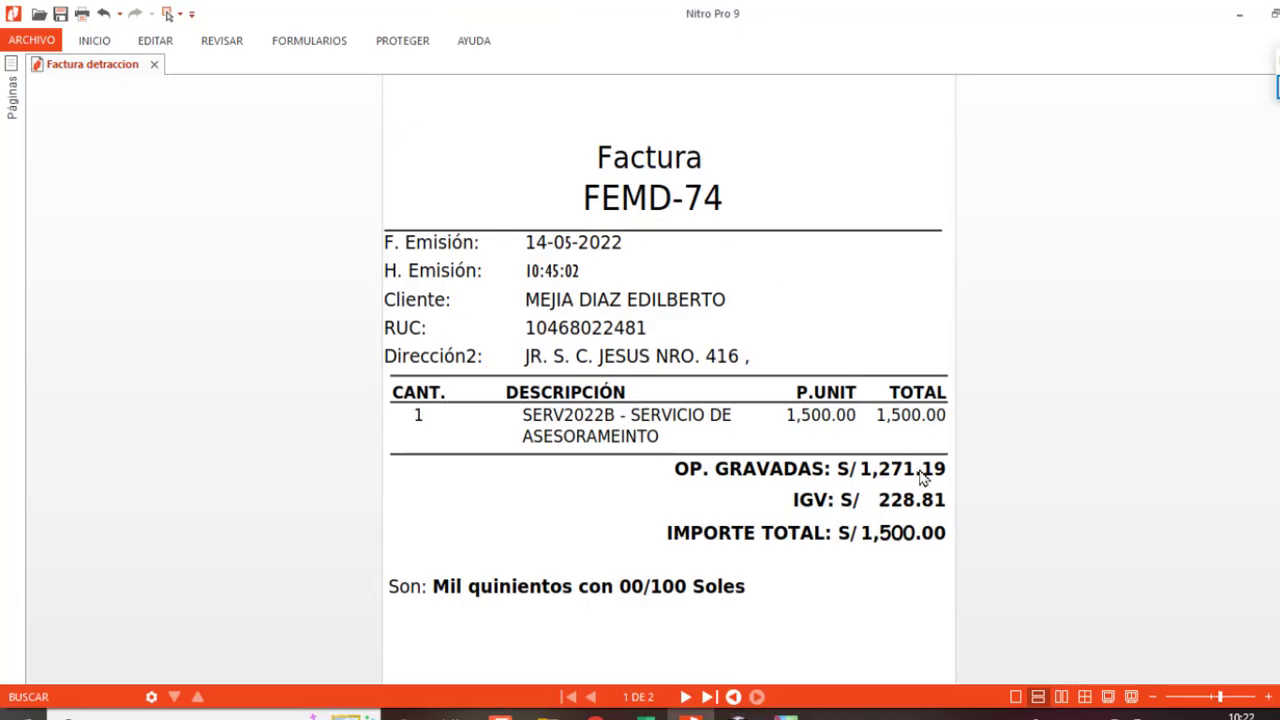
key("alt+Tab")
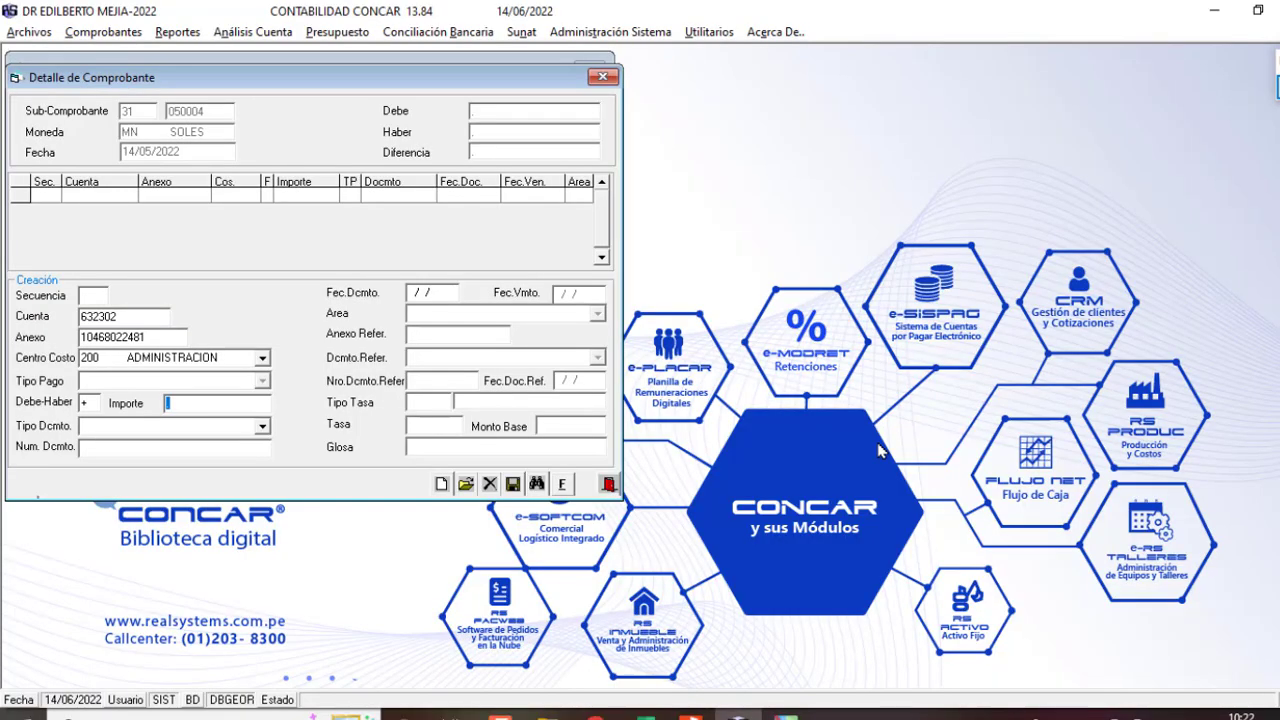
type("1271.19")
key("Return")
type("FT FACTURA")
key("alt+Tab")
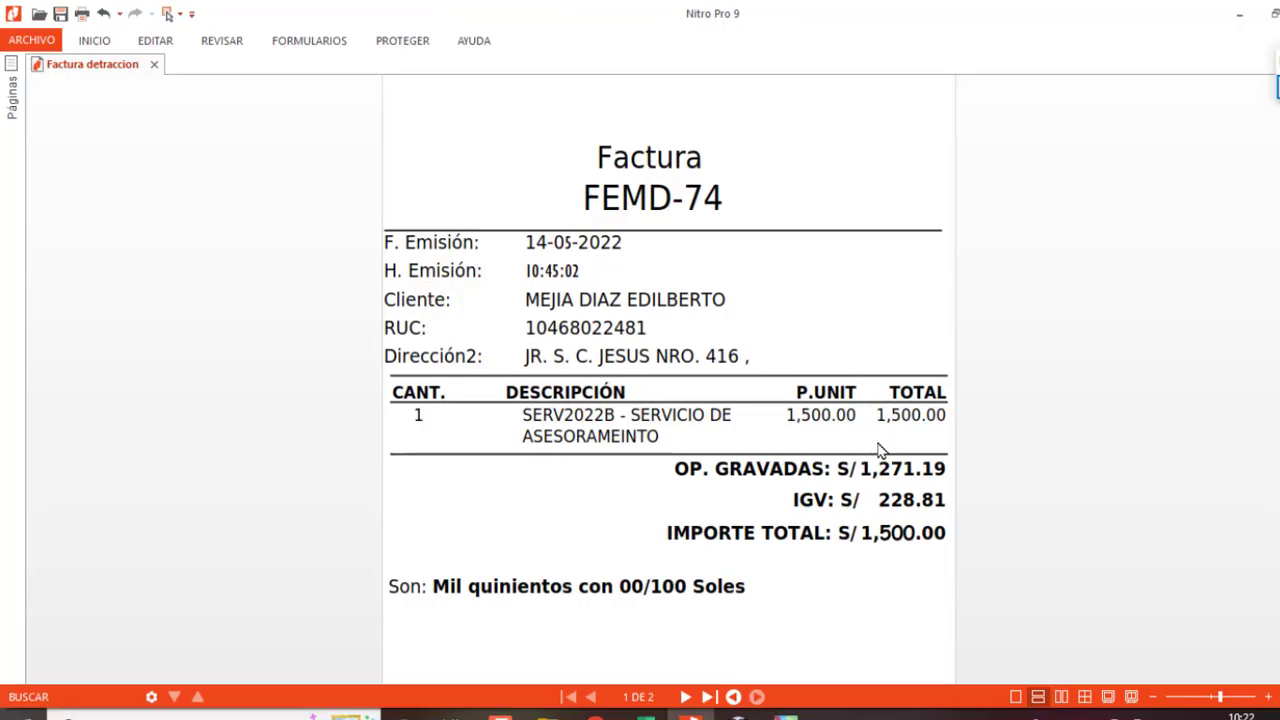
key("alt+Tab")
type("FEMD-74")
key("Return")
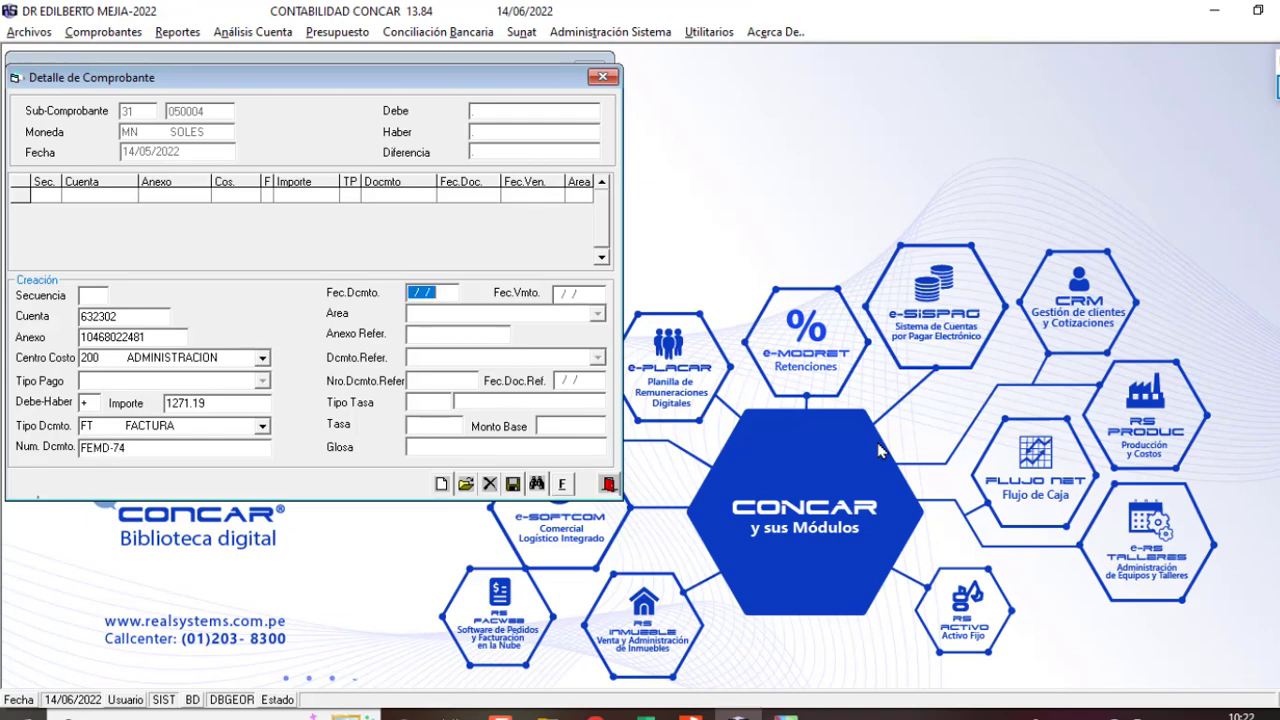
Step: Add document date 14/05/22 and glosa 'PROVISION DE FACTURA DE SERVI', then save the line
type("14052")
key("Return")
type("PROVISI")
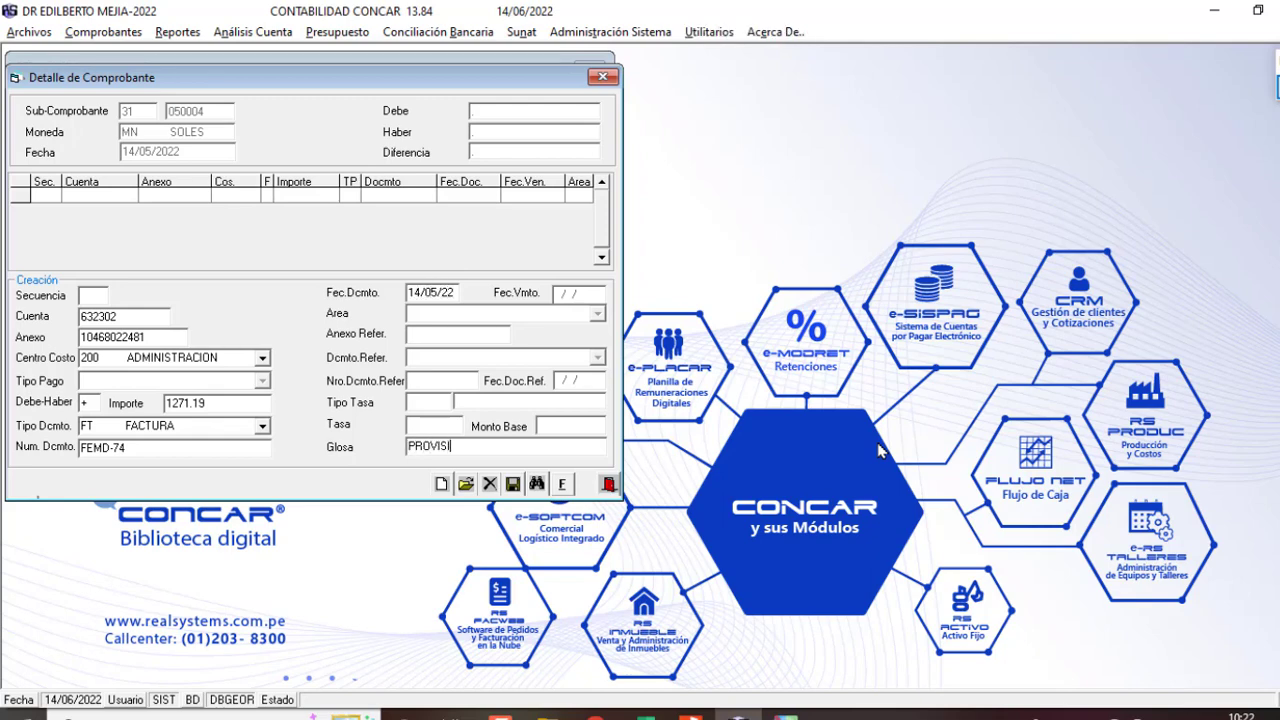
type("ON DE FACTURA DE SERVIC")
key("Return")
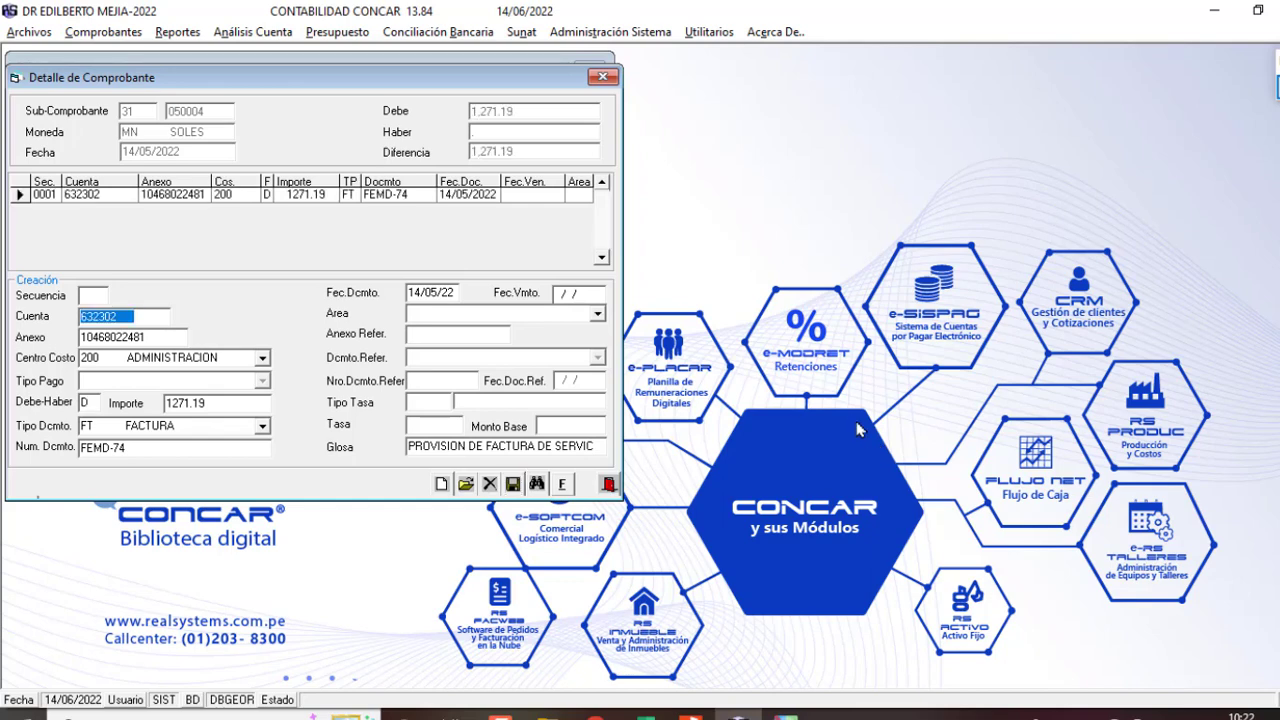
Step: Start line 2 on account 167301 IGV POR ACREDITAR EN COMPRAS, reading the IGV from the invoice
type("167")
key("Return")
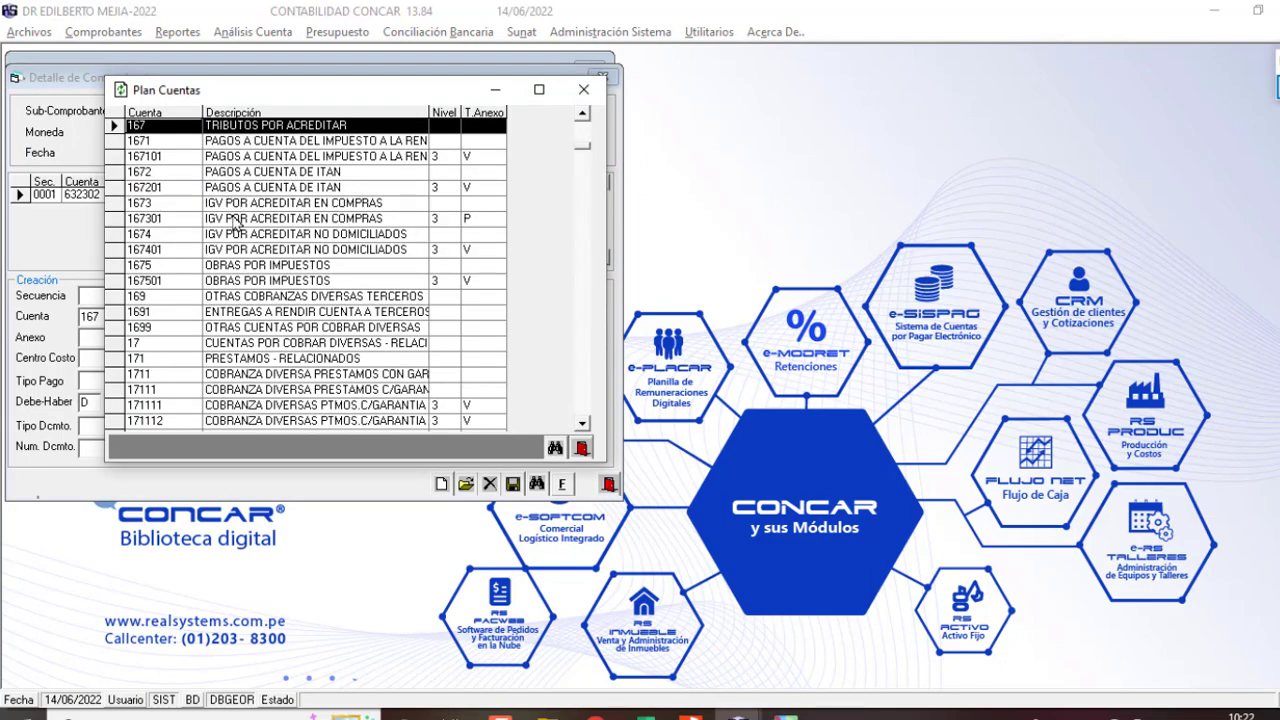
left_click(241, 204)
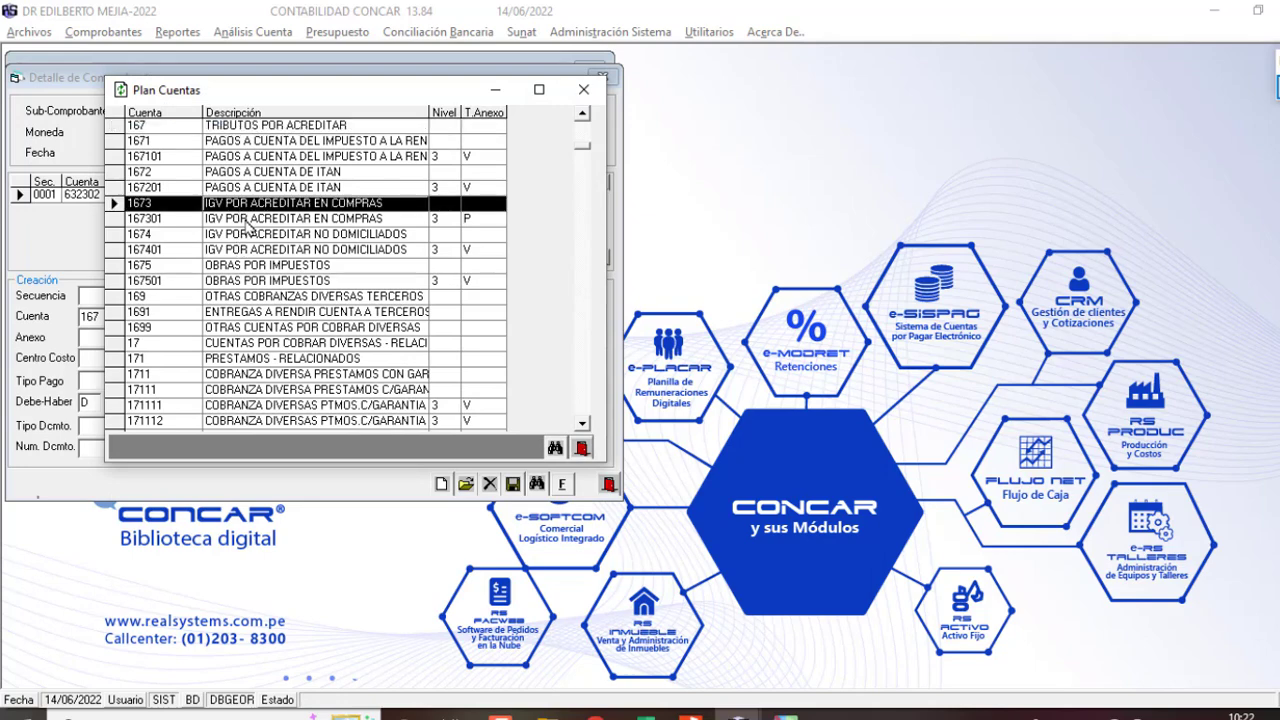
left_click(245, 219)
key("Return")
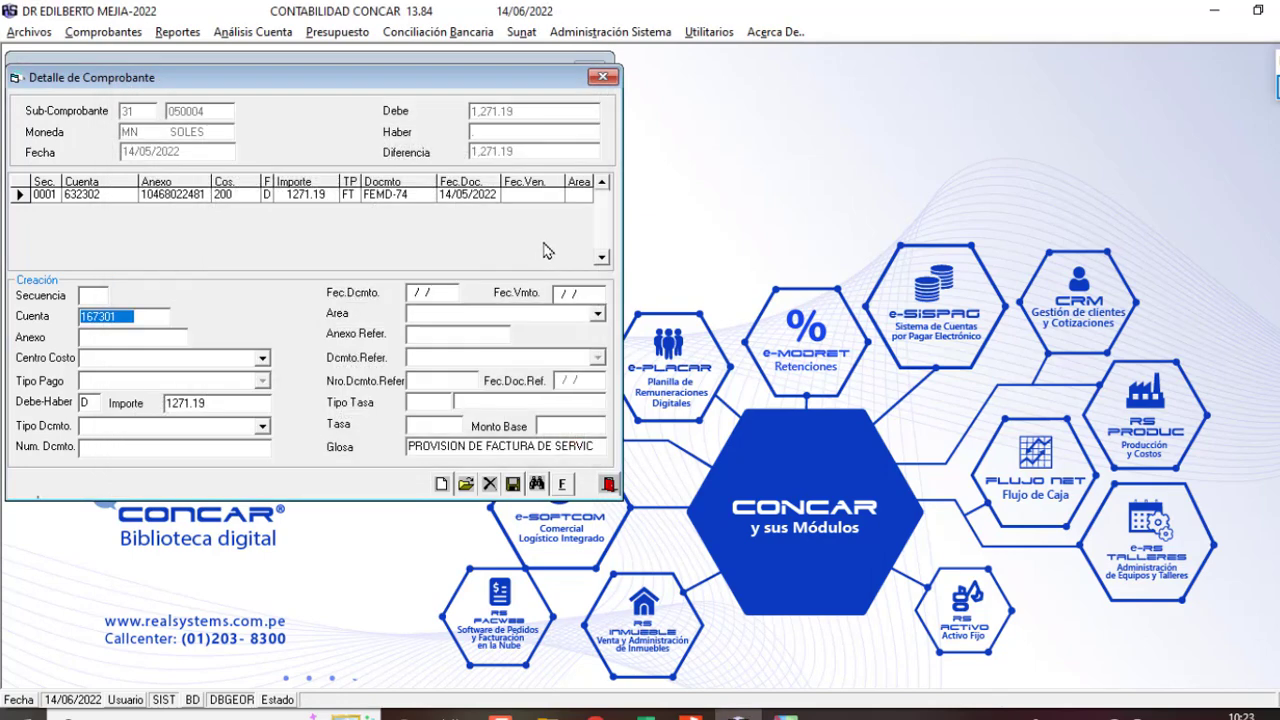
key("Return")
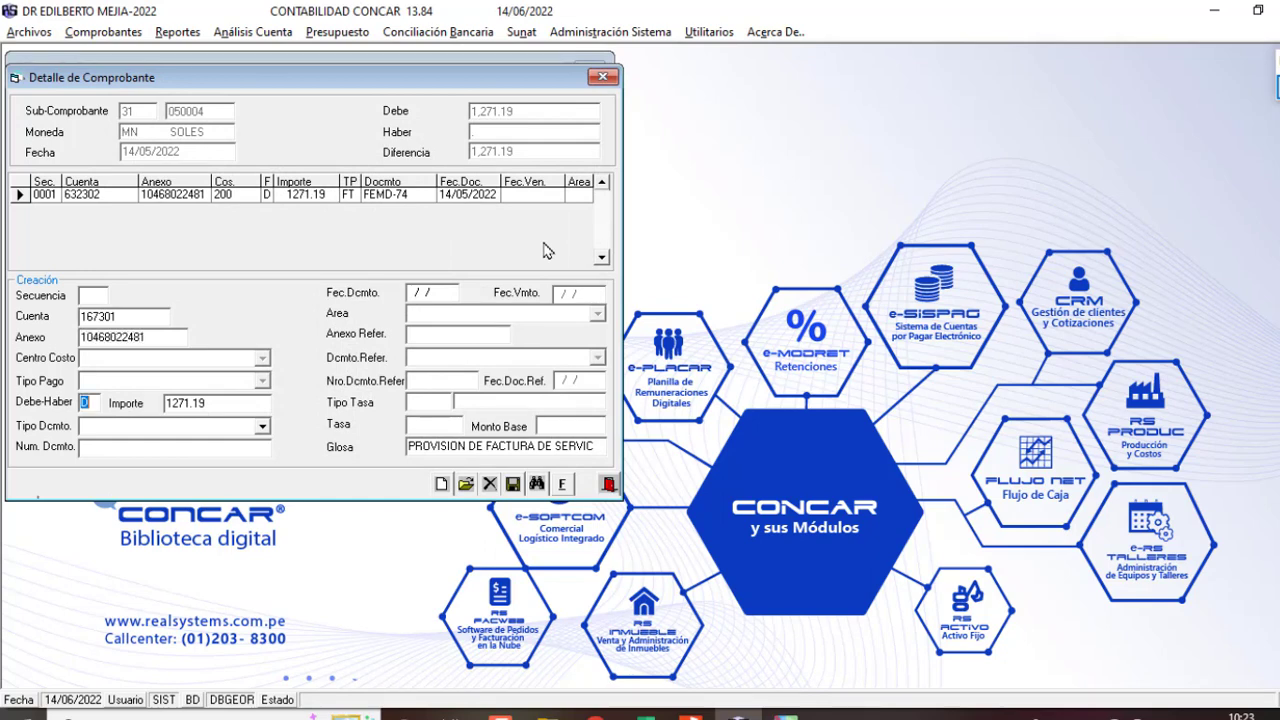
key("Return")
key("alt+Tab")
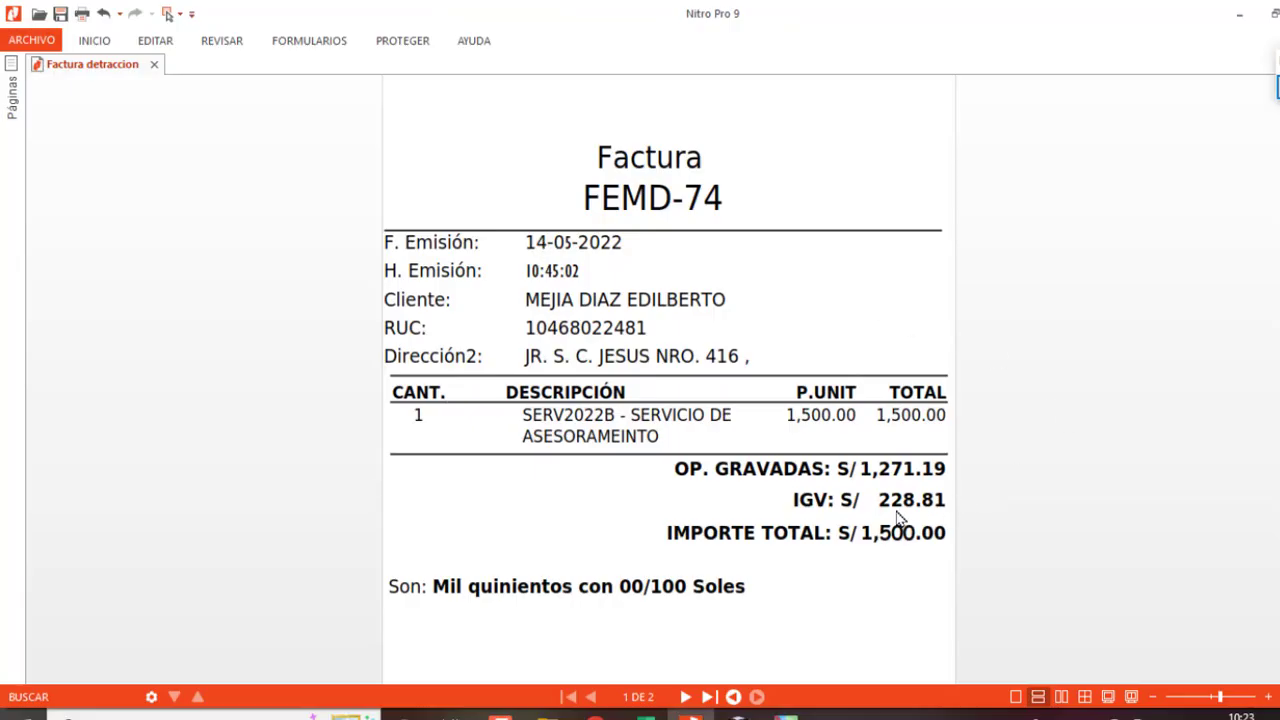
key("alt+Tab")
type("228")
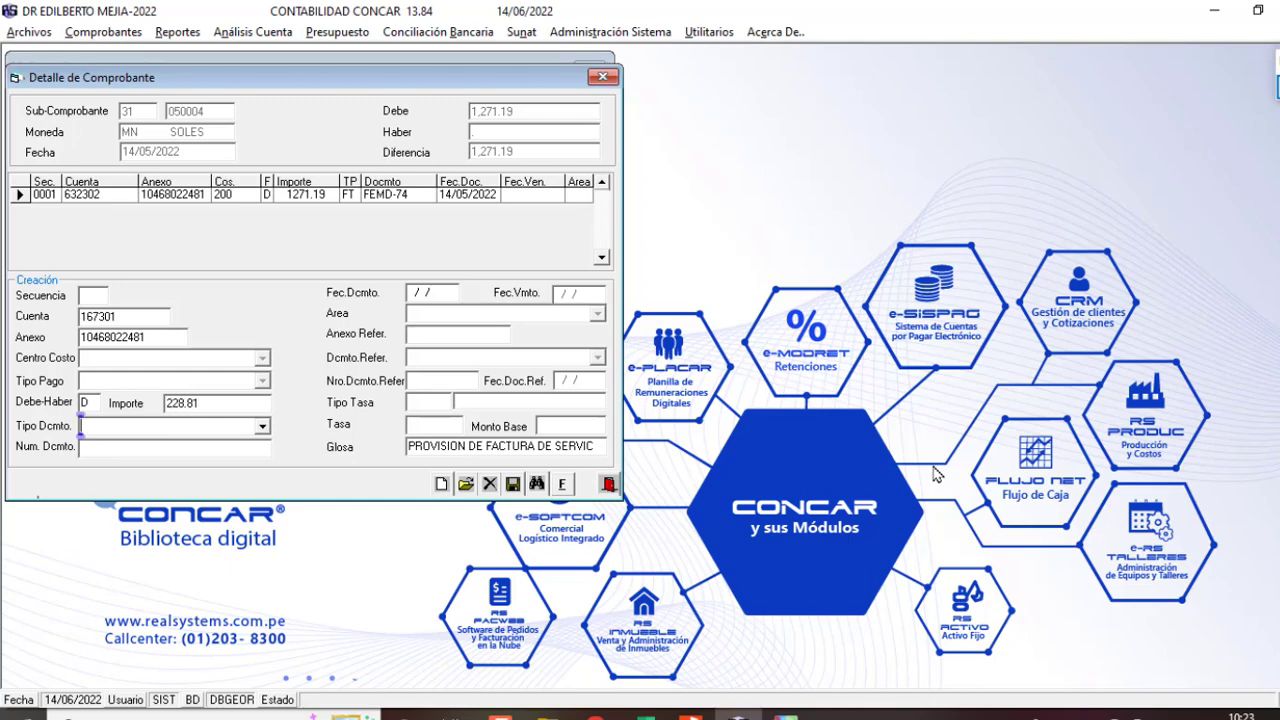
type("FT     FACTURA")
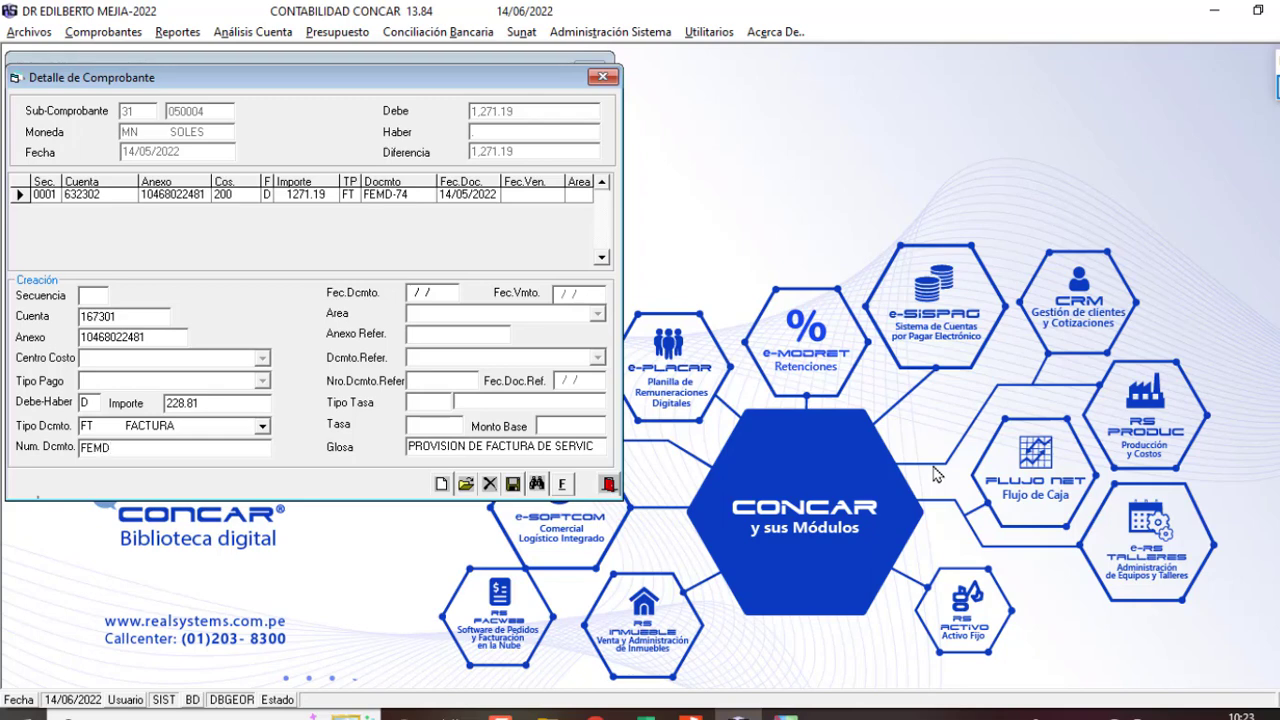
Step: Finish the 228.81 IGV line with document date 14/05/22 and save it
key("Return")
type("14/05/22")
key("Return")
key("Return")
key("Return")
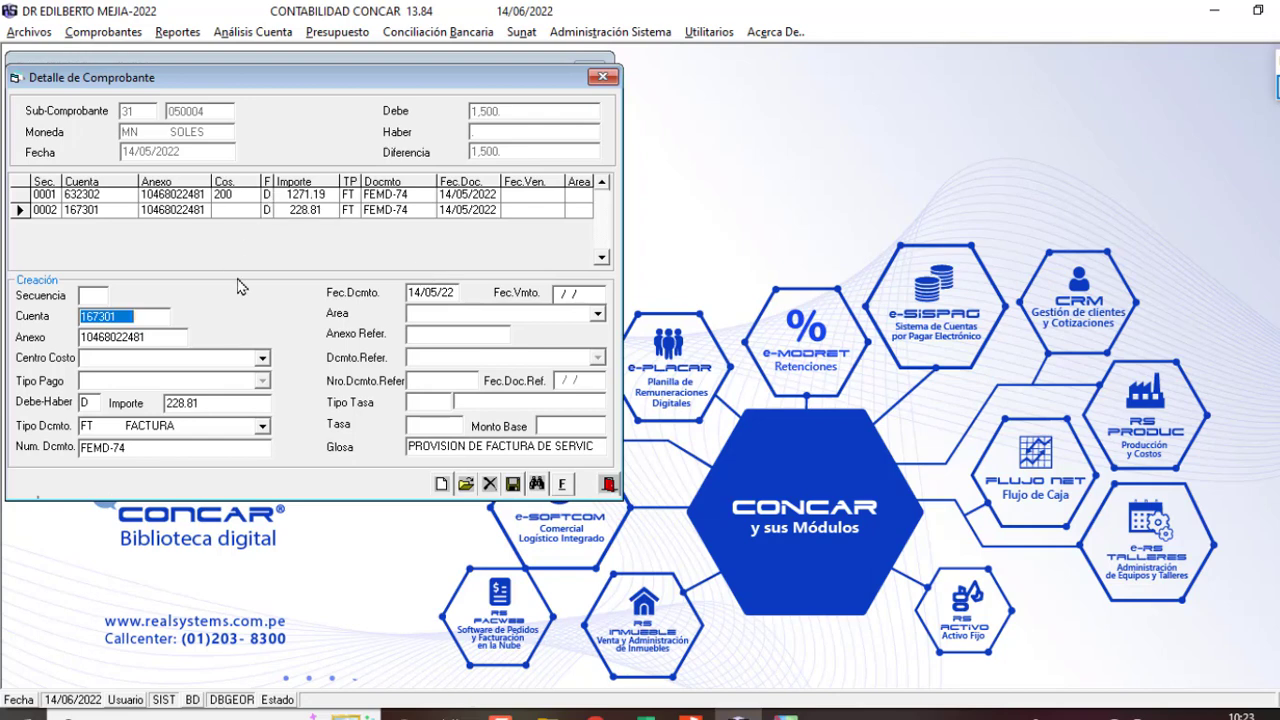
Step: Start the third line on account 421201 for the balancing credit
type("4212")
key("Return")
key("Return")
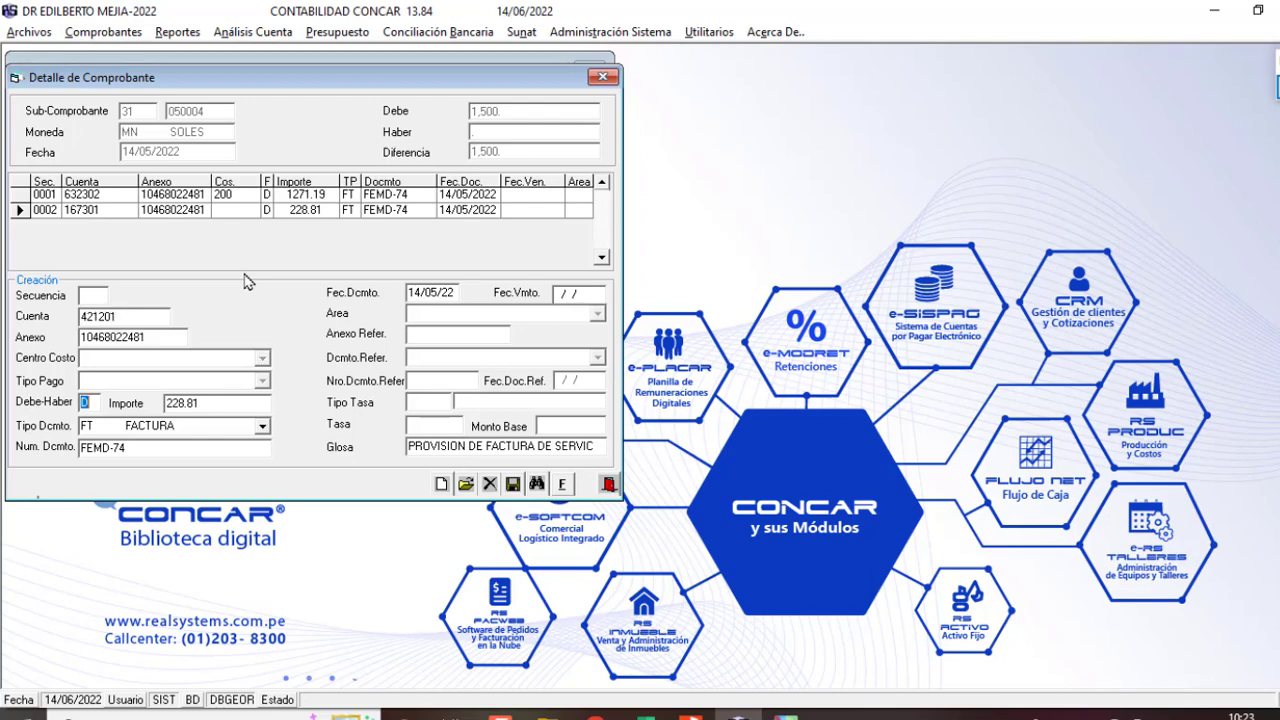
key("Return")
key("Return")
key("Return")
key("Return")
key("Return")
key("Return")
key("Return")
key("Return")
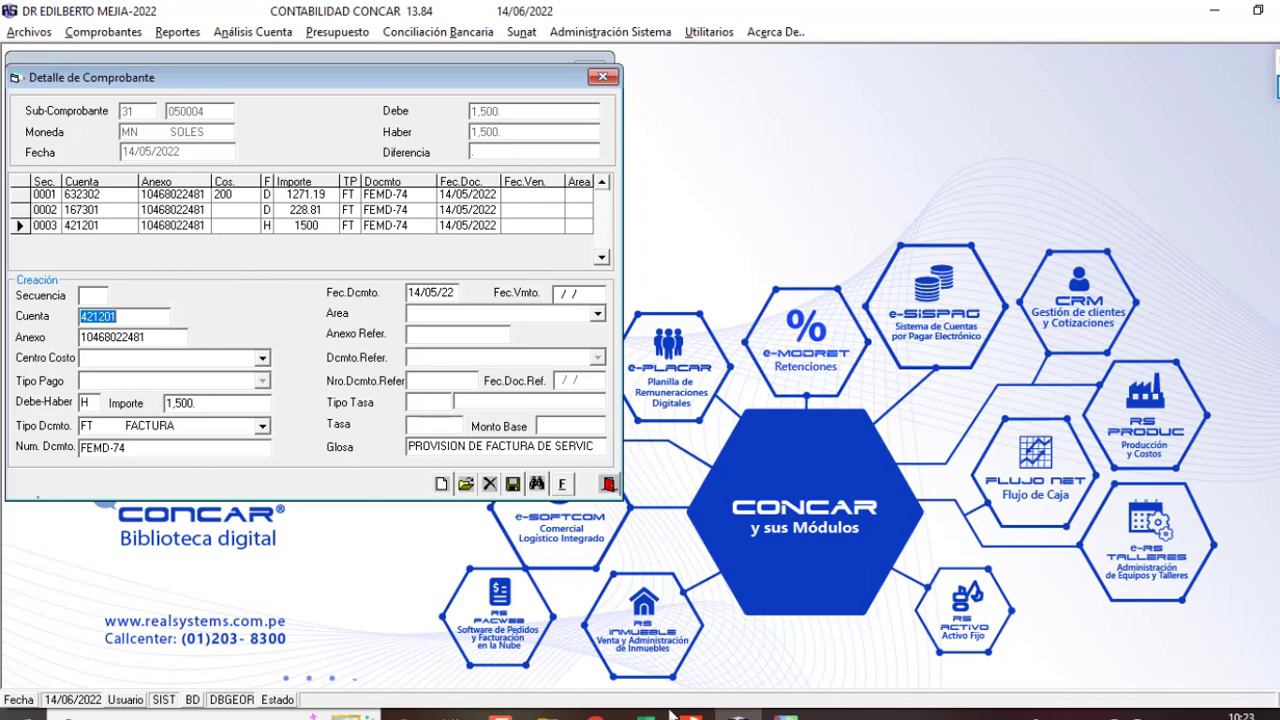
mouse_move(668, 712)
left_click(778, 628)
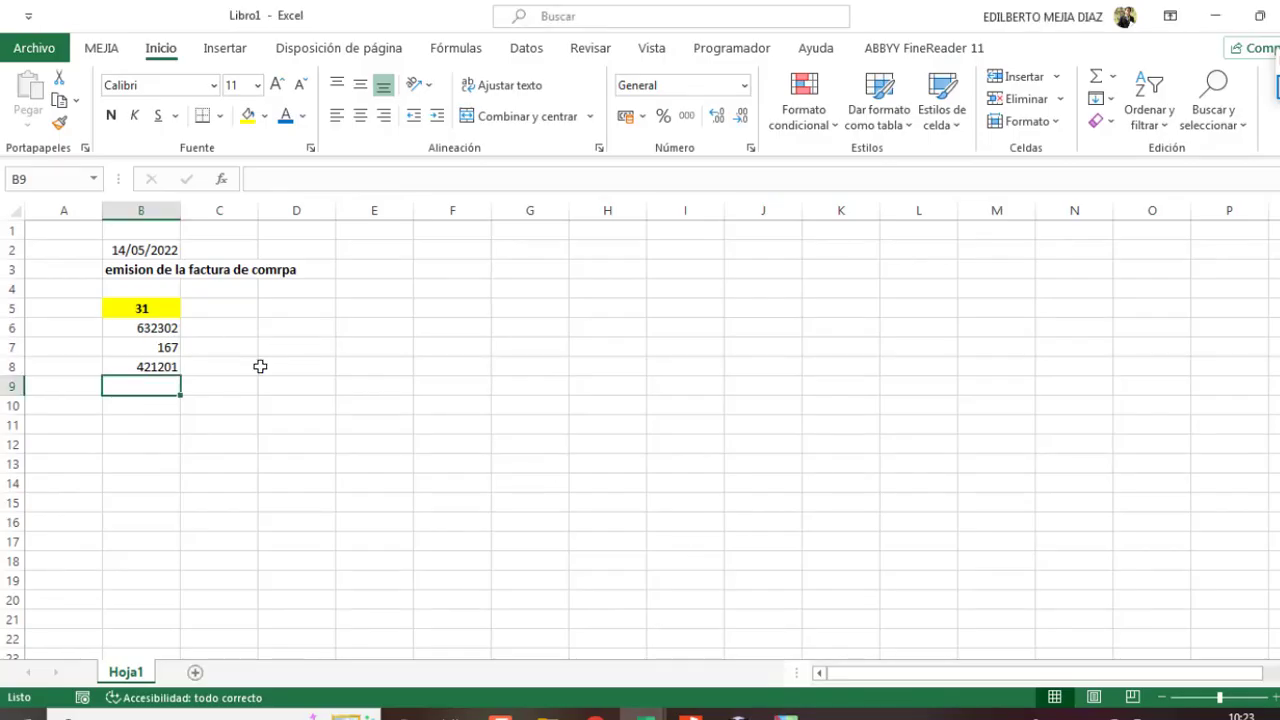
Step: Turn on text wrapping for the 'emision de la factura de comrpa' heading in B3
left_click(138, 250)
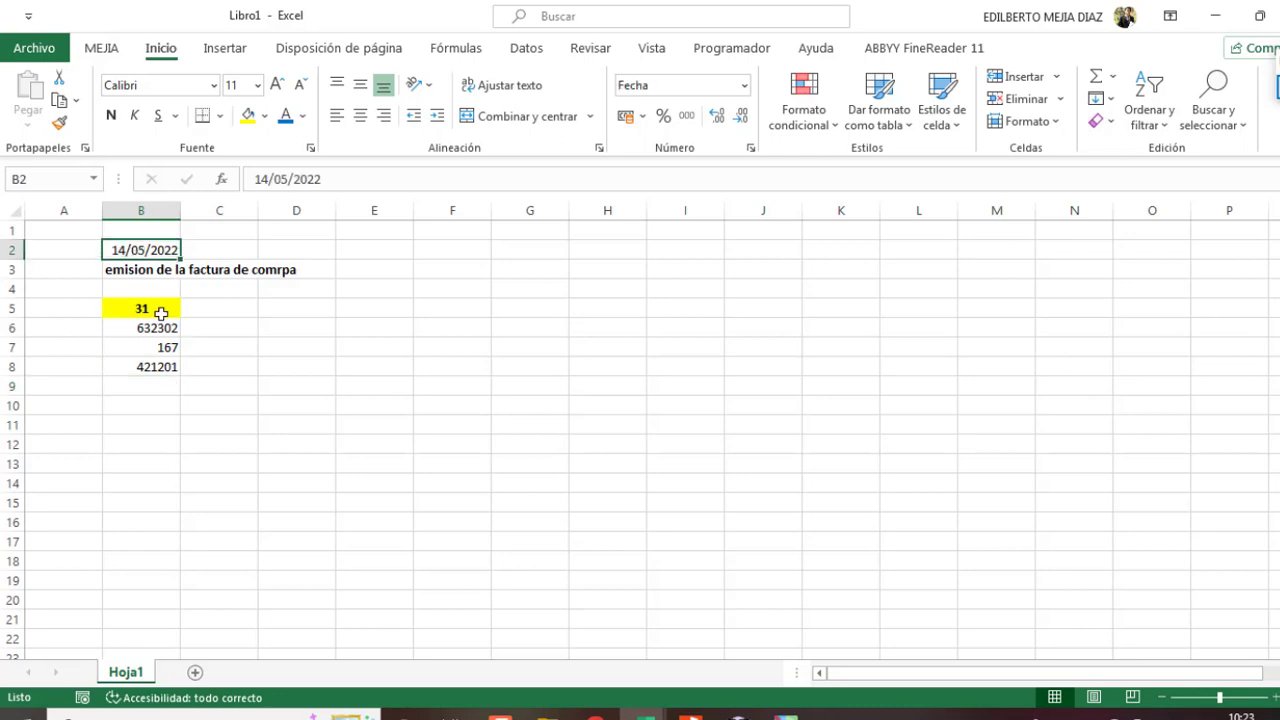
left_click(145, 270)
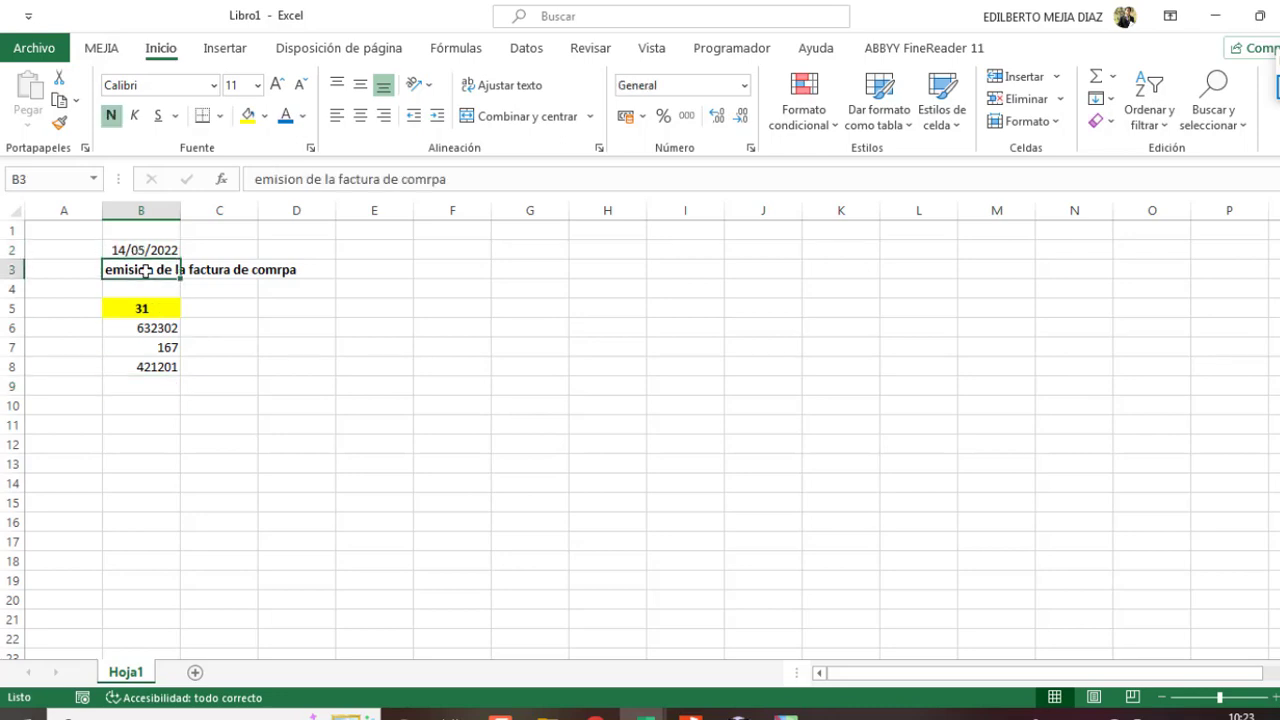
left_click(502, 88)
left_click(143, 346)
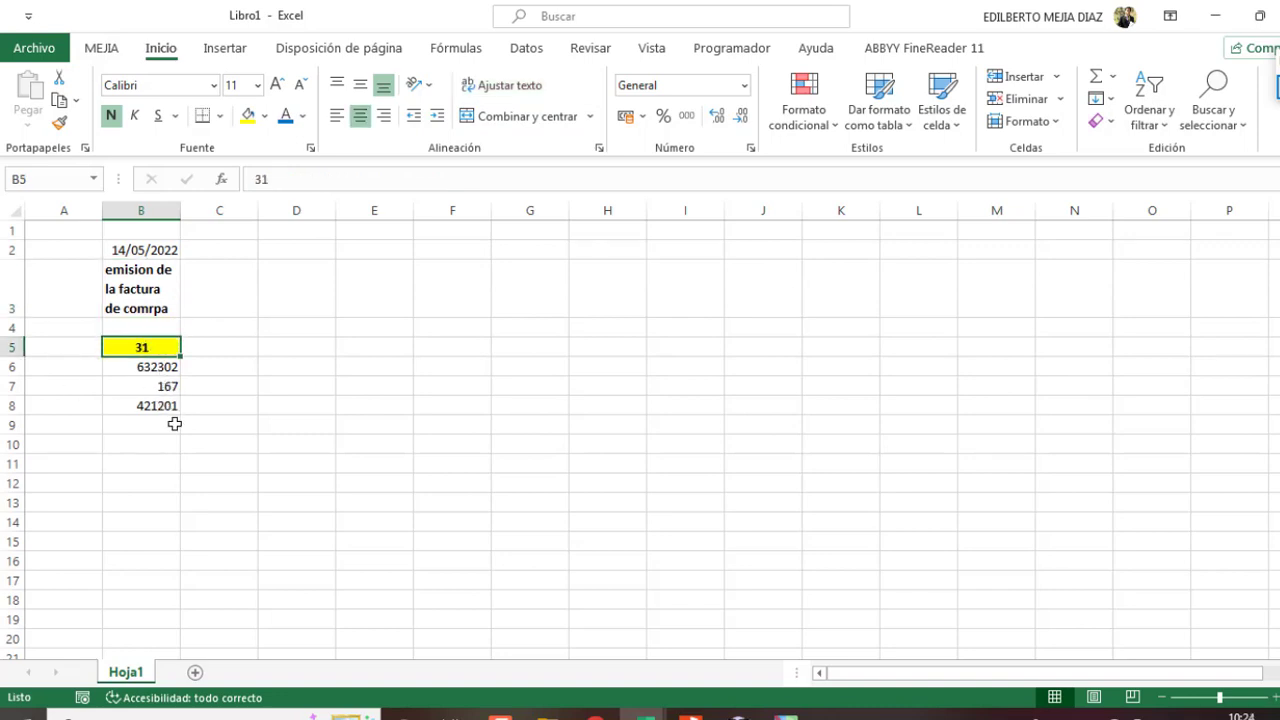
key("alt+Tab")
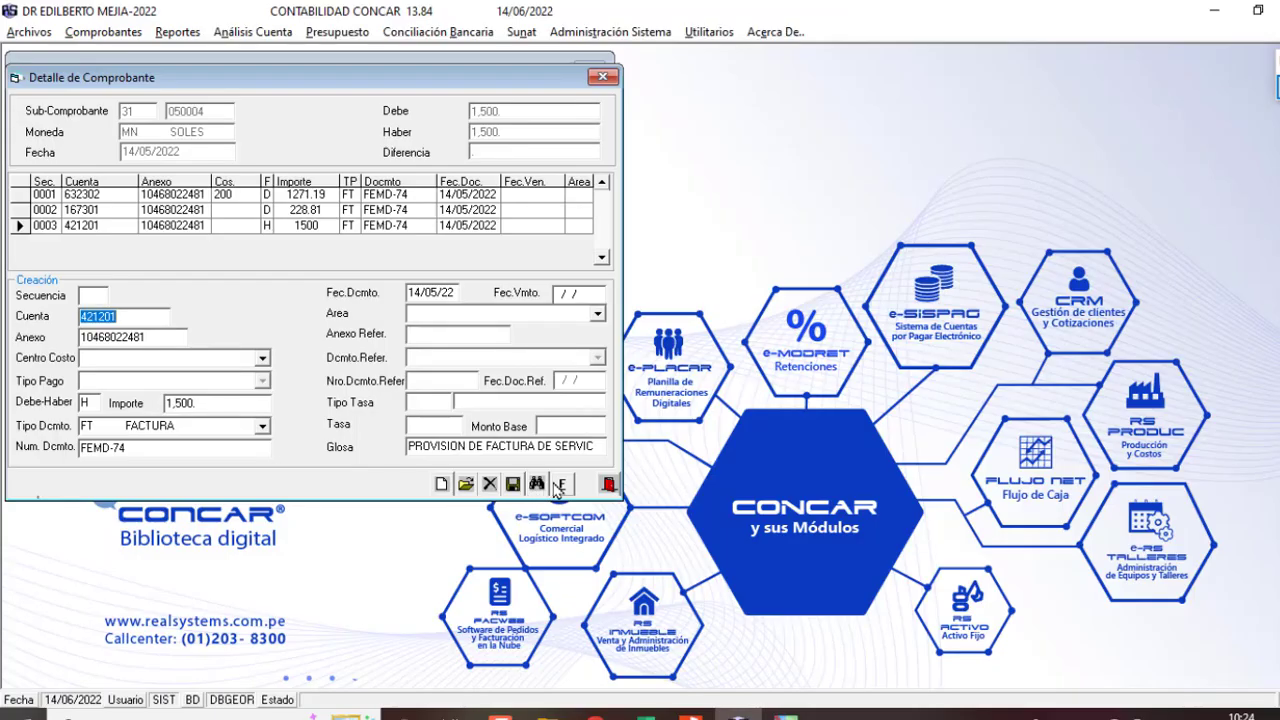
Step: Finalize voucher 31-050004 and acknowledge the Finalizado message
left_click(562, 483)
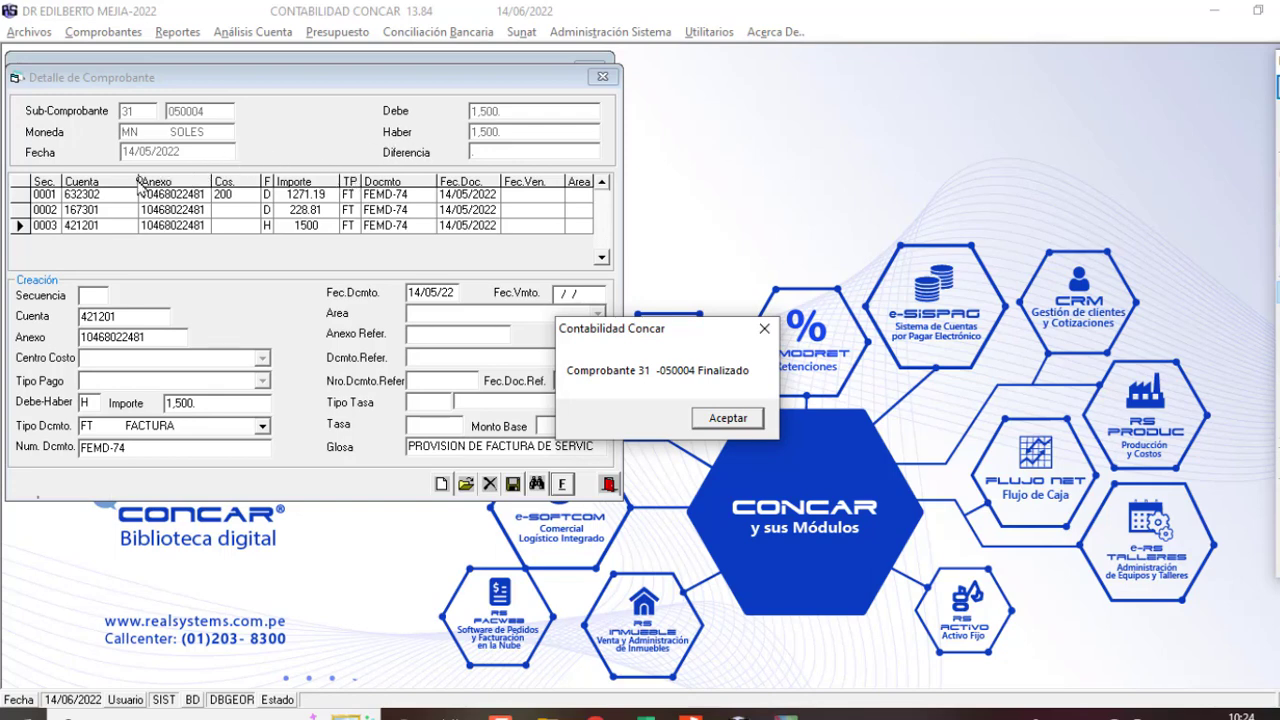
mouse_move(114, 140)
left_mouse_down()
mouse_move(200, 162)
mouse_move(130, 170)
mouse_move(112, 145)
mouse_move(160, 152)
left_mouse_up()
left_click(727, 418)
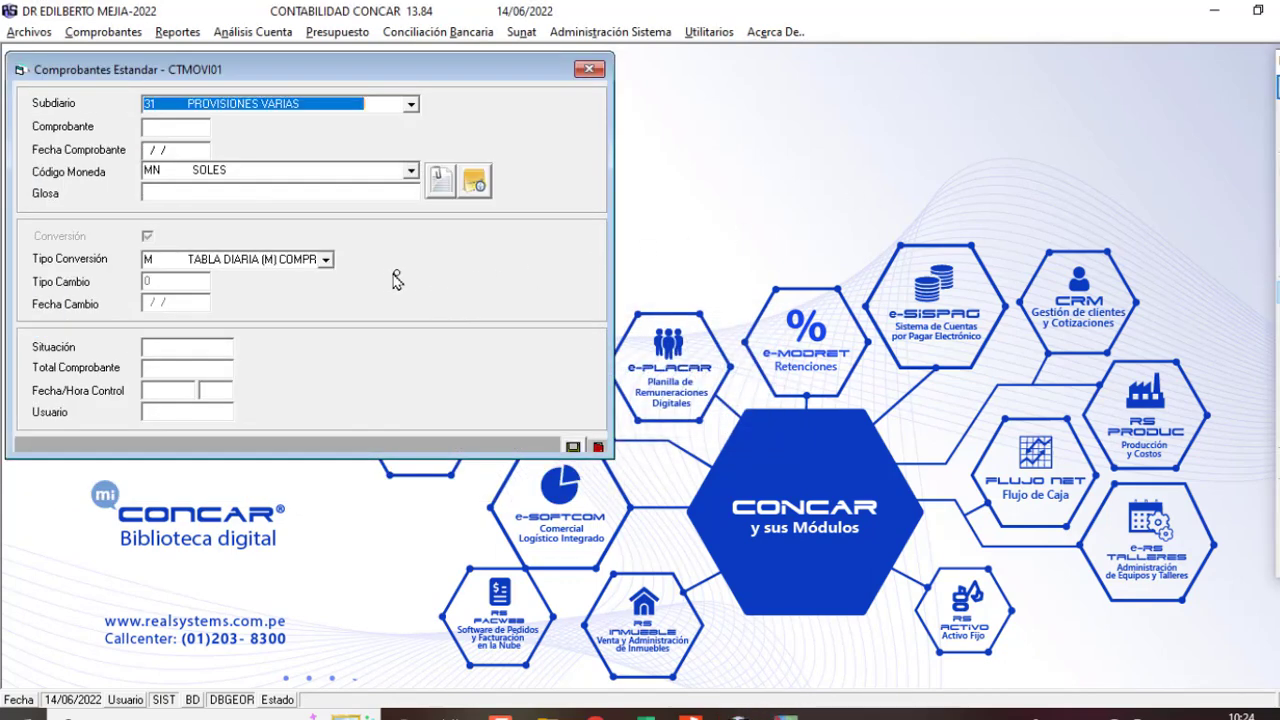
Step: Sketch a timeline starting at invoice date 14/05 with an arrow marking the period
left_click_drag(380, 238, 381, 316)
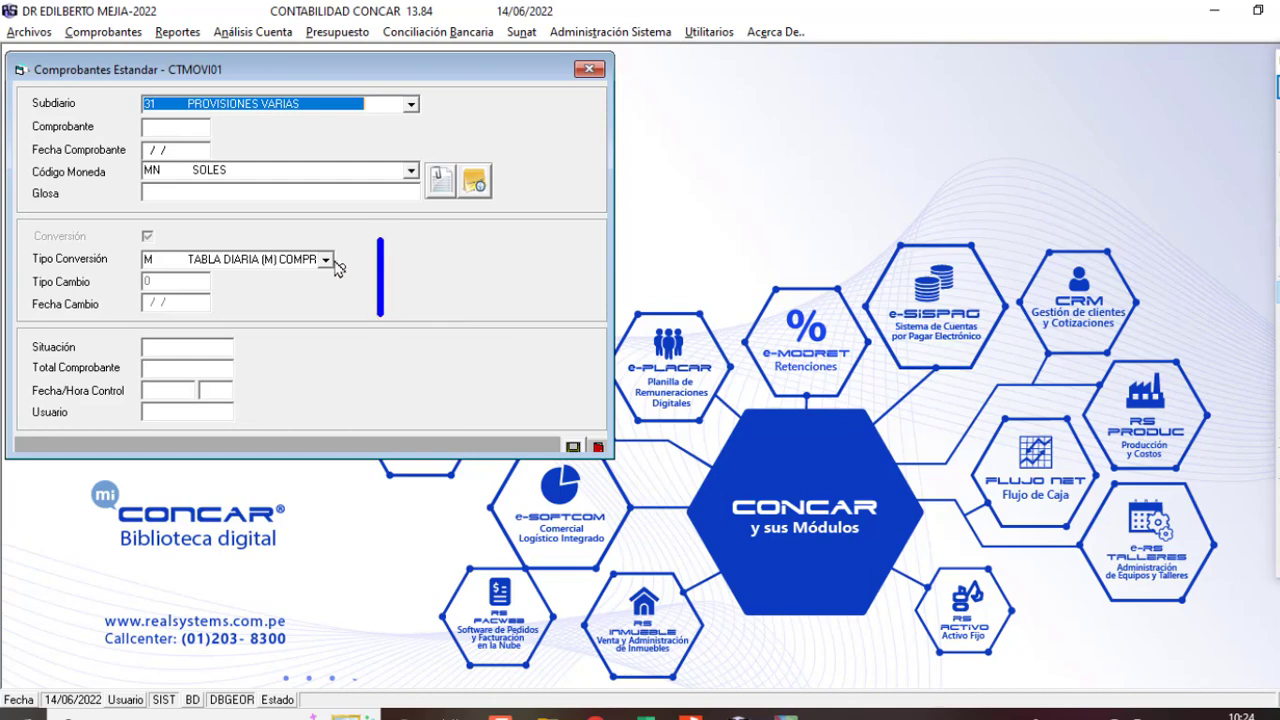
mouse_move(336, 200)
left_mouse_down()
mouse_move(348, 238)
mouse_move(320, 236)
left_mouse_up()
mouse_move(374, 196)
left_mouse_down()
mouse_move(362, 238)
mouse_move(394, 212)
mouse_move(432, 214)
mouse_move(430, 240)
mouse_move(430, 222)
left_mouse_up()
left_click_drag(381, 272, 706, 275)
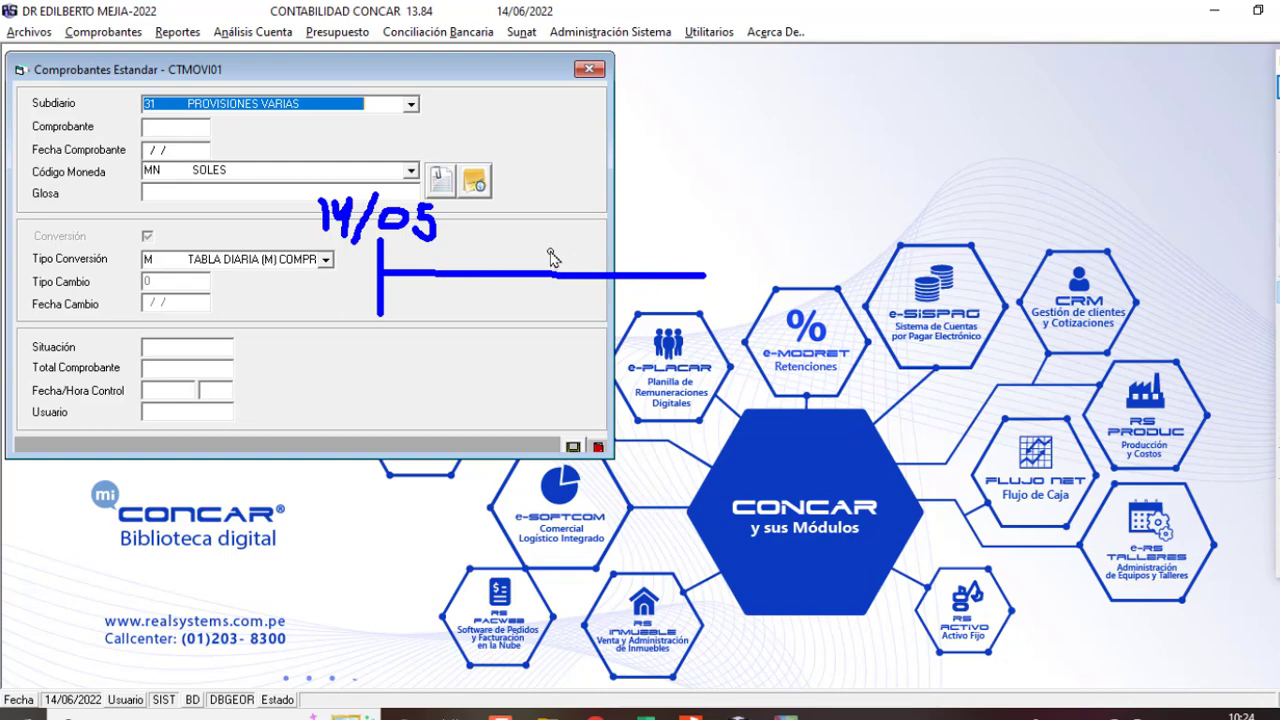
left_click_drag(609, 242, 608, 308)
left_click_drag(704, 242, 702, 298)
mouse_move(612, 222)
left_mouse_down()
mouse_move(686, 212)
mouse_move(696, 226)
mouse_move(683, 231)
left_mouse_up()
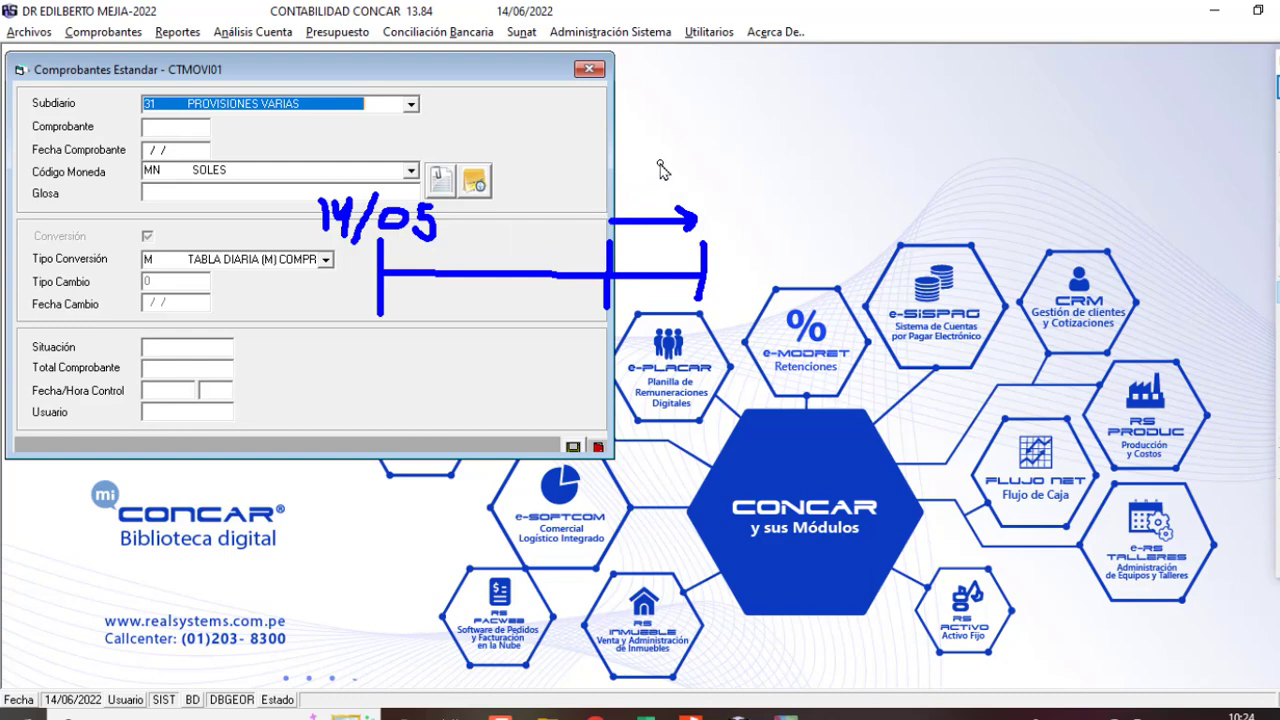
mouse_move(656, 164)
left_mouse_down()
mouse_move(662, 186)
mouse_move(656, 164)
left_mouse_up()
mouse_move(704, 152)
left_mouse_down()
mouse_move(688, 172)
mouse_move(710, 188)
left_mouse_up()
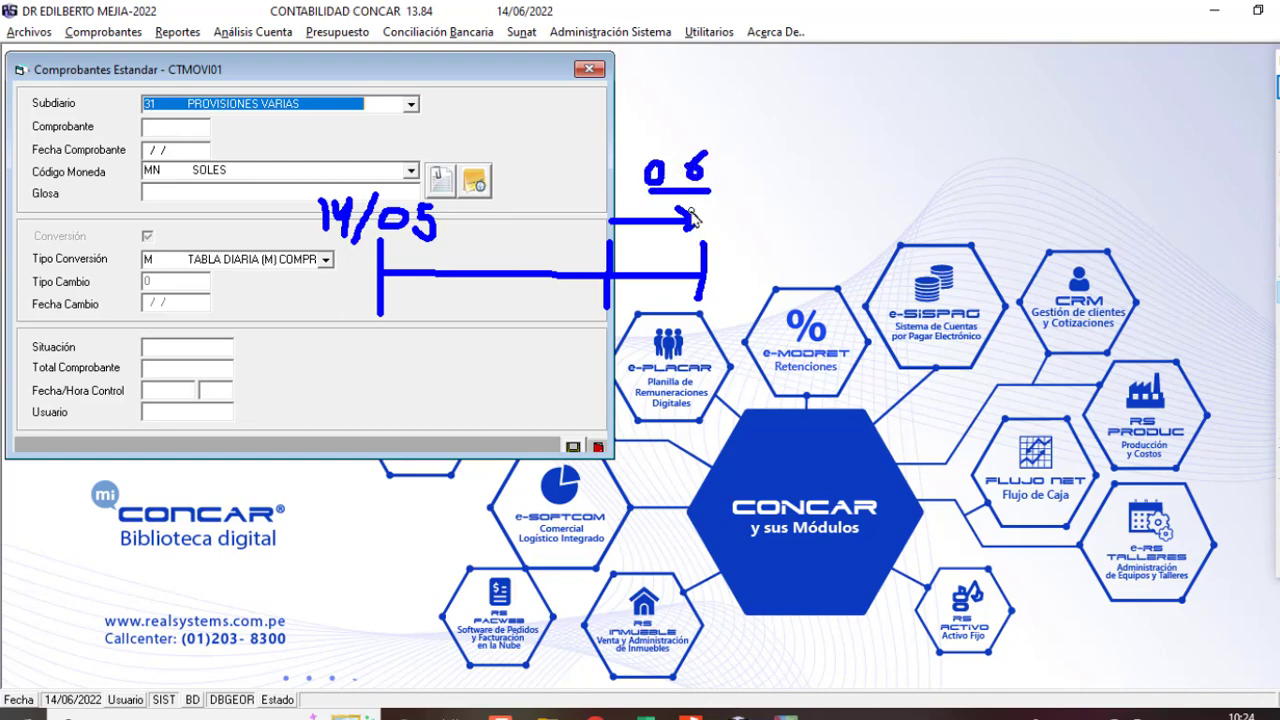
Step: Extend the timeline to payment date 14/06, highlight it, and close the voucher window
mouse_move(710, 276)
left_mouse_down()
mouse_move(918, 274)
mouse_move(884, 300)
left_mouse_up()
mouse_move(886, 198)
left_mouse_down()
mouse_move(897, 246)
mouse_move(935, 214)
mouse_move(915, 250)
left_mouse_up()
left_click_drag(995, 172, 905, 245)
mouse_move(992, 198)
left_mouse_down()
mouse_move(968, 238)
mouse_move(994, 206)
mouse_move(1030, 250)
mouse_move(1008, 232)
left_mouse_up()
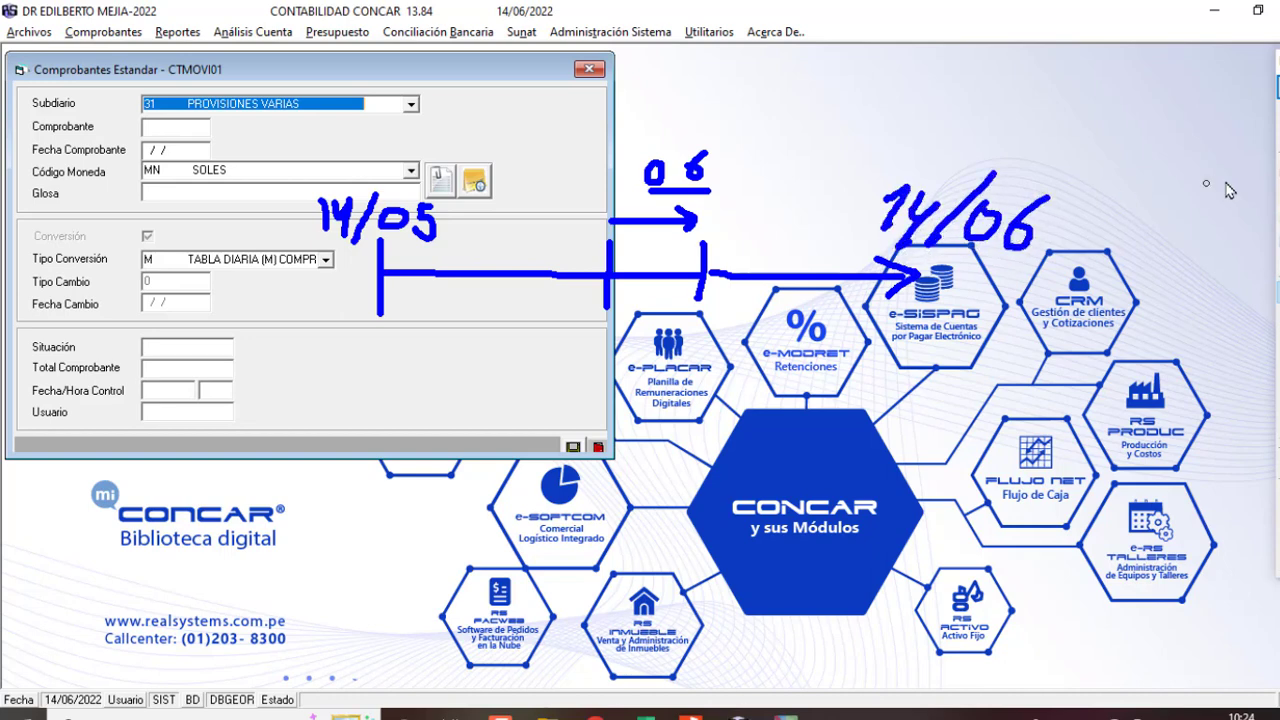
mouse_move(828, 150)
left_mouse_down()
mouse_move(1064, 178)
mouse_move(1005, 268)
mouse_move(818, 268)
mouse_move(842, 146)
left_mouse_up()
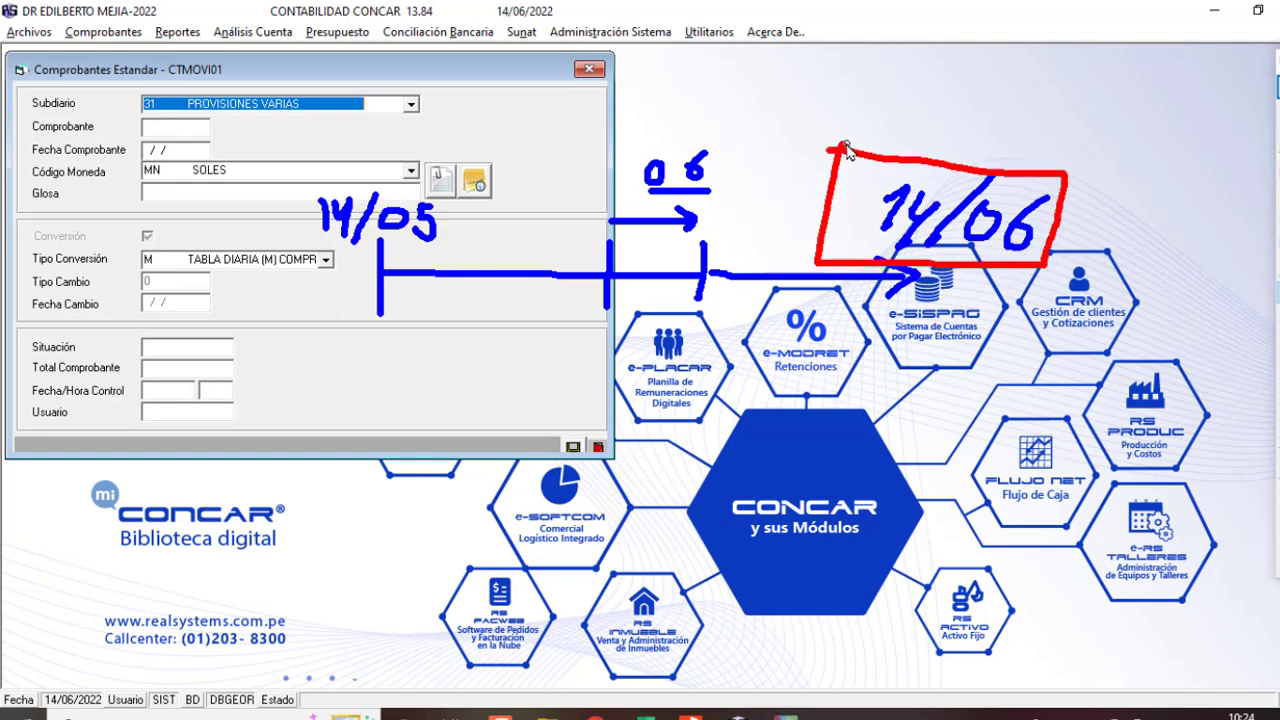
mouse_move(952, 96)
left_mouse_down()
mouse_move(962, 150)
mouse_move(986, 118)
left_mouse_up()
key("Escape")
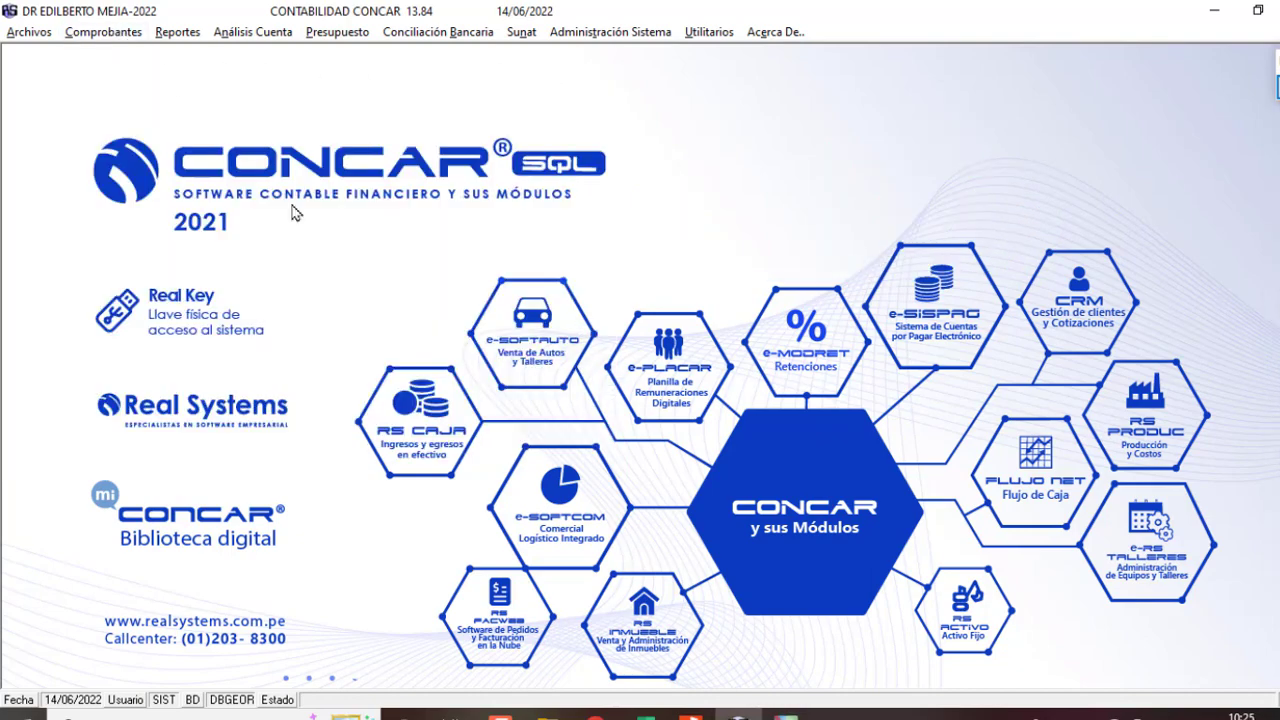
Step: In Libro1, narrow column C and copy the B3 description into D3
mouse_move(645, 712)
left_click(713, 645)
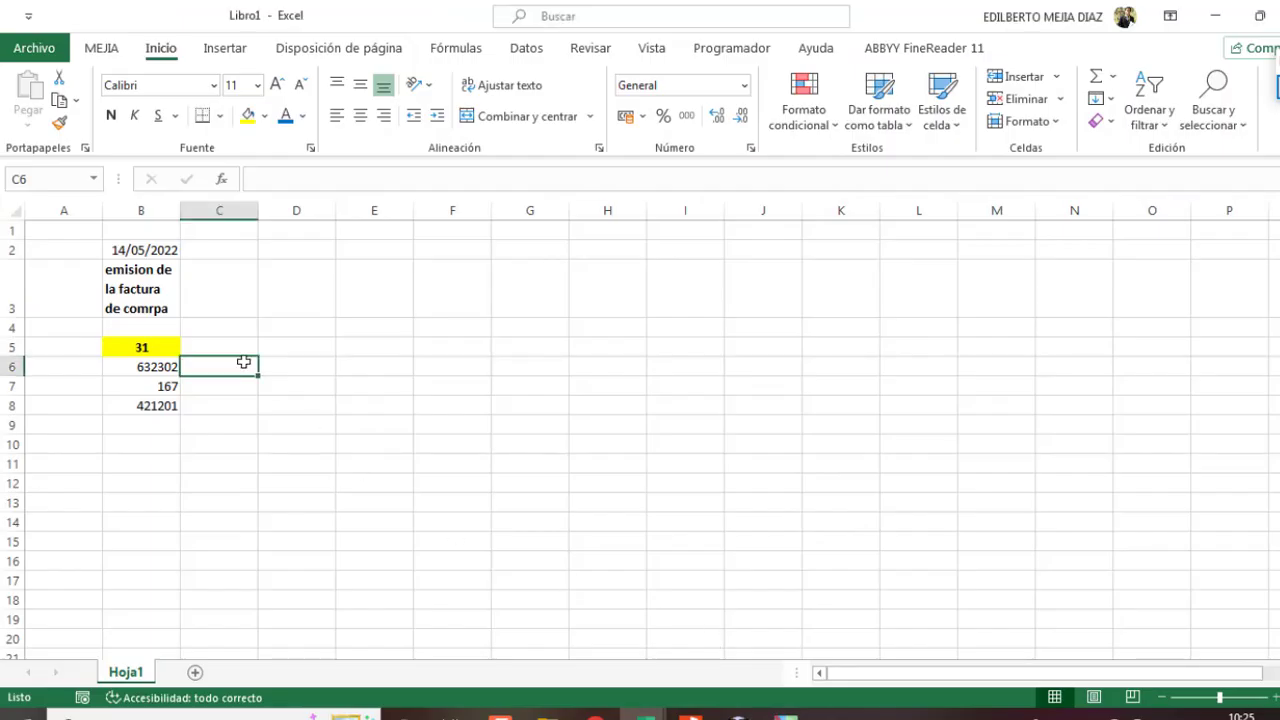
left_click(237, 273)
left_click_drag(258, 210, 208, 210)
left_click(150, 292)
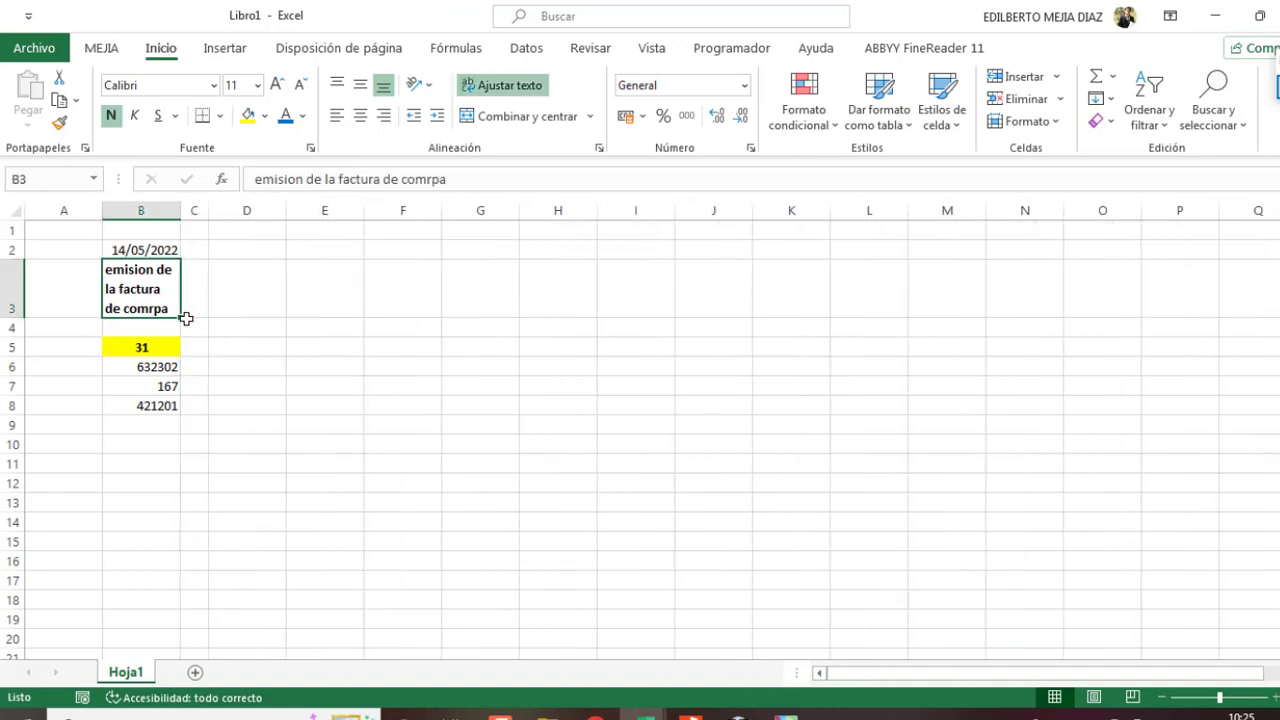
key("ctrl+c")
left_click(251, 300)
key("ctrl+v")
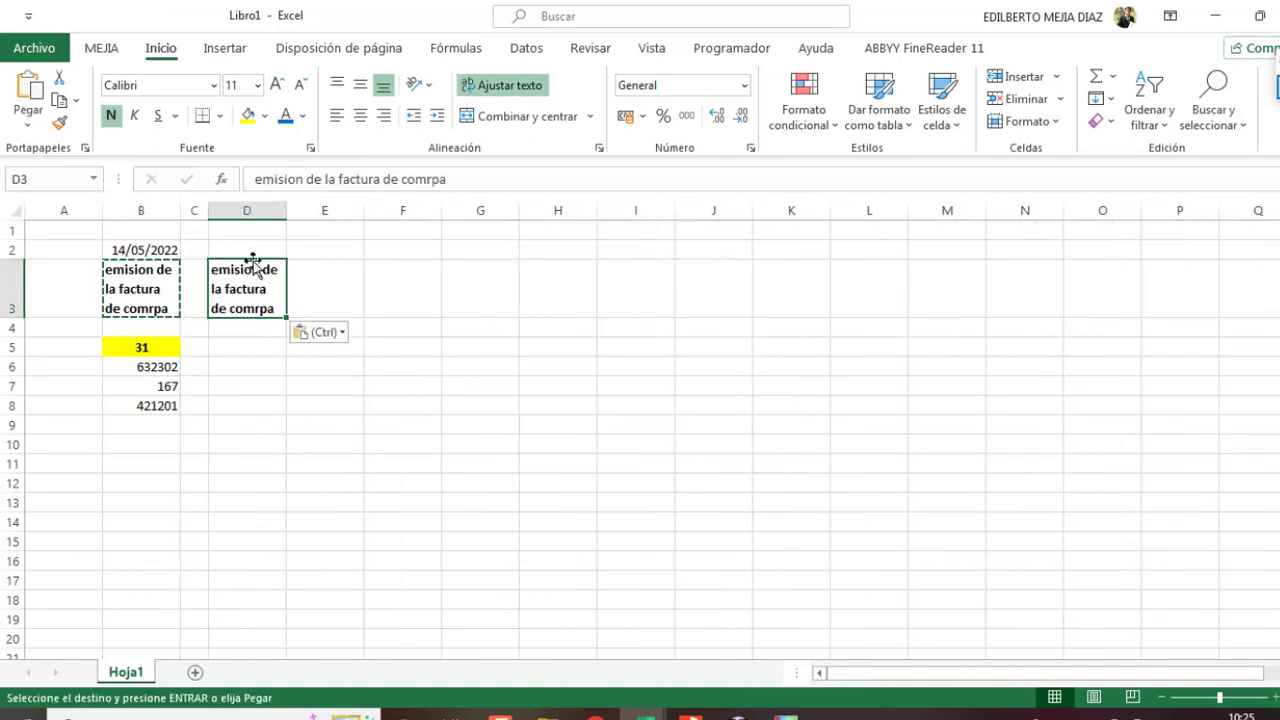
Step: Enter date 14/06/2022 in D2 and 'EL PAGO DE LA FACTURA' in D3
left_click(250, 249)
double_click(249, 247)
type("14-06-22")
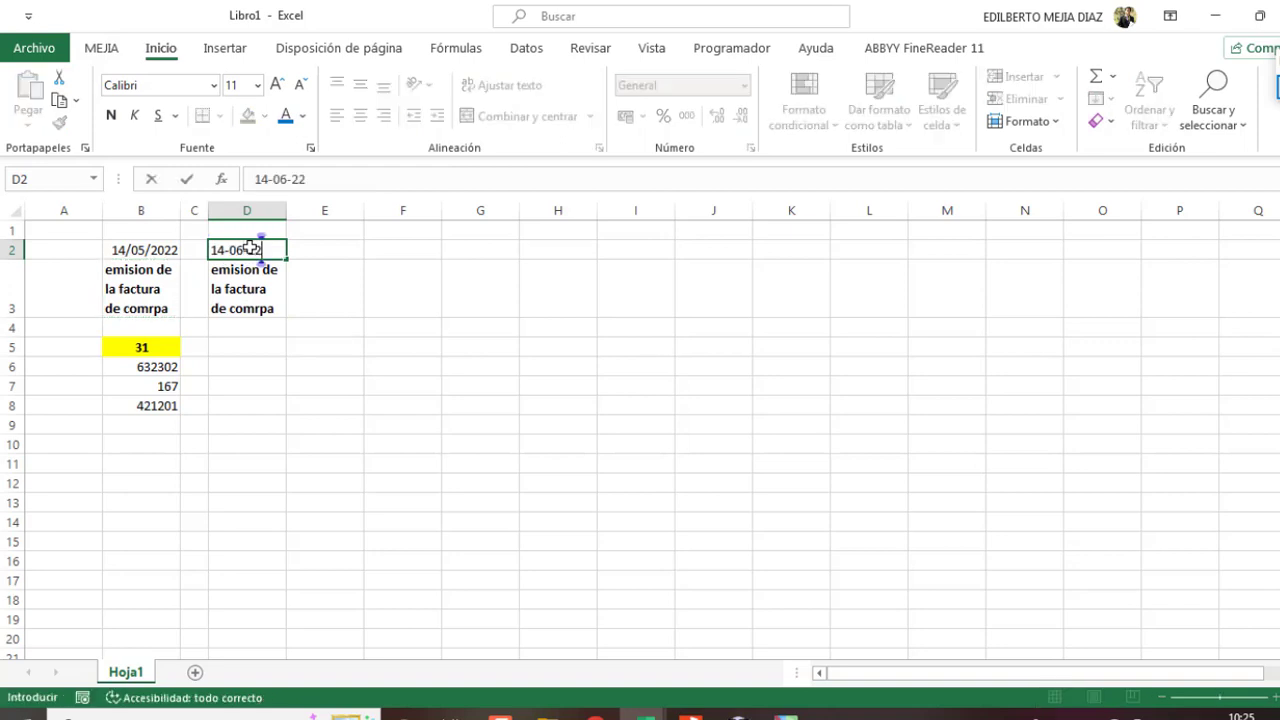
key("Return")
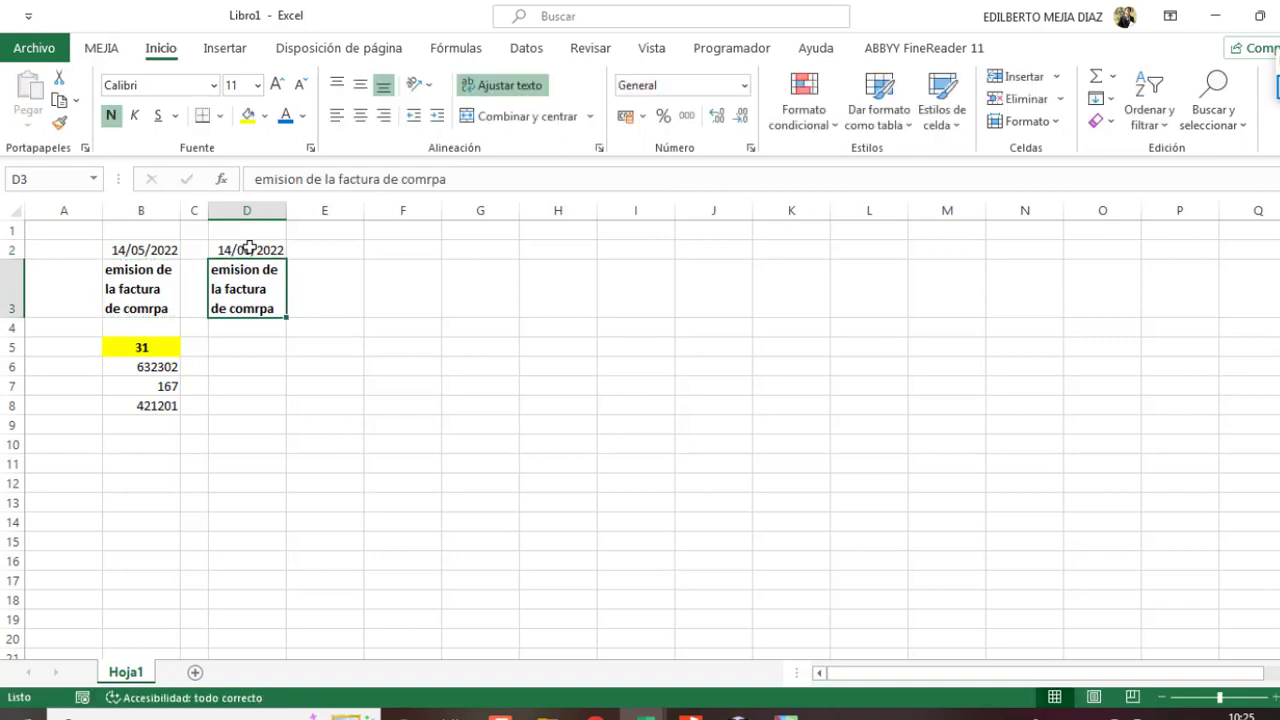
type("EL")
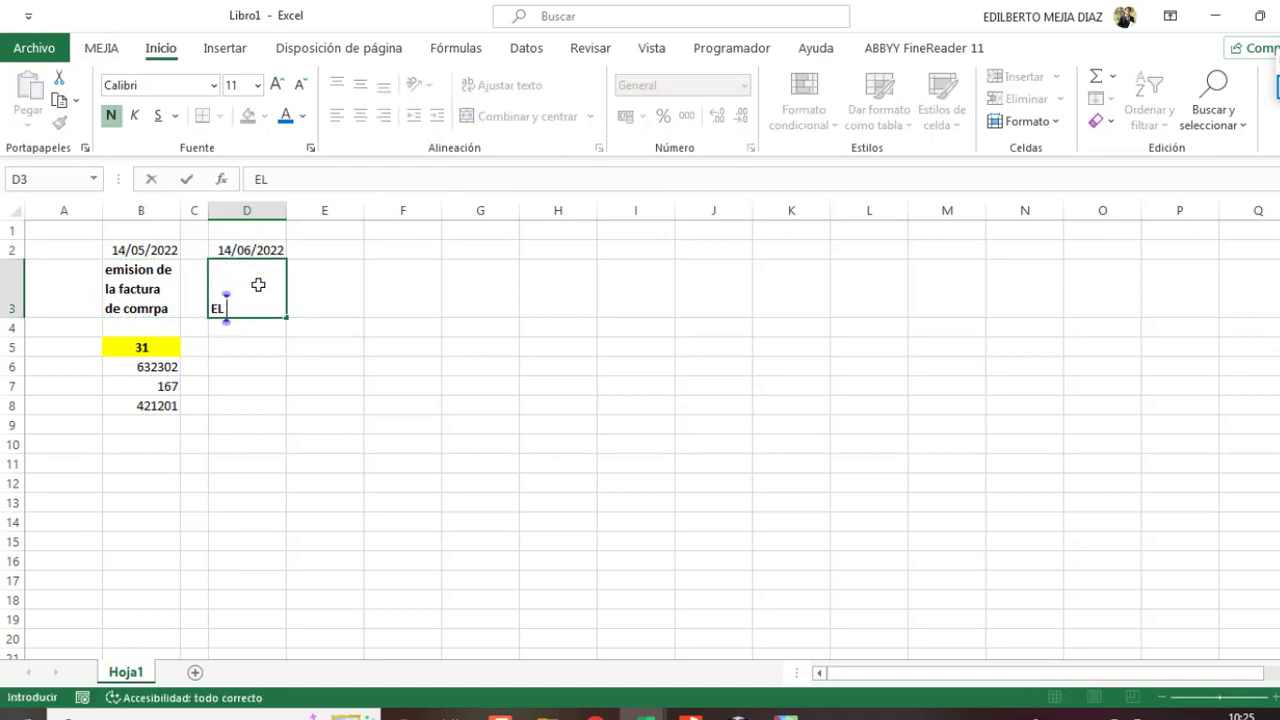
type(" PAGO DE LA FACTURA")
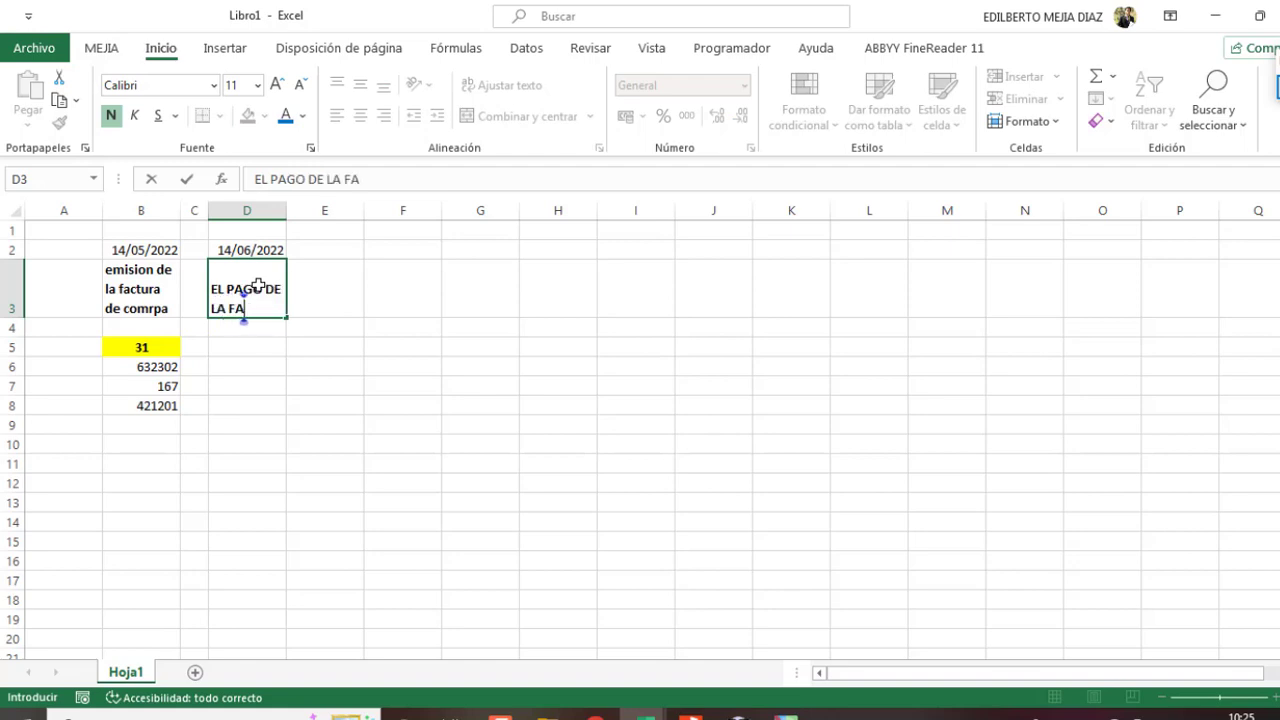
key("ctrl+Return")
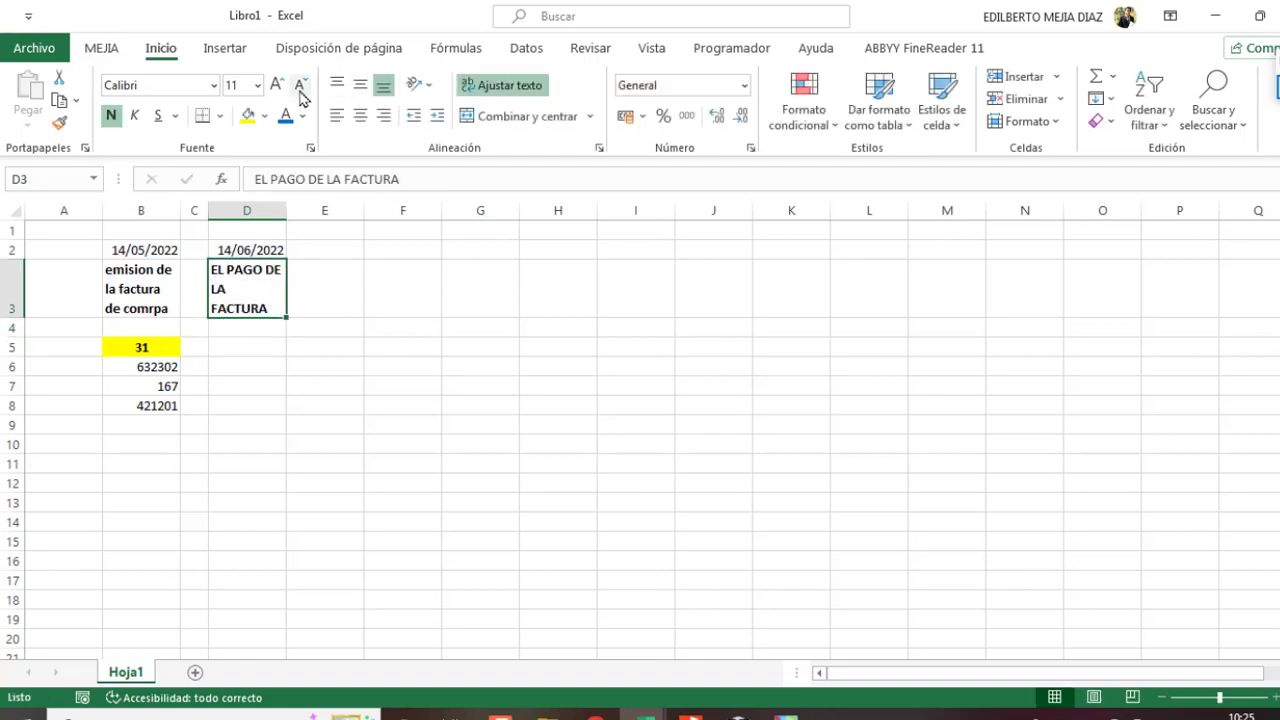
Step: Shrink and centre the D3 text, and enter 22 in D5
left_click(301, 86)
left_click(360, 85)
left_click(360, 115)
left_click(242, 343)
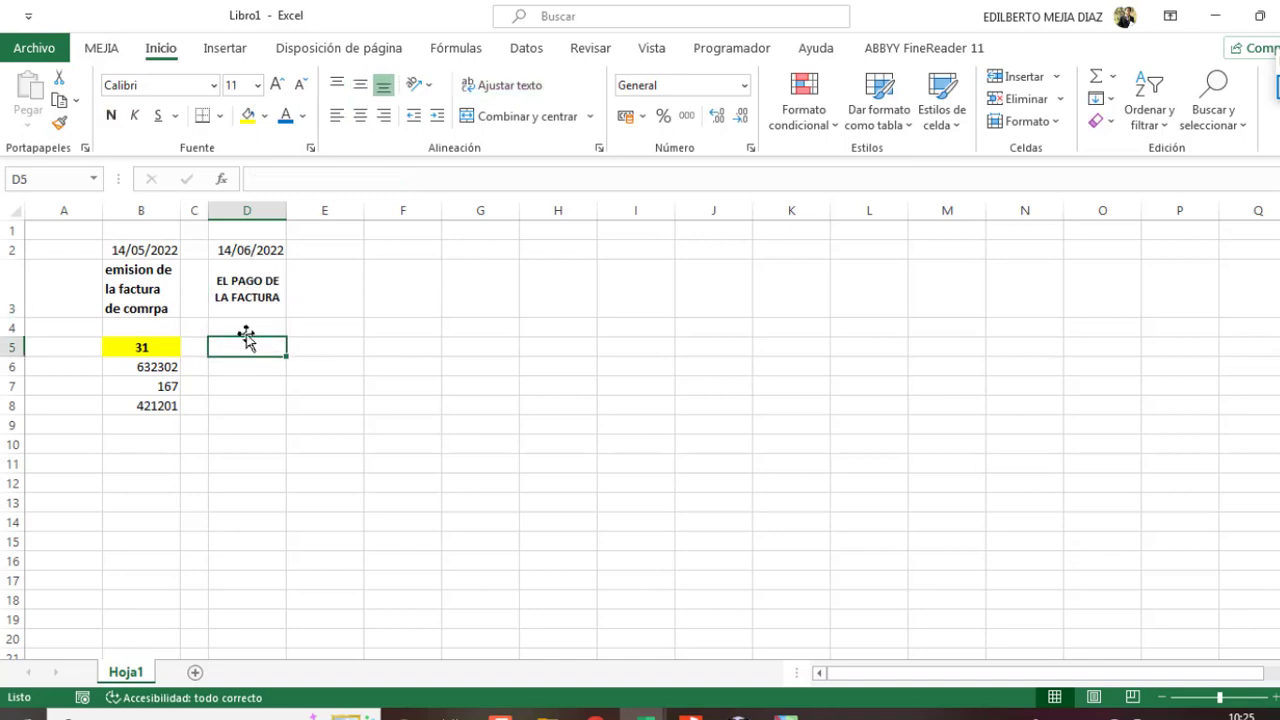
type("22")
key("Return")
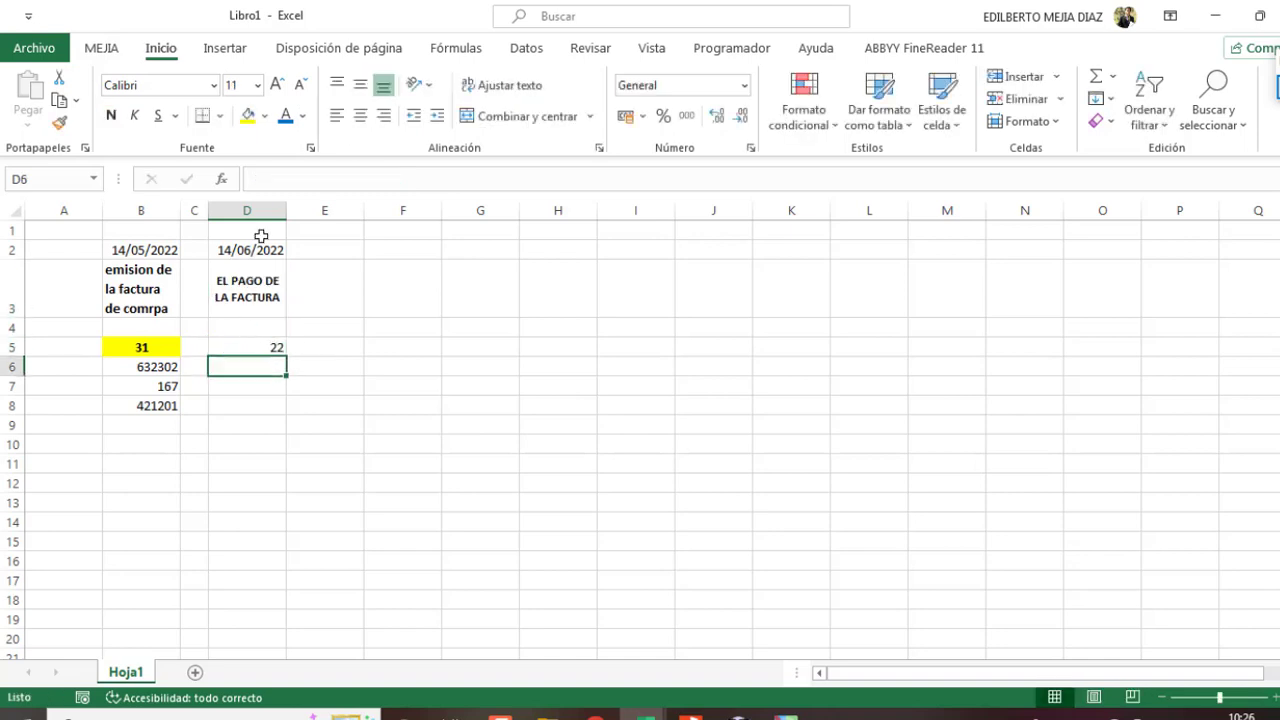
Step: Copy the yellow bold style of the 31 heading in B5 onto the 22 heading in D5
left_click(156, 347)
left_click(60, 122)
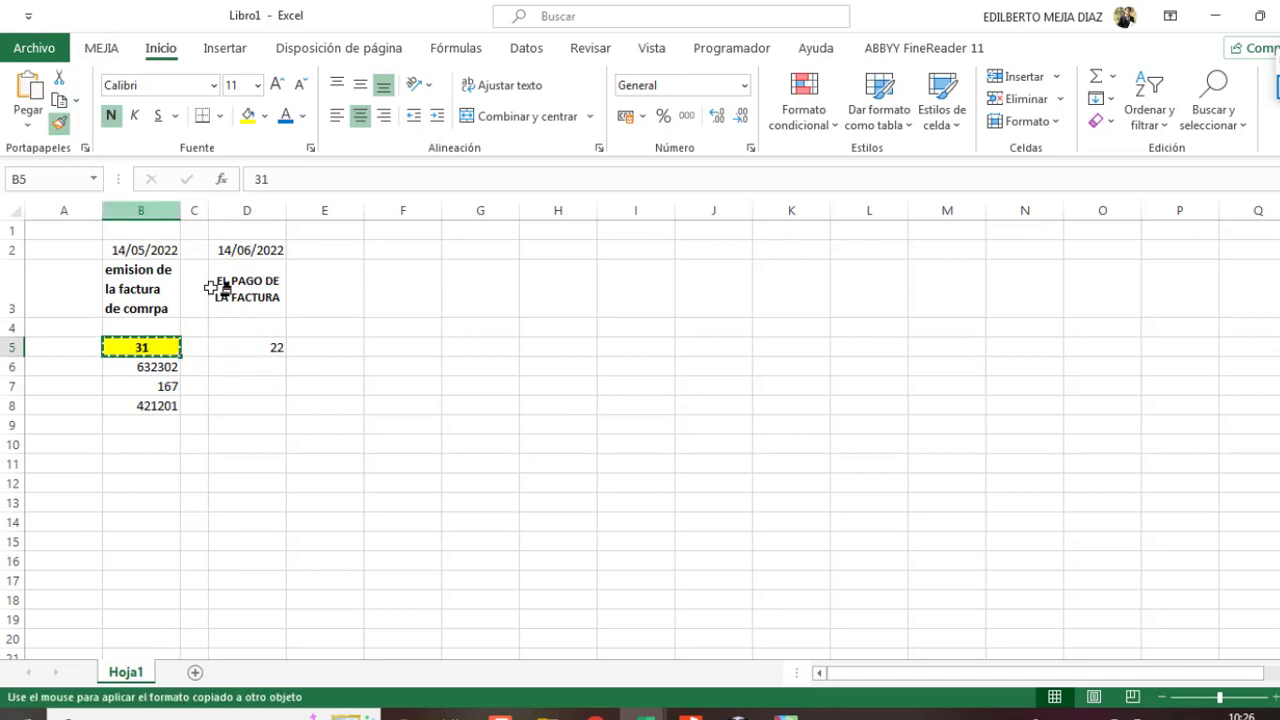
left_click(262, 347)
Step: List account 421201 (=B8) in D6 and 104 in D7 under subdiario 22
left_click(250, 367)
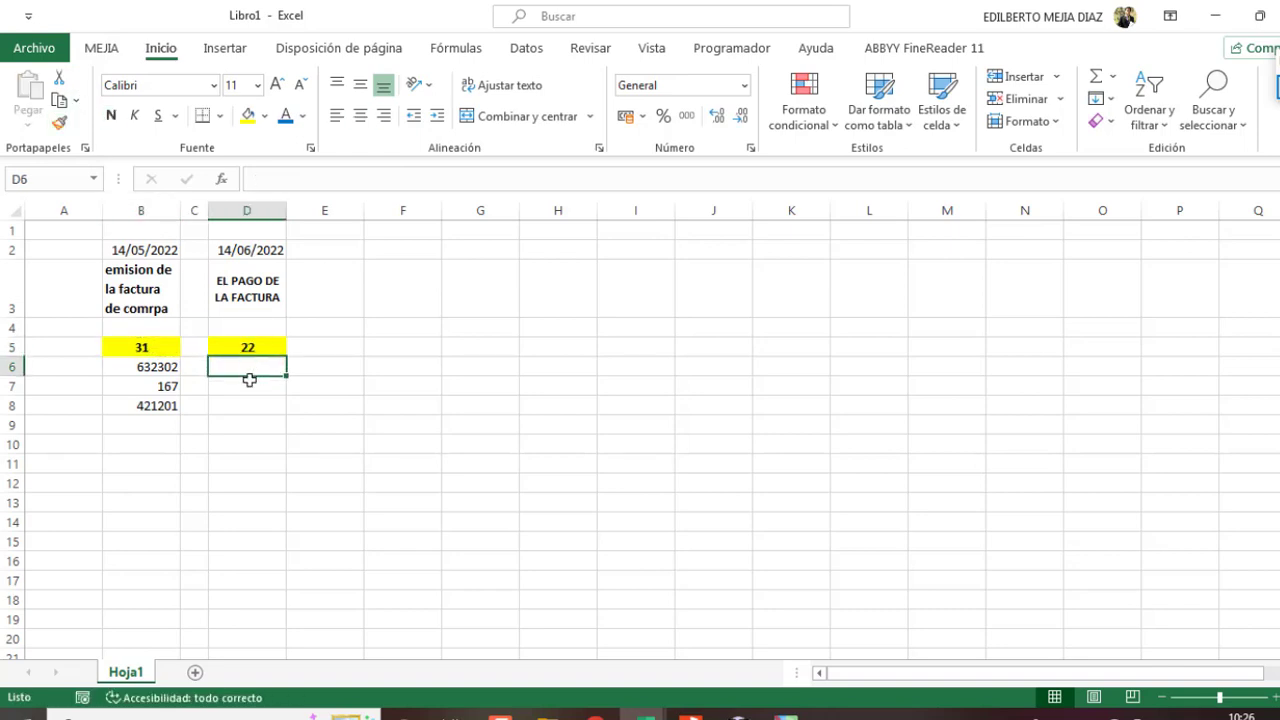
left_click(161, 410)
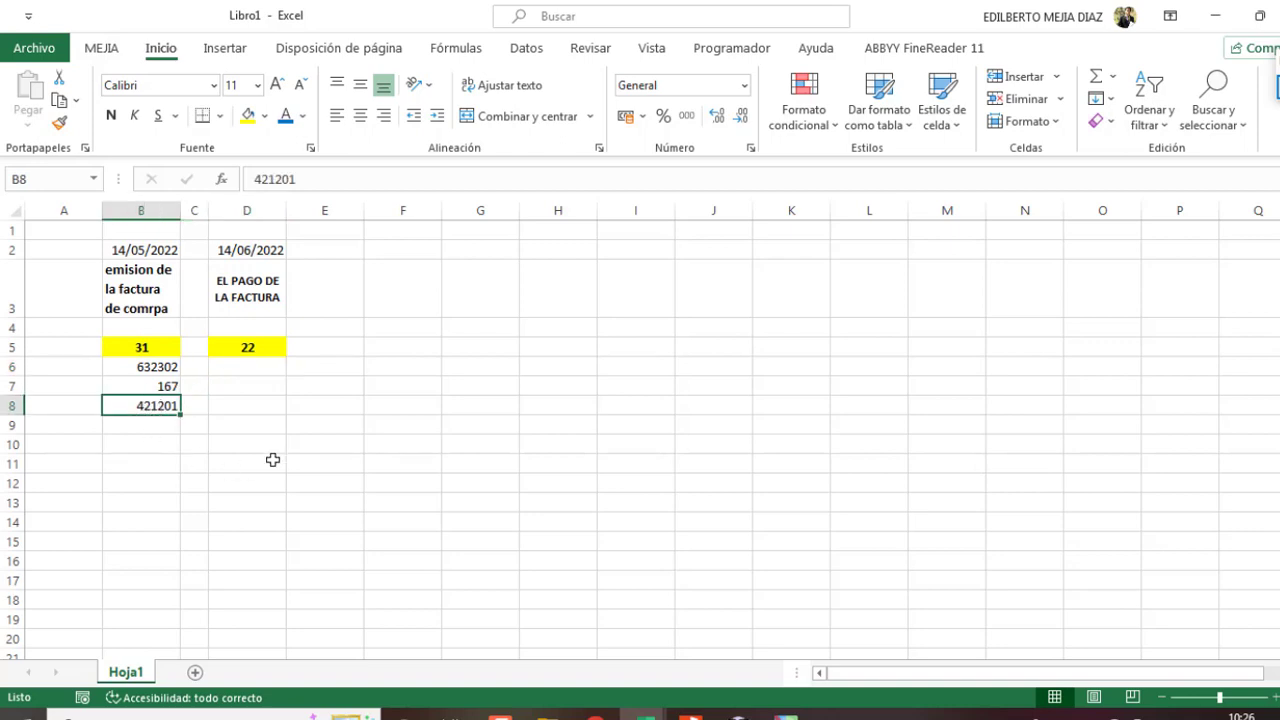
left_click(250, 367)
type("=")
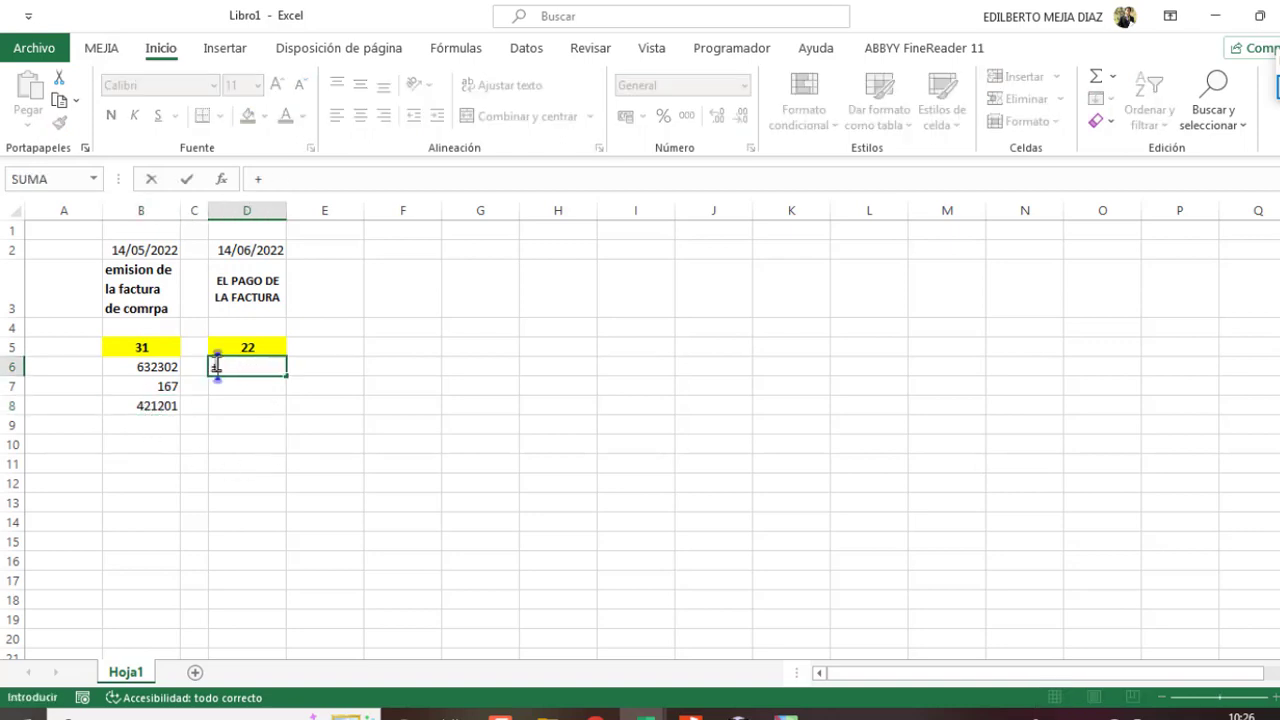
left_click(145, 405)
key("Return")
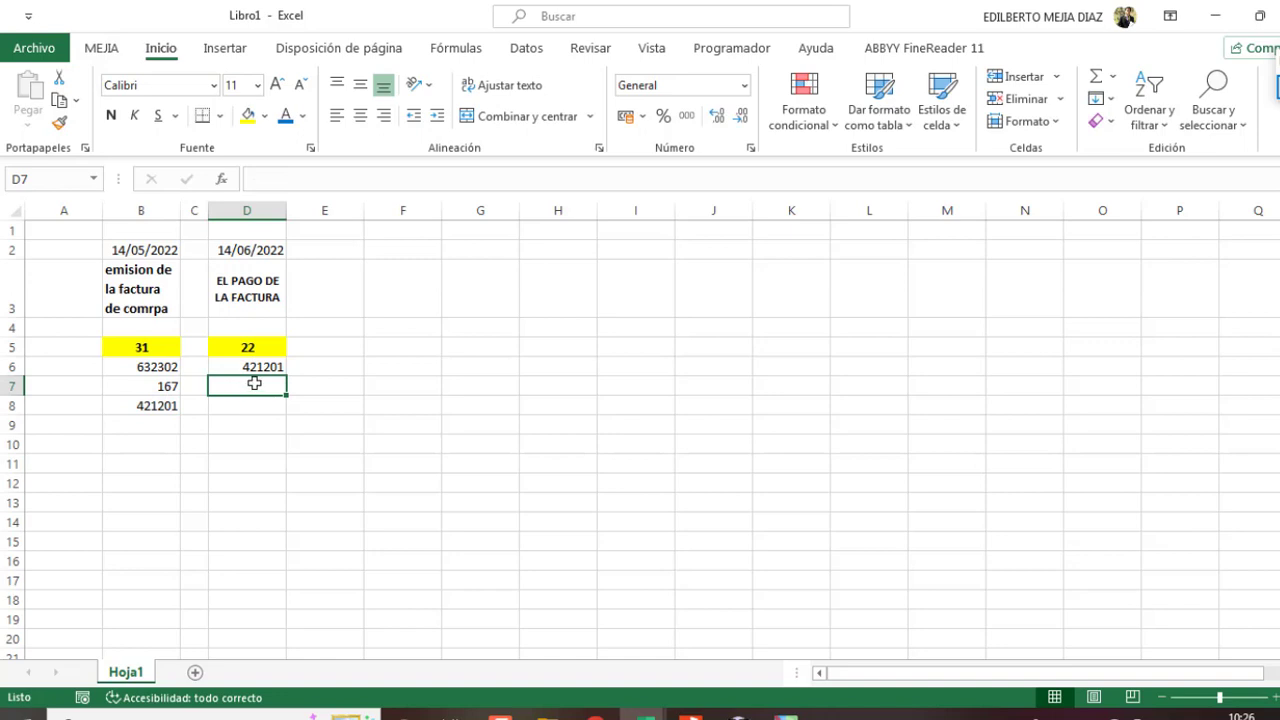
type("+")
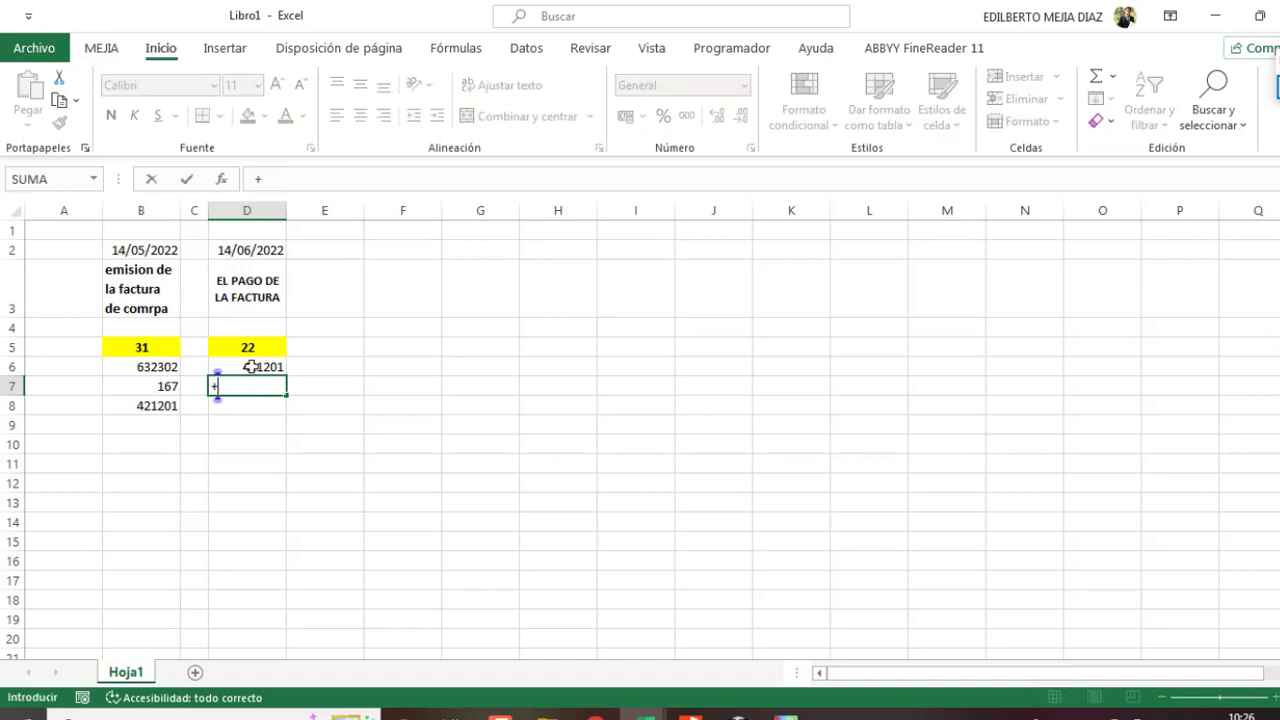
key("BackSpace")
type("104")
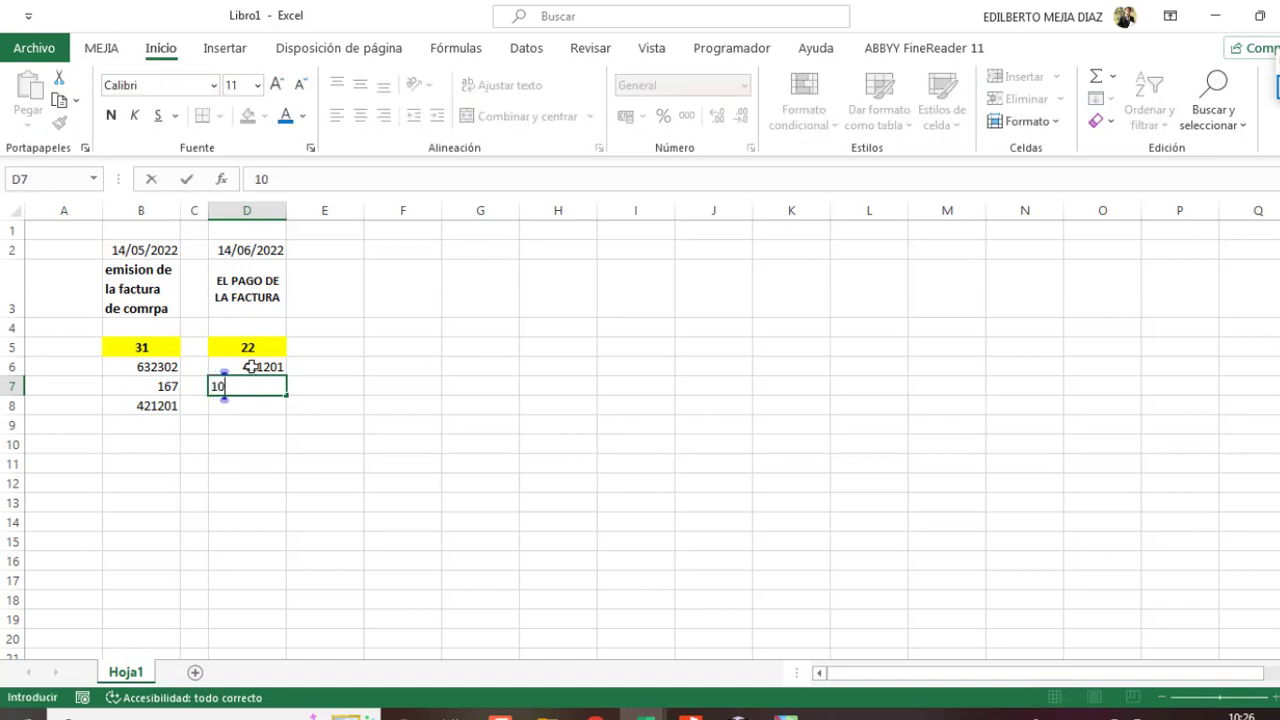
key("Return")
Step: Insert a narrow column C marking accounts 632302, 167 and 421201 as D, D and H
key("ctrl+plus")
left_click(212, 364)
type("D")
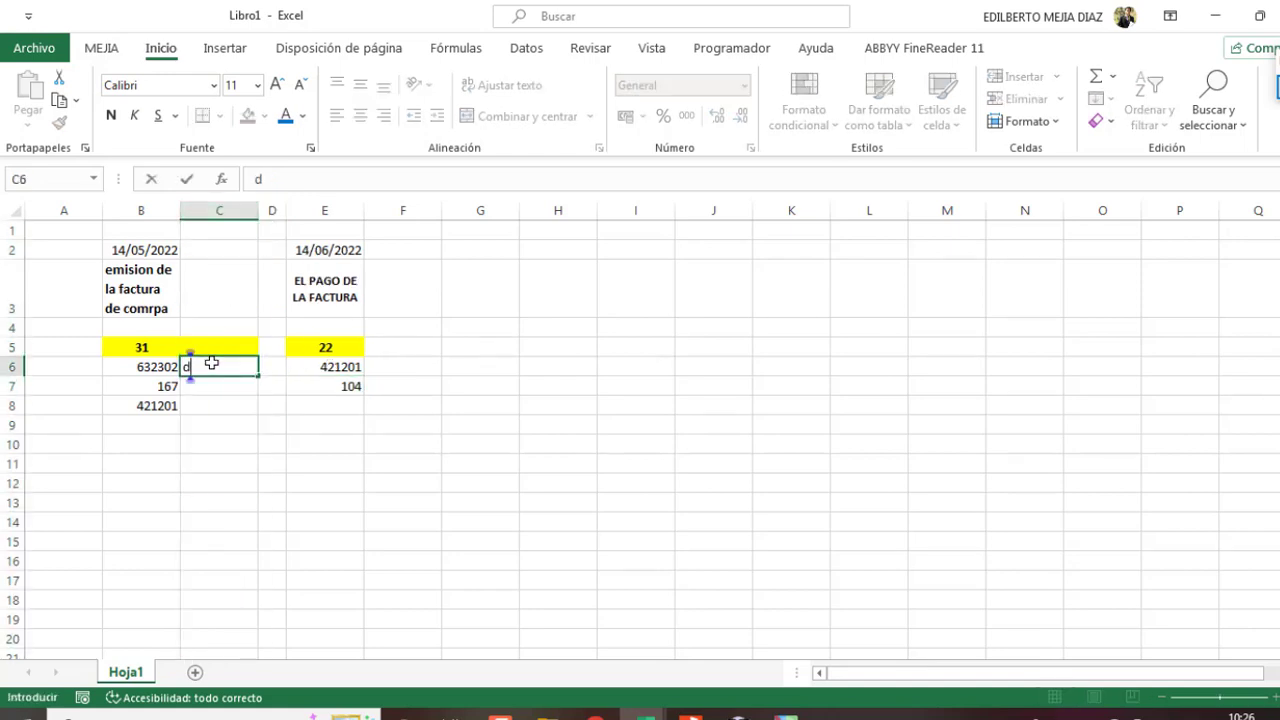
key("Return")
type("D")
key("Return")
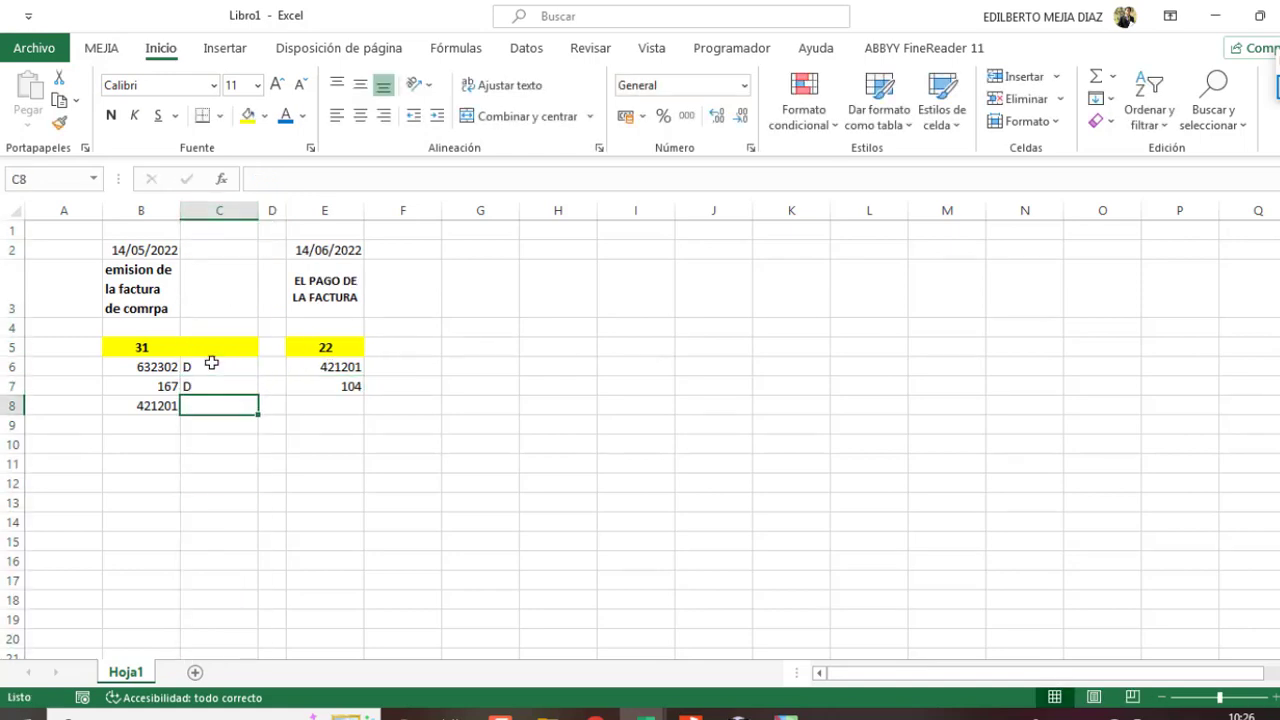
type("H")
key("Return")
left_click_drag(256, 211, 201, 212)
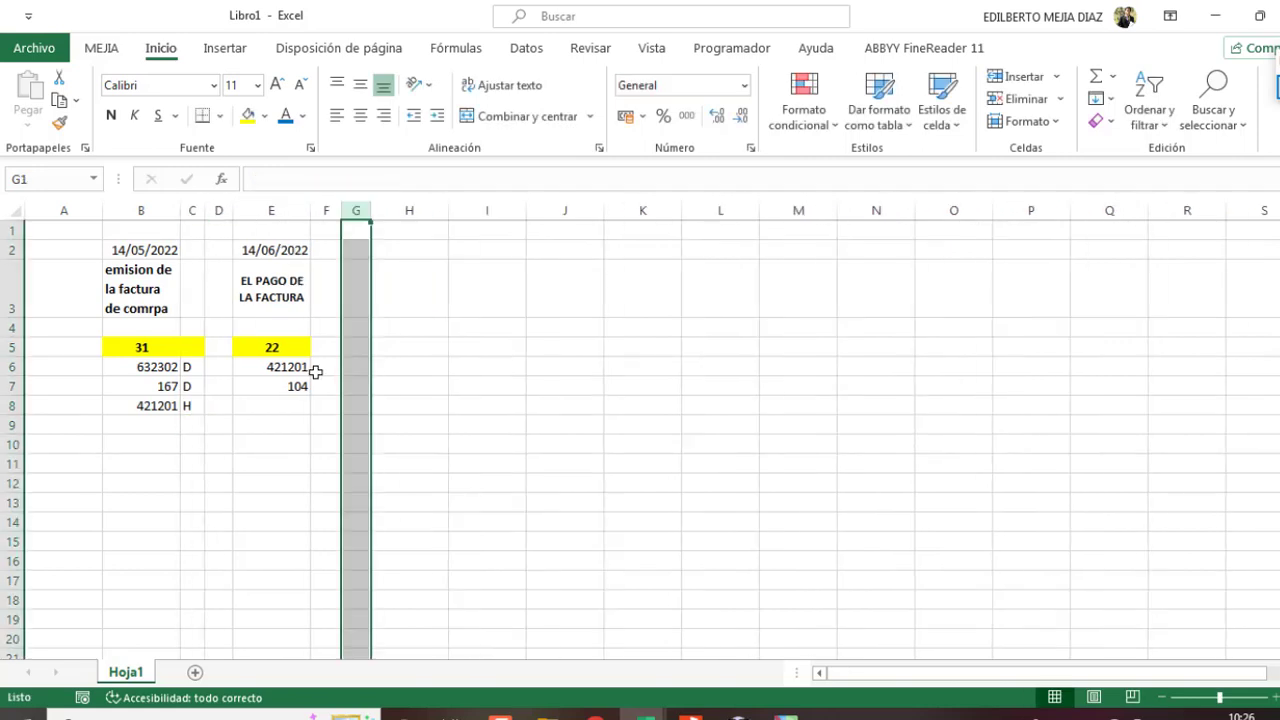
Step: Mark the subdiario 22 accounts 421201 and 104 as D and H in F6:F7
left_click(318, 372)
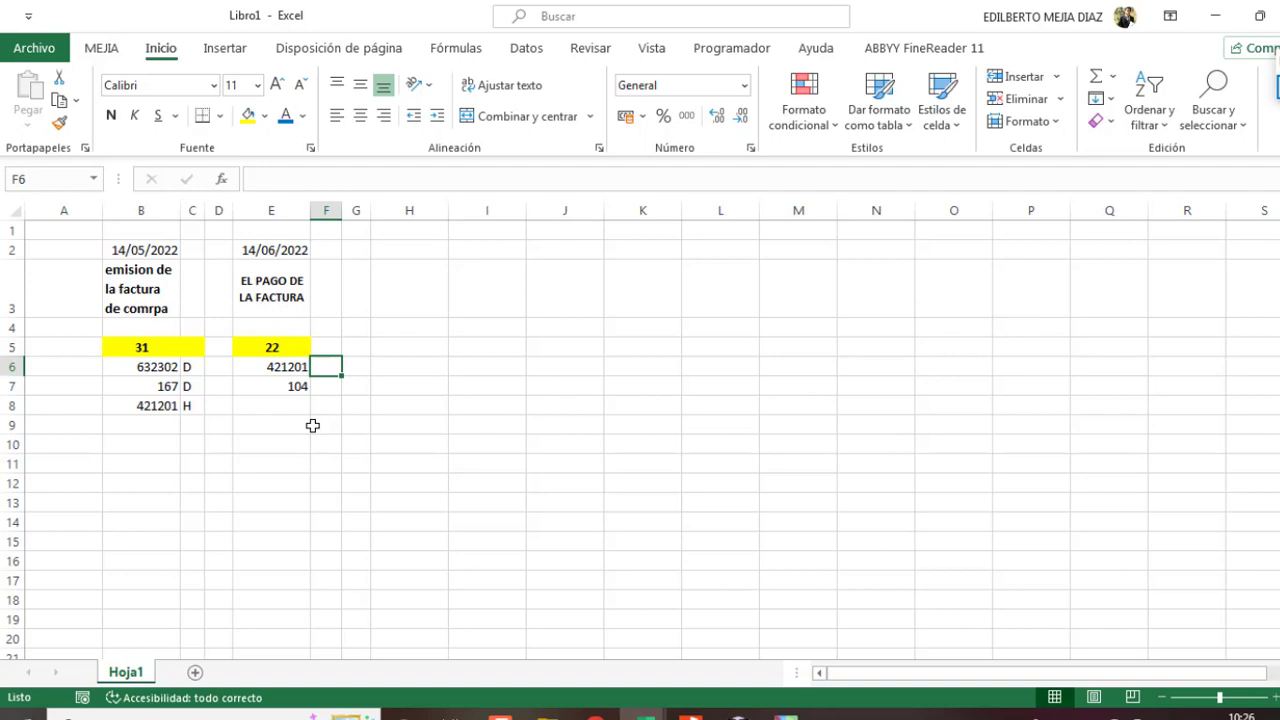
type("D")
left_click(327, 386)
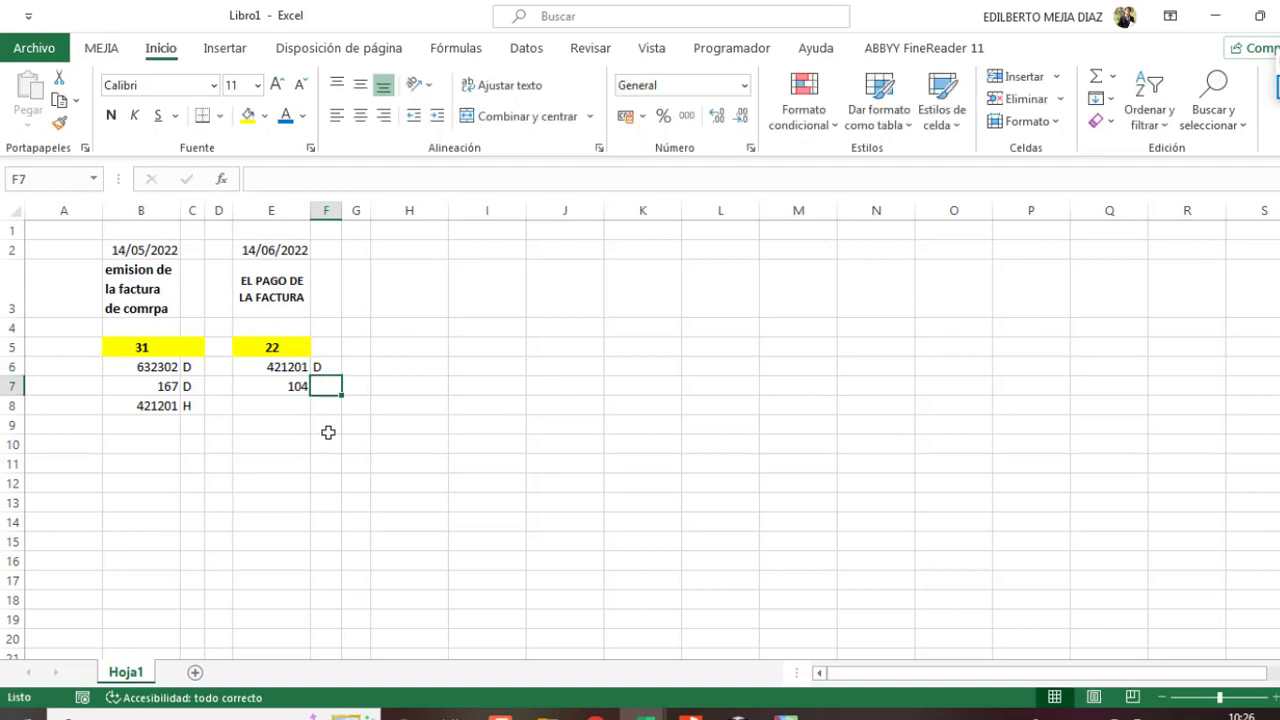
type("JH")
key("BackSpace")
key("BackSpace")
type("H")
key("Return")
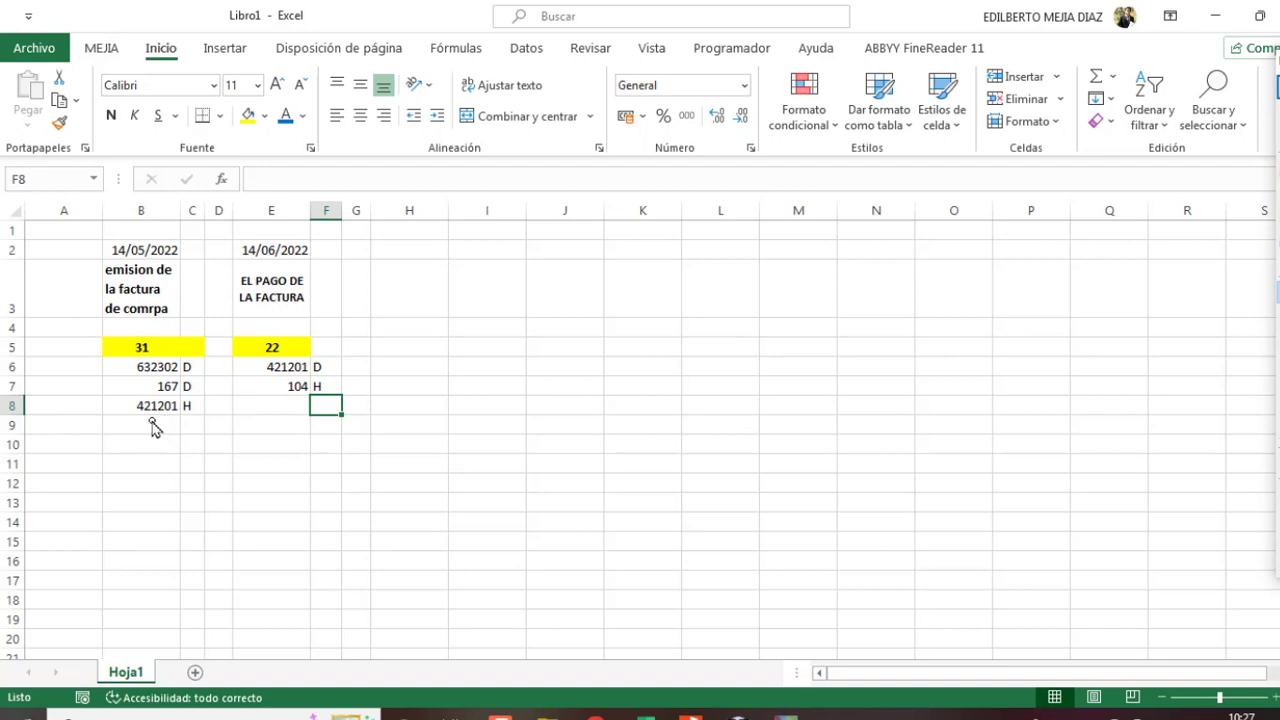
Step: Annotate the 421201 and 104 H entries with pen marks and a C.C.E note, then clear the ink
left_click_drag(140, 422, 185, 421)
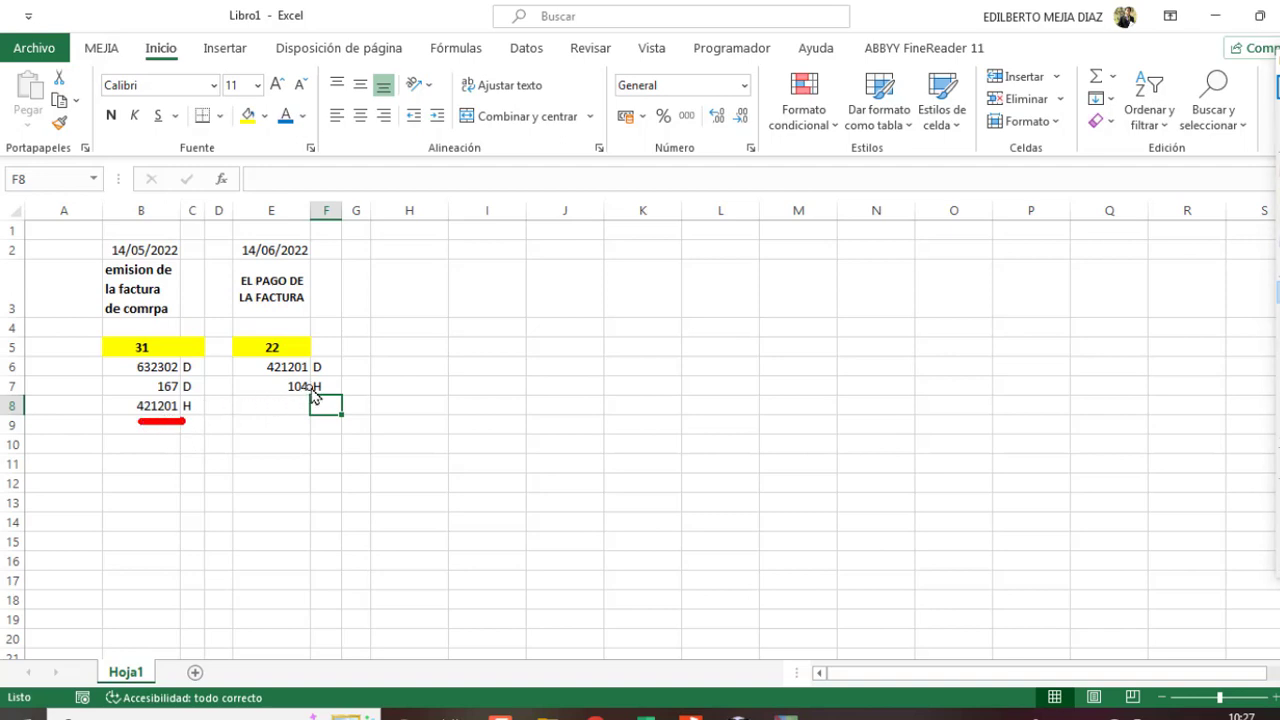
left_click_drag(326, 390, 403, 377)
left_click_drag(328, 395, 370, 436)
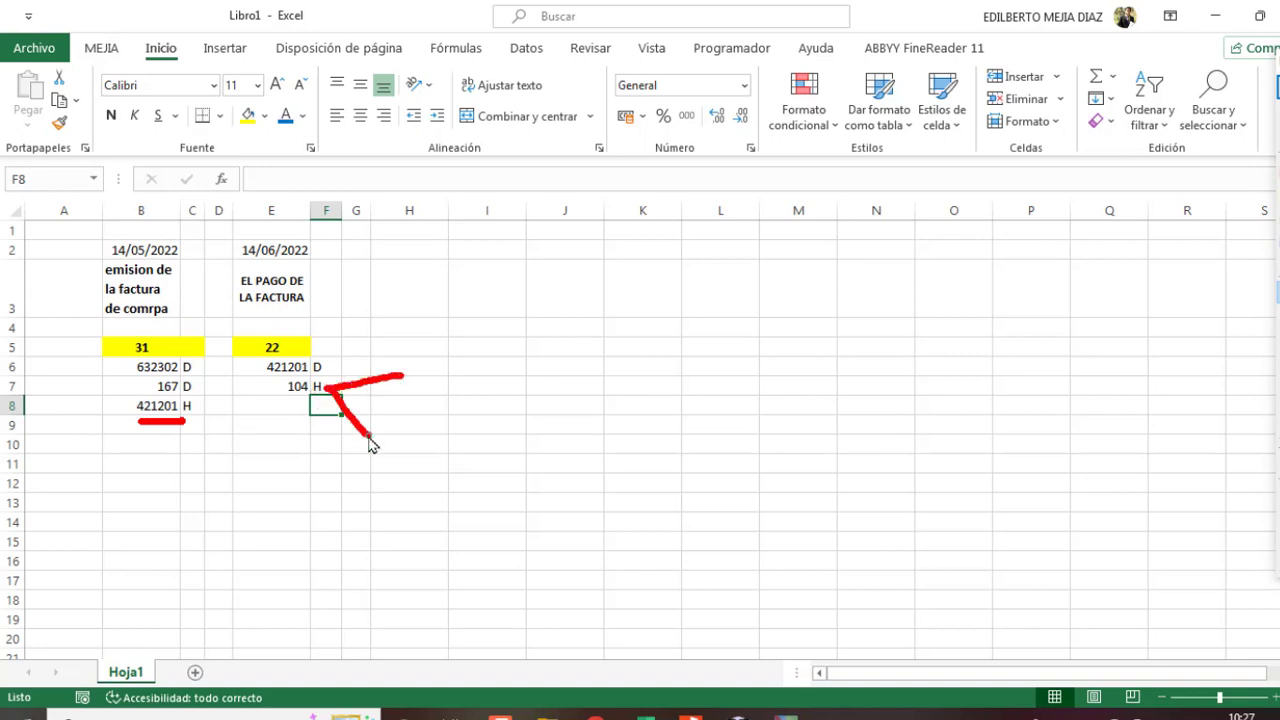
mouse_move(437, 363)
left_mouse_down()
mouse_move(417, 391)
mouse_move(488, 383)
mouse_move(512, 396)
mouse_move(548, 367)
left_mouse_up()
left_click(438, 377)
left_click(483, 378)
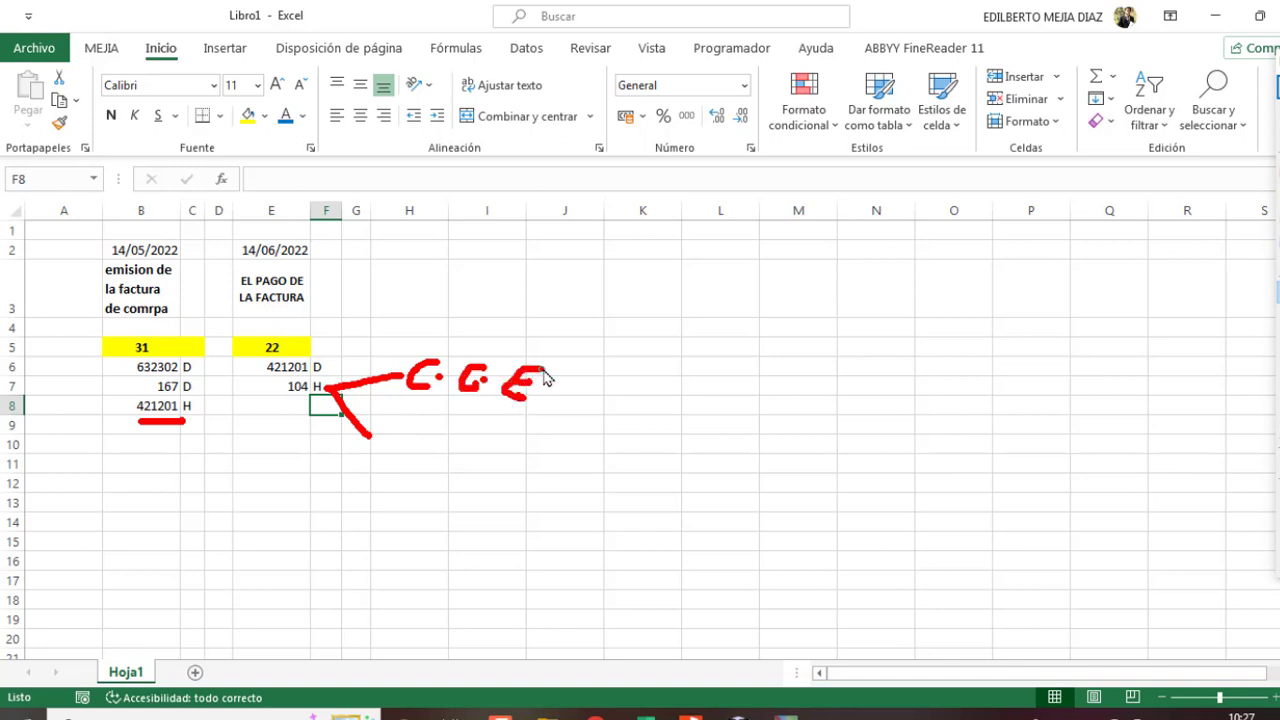
mouse_move(403, 421)
left_mouse_down()
mouse_move(366, 442)
mouse_move(426, 463)
mouse_move(406, 466)
left_mouse_up()
left_click(404, 440)
key("Escape")
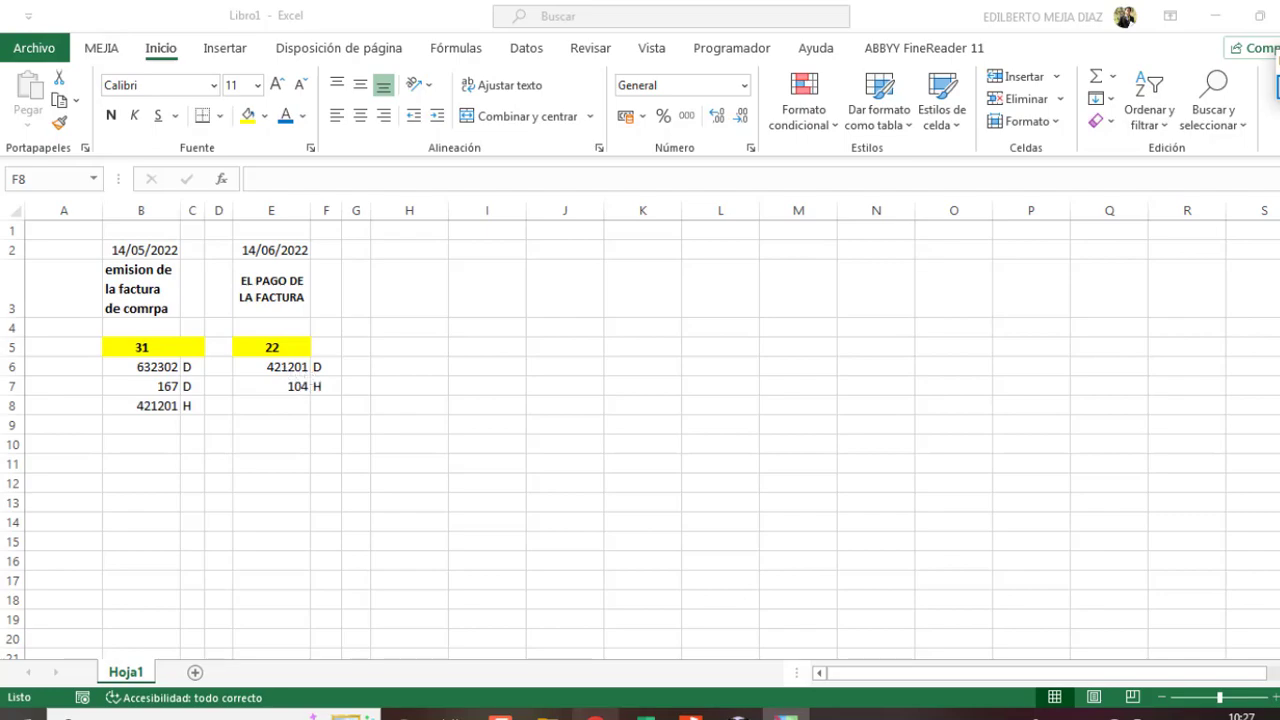
Step: Switch to CONCAR and start a Comprobante Estandar con Conversión_CTMOVI01 voucher
key("alt+Tab")
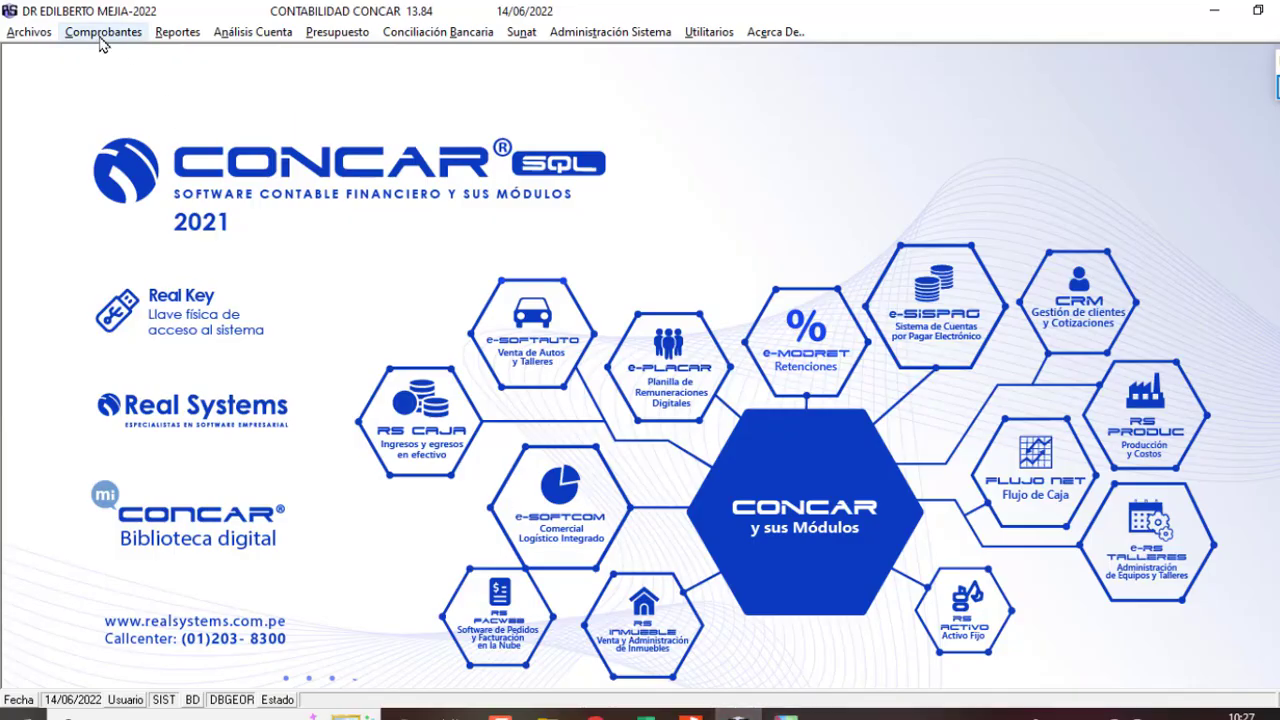
left_click(100, 36)
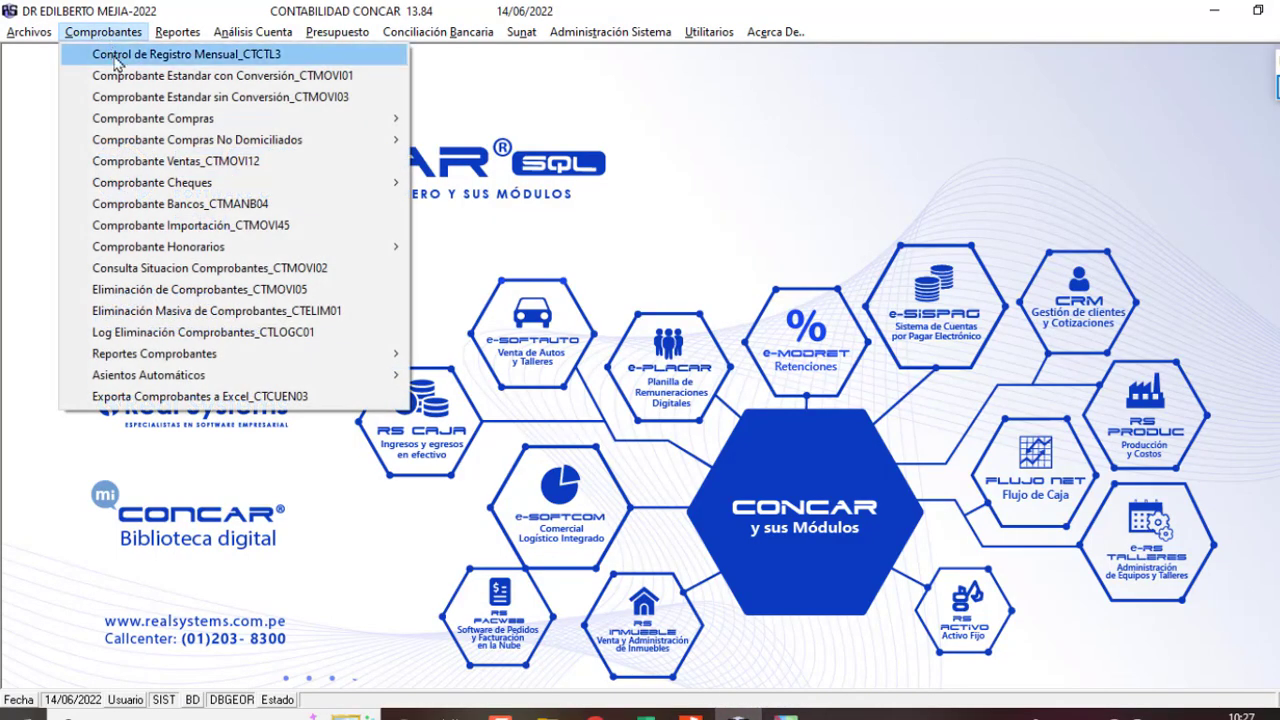
left_click(140, 78)
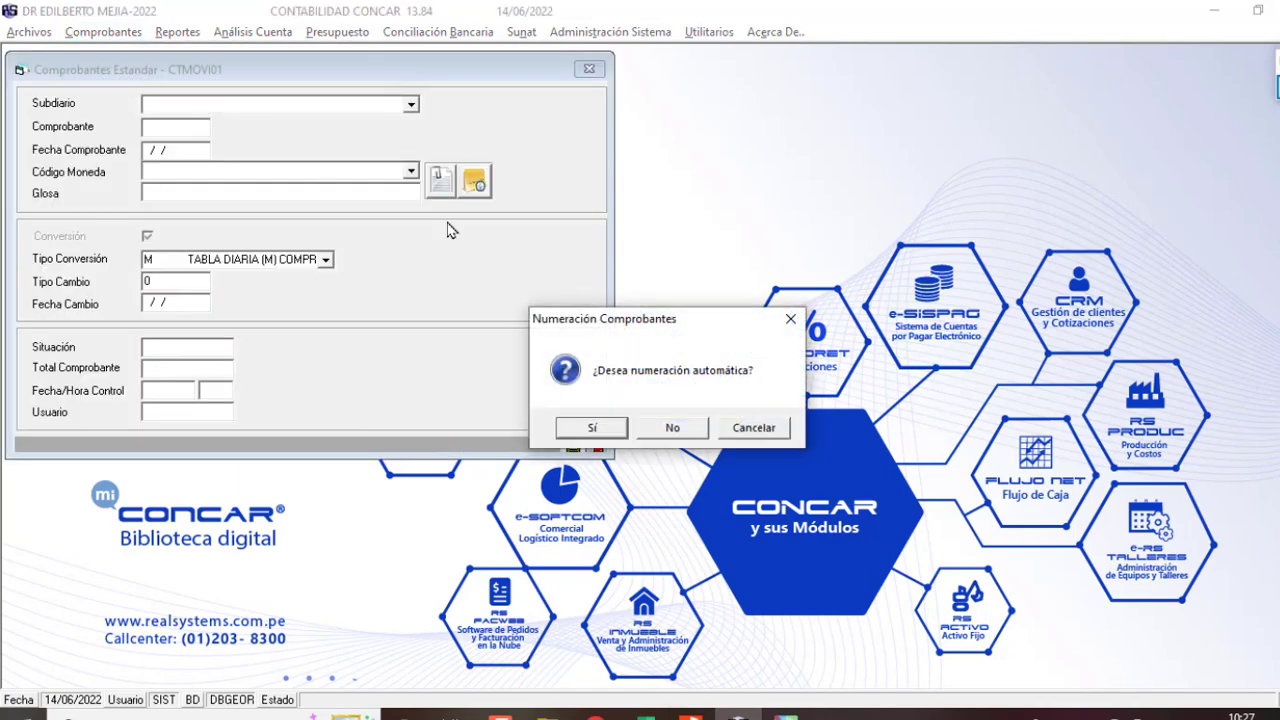
Step: Auto-number a subdiario 22 voucher dated 14, in MN, gloss PAGO DE FACTURA PROVISIONADA, sale rate V
left_click(585, 427)
type("22")
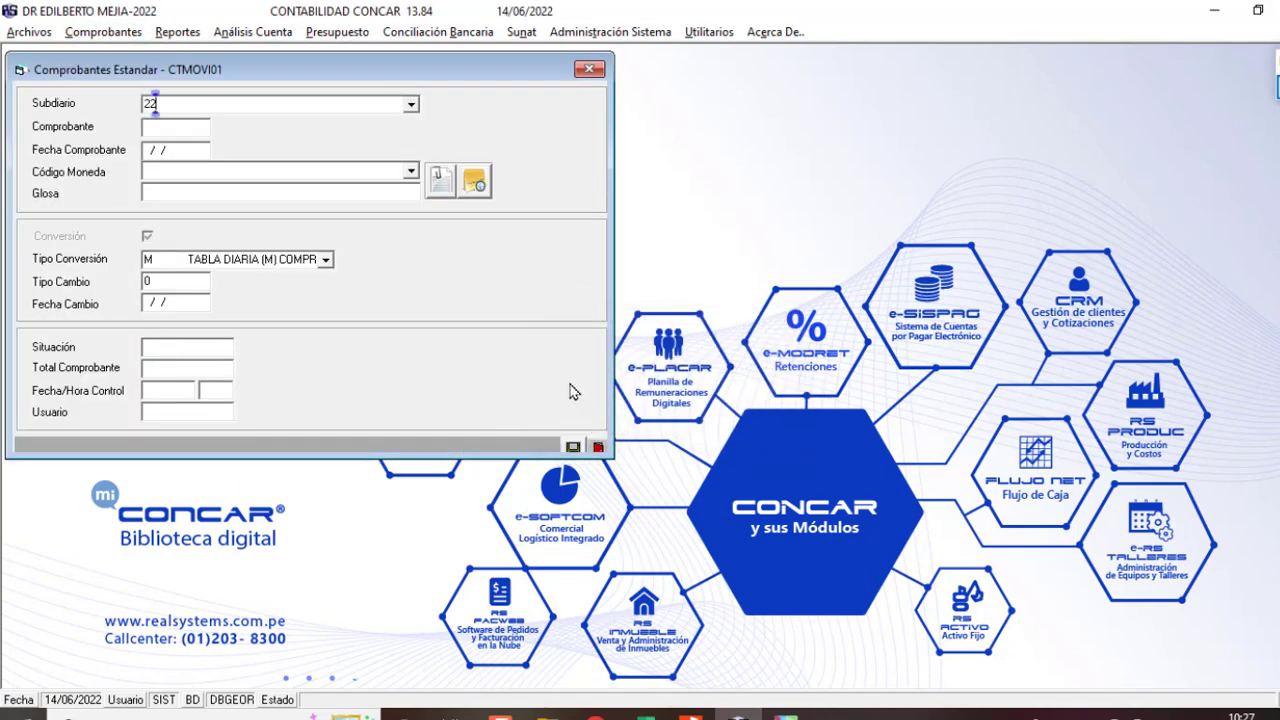
key("Return")
type("14")
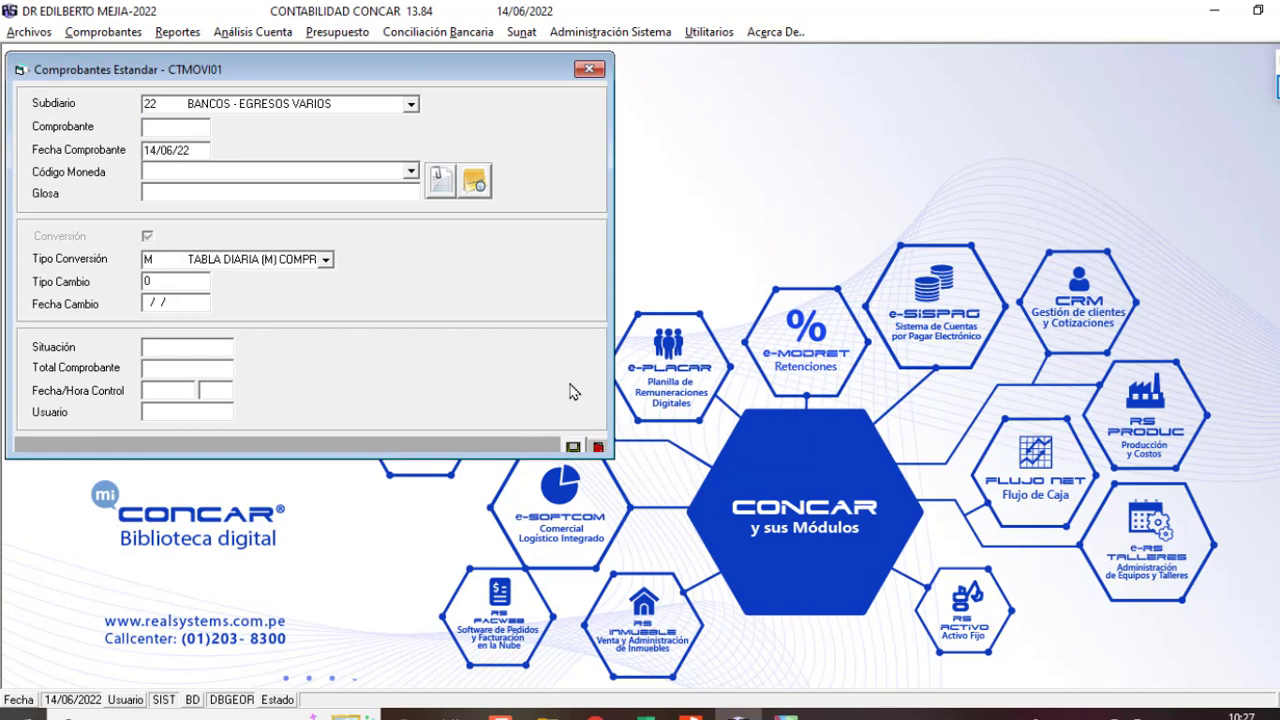
type("MN")
key("Return")
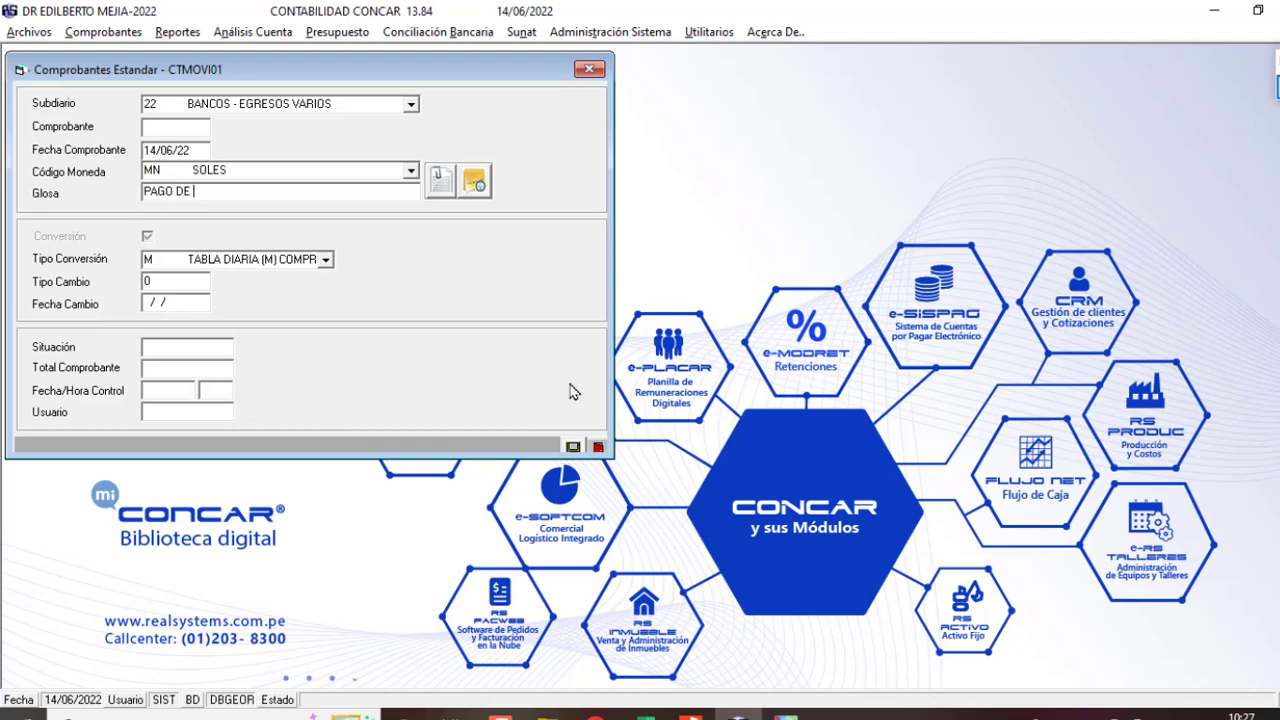
type("PAGO DE FACTURA PROVISIONADA")
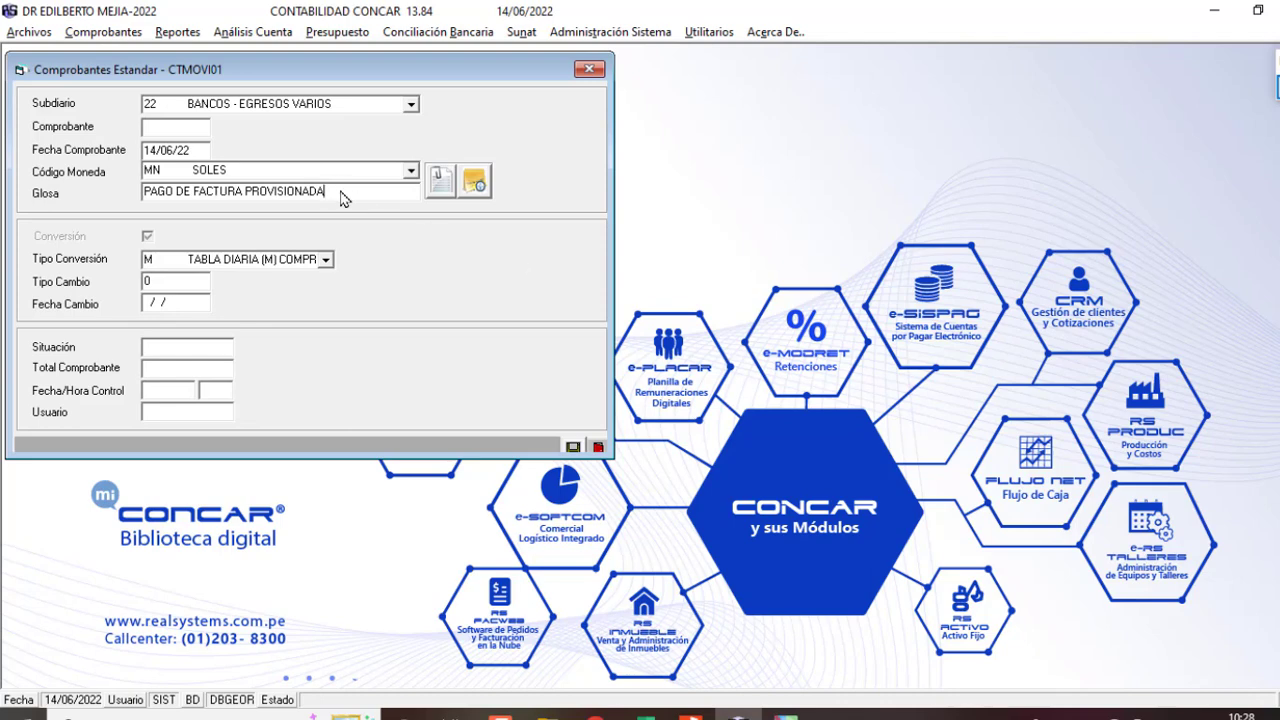
key("Return")
type("V")
key("Return")
key("Return")
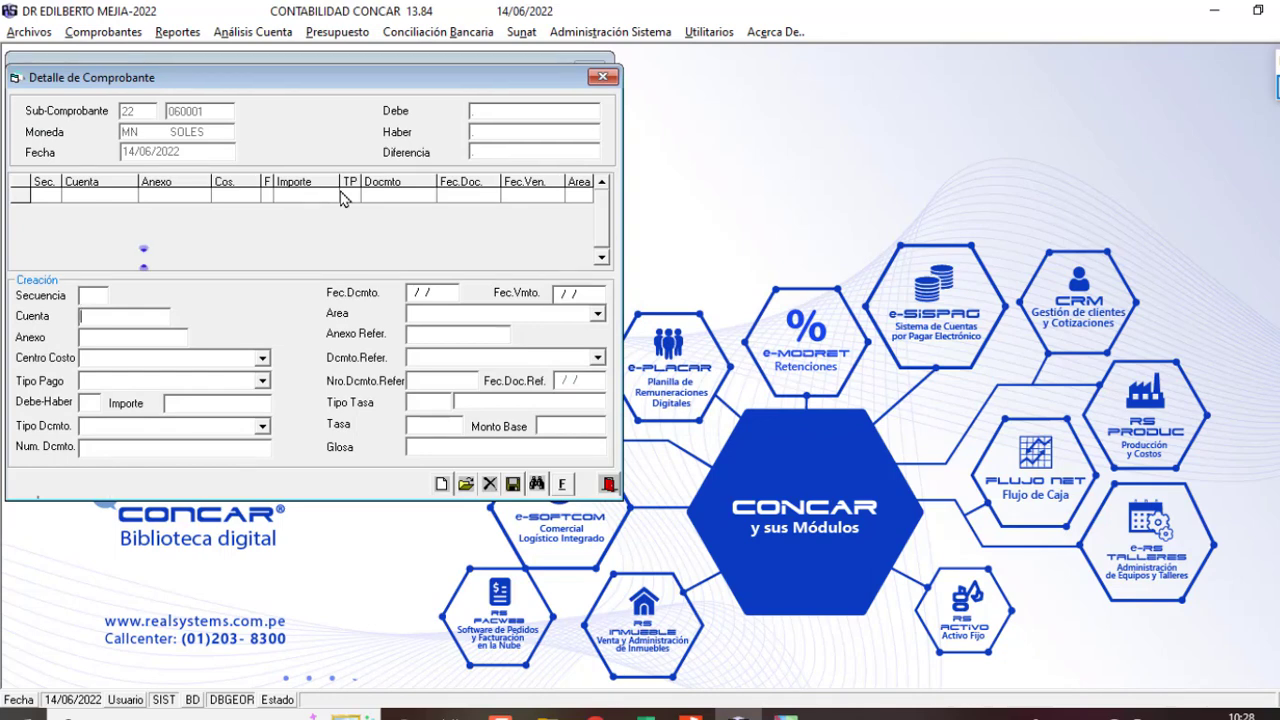
Step: Debit 1500 to 421201 for the supplier's anexo, invoice FT FEMD-74, gloss PAGO DE FACTURA DE SERVICIOS
key("Return")
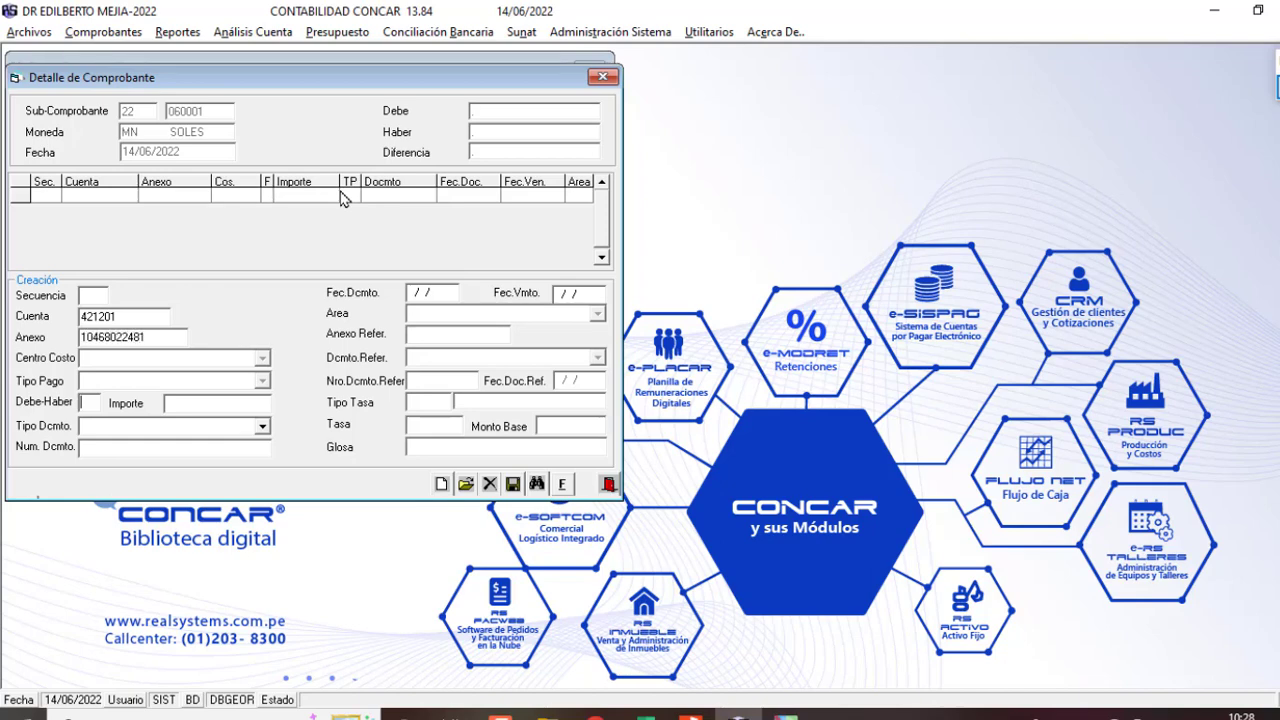
key("Return")
key("Return")
type("FT      FACTURA")
key("Return")
left_click(336, 350)
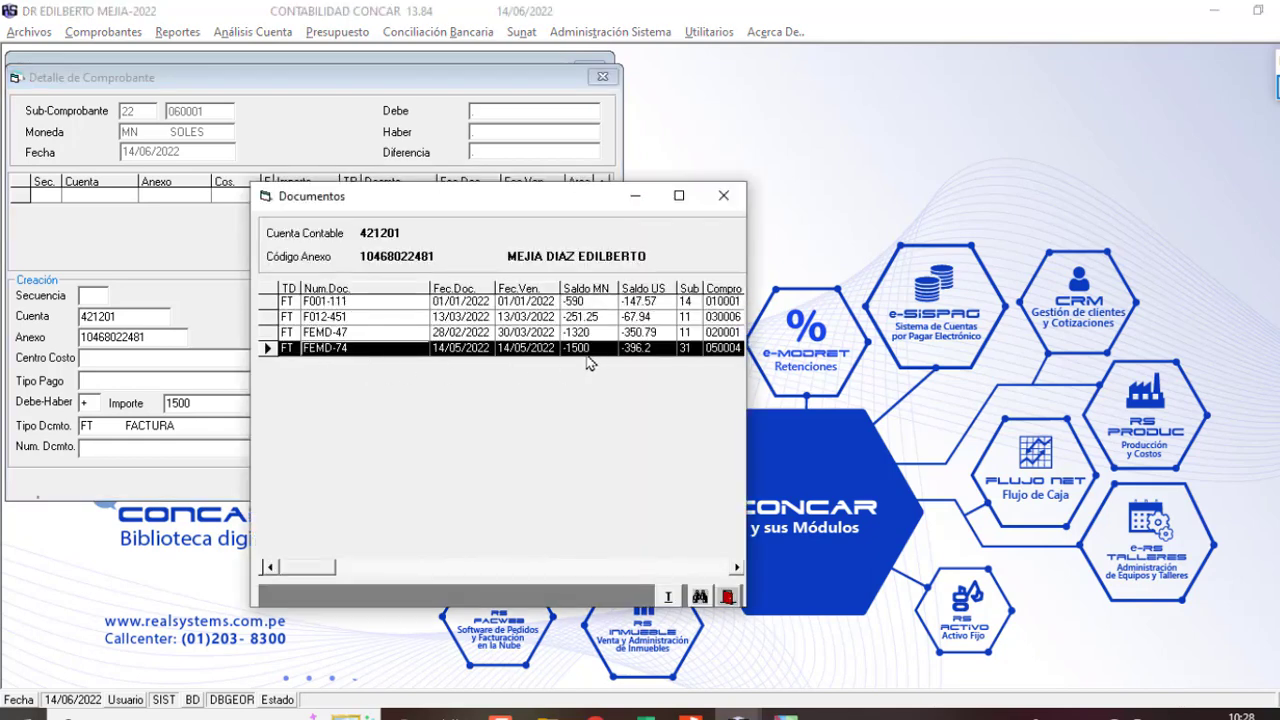
key("Return")
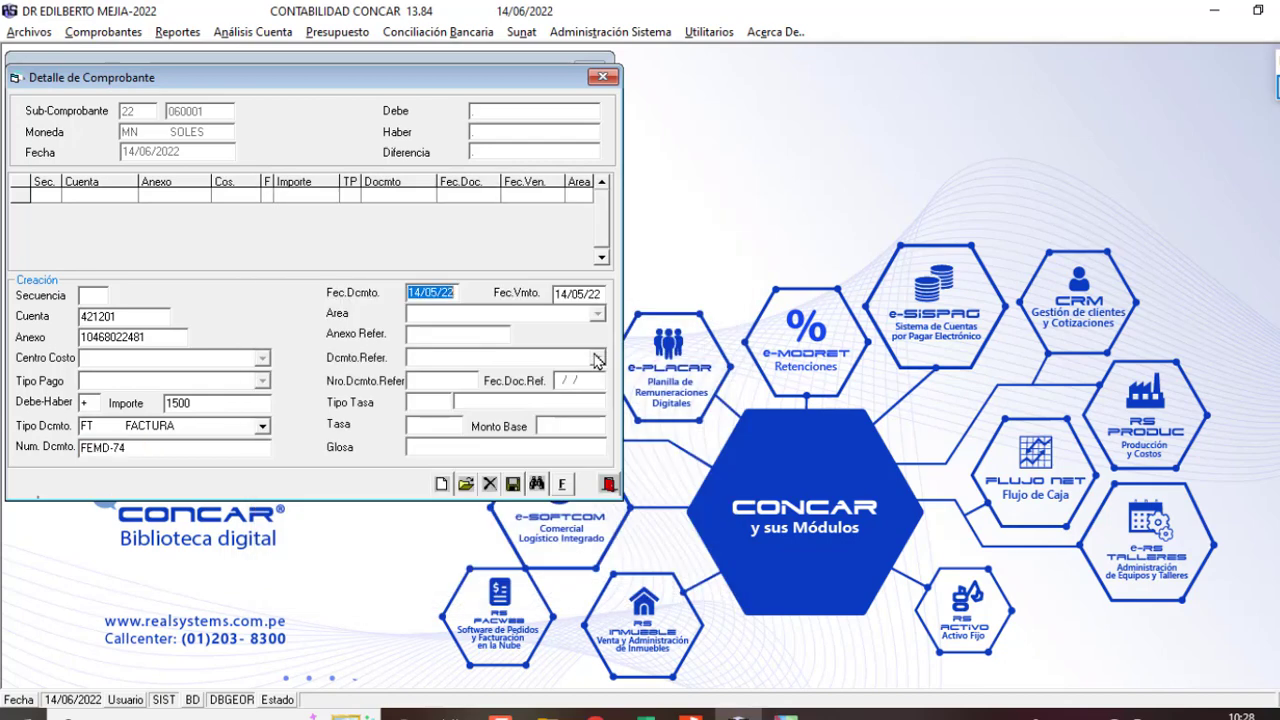
key("Return")
key("Return")
type("PAG")
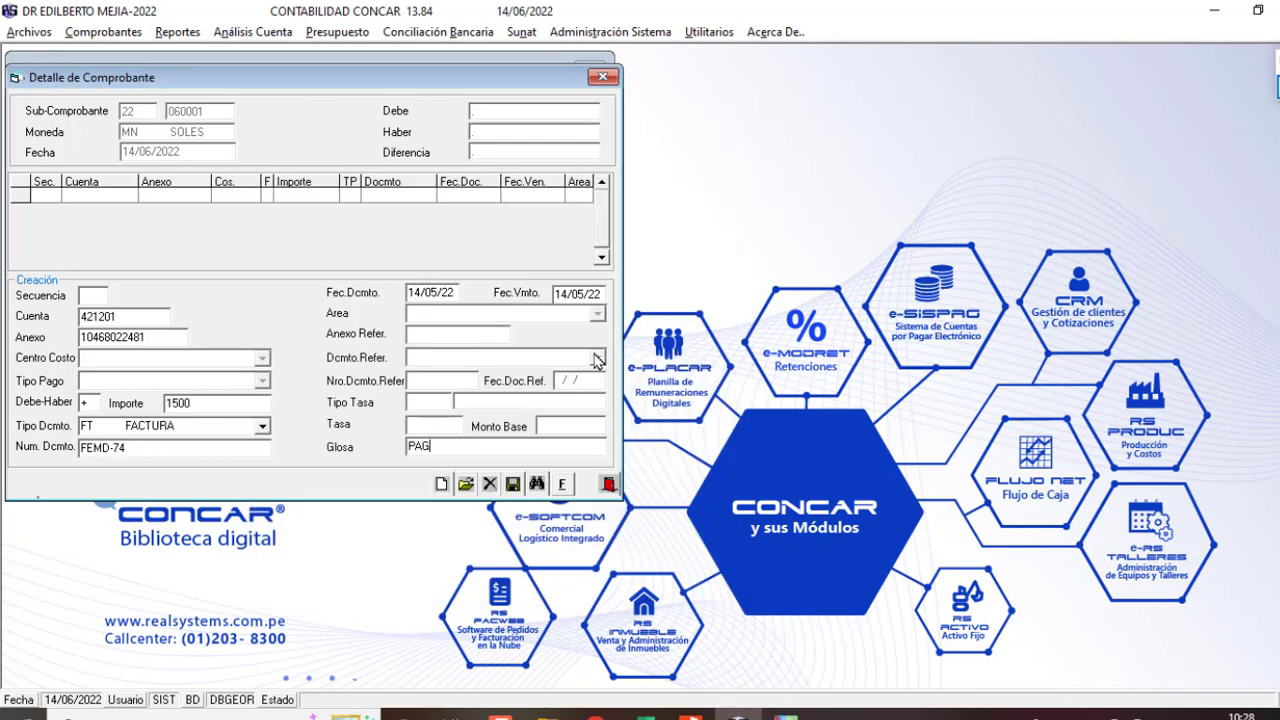
type("O DE FACTURA DE SERVICIOS")
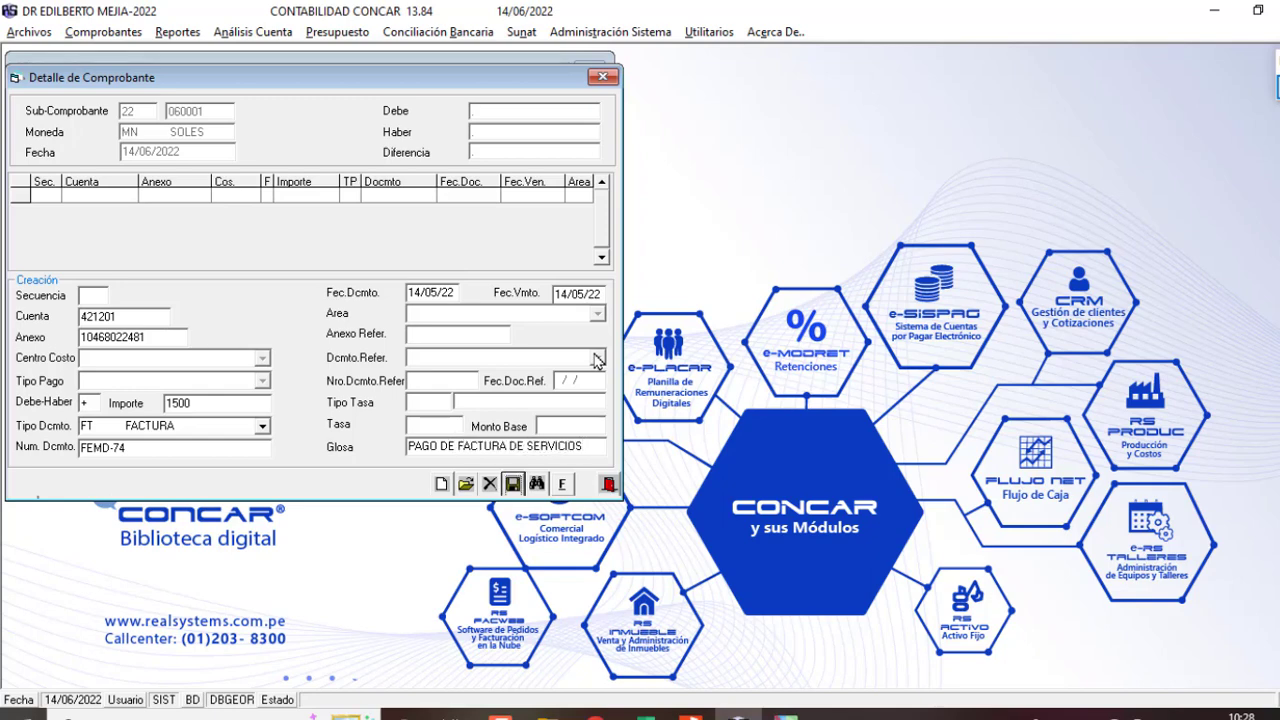
key("Return")
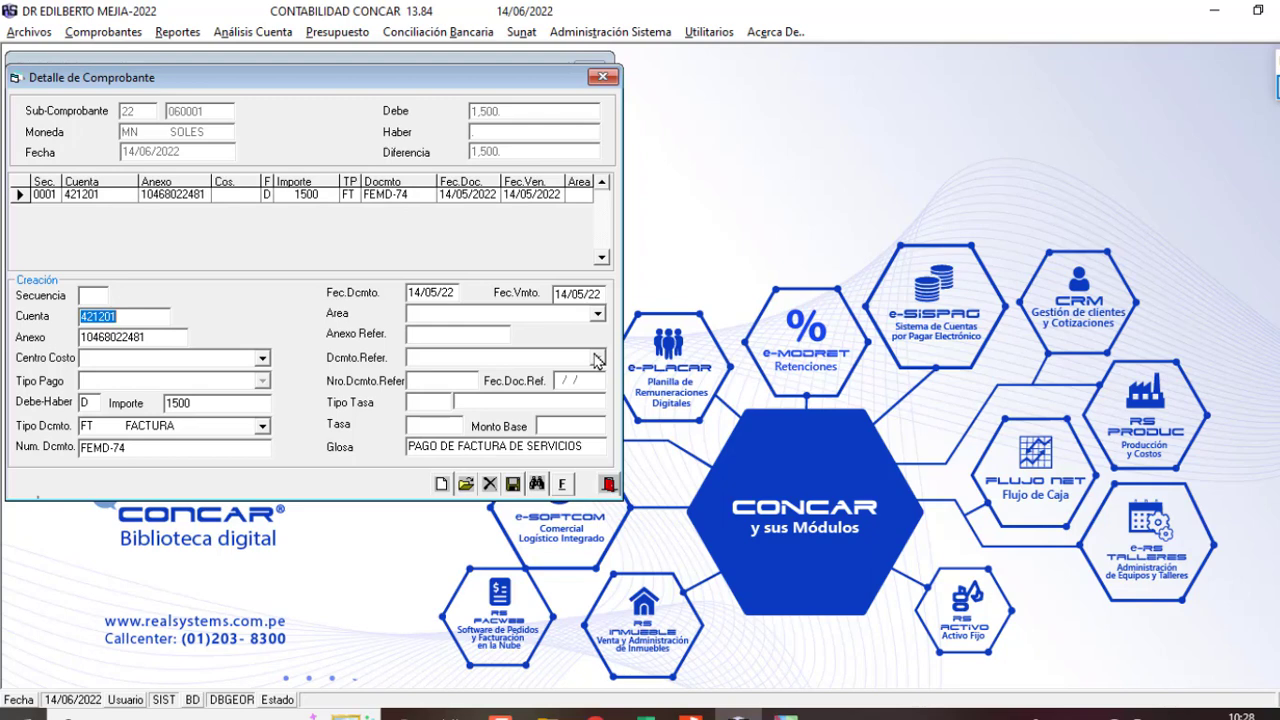
Step: Start the second voucher line on account 104101 with anexo 104101
type("104101")
key("Return")
type("104101")
key("Return")
key("Return")
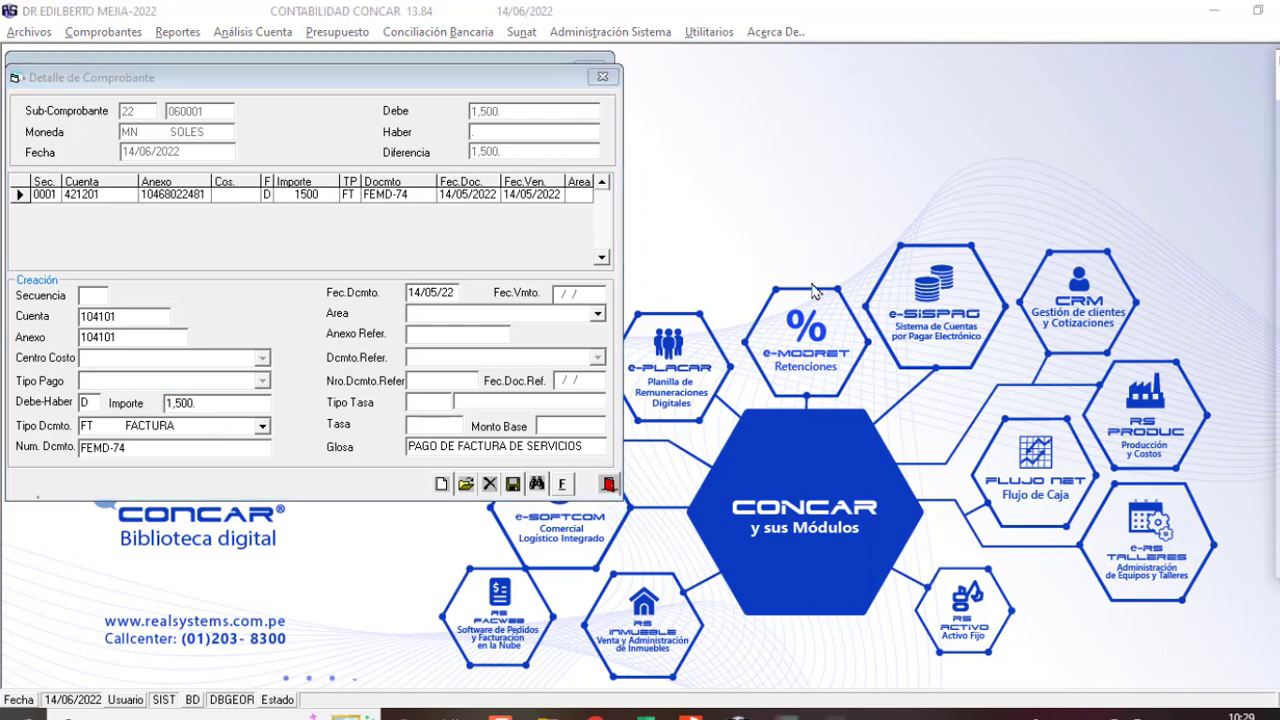
Step: Sketch the 1500x88% and 12% split with on-screen pen notes
left_click_drag(654, 186, 667, 213)
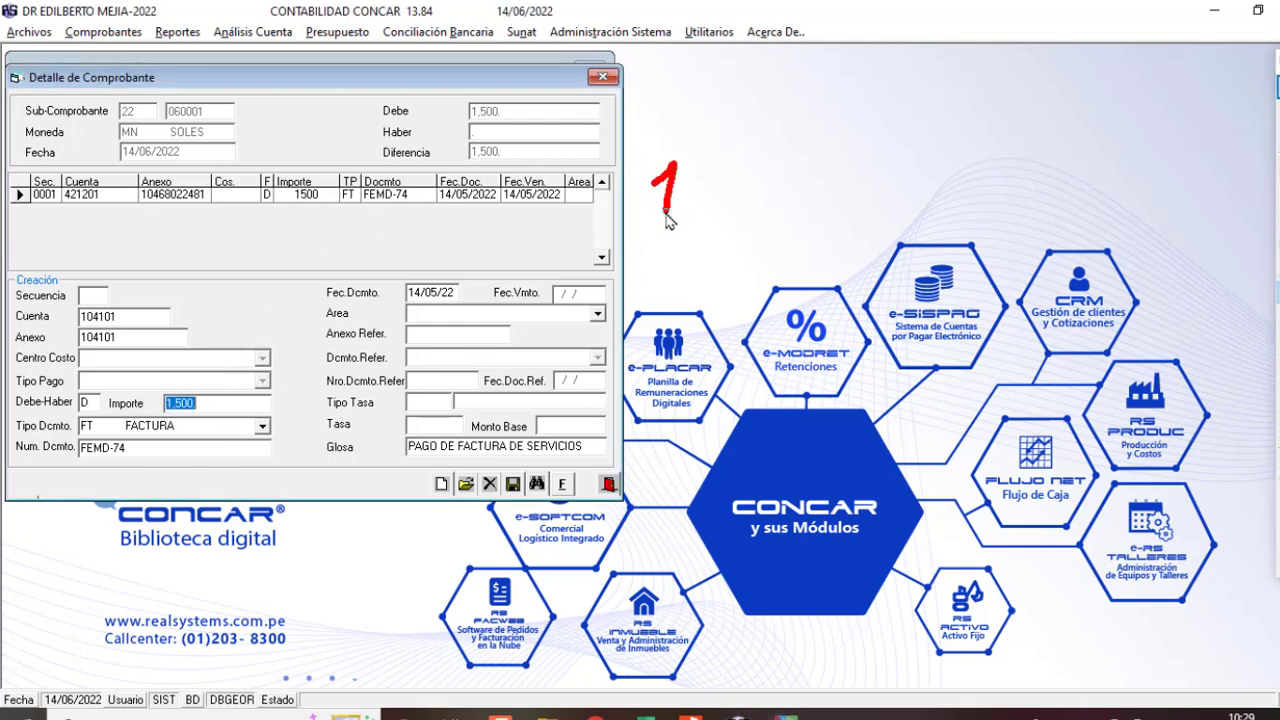
mouse_move(712, 168)
left_mouse_down()
mouse_move(692, 214)
mouse_move(726, 178)
left_mouse_up()
mouse_move(770, 184)
left_mouse_down()
mouse_move(750, 205)
mouse_move(768, 184)
mouse_move(798, 220)
mouse_move(781, 214)
mouse_move(834, 208)
mouse_move(826, 228)
mouse_move(830, 188)
mouse_move(864, 234)
mouse_move(820, 286)
mouse_move(893, 285)
left_mouse_up()
left_click_drag(908, 205, 1008, 206)
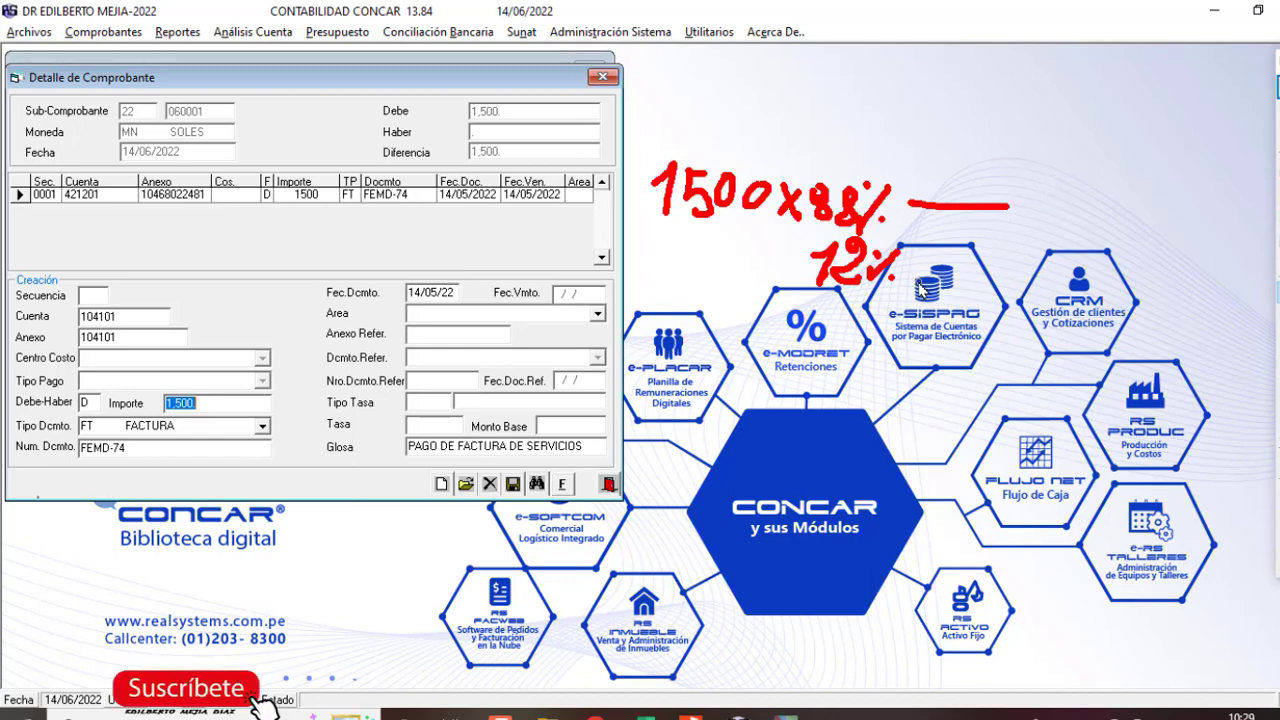
left_click_drag(918, 274, 998, 280)
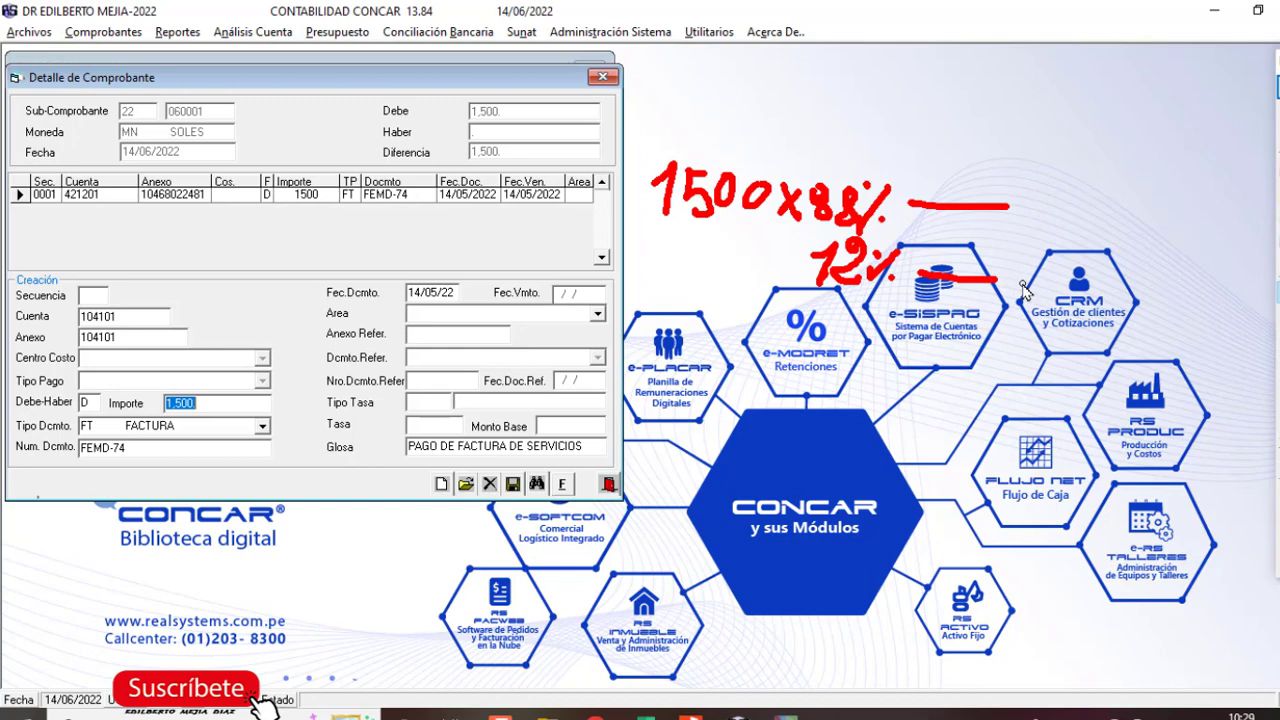
Step: Save a 120 line on 104101 with document ND 451541 and area 002 TRANSFERENCIAS
key("Escape")
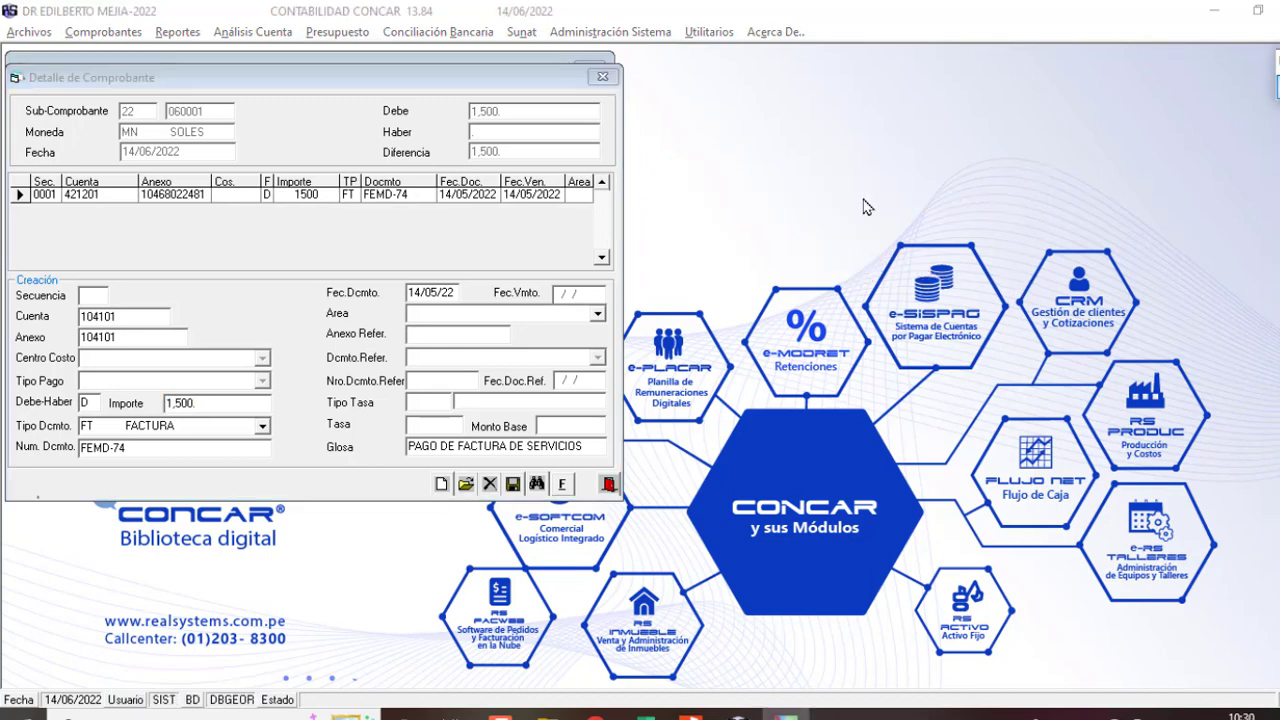
type("1")
key("Return")
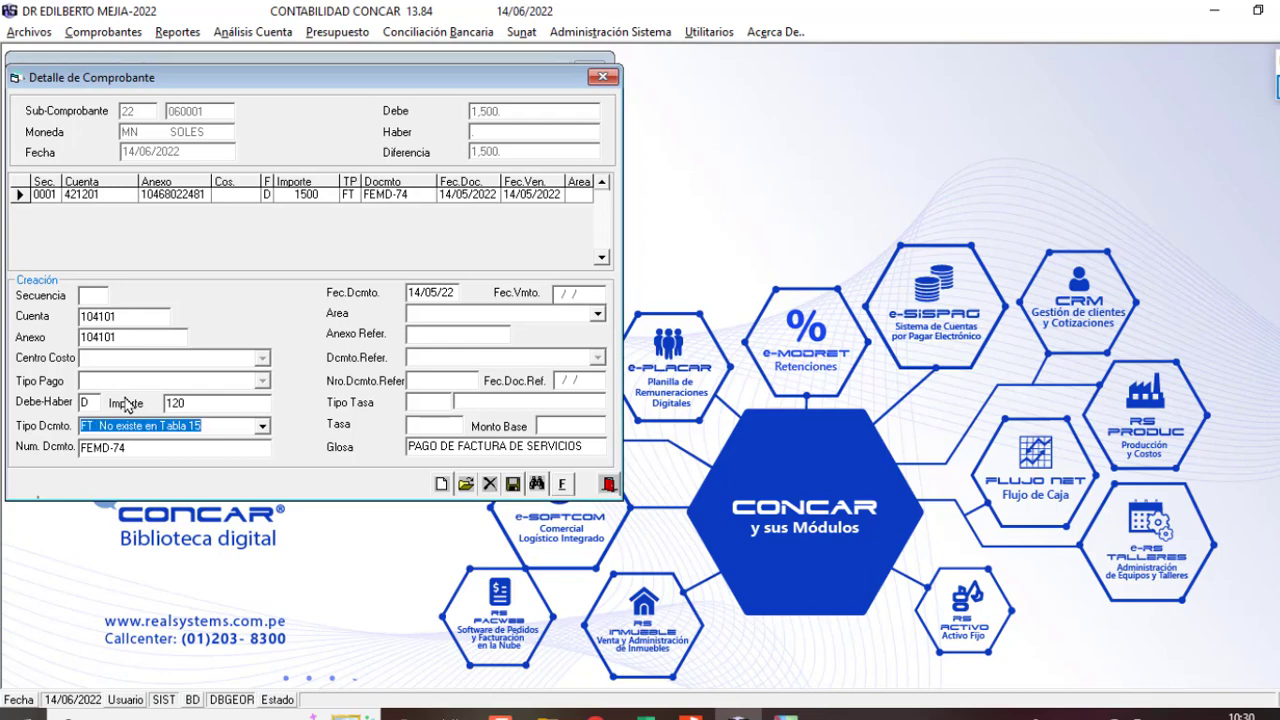
type("ND")
key("Return")
type("451541")
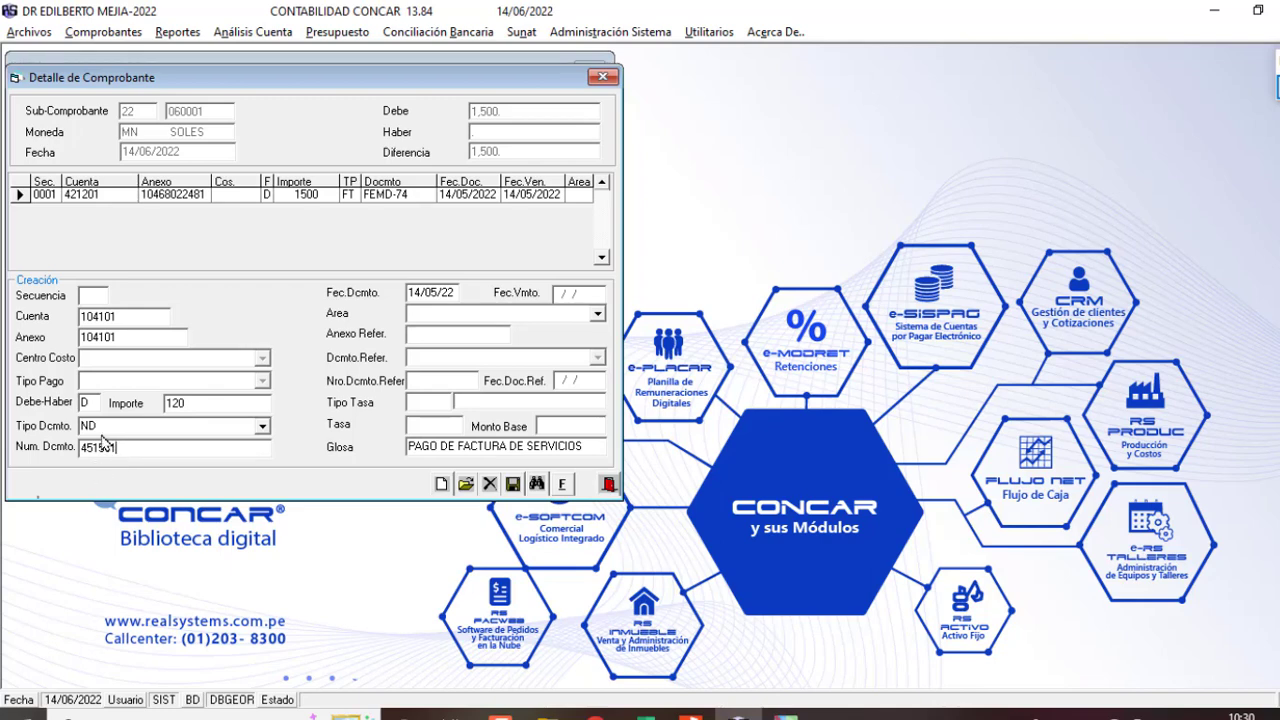
key("Return")
key("Return")
key("Return")
key("Return")
key("Down")
key("Down")
key("Down")
key("Up")
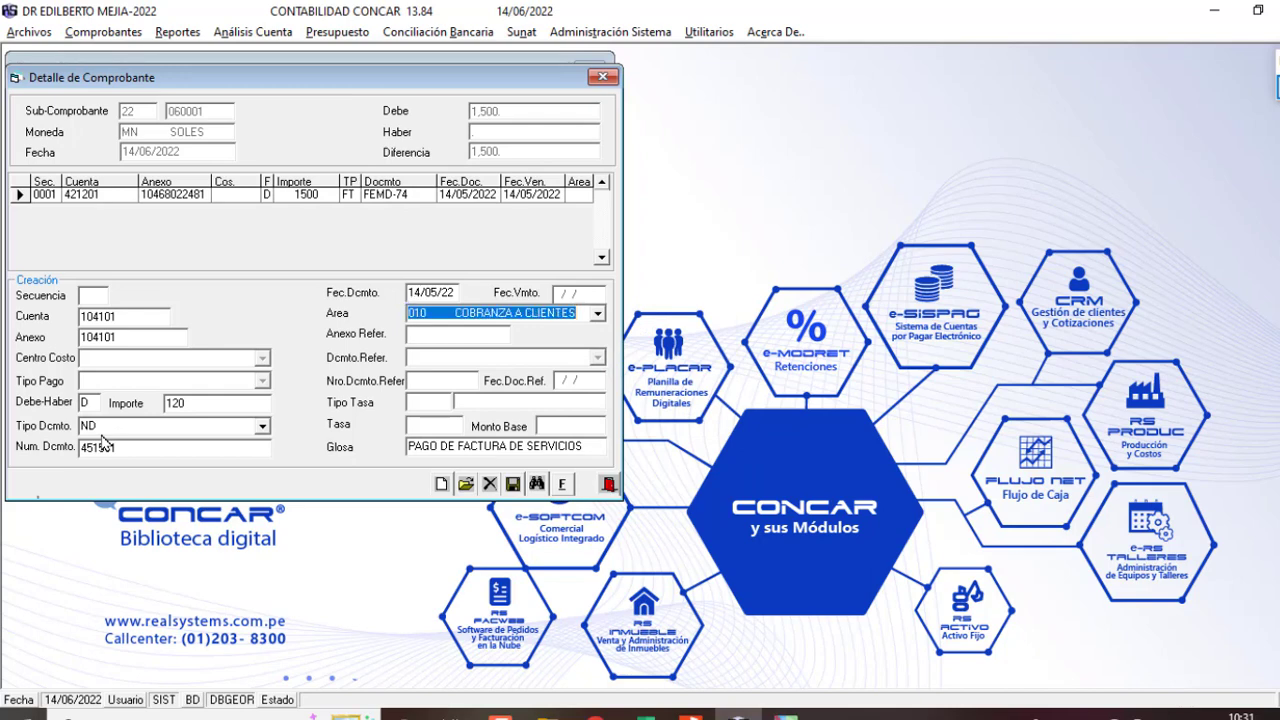
key("Return")
key("Return")
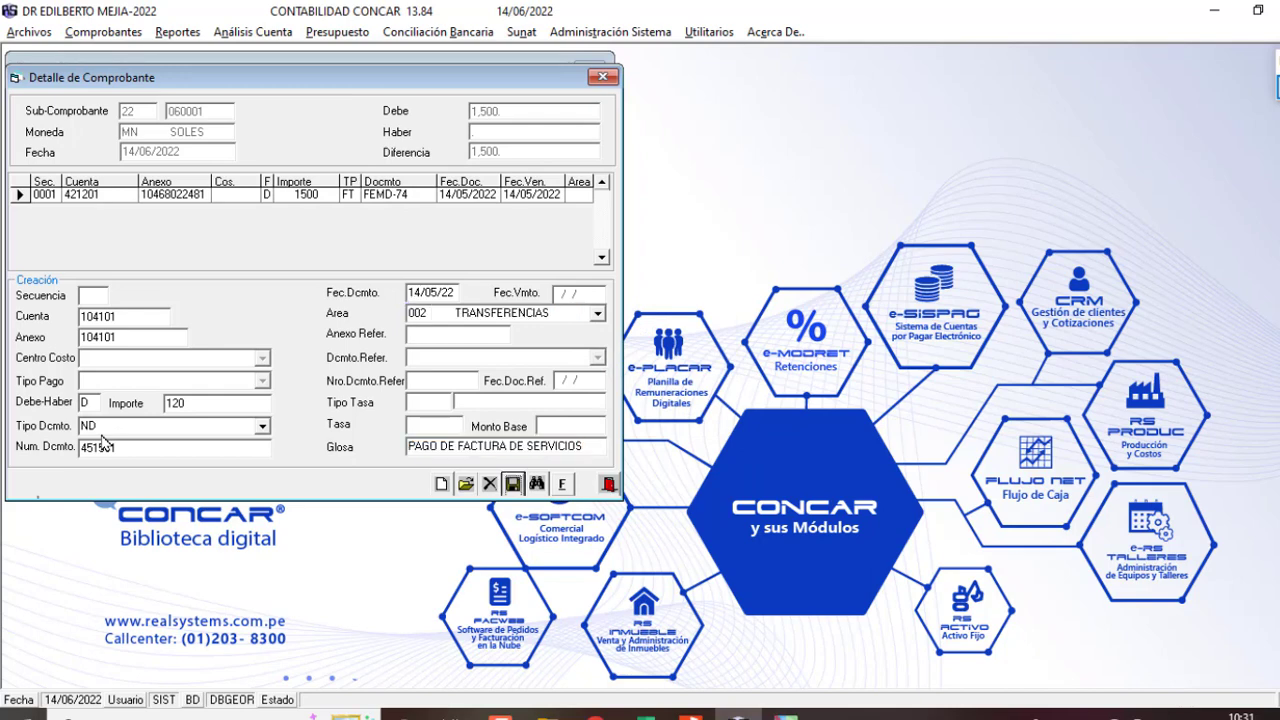
key("Return")
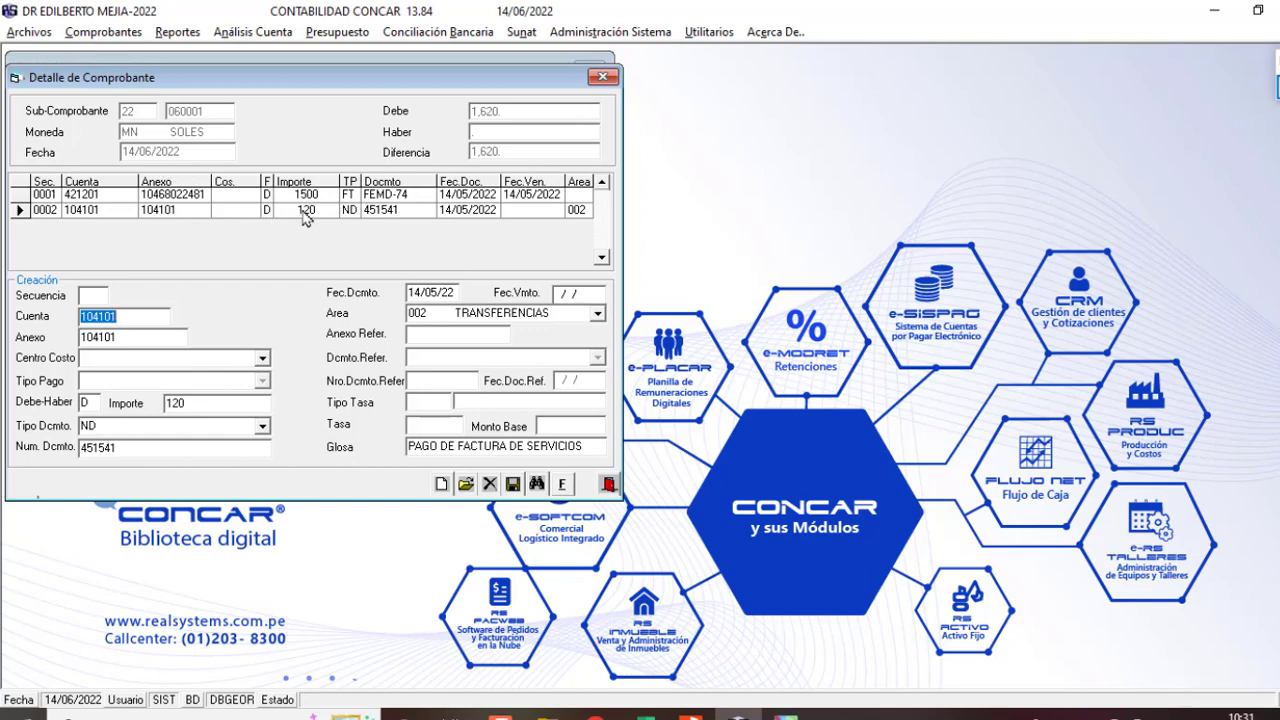
Step: Add a 1,380 credit (H) line with document number 45, then finalize voucher 22-060001
left_click(381, 212)
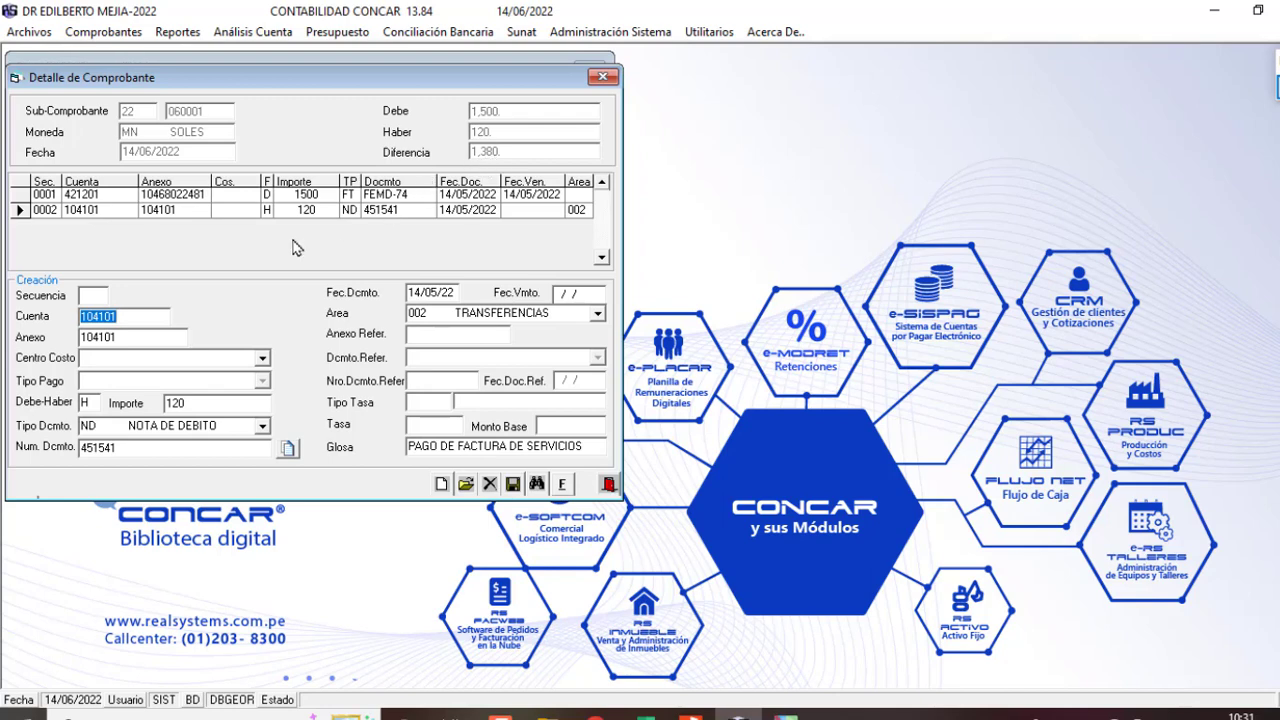
key("Return")
key("Return")
key("Return")
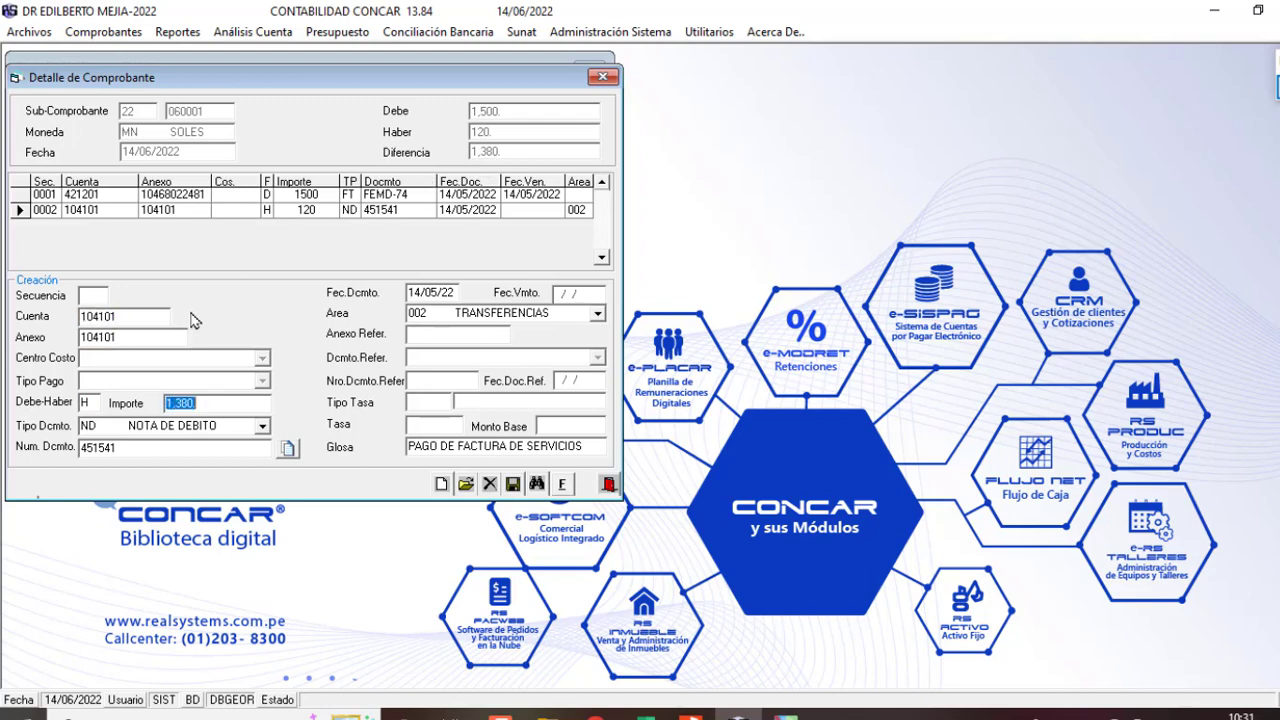
key("Return")
key("Return")
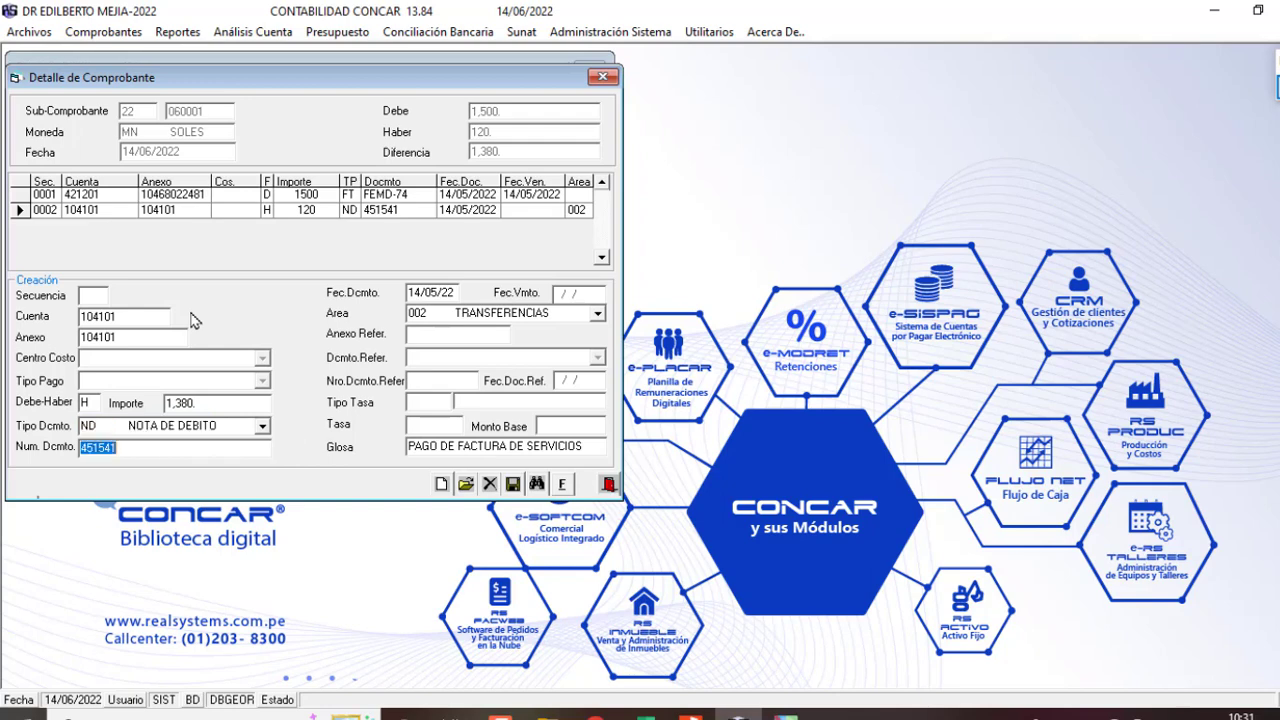
type("45")
key("Return")
key("Return")
key("Return")
key("Return")
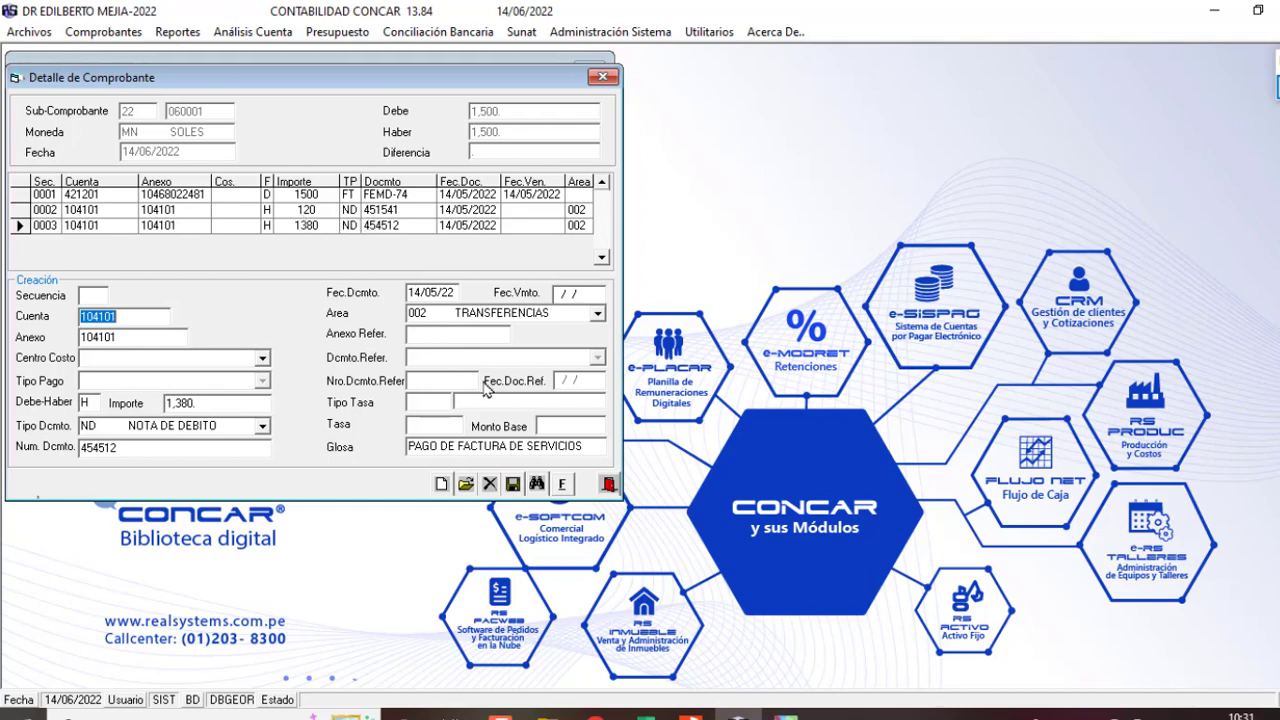
left_click(564, 485)
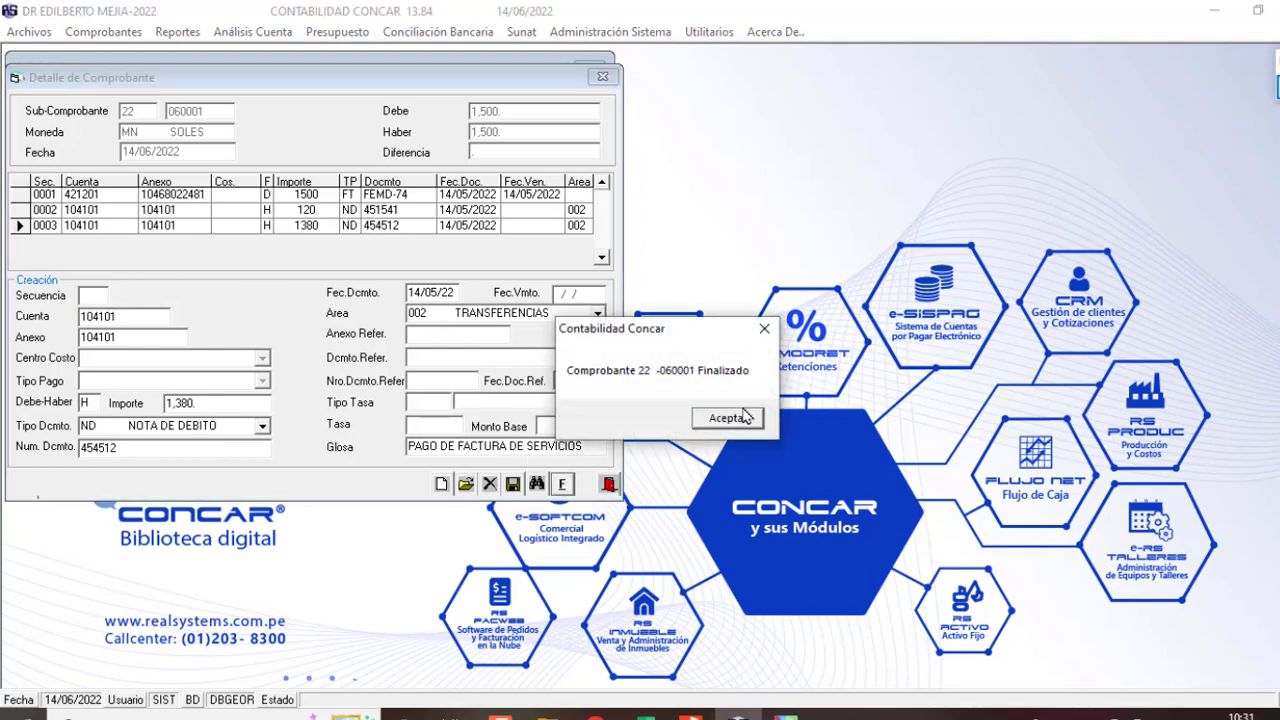
left_click(740, 418)
Step: Bring Libro1 forward, red-ink the 632302 and 421201 entries, then clear the ink
mouse_move(645, 714)
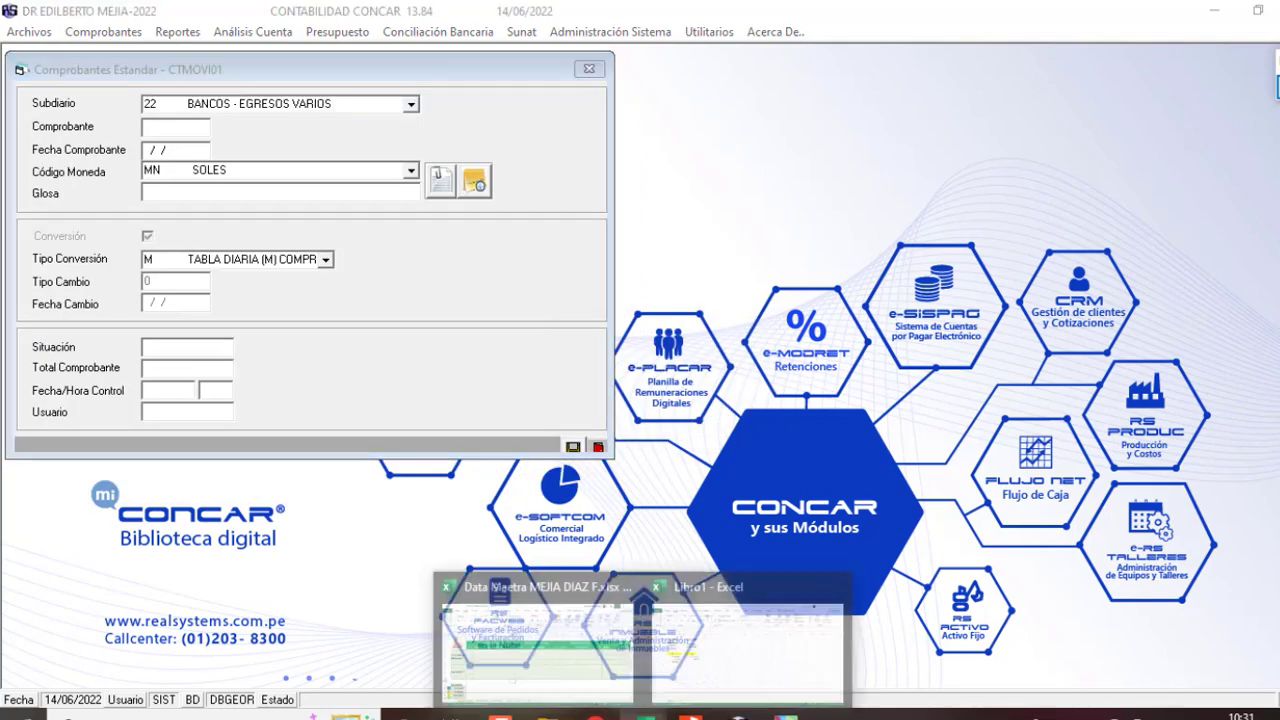
left_click(750, 620)
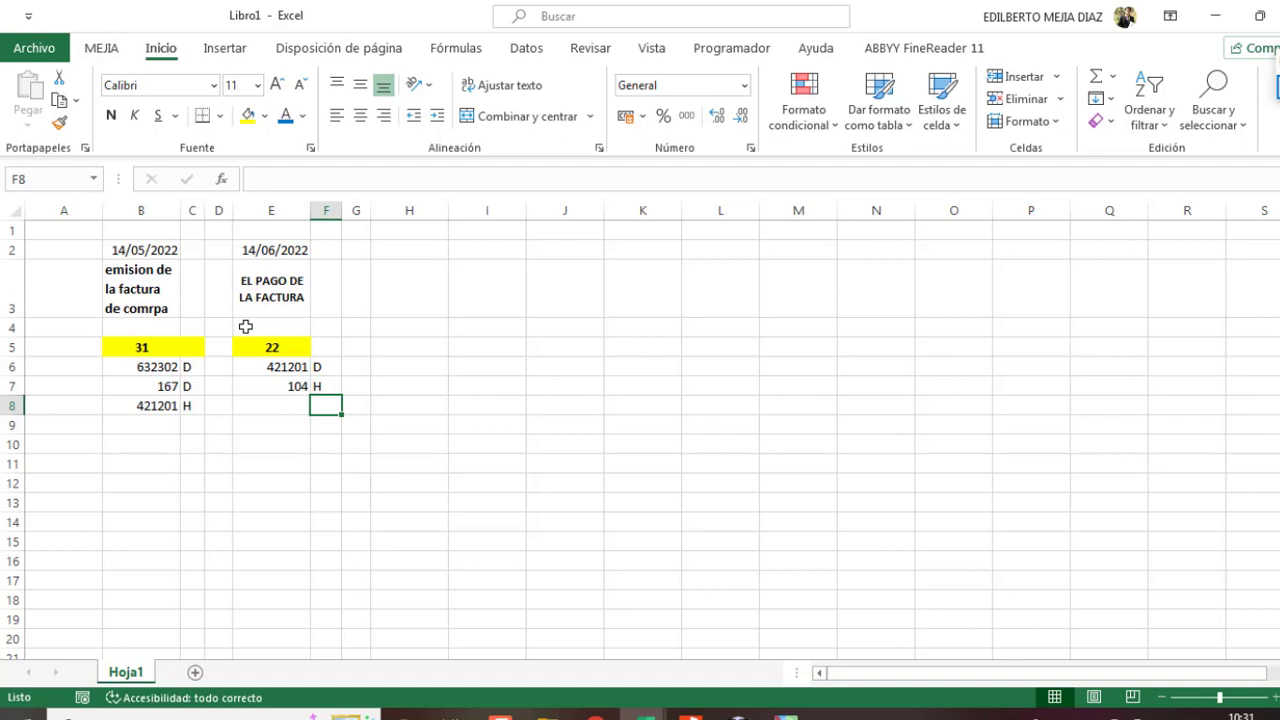
left_click(391, 253)
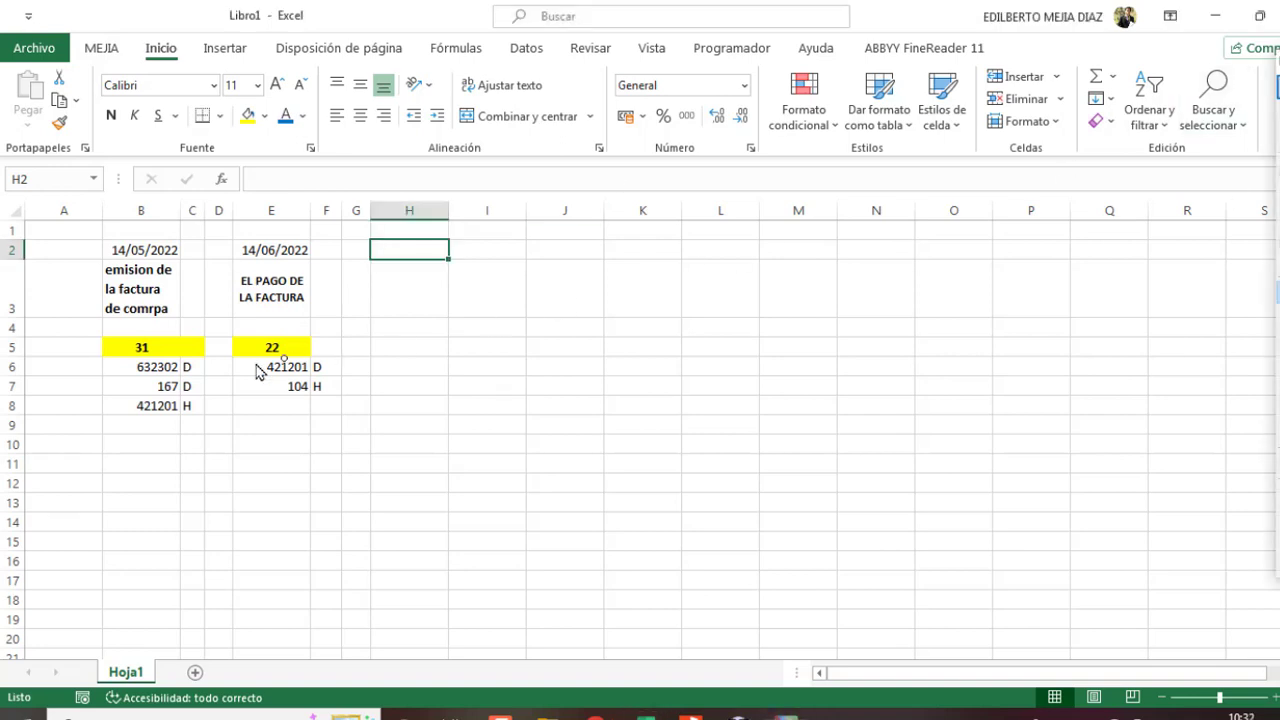
left_click_drag(114, 366, 130, 376)
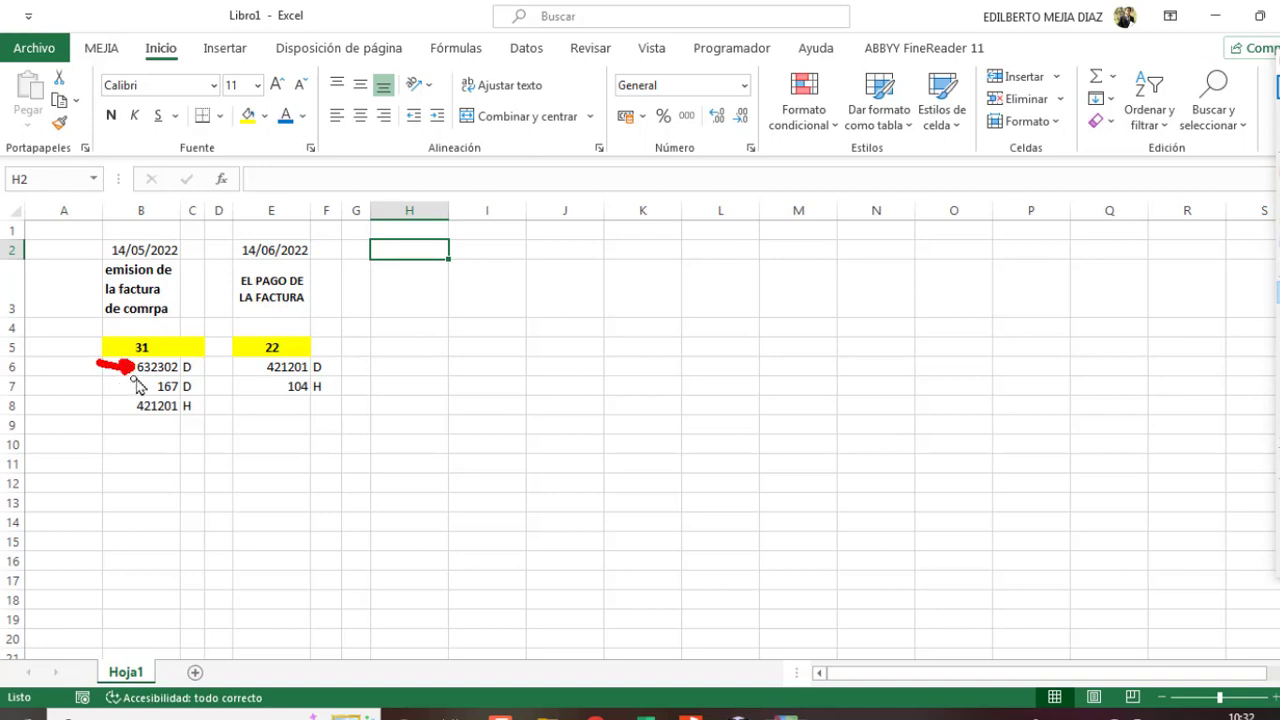
left_click_drag(108, 406, 127, 414)
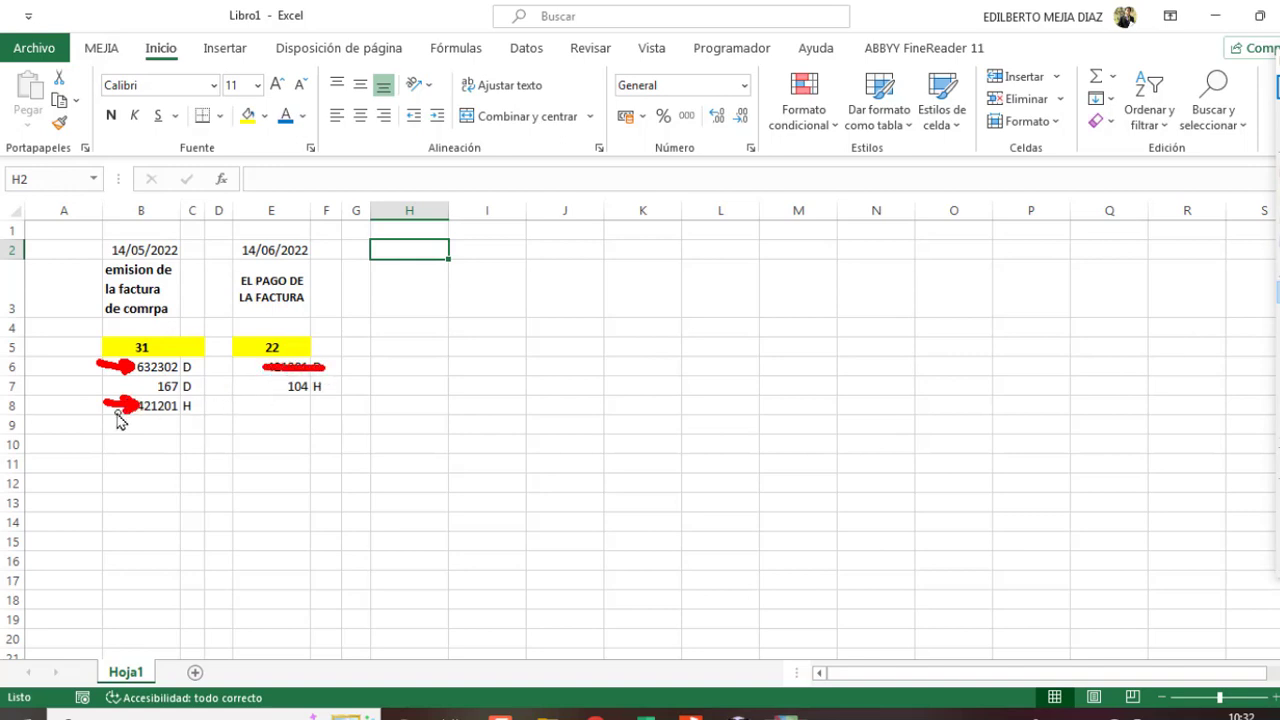
left_click_drag(134, 407, 203, 405)
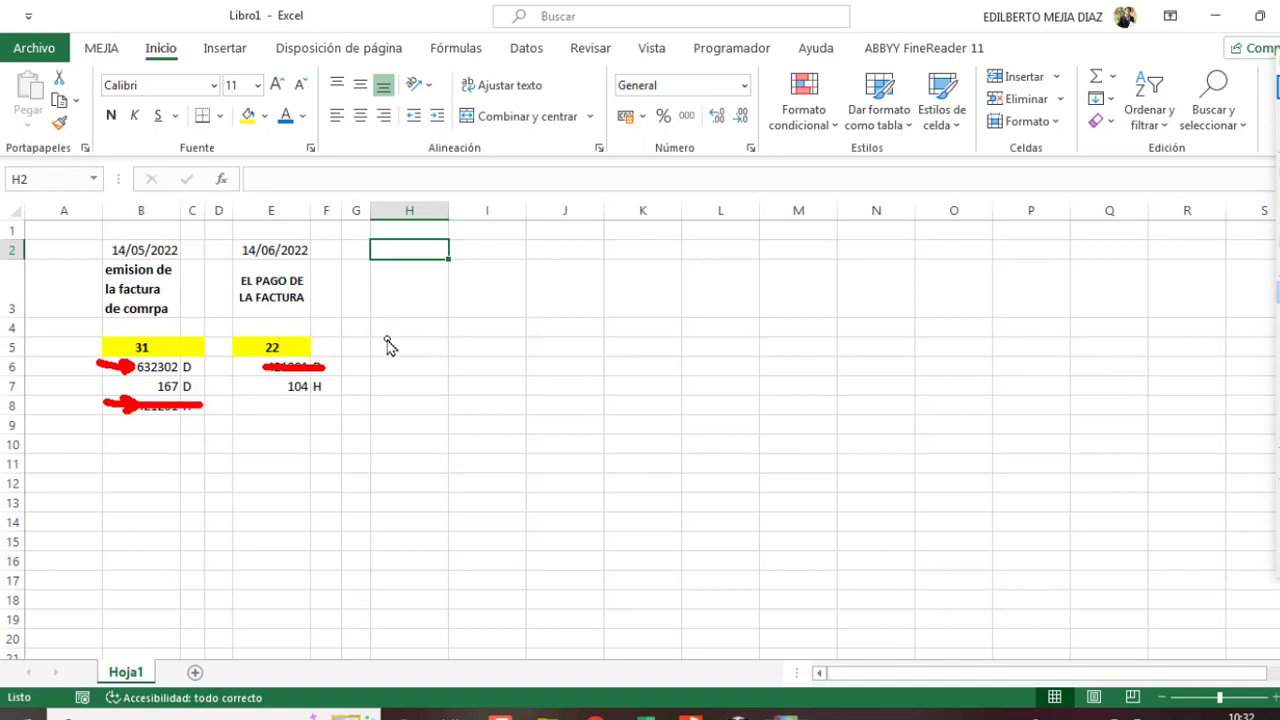
key("Escape")
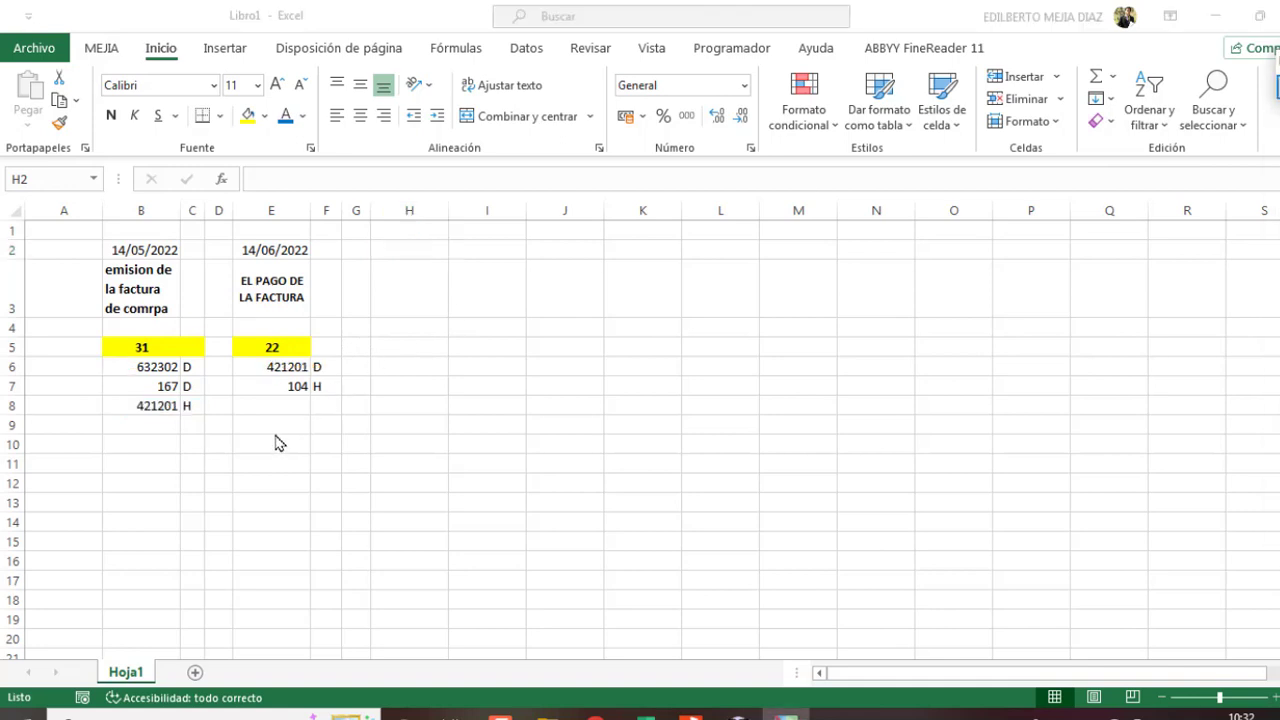
Step: Enter 11 in E9, fill it yellow, and list 632302, 4011 and 421201 in E10:E12
left_click(270, 424)
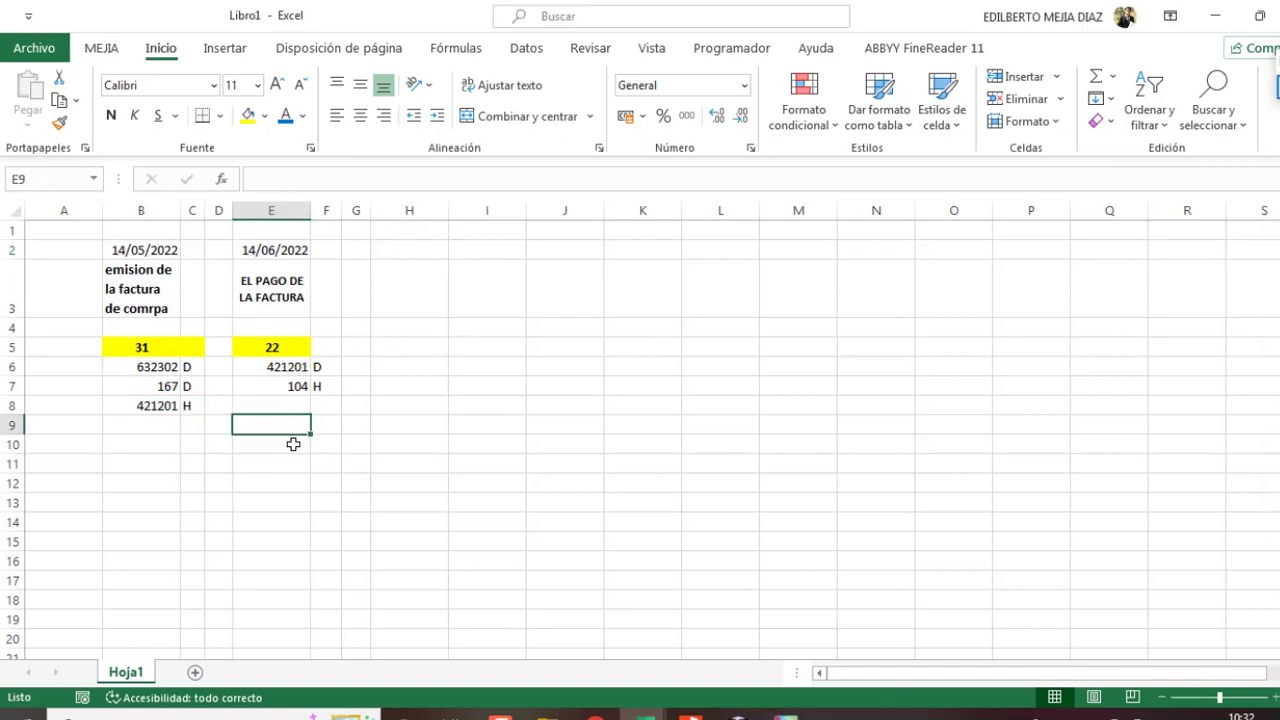
type("11")
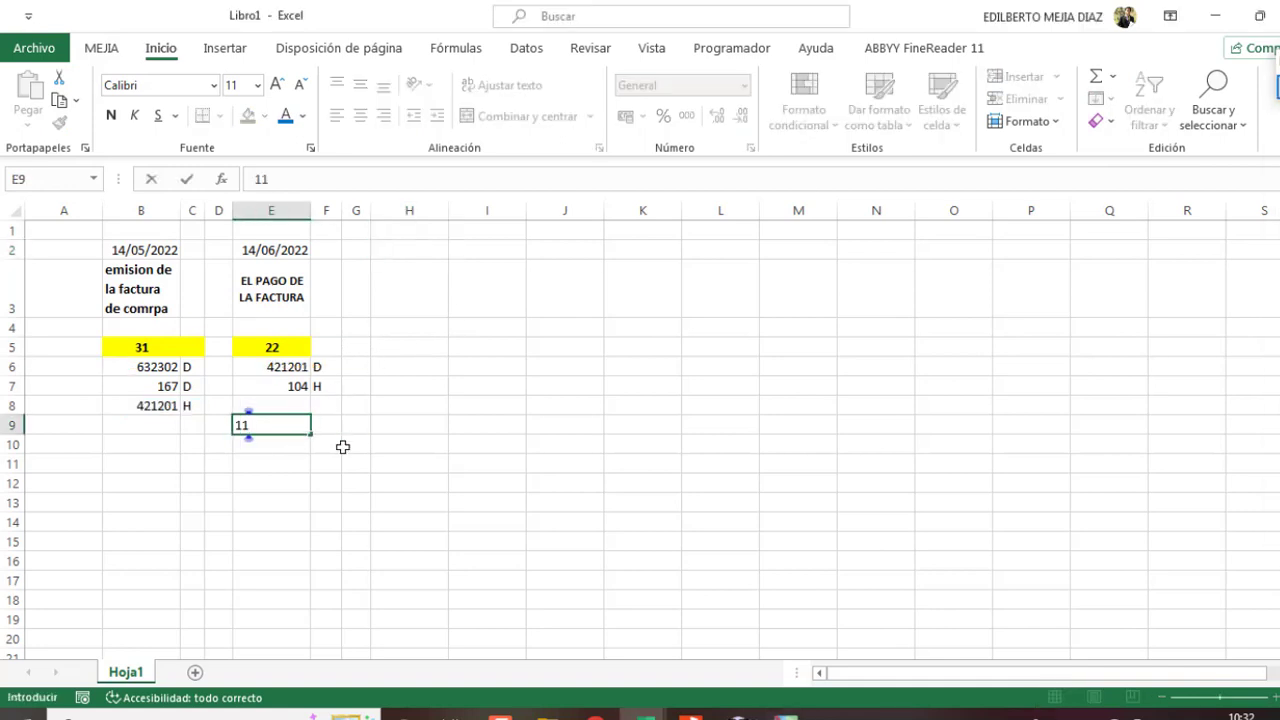
key("Return")
left_click(272, 428)
left_click(274, 450)
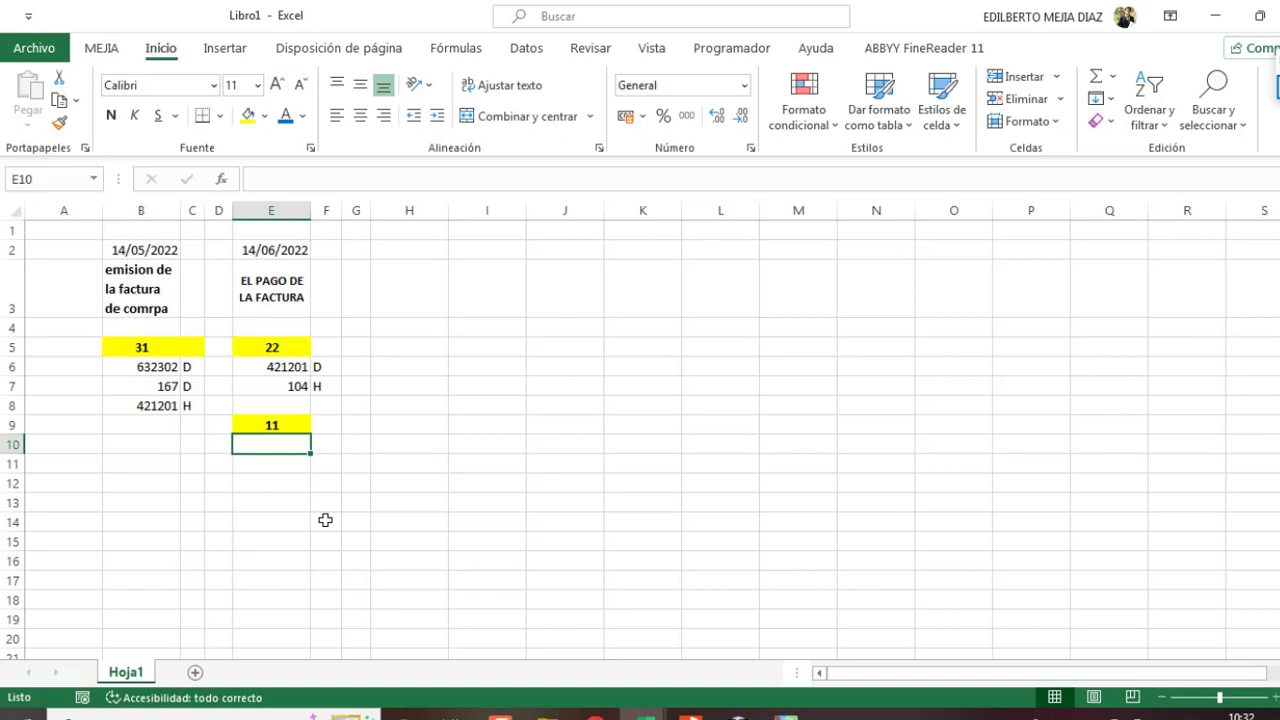
type("632302")
key("Return")
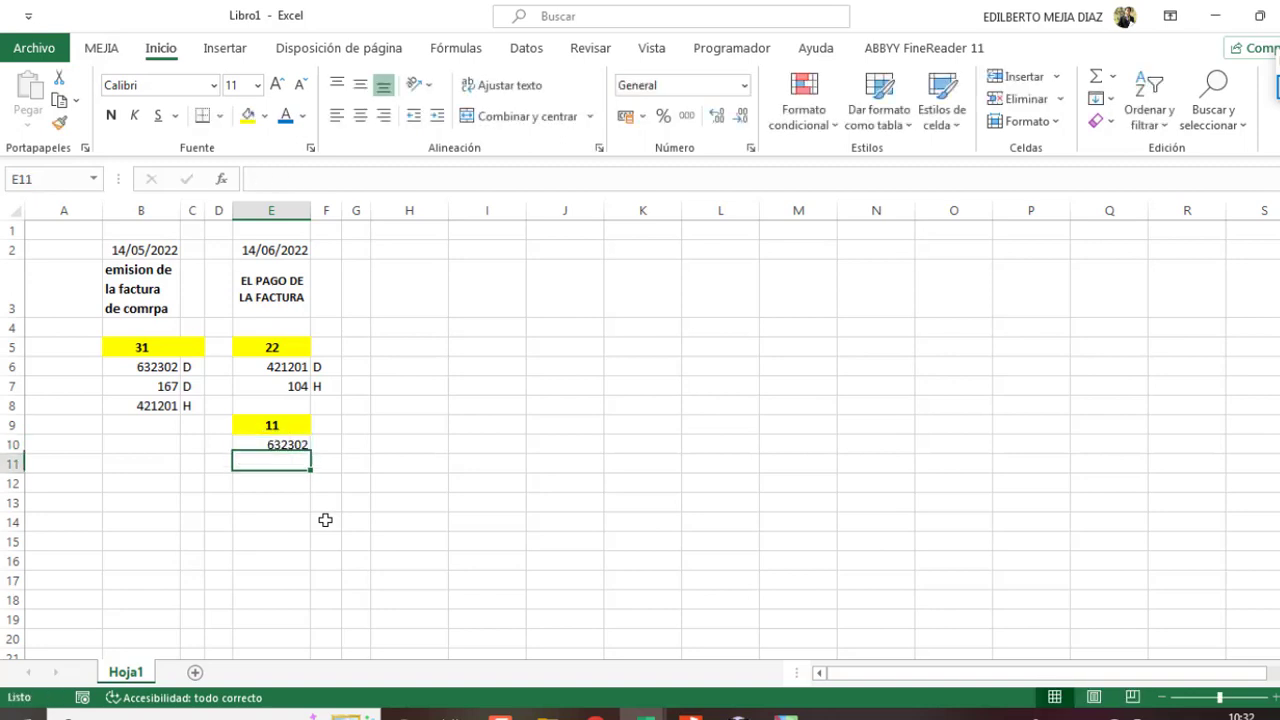
type("4011")
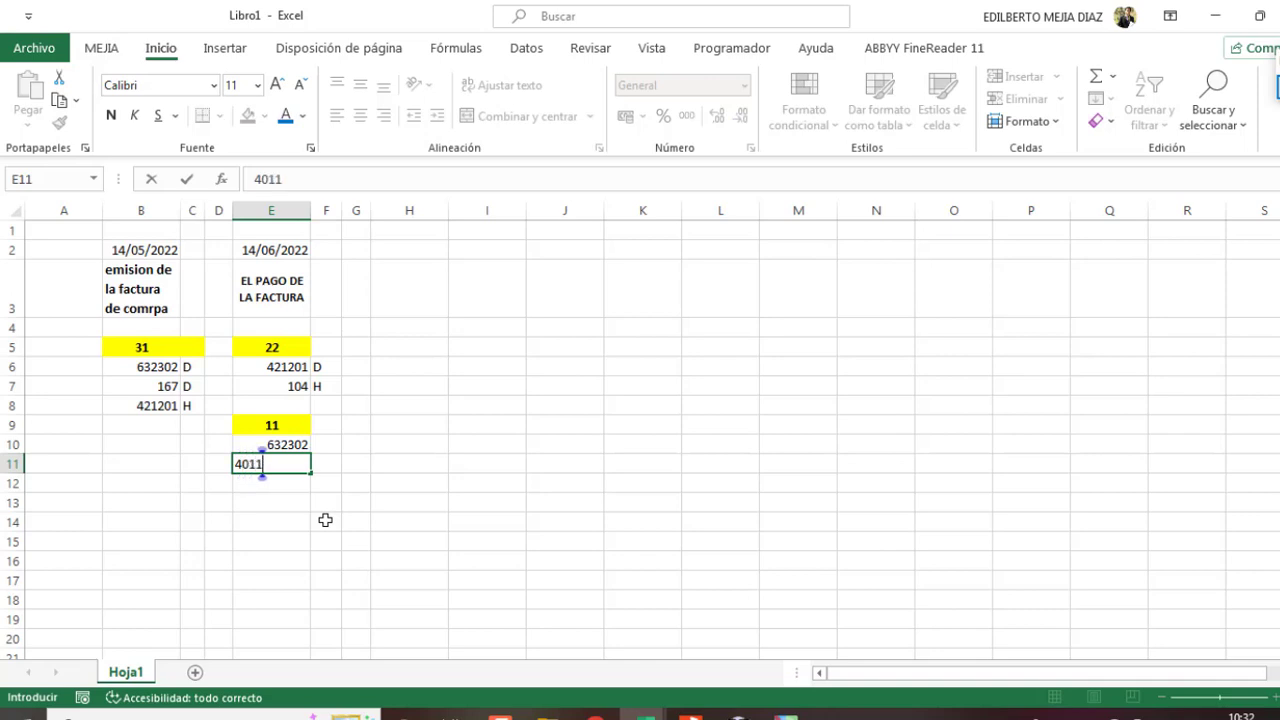
key("Return")
type("421201")
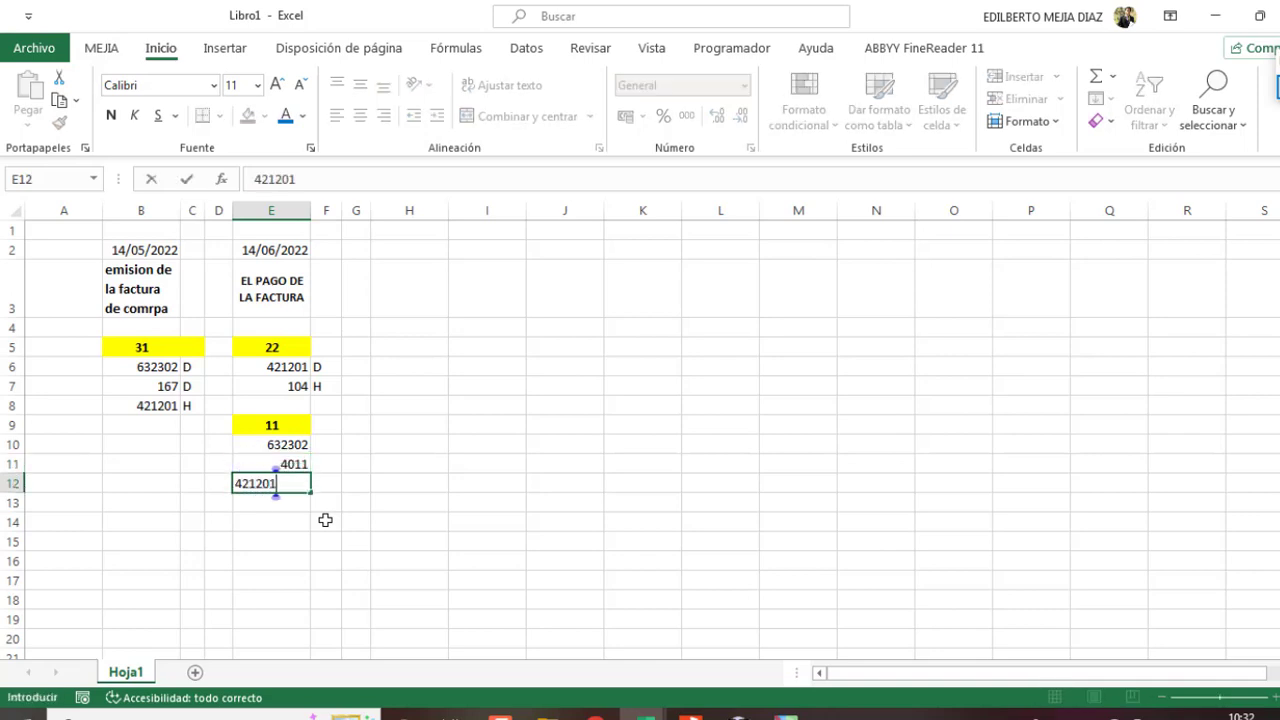
key("Return")
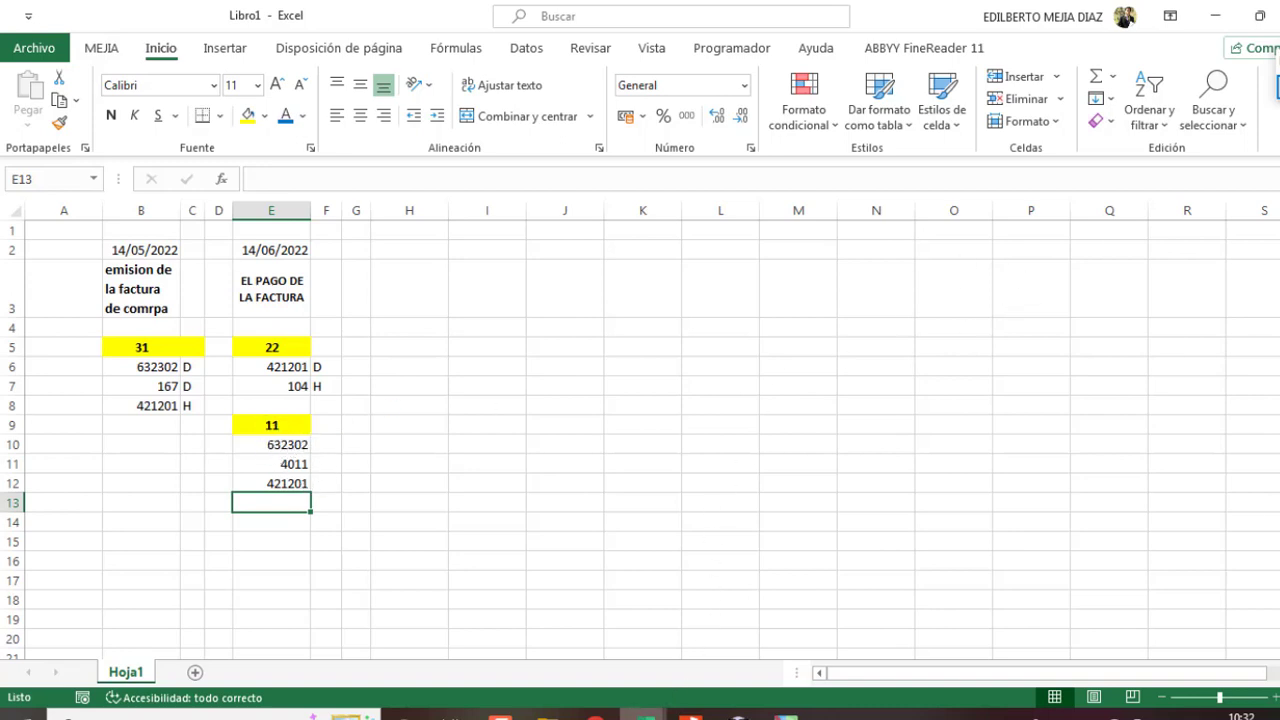
Step: Switch to CONCAR and open a new auto-numbered purchase voucher
mouse_move(738, 715)
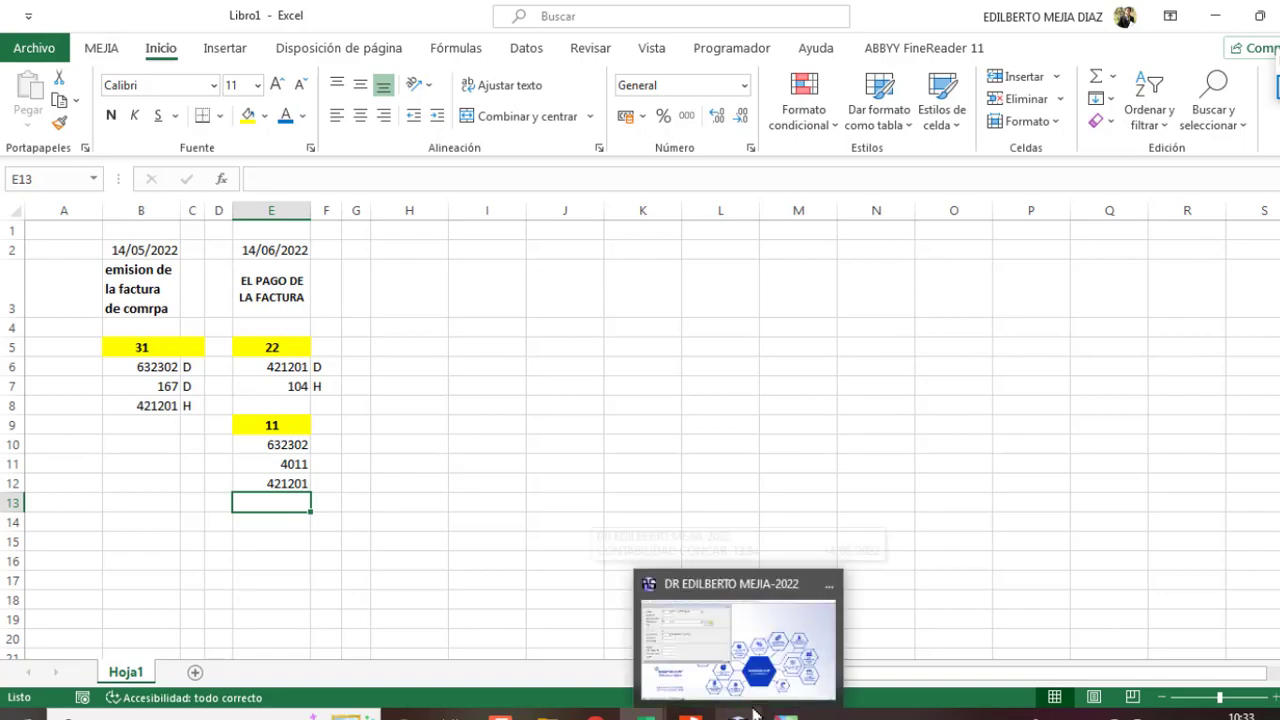
left_click(757, 672)
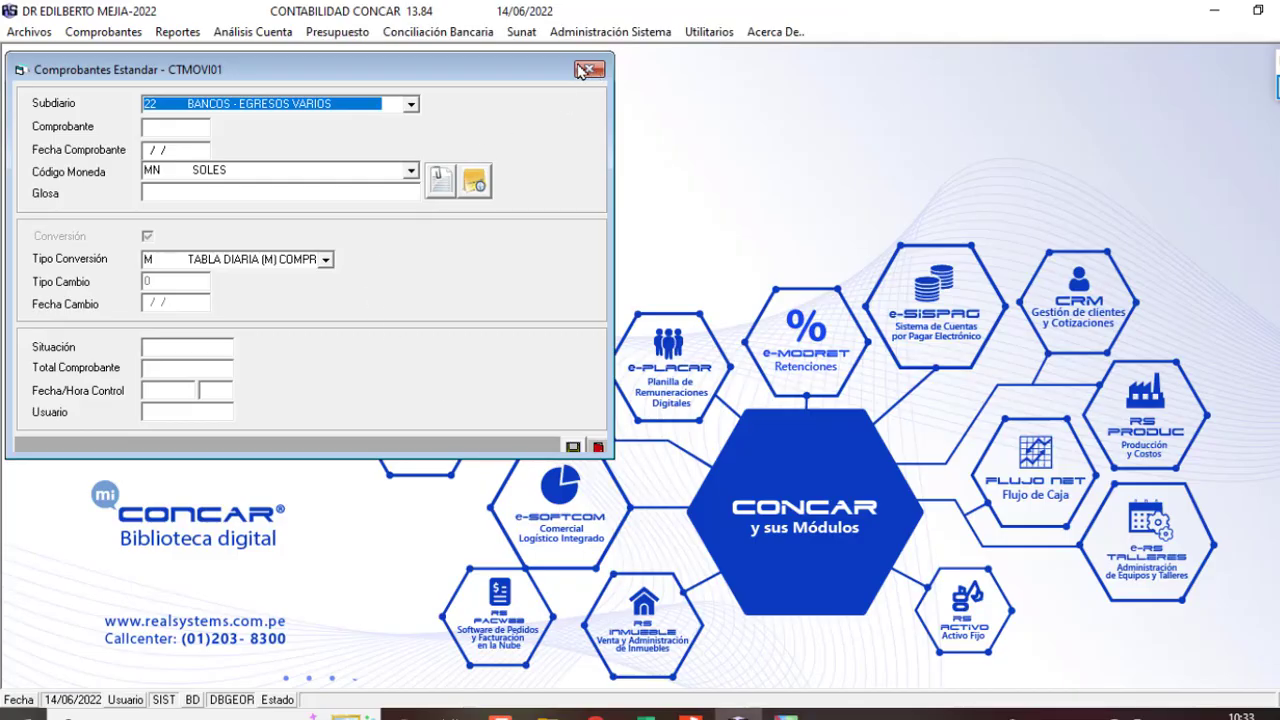
key("Escape")
left_click(102, 34)
mouse_move(210, 120)
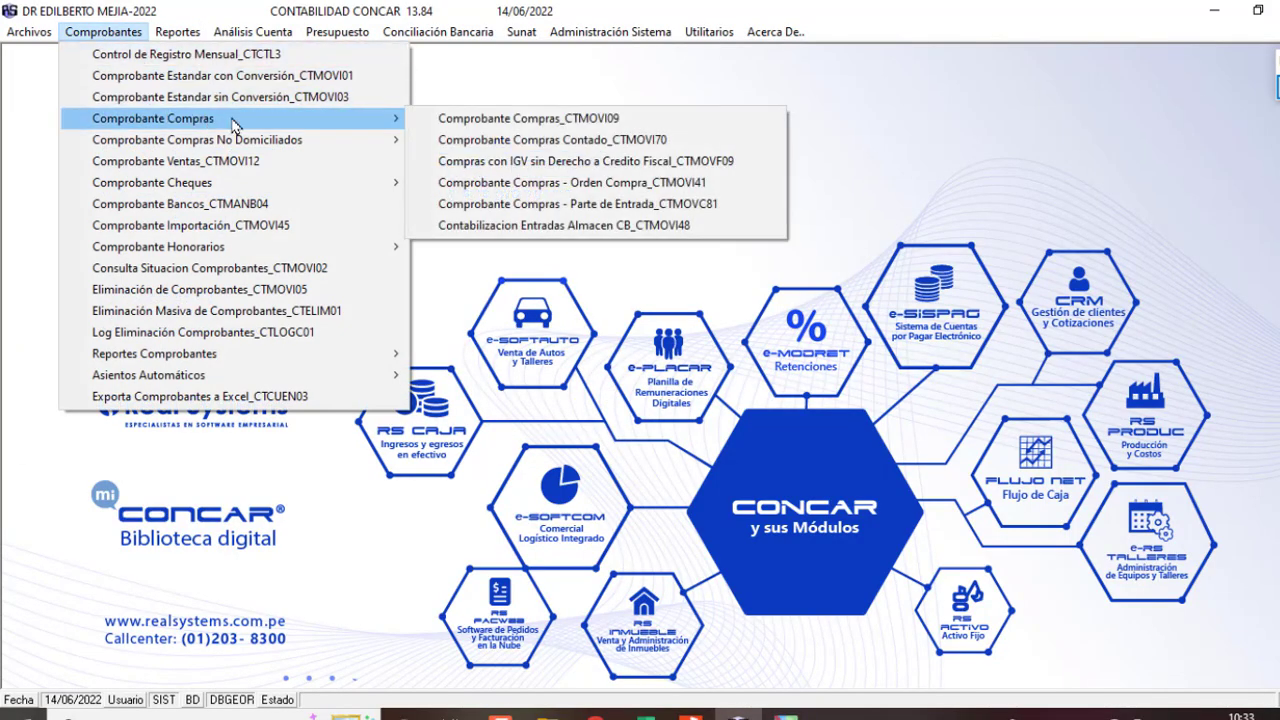
left_click(489, 120)
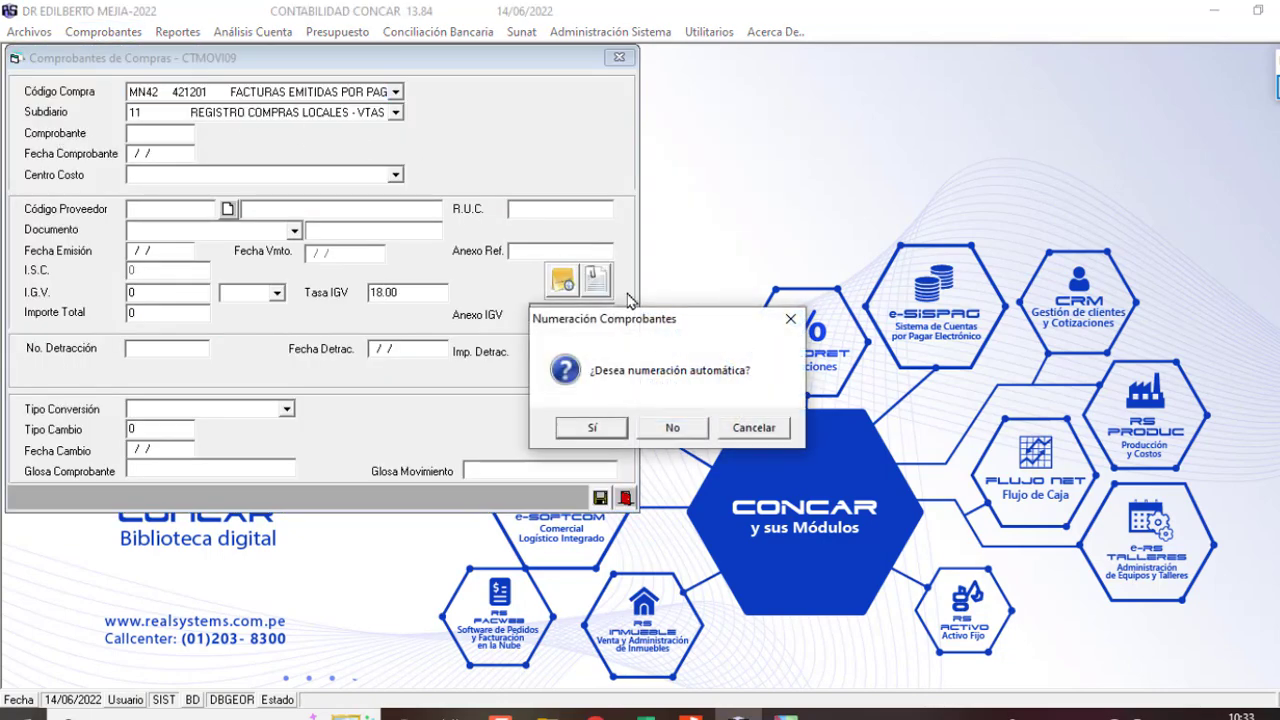
left_click(593, 428)
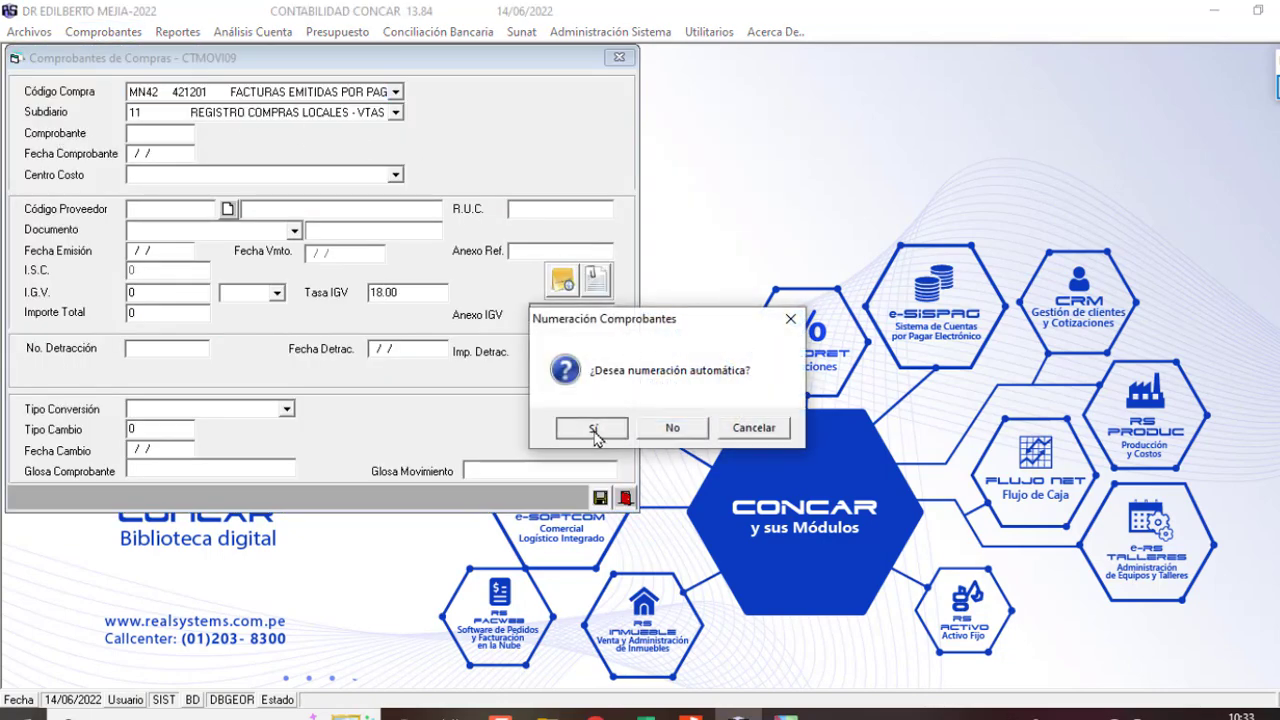
Step: Fill the header with purchase code MN42 421201, date 14, the supplier's anexo and invoice FT FEMD-74
left_click(396, 92)
left_click(396, 92)
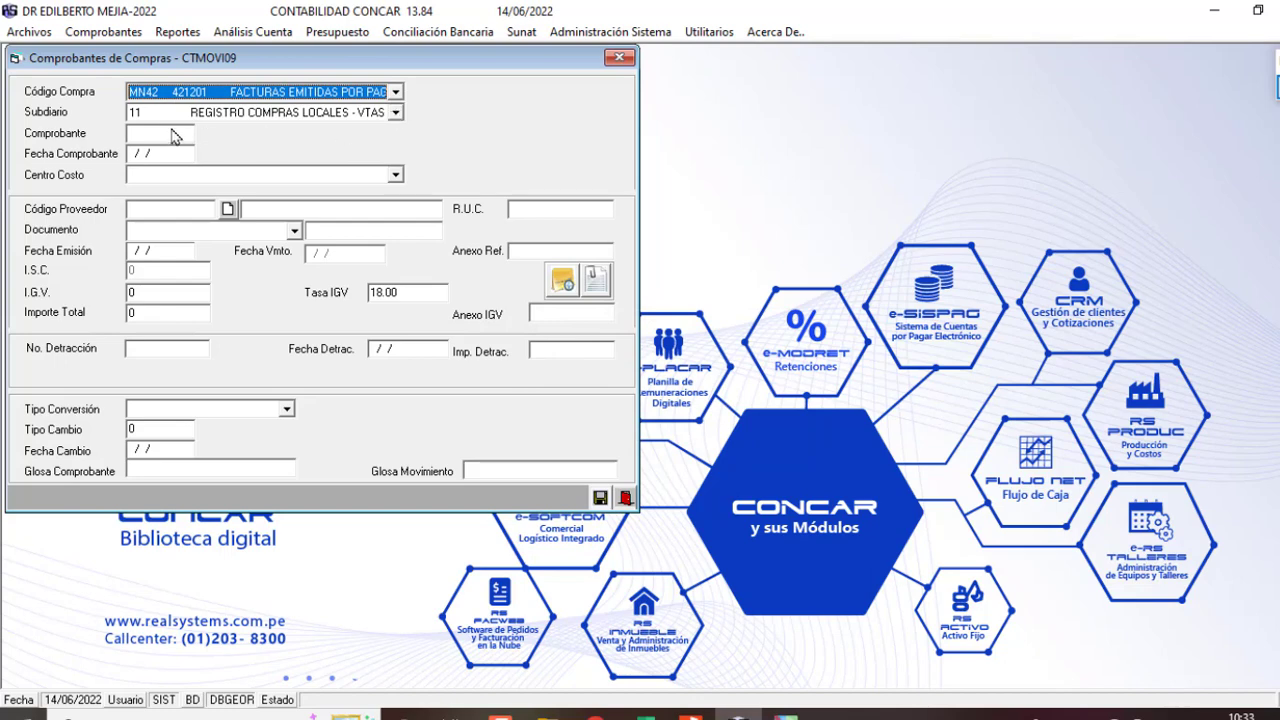
key("Return")
key("Return")
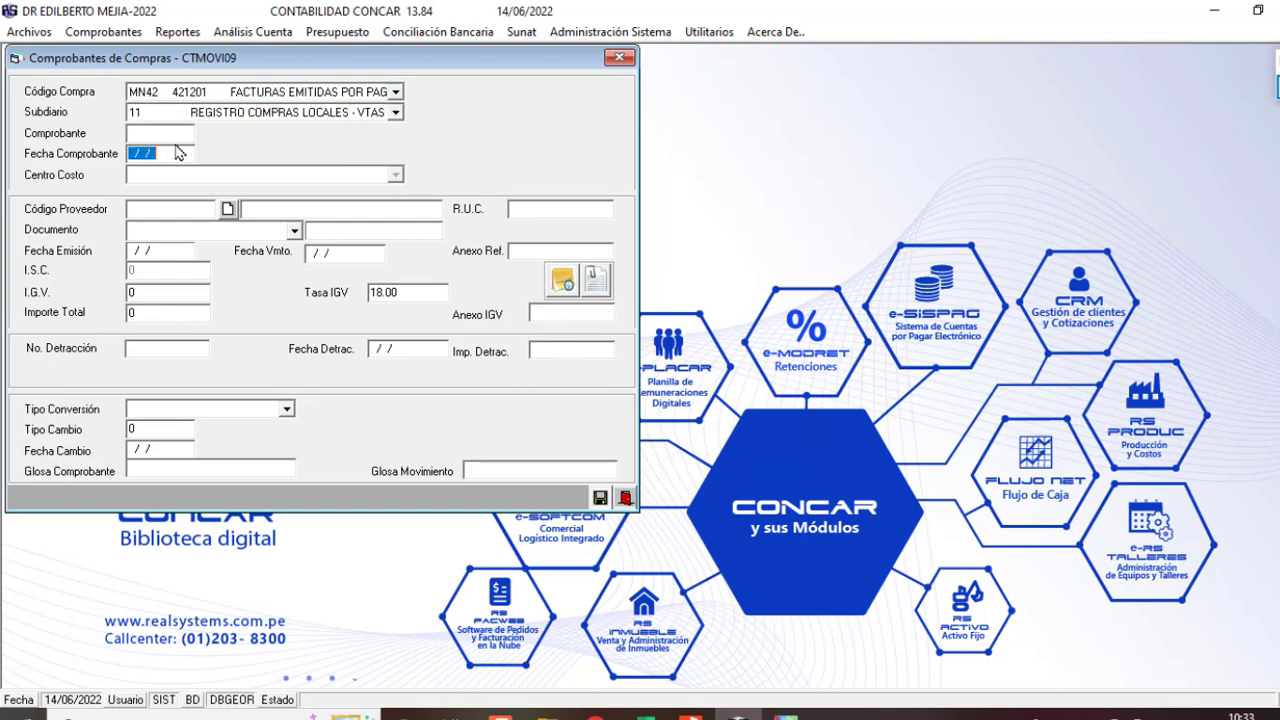
type("140")
key("Return")
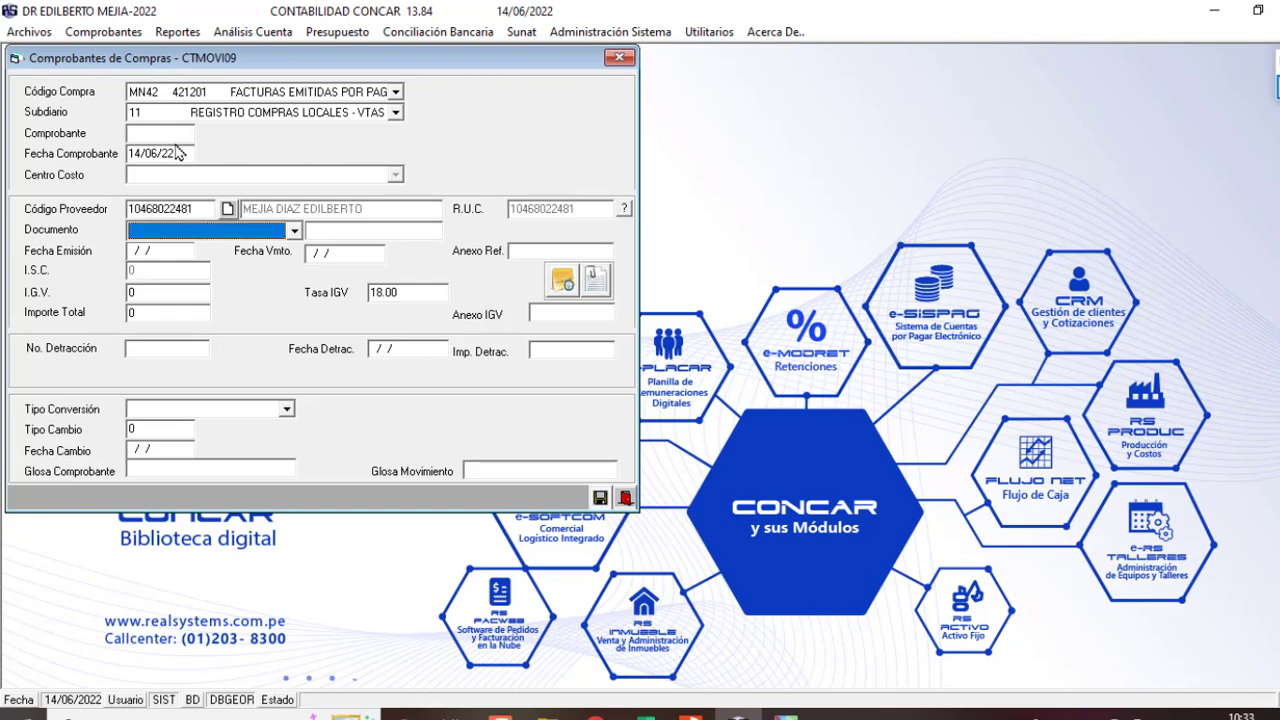
type("FT      FACTURA")
key("Return")
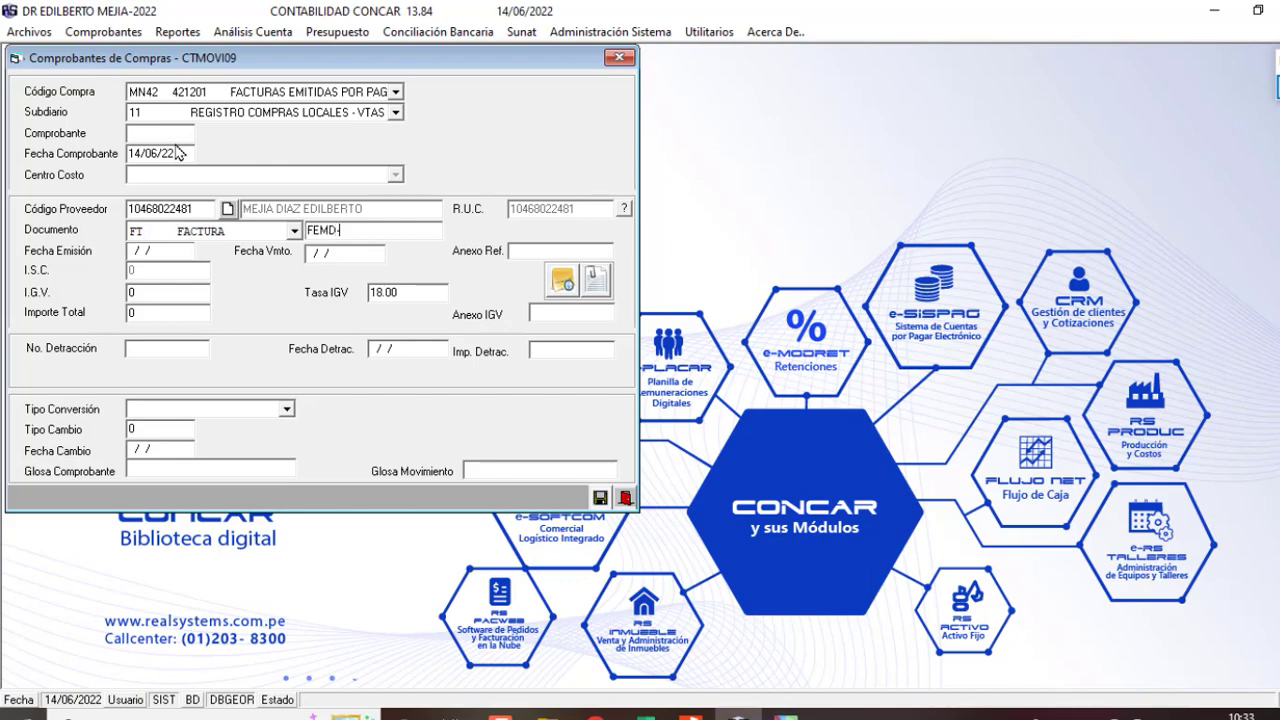
key("Return")
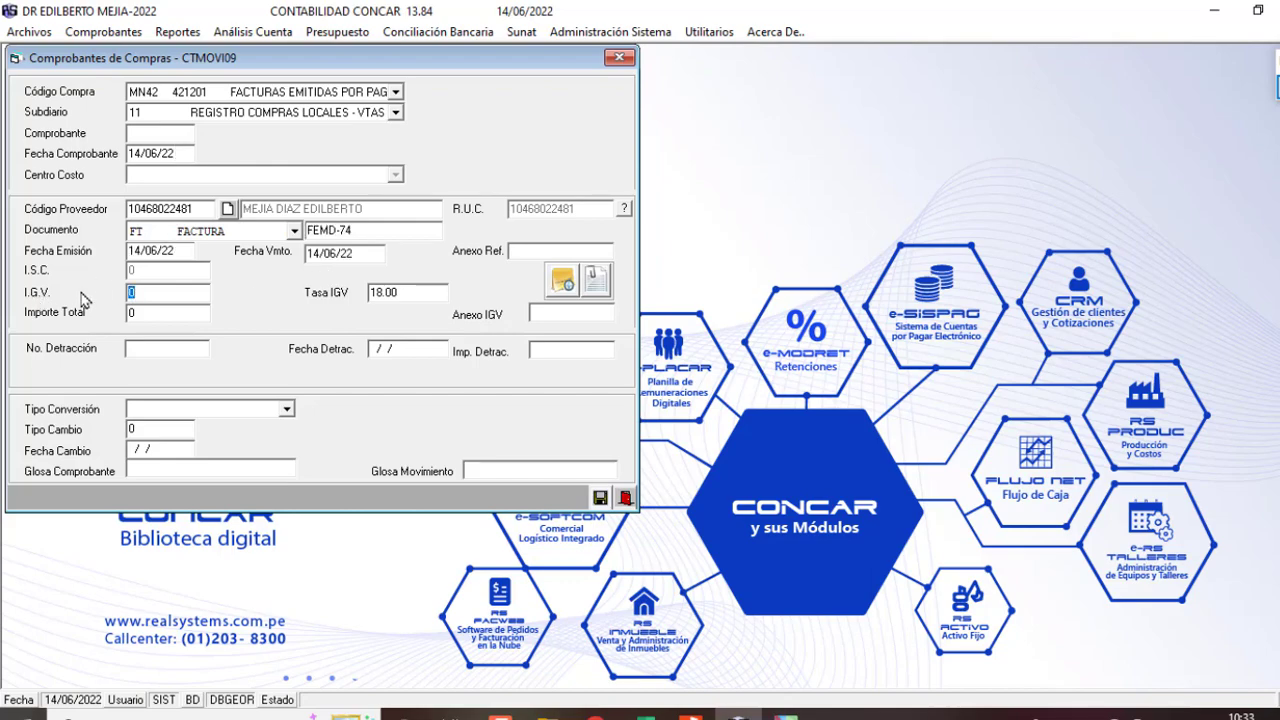
Step: Enter IGV 228.81 and total 1500 from the invoice PDF, choose V daily-table conversion, and save
key("alt+Tab")
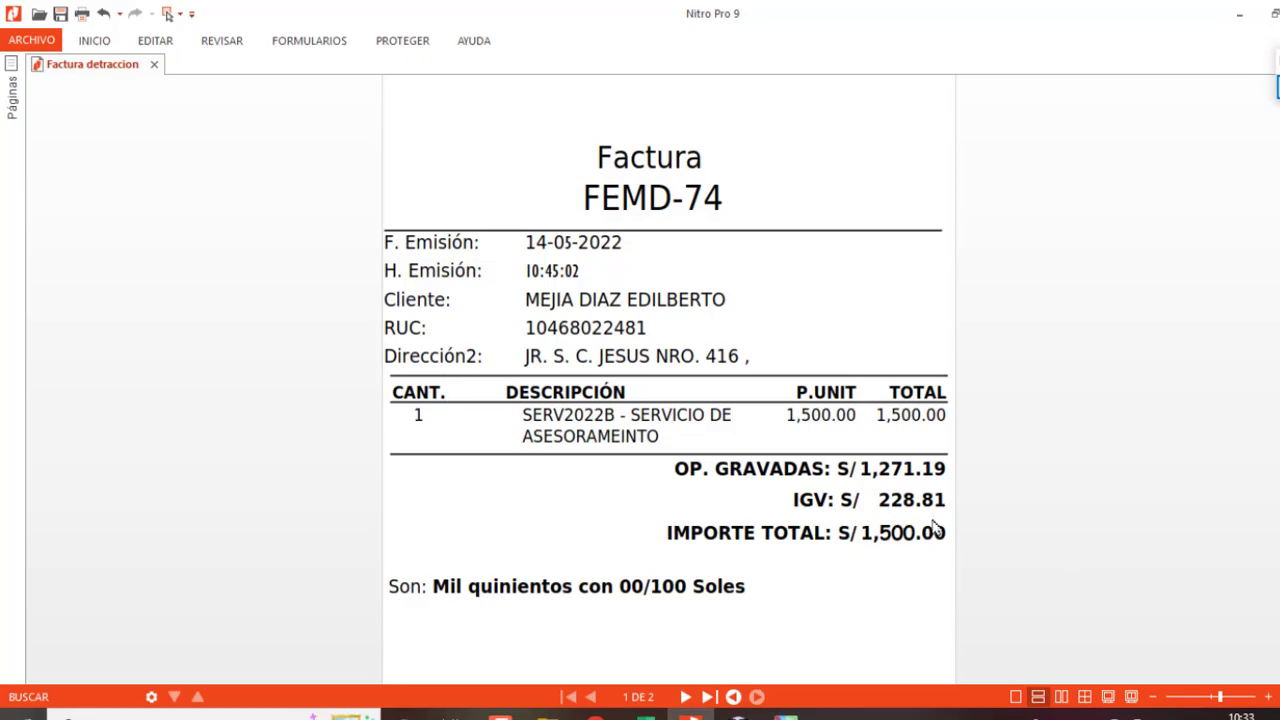
key("alt+Tab")
type("228")
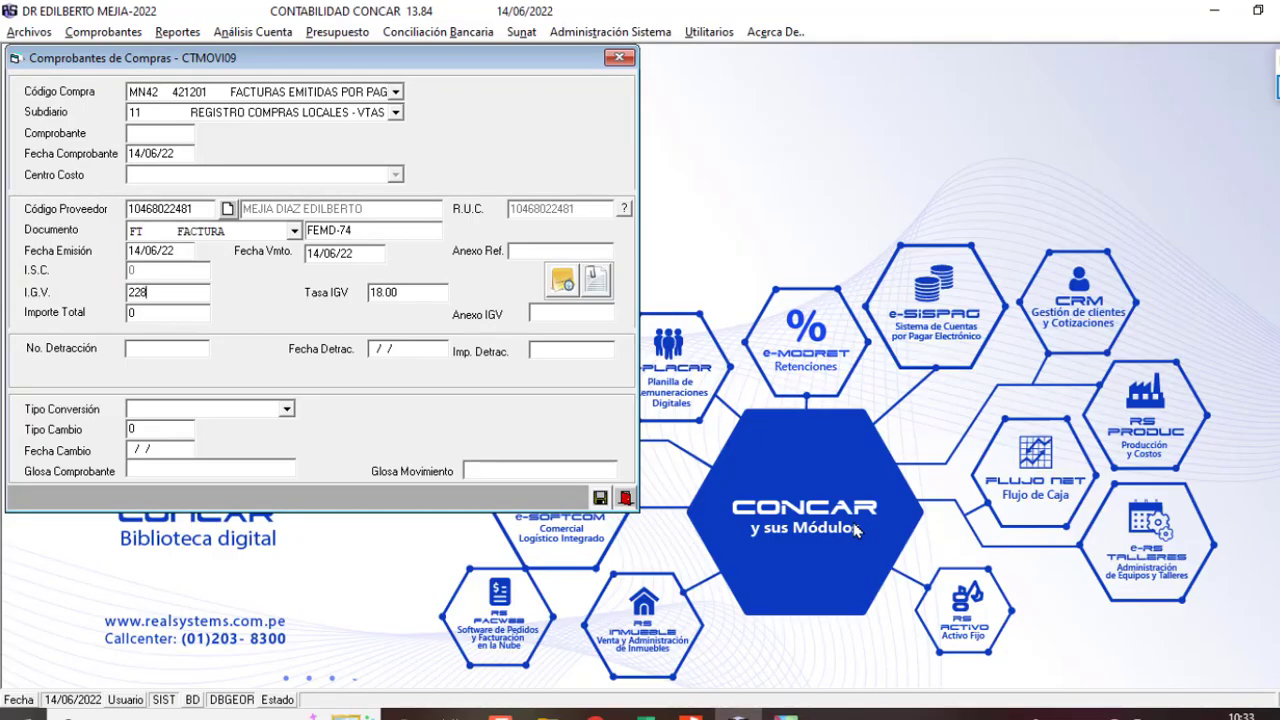
type(".81")
key("Return")
key("Return")
key("alt+Tab")
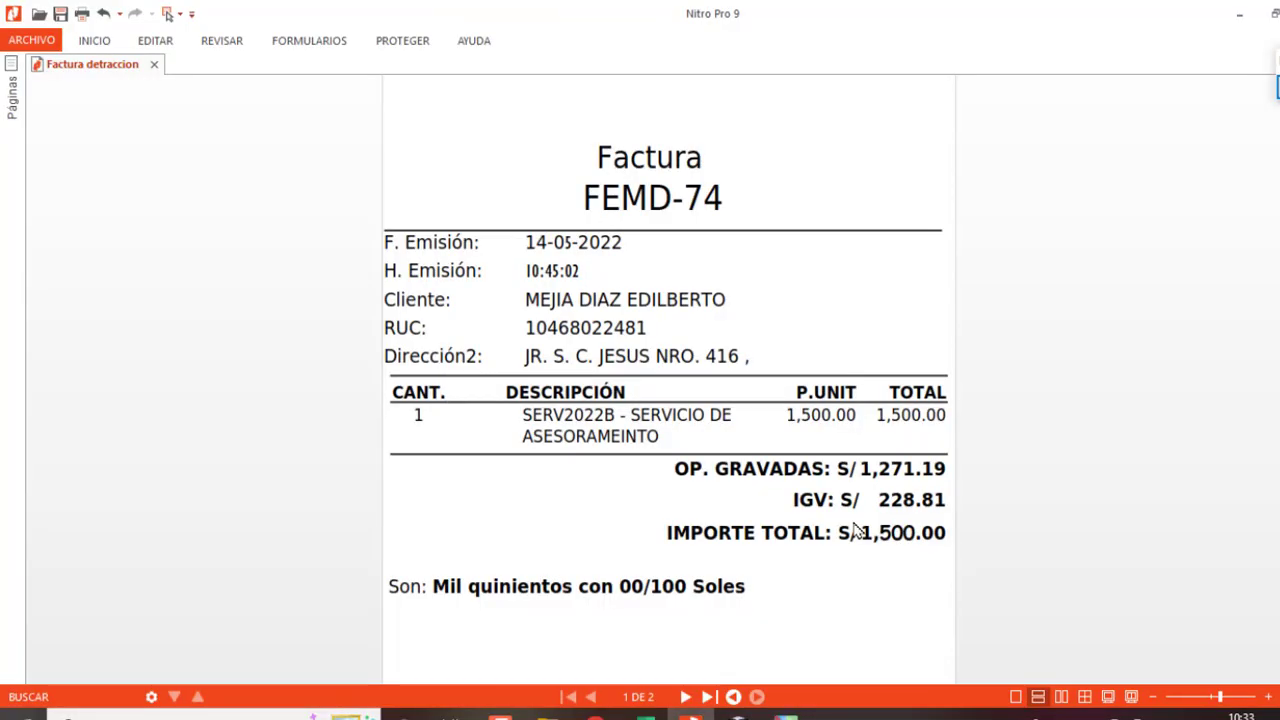
key("alt+Tab")
type("1500")
key("Return")
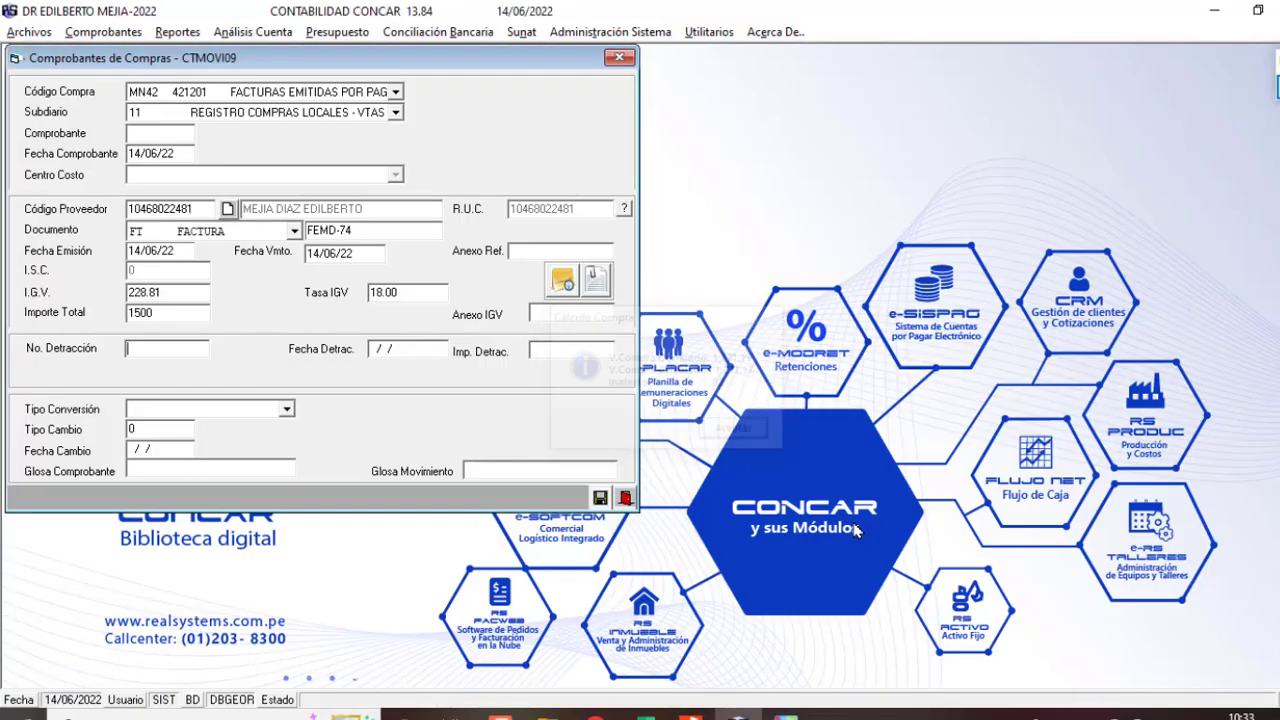
key("Return")
key("v")
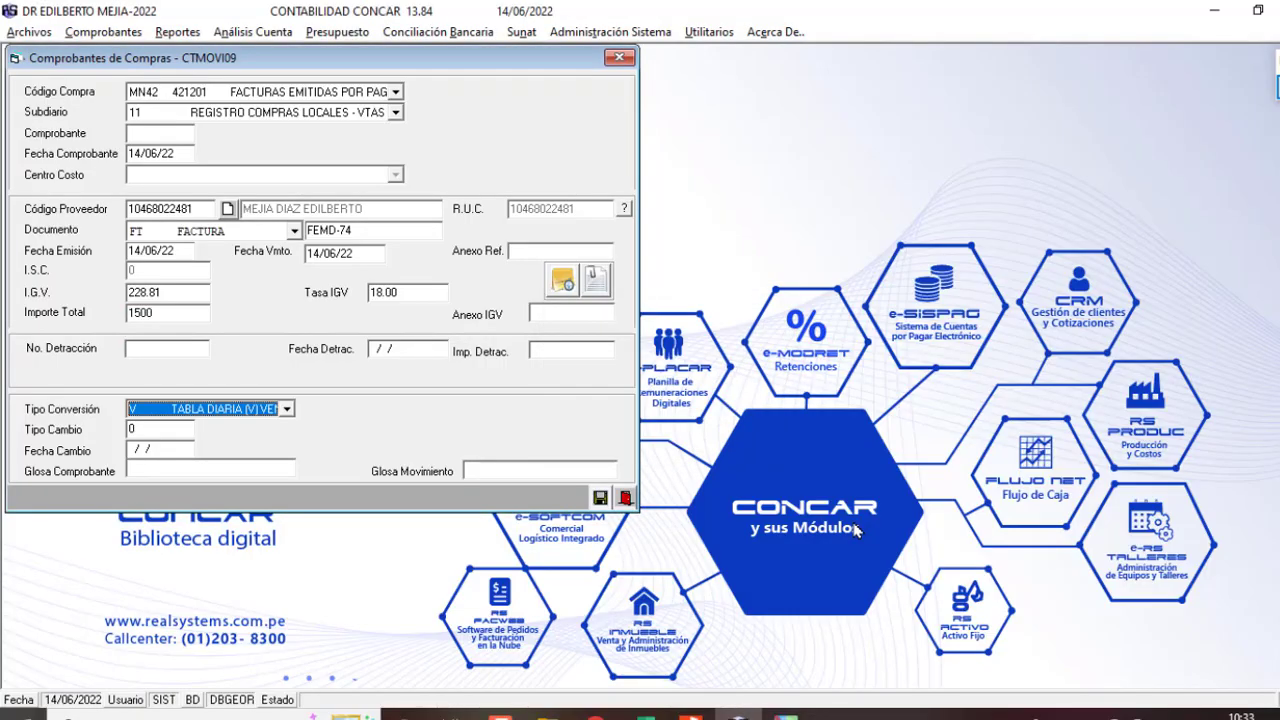
key("Return")
key("Return")
key("Return")
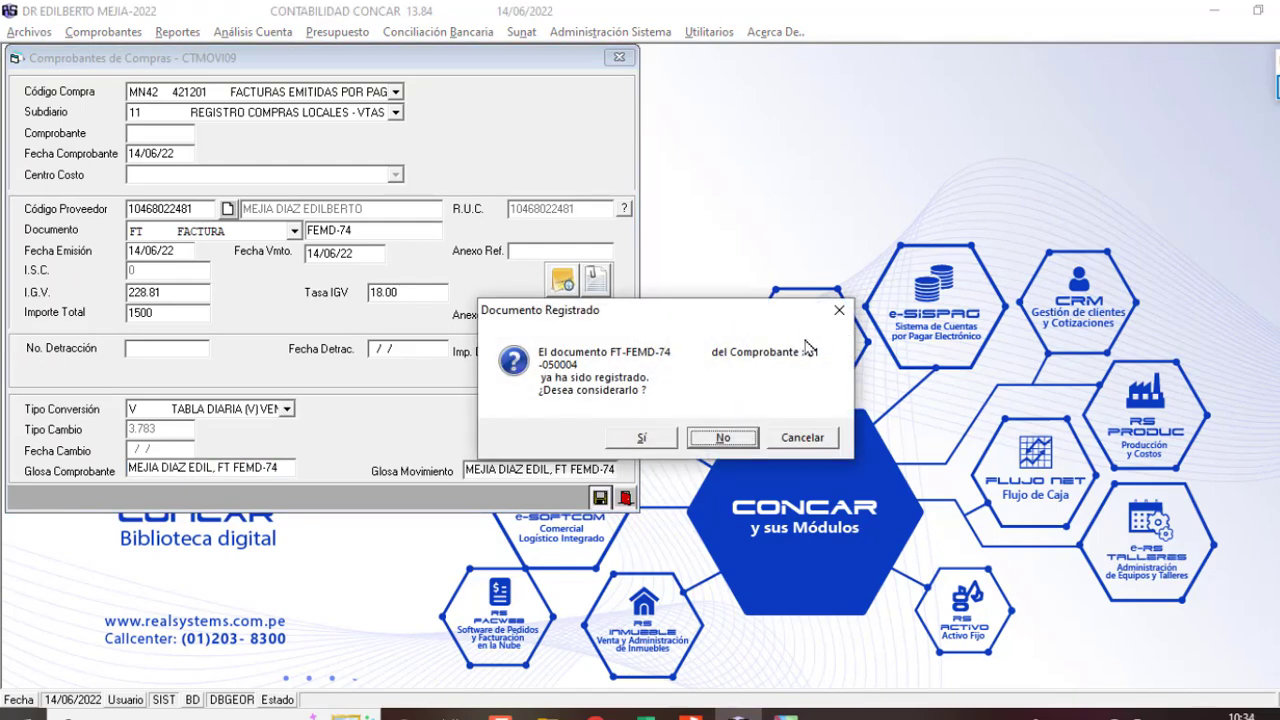
Step: Mark the existing voucher numbers, answer No to the duplicate-document warning, and confirm registering
left_click_drag(773, 362, 838, 364)
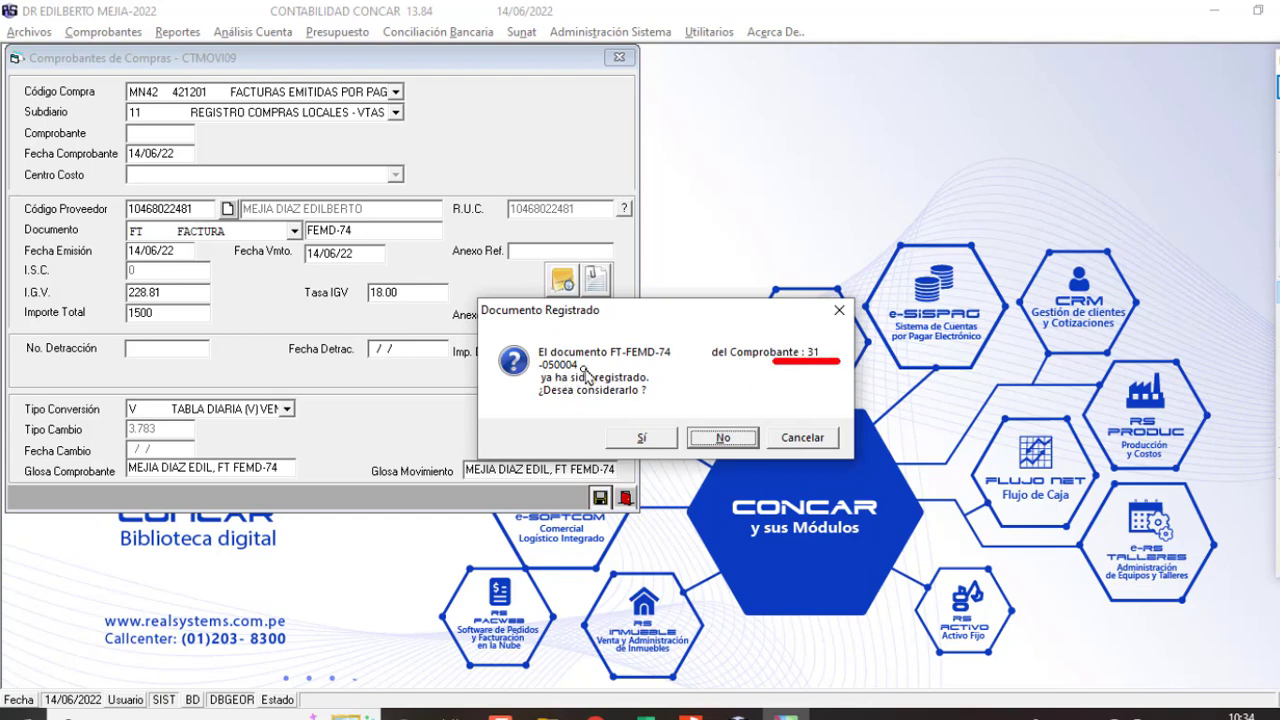
left_click_drag(541, 372, 560, 371)
left_click(1274, 486)
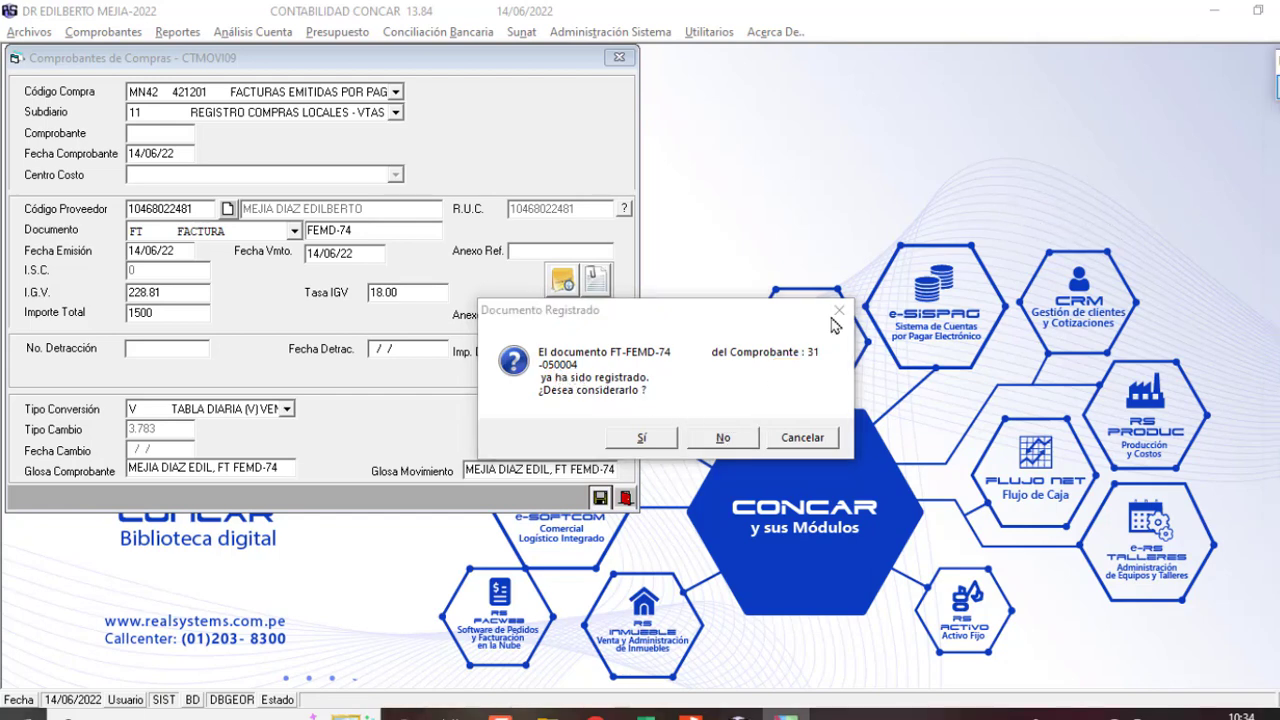
left_click(659, 442)
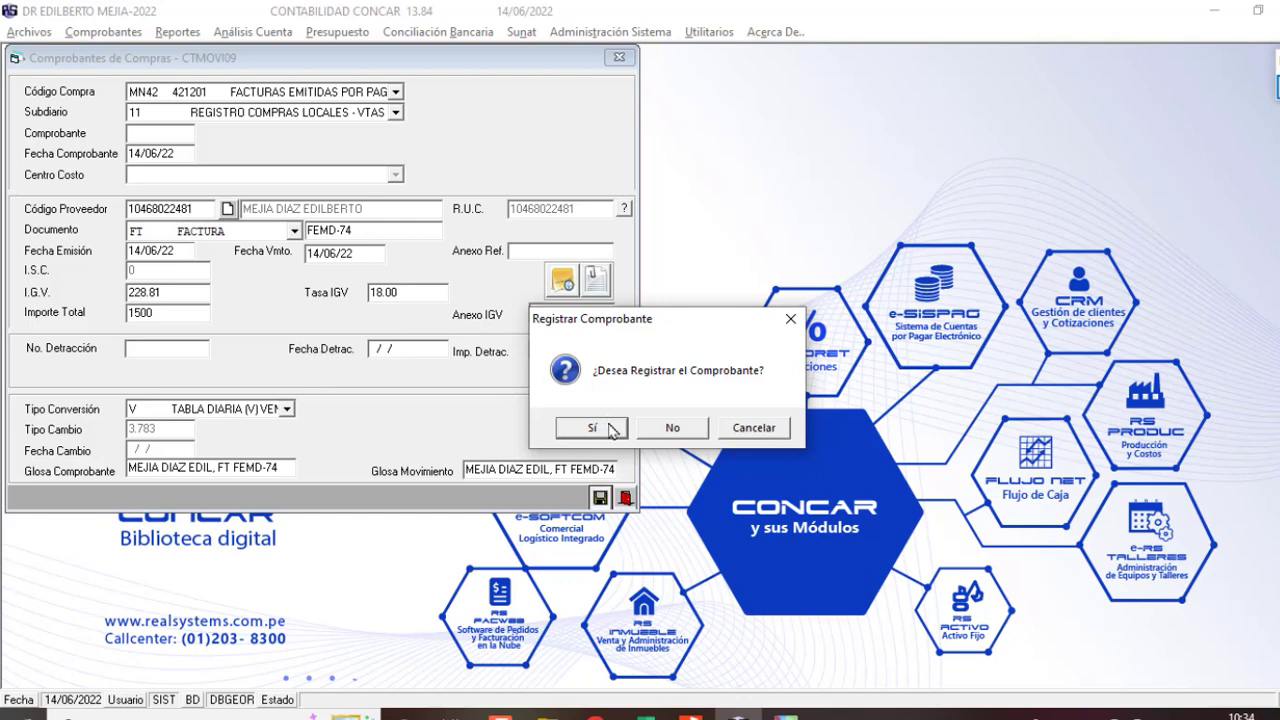
left_click(594, 428)
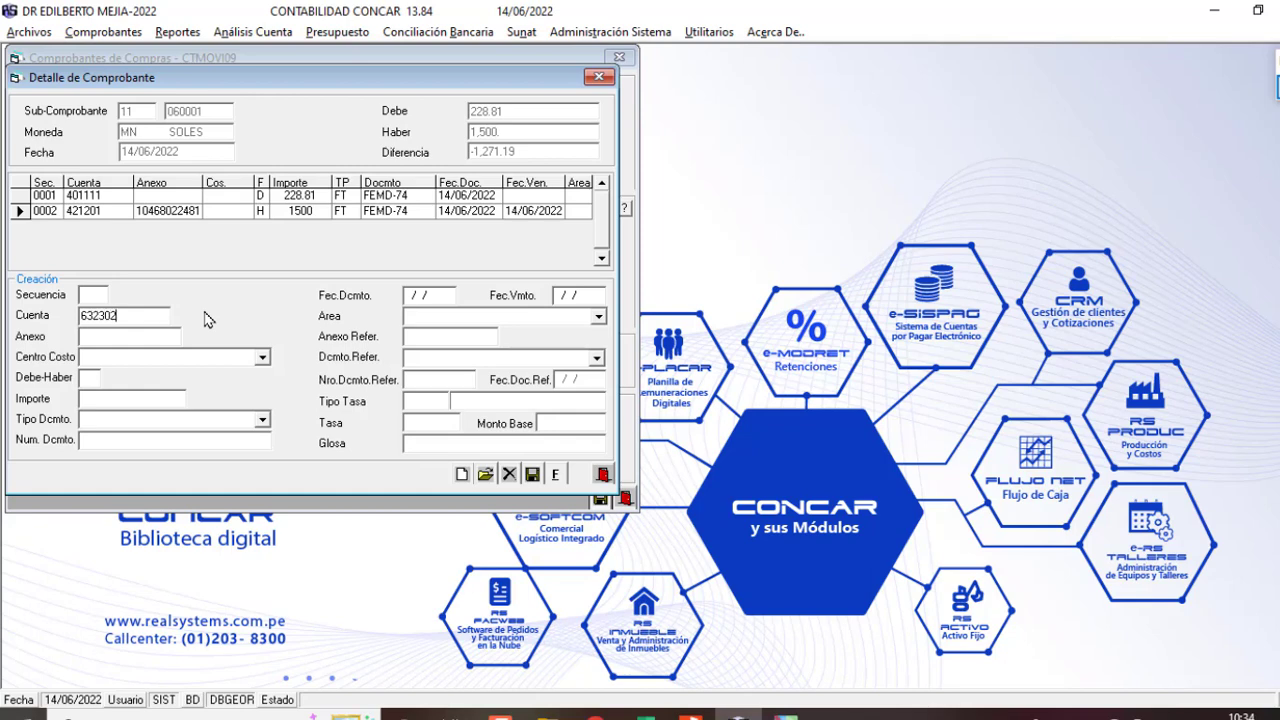
Step: Save a 1,271.19 debit line on account 632302 with cost centre 200 ADMINISTRACION
key("Return")
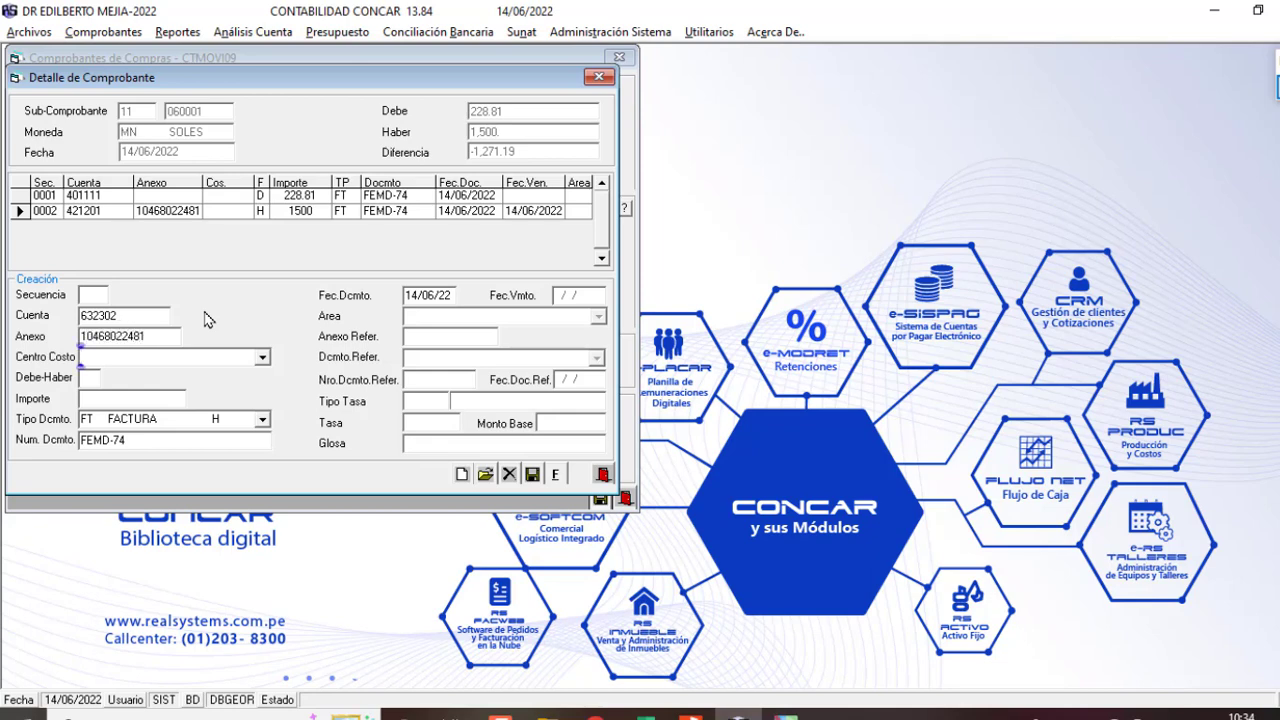
type("200")
key("Return")
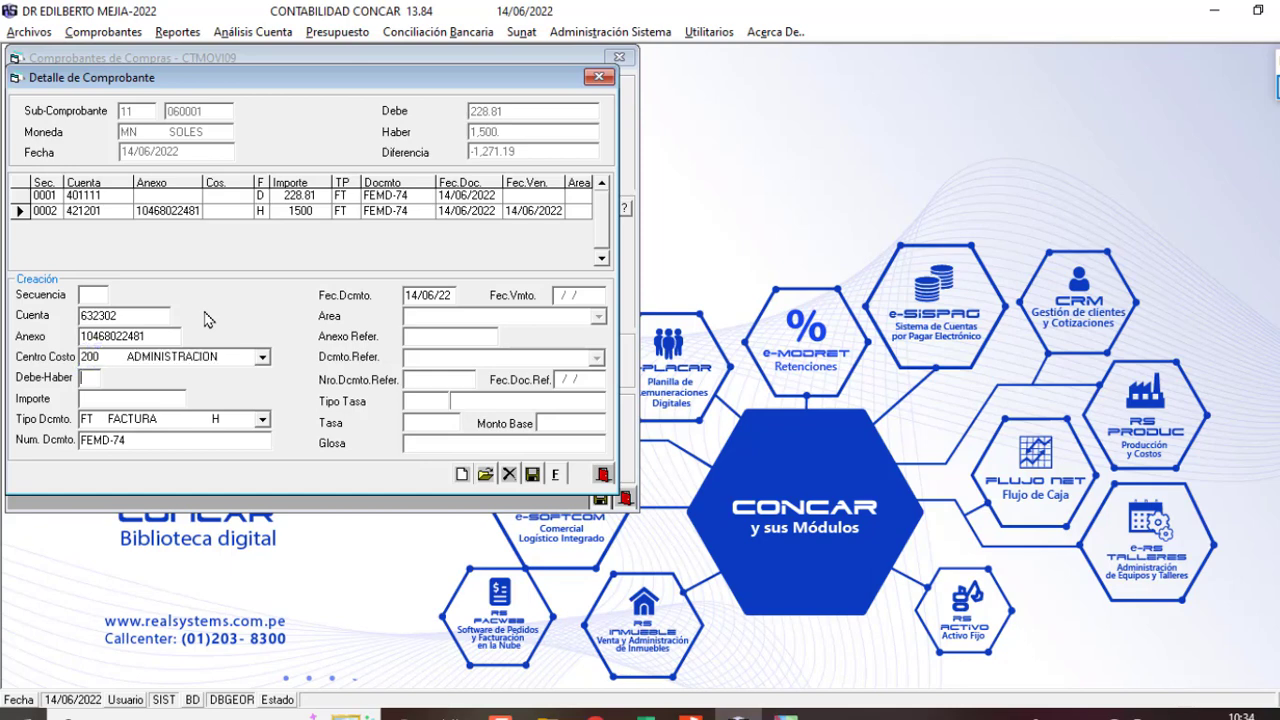
key("Return")
key("Return")
key("Return")
key("Return")
key("Return")
key("Return")
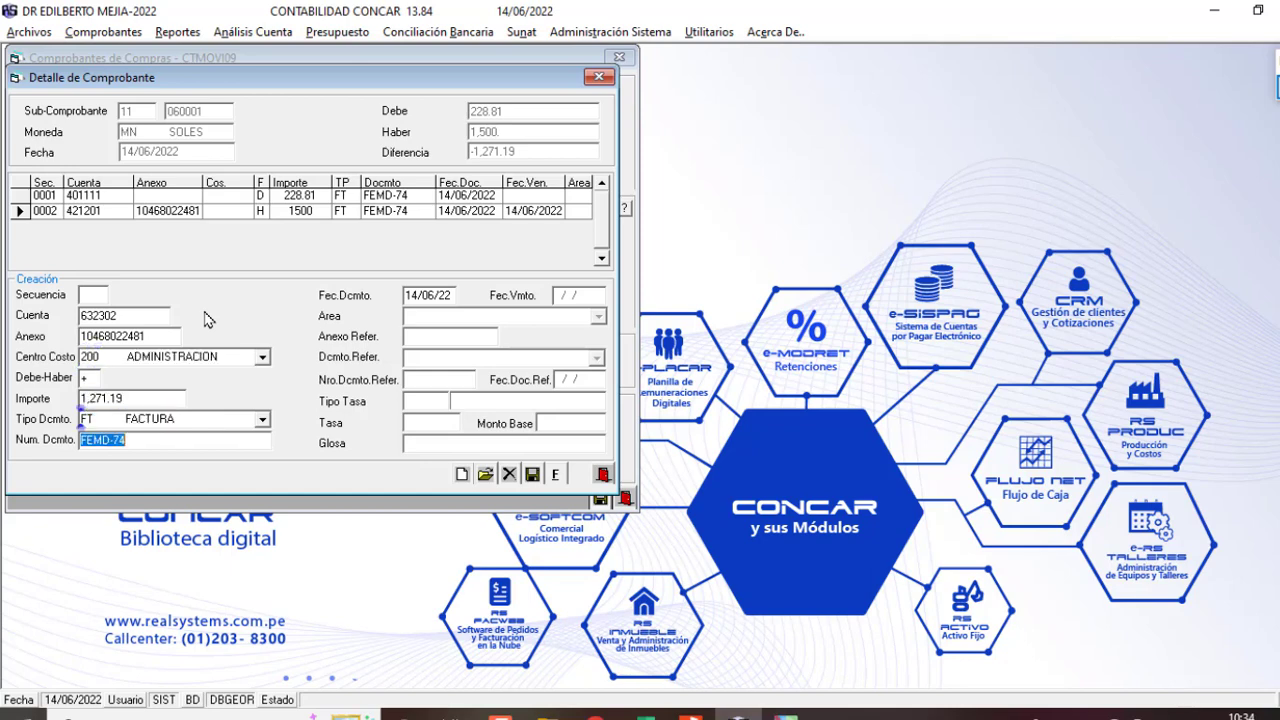
key("Return")
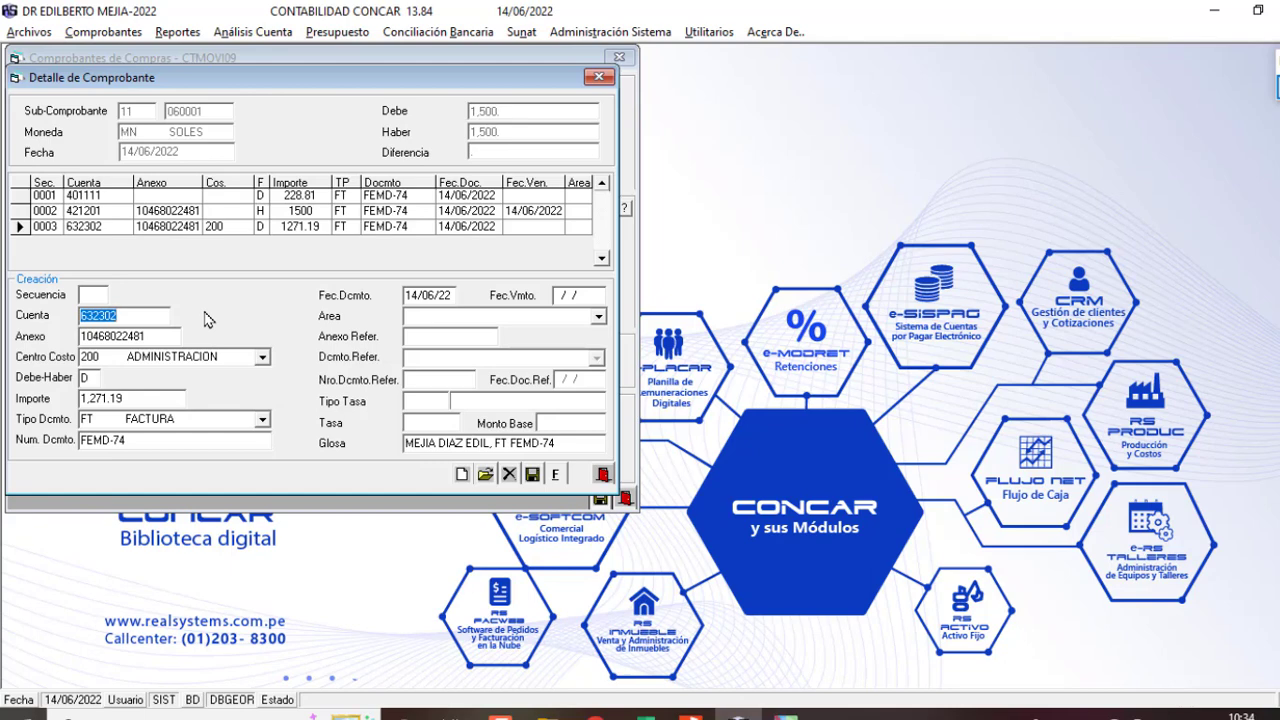
Step: Finalize the balanced voucher 11-060001, acknowledge the message, and close the form
left_click(82, 196)
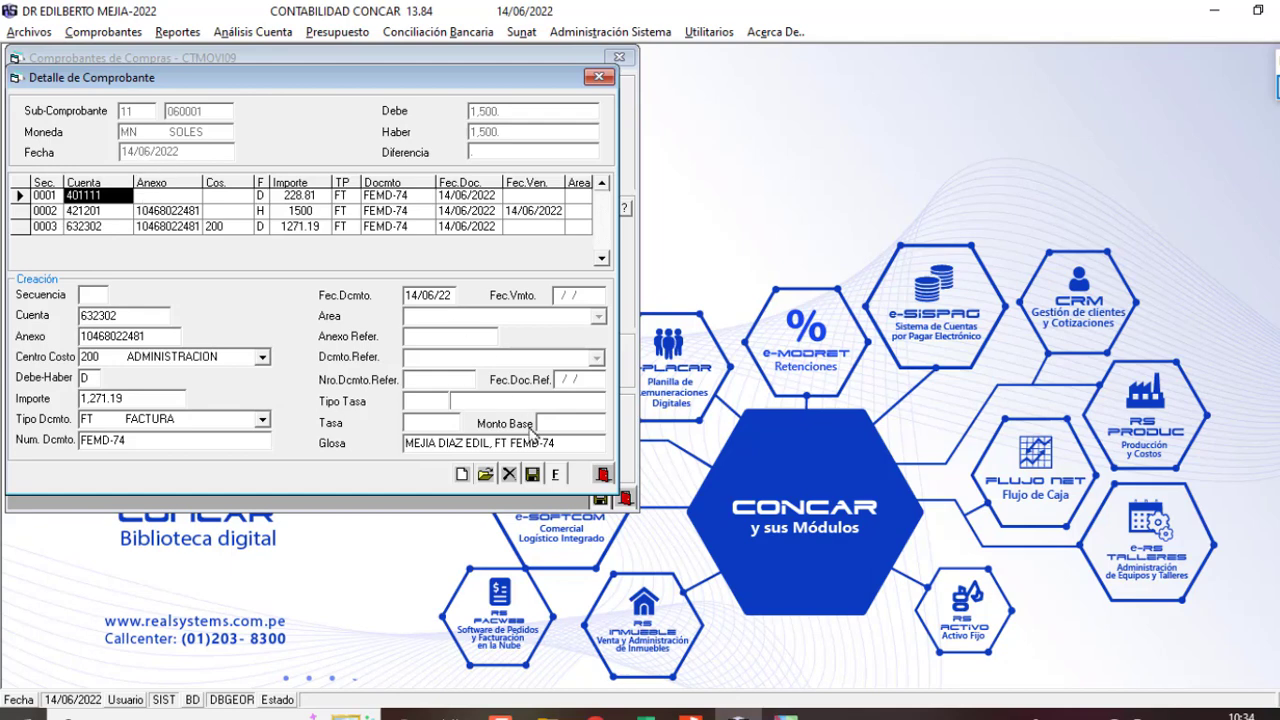
left_click(555, 474)
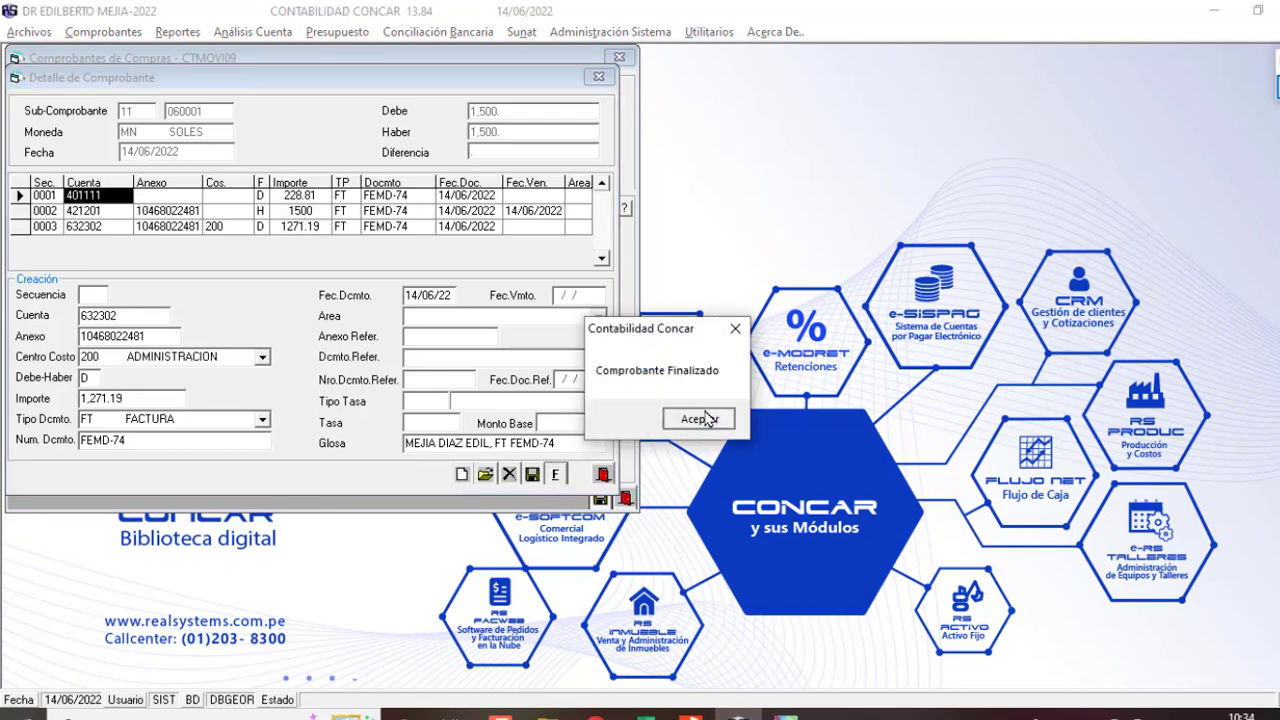
left_click(703, 418)
key("Return")
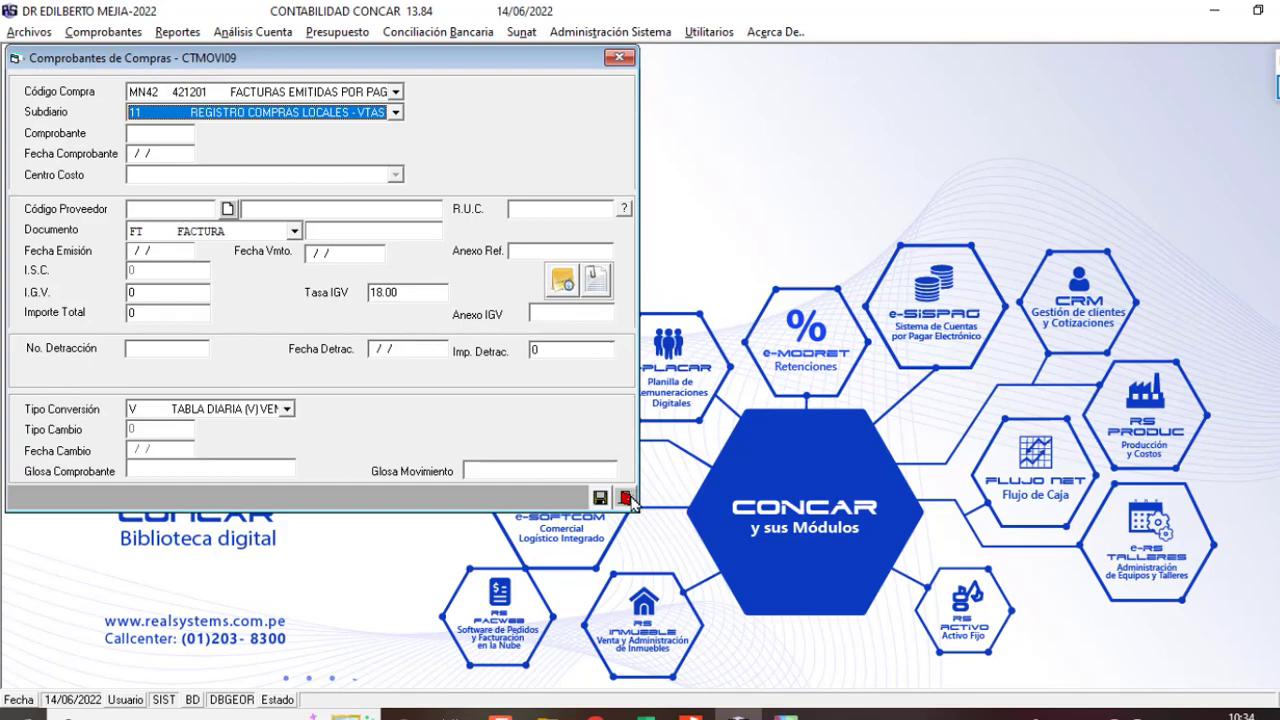
left_click(625, 497)
Step: In Libro1, colour the 421201 entries in B8 and E6 red
mouse_move(645, 712)
left_click(694, 642)
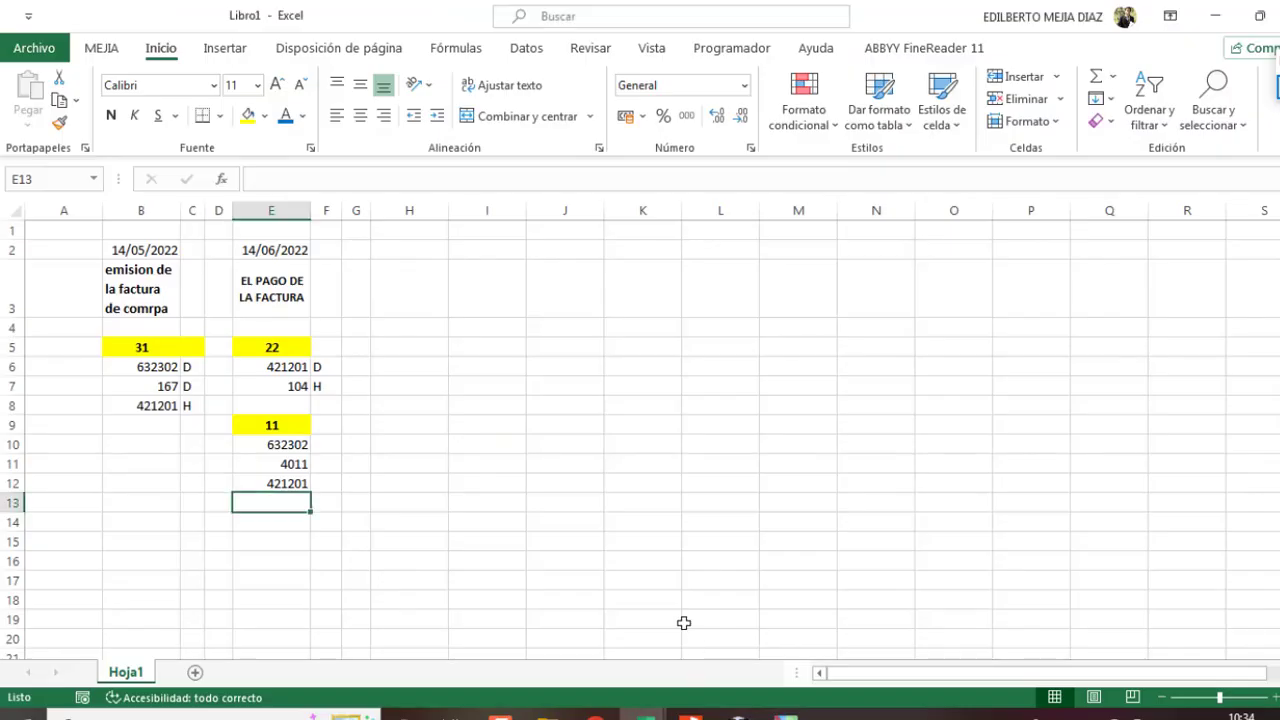
left_click(143, 411)
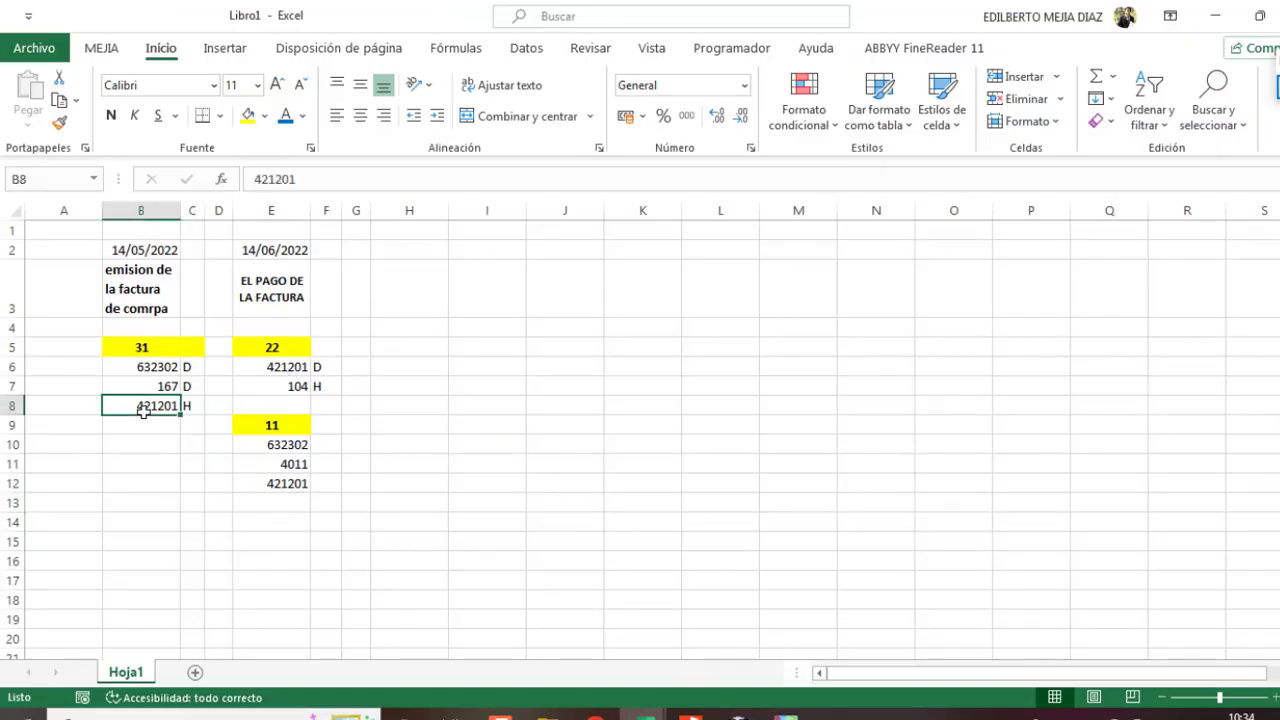
left_click(288, 370, "ctrl")
left_click(302, 116)
left_click(301, 328)
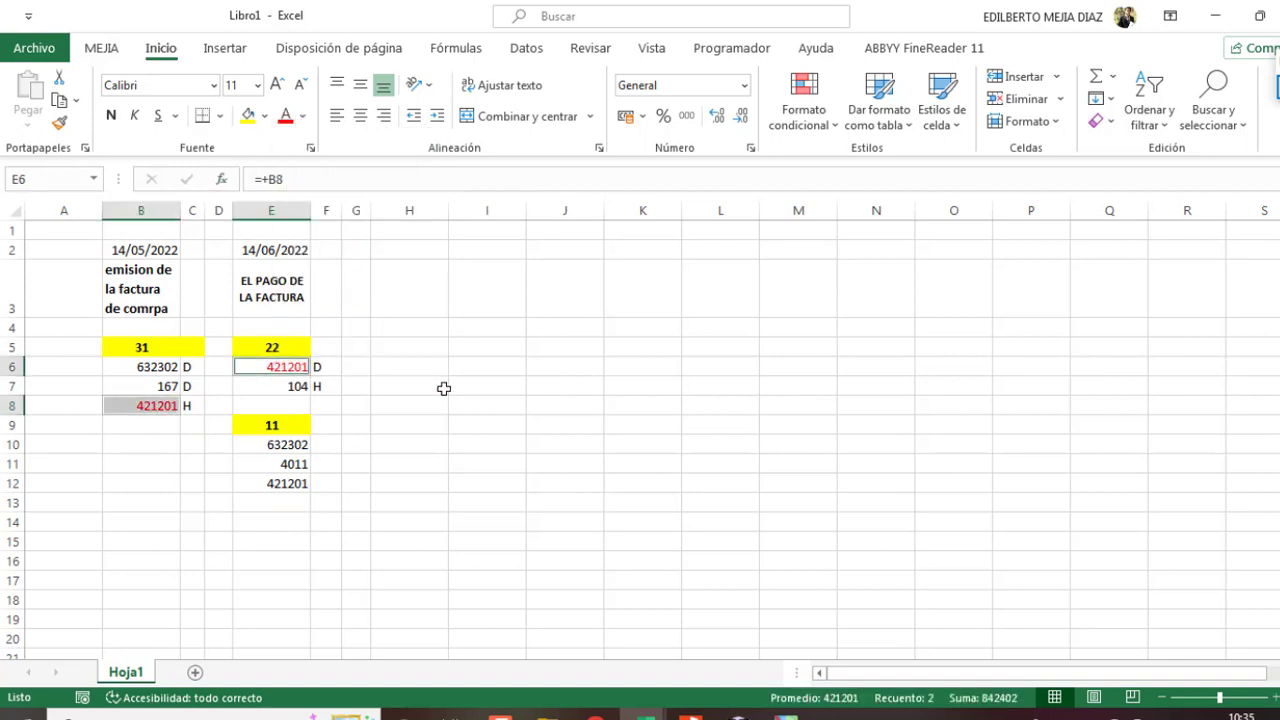
left_click(444, 388)
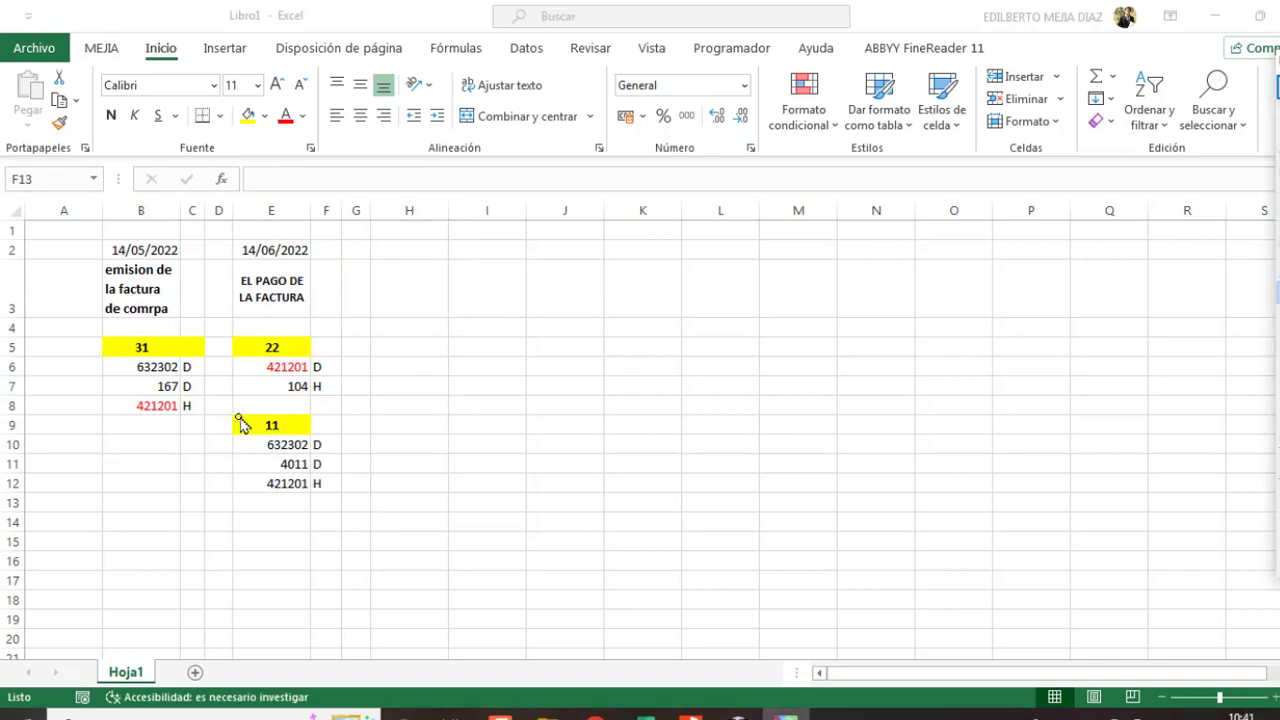
Step: Mark the voucher 11 accounts with the pen, clear it, and copy the yellow 31 header in B5
mouse_move(248, 415)
left_mouse_down()
mouse_move(249, 505)
mouse_move(305, 502)
left_mouse_up()
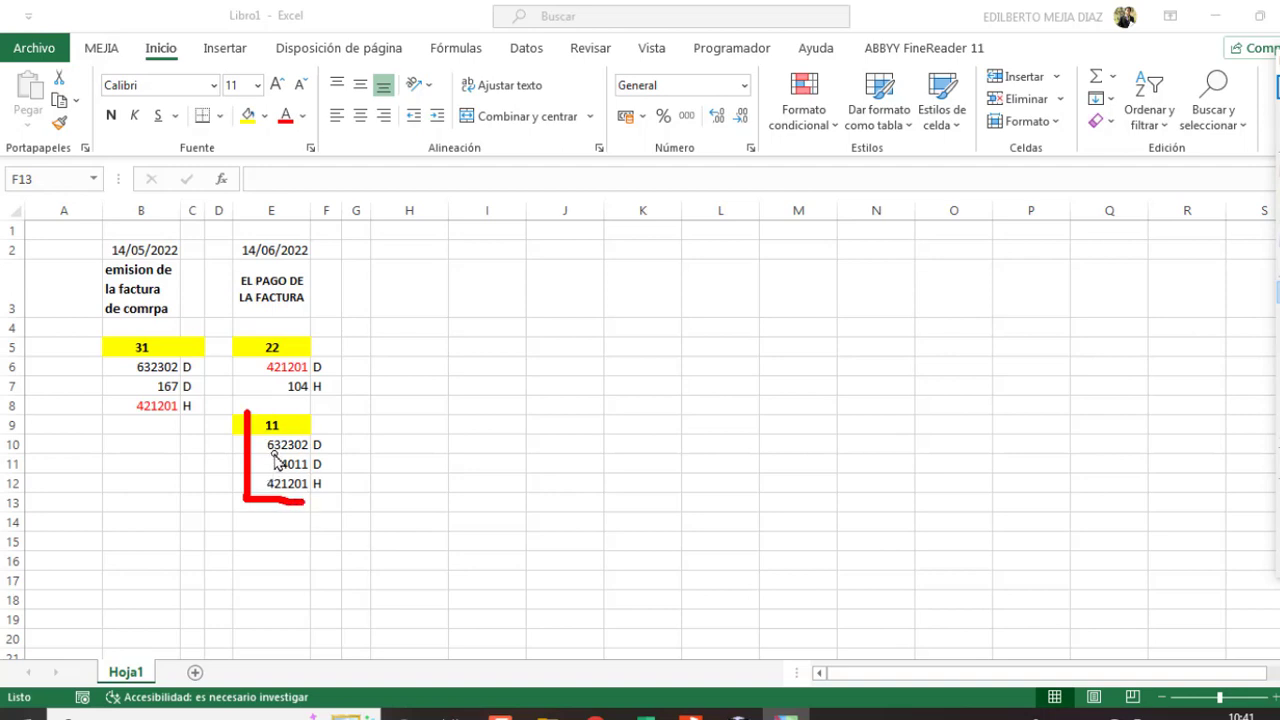
left_click(1277, 88)
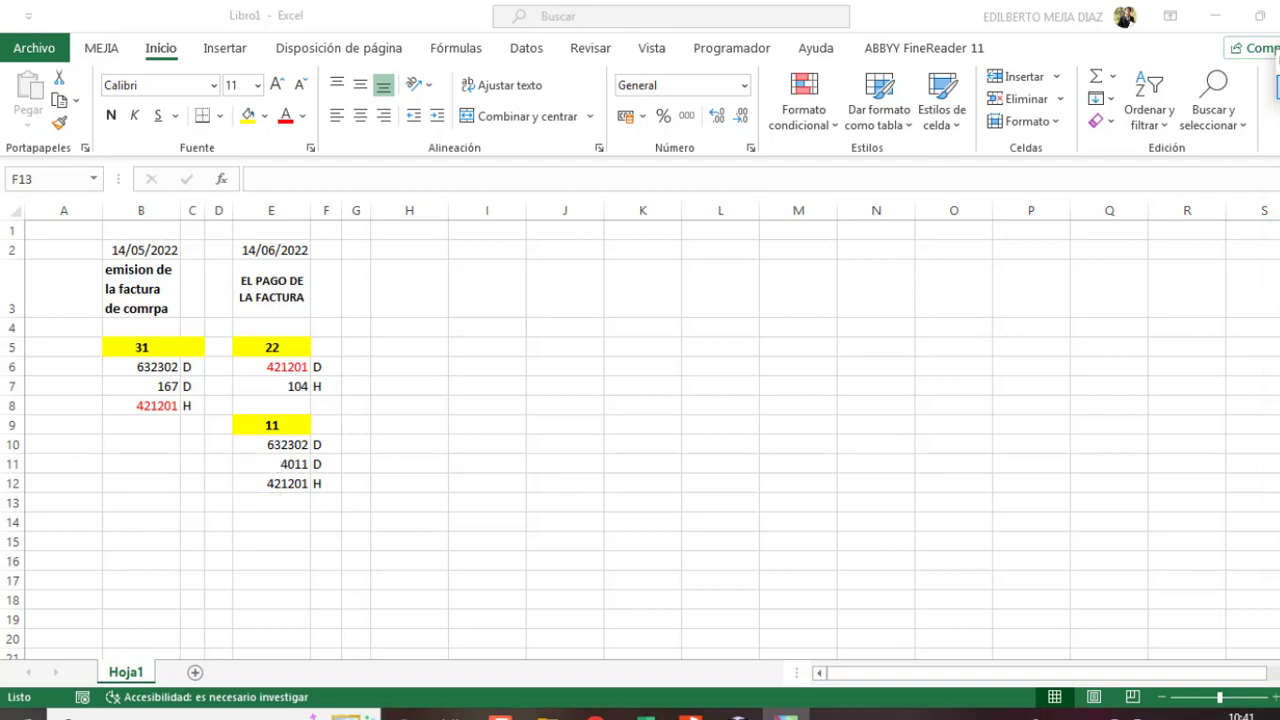
left_click(170, 348)
key("ctrl+c")
Step: Paste the 31 header into E14 and enter 421201 in E15
left_click(286, 515)
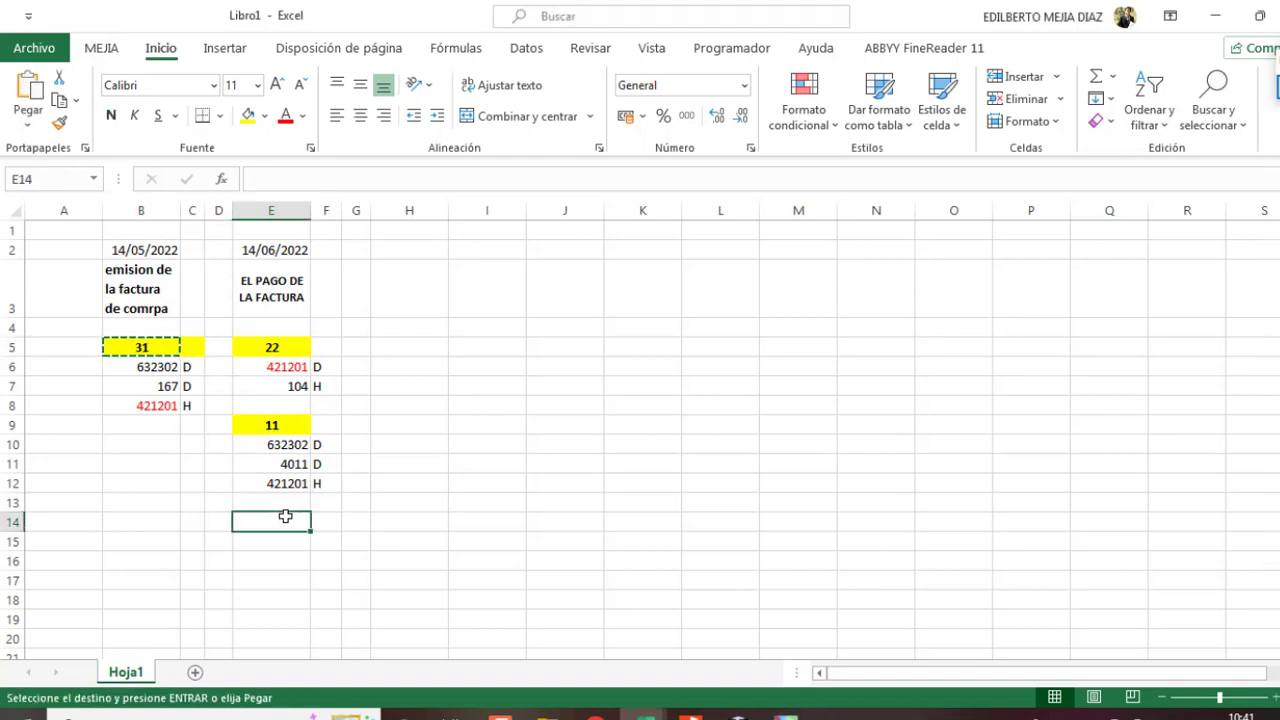
key("ctrl+v")
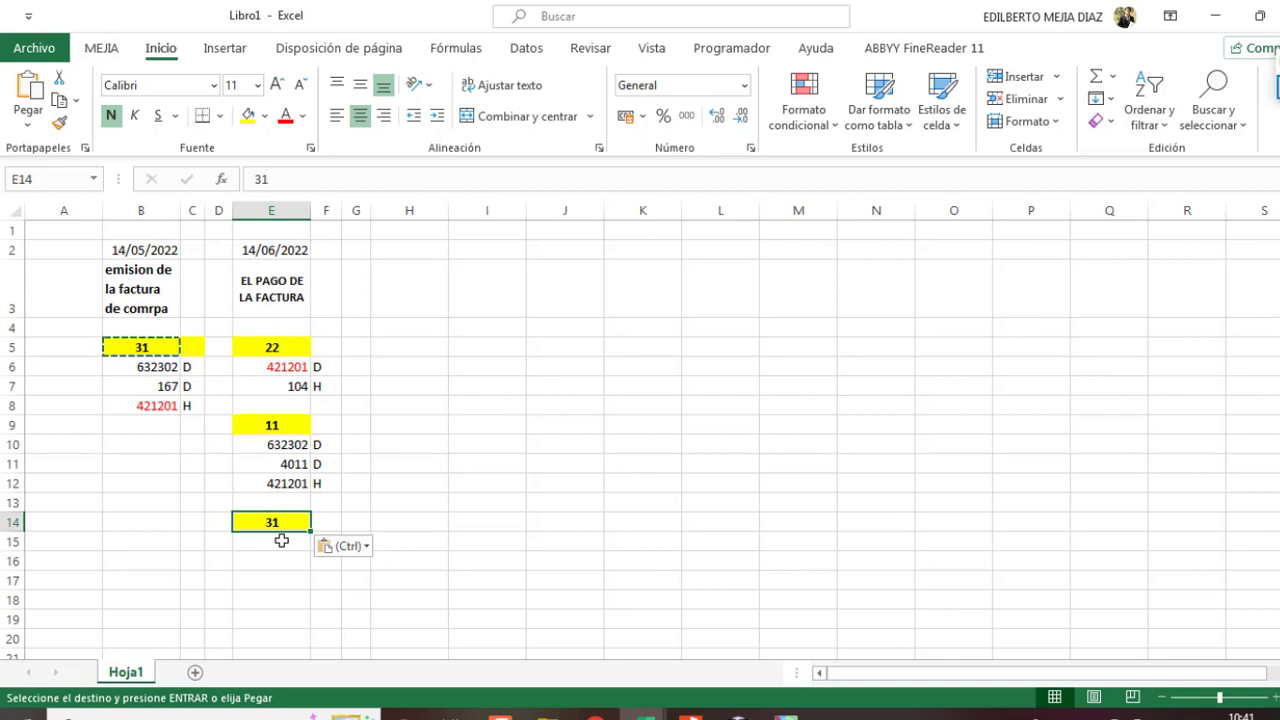
left_click(281, 540)
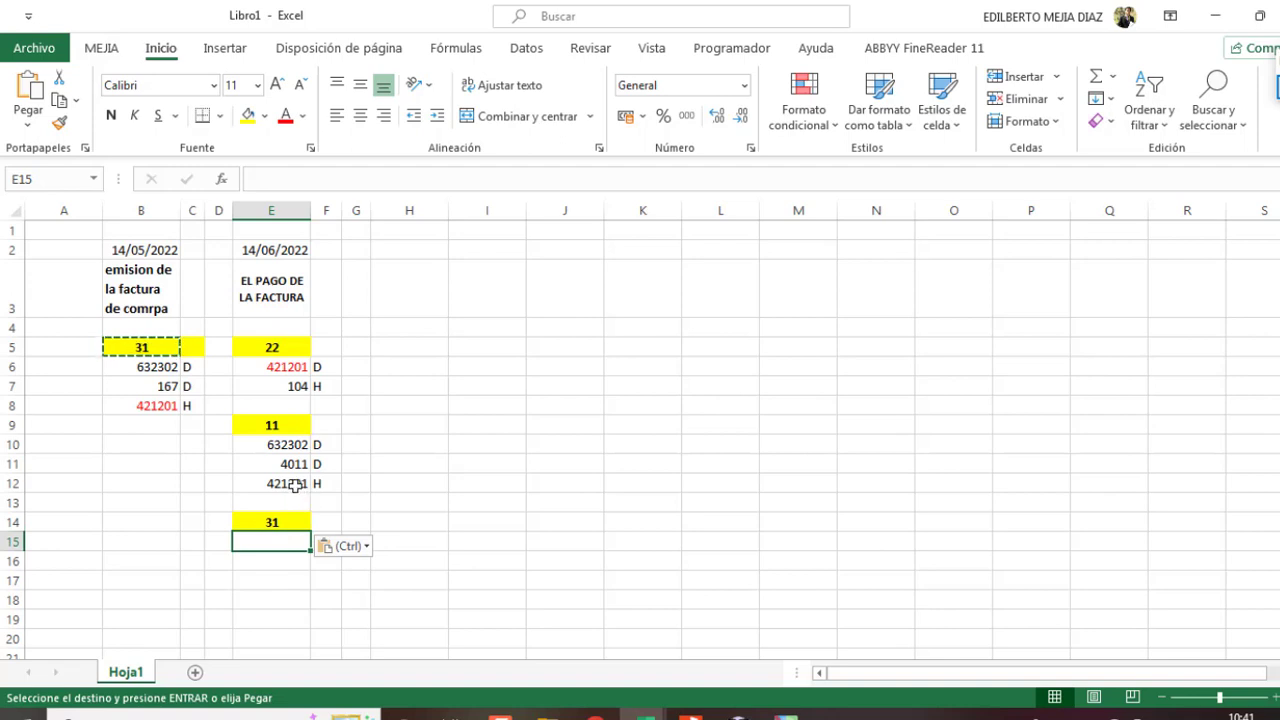
left_click(292, 485)
left_click_drag(294, 486, 320, 484)
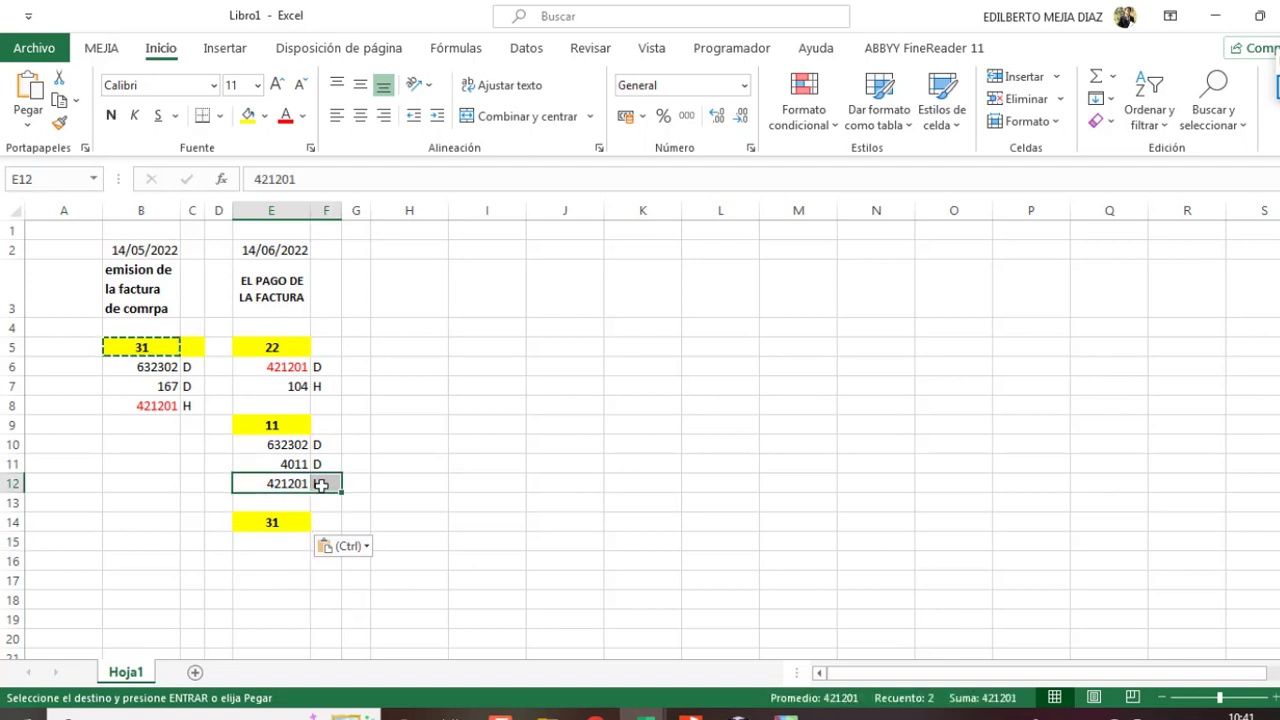
left_click(266, 541)
type("421201")
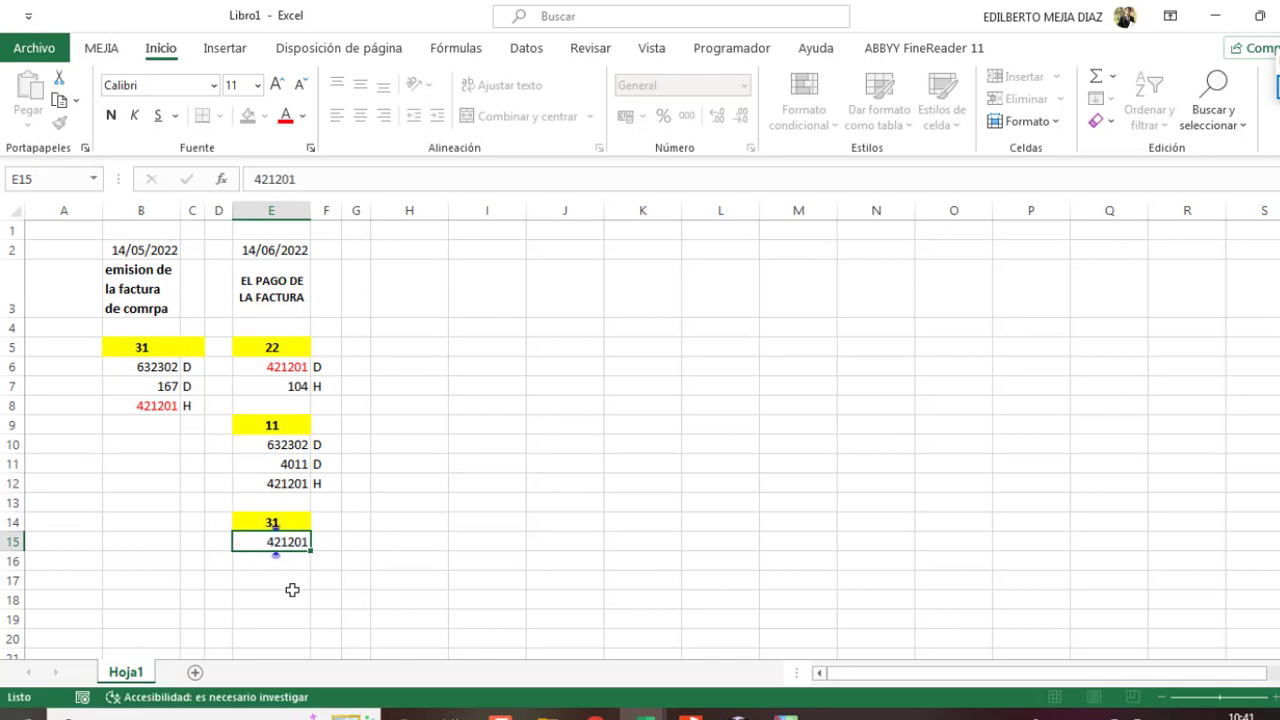
key("Return")
Step: Complete the 421201 D entry in row 15 and colour the 421201 entries red
left_click(324, 538)
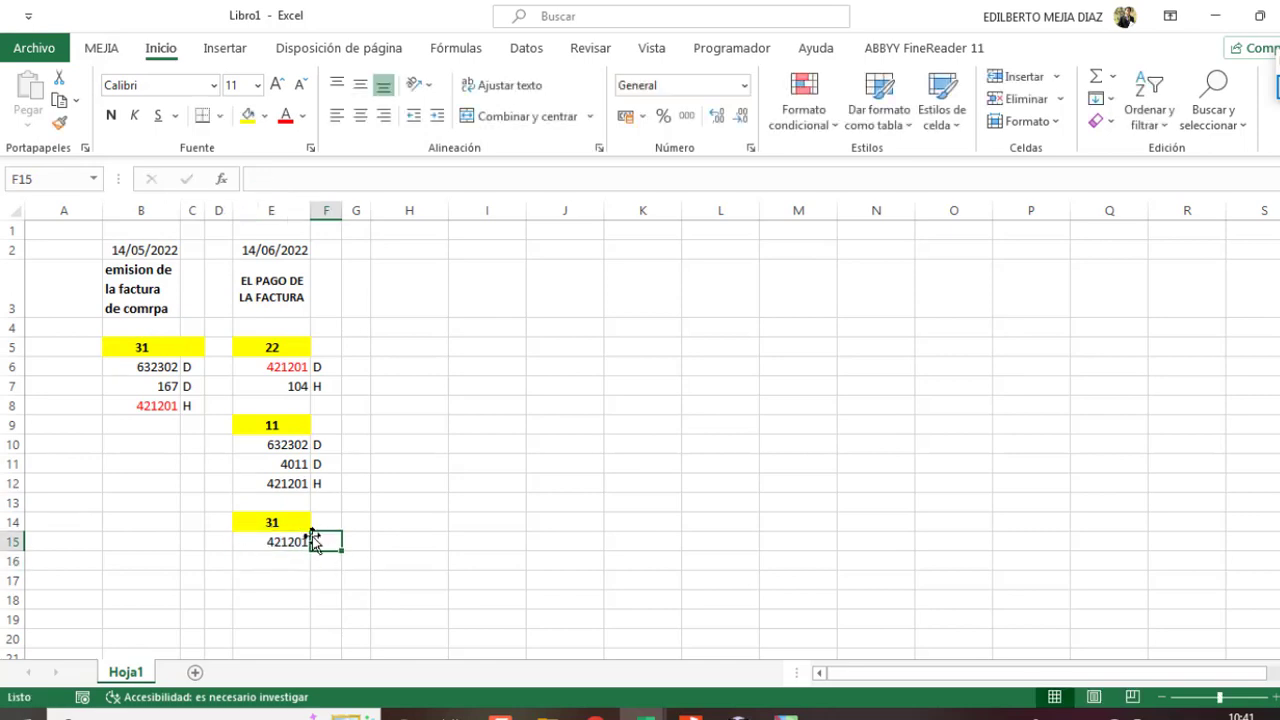
left_click(408, 546)
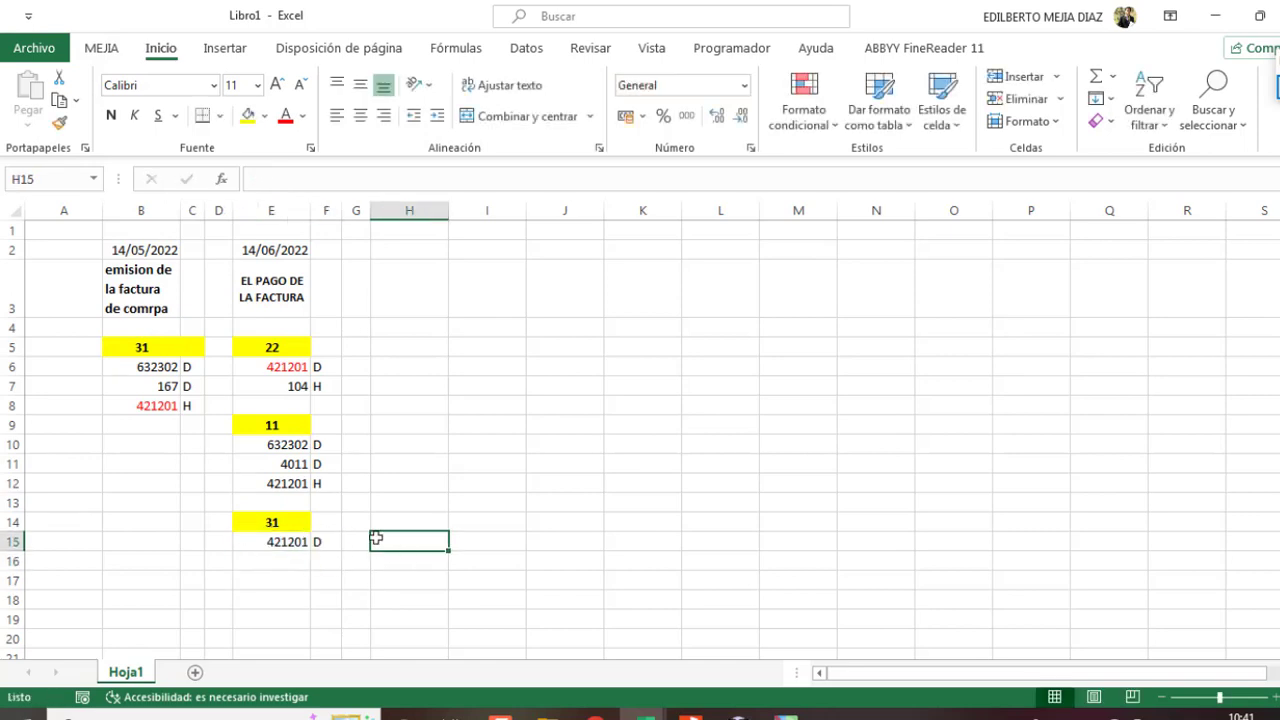
left_click(295, 542)
left_click_drag(310, 542, 328, 542)
left_click(310, 484, "ctrl")
key("ctrl+v")
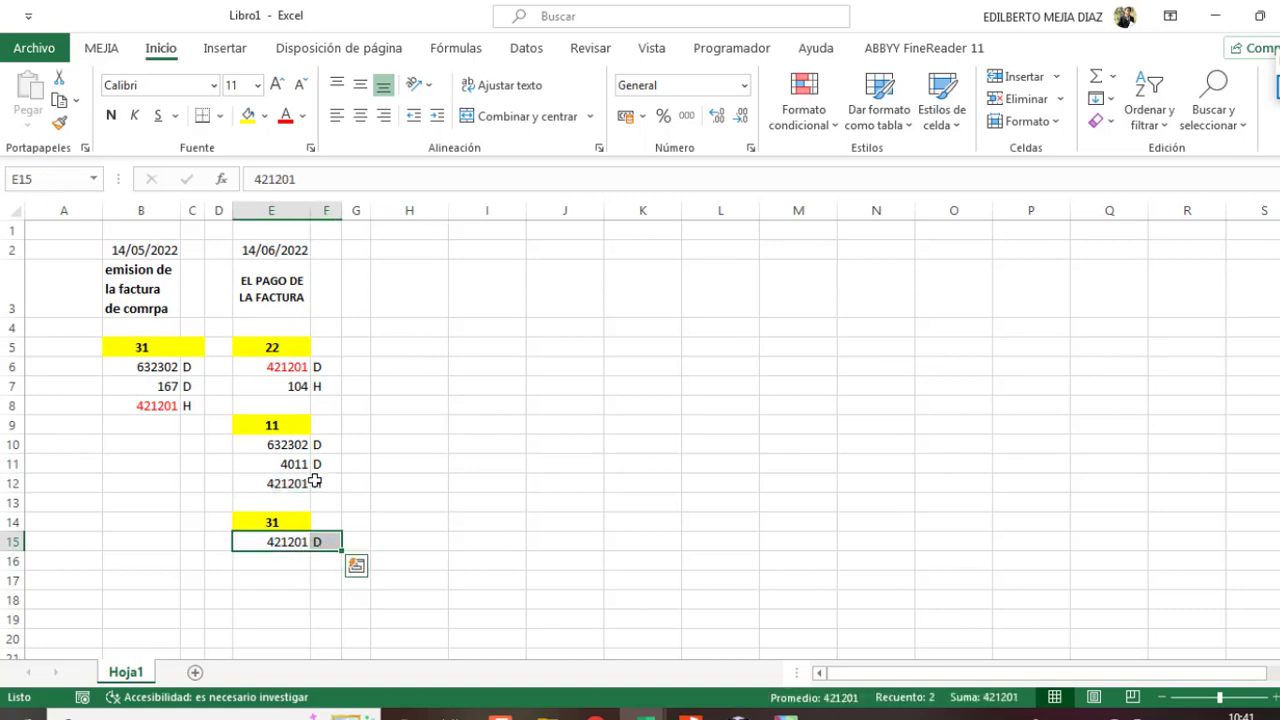
left_click(288, 484)
key("ctrl+v")
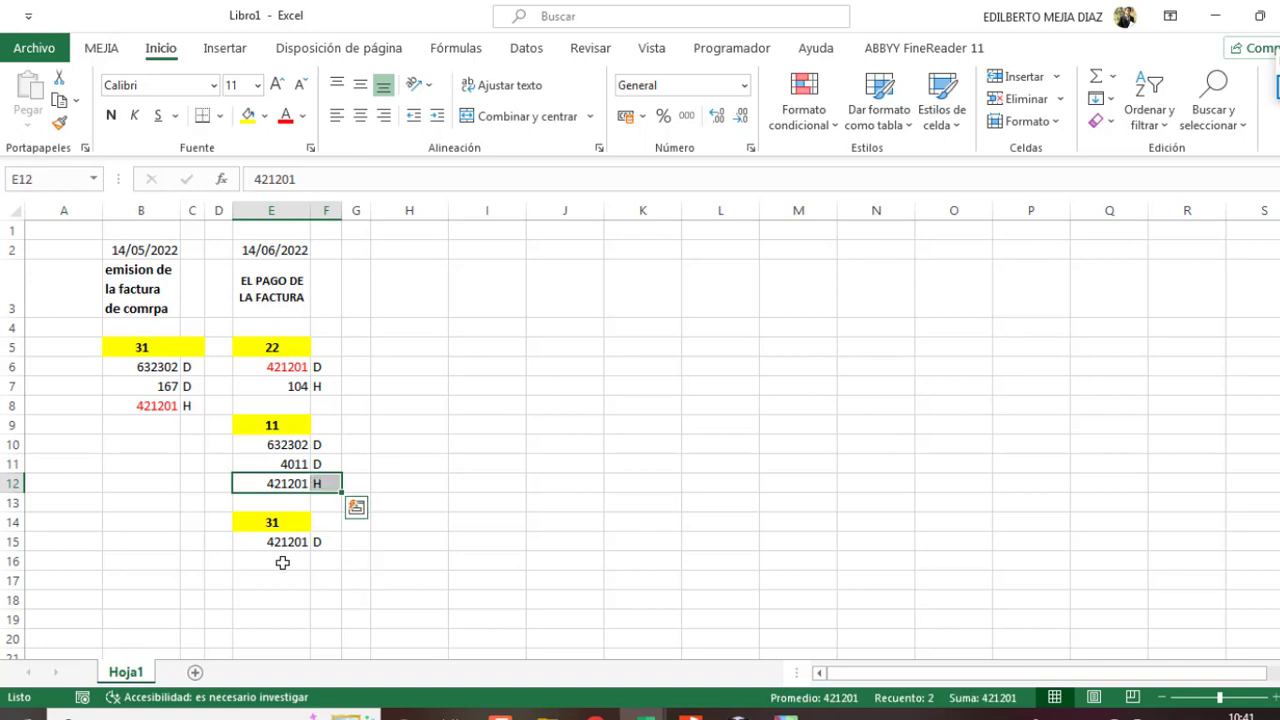
left_click(298, 542, "ctrl")
left_click(317, 542, "ctrl")
left_click(285, 115)
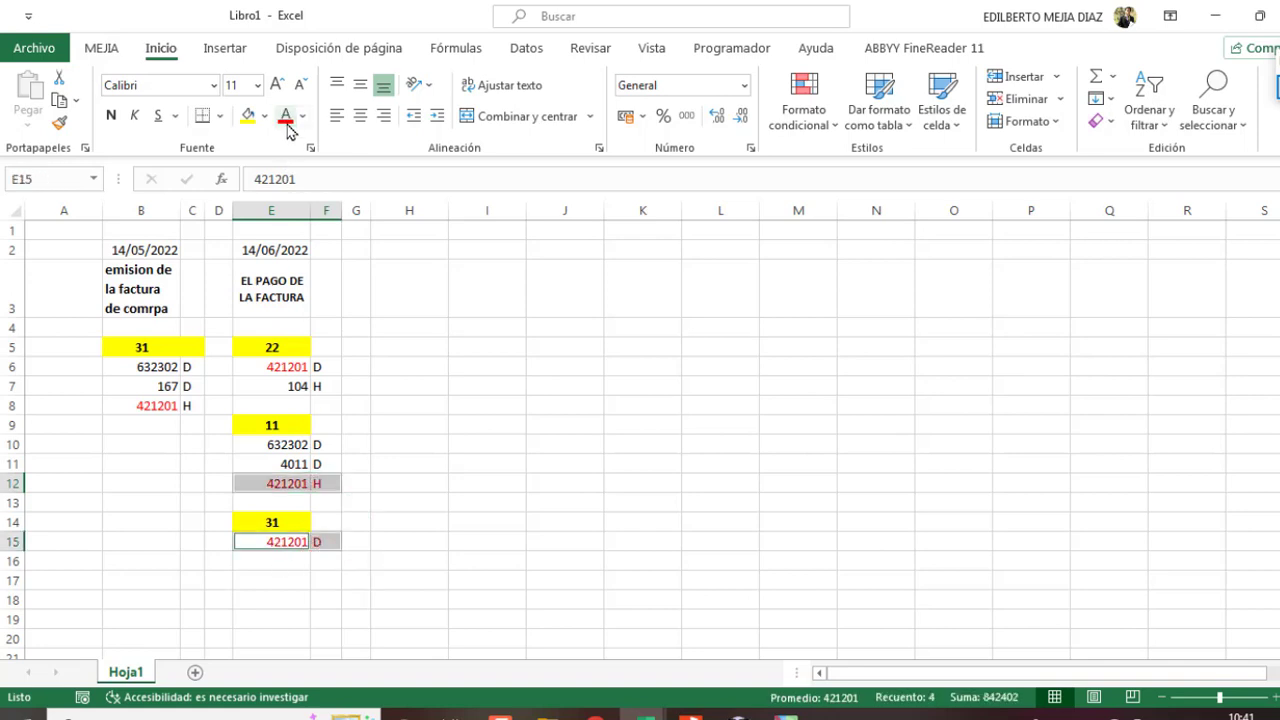
left_click(416, 549)
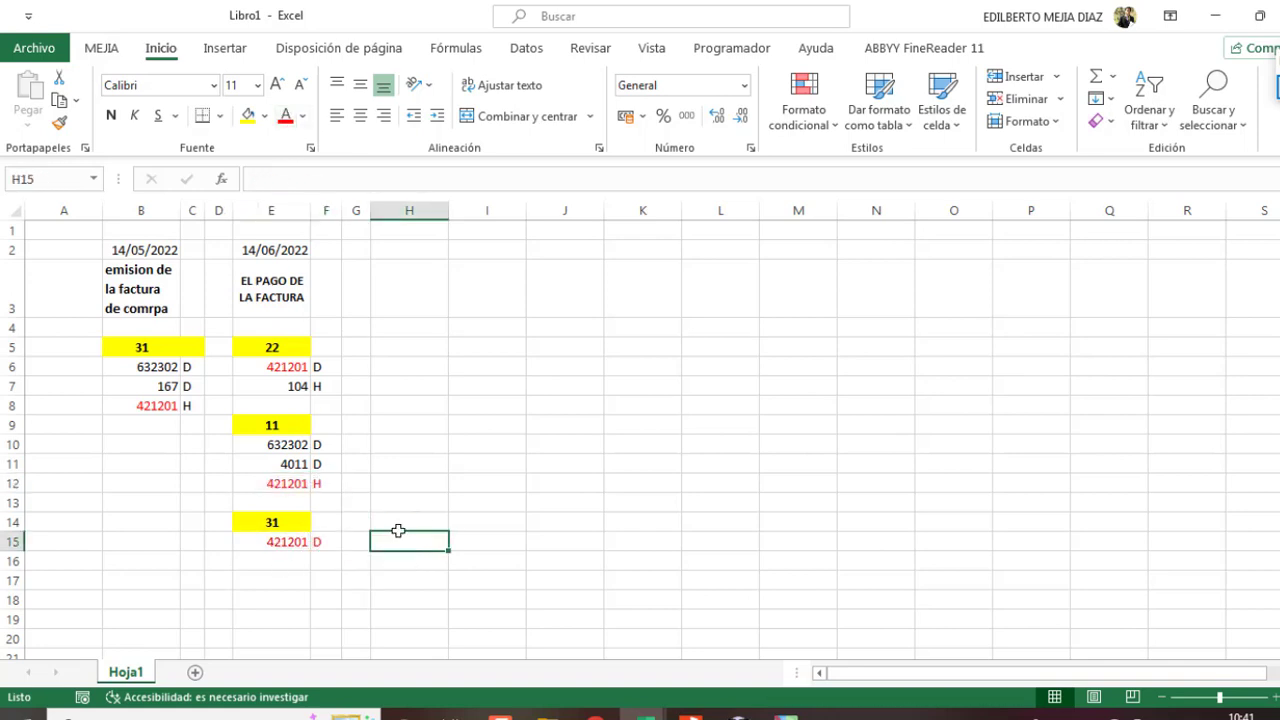
Step: Enter 167 with side H in row 16 and colour both 167 entries red
left_click(298, 564)
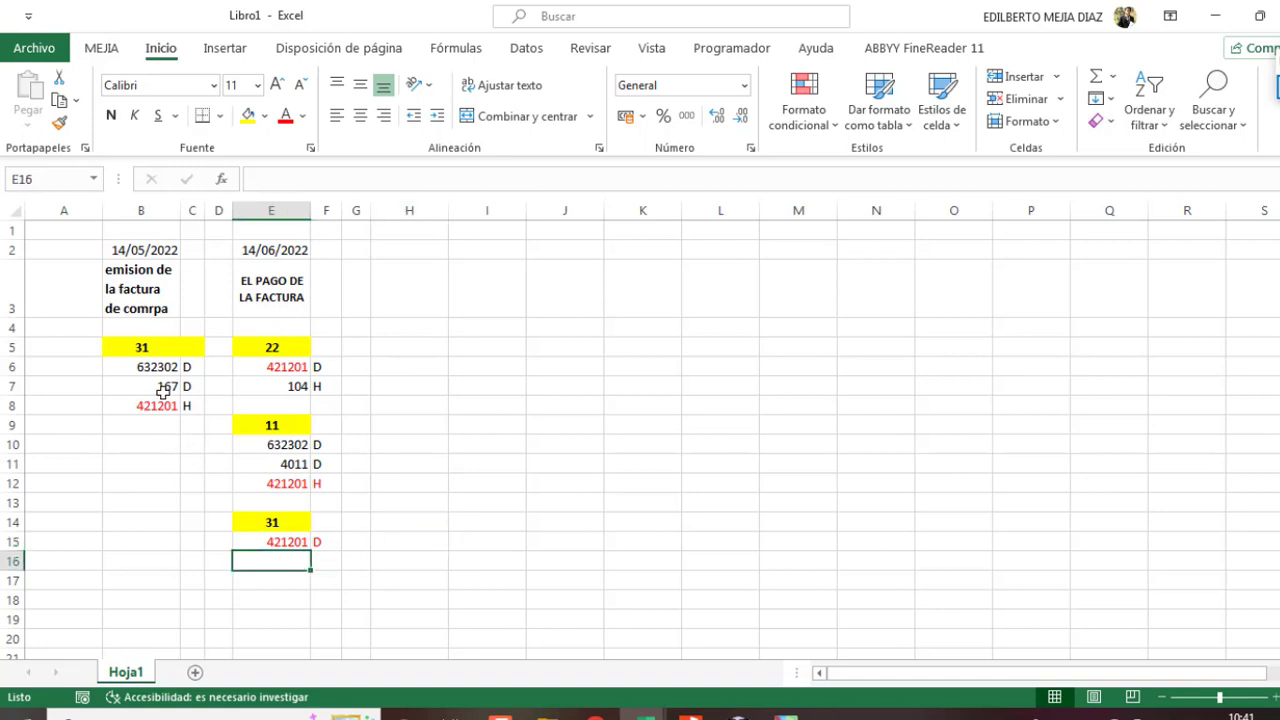
type("167")
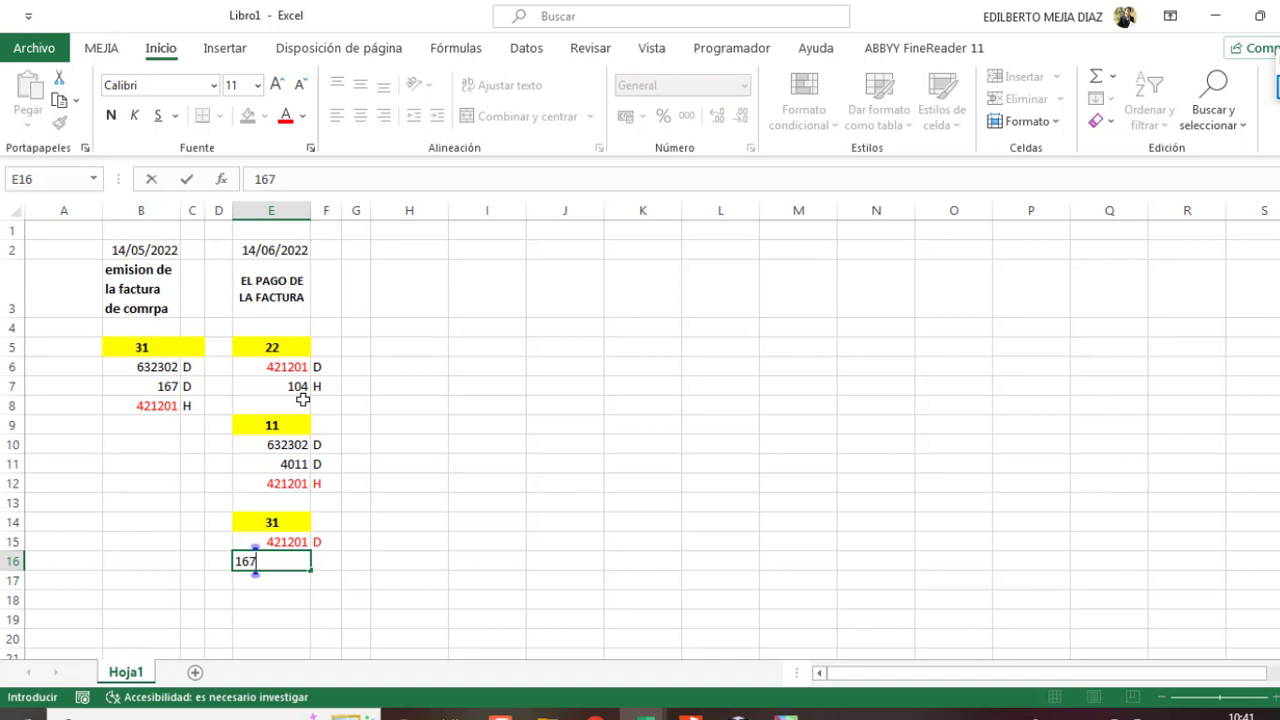
key("Return")
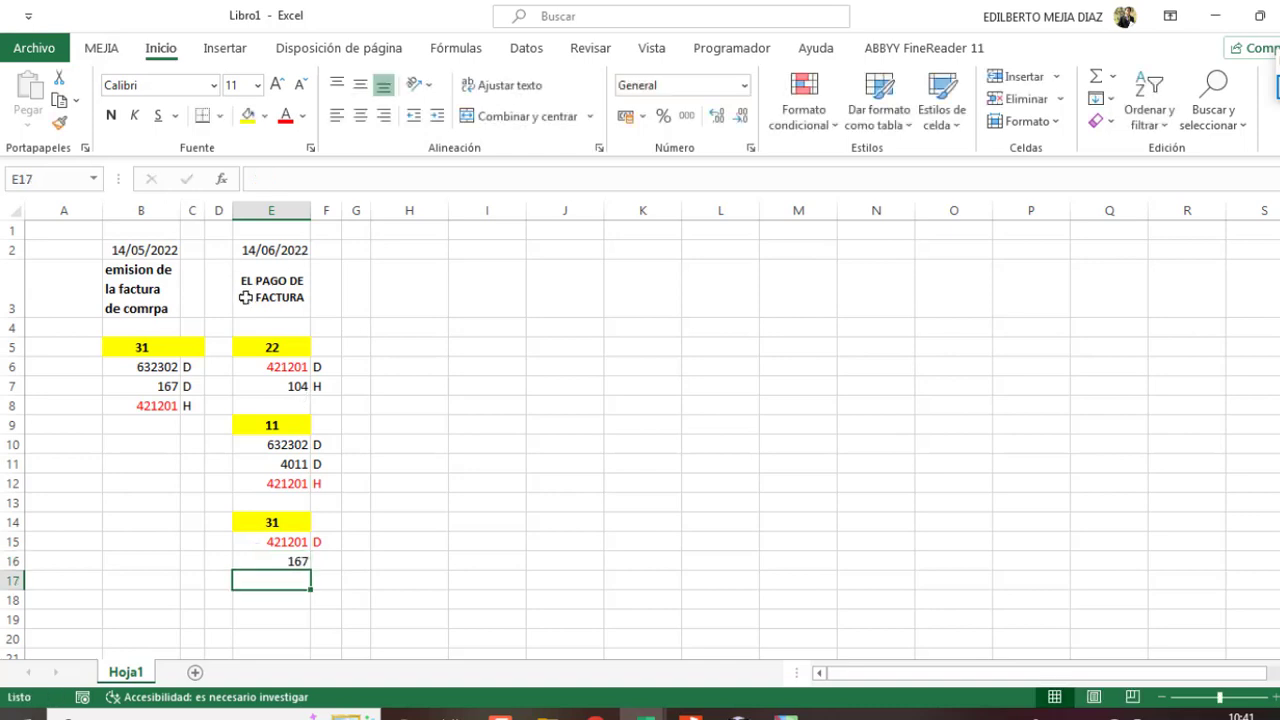
left_click(330, 563)
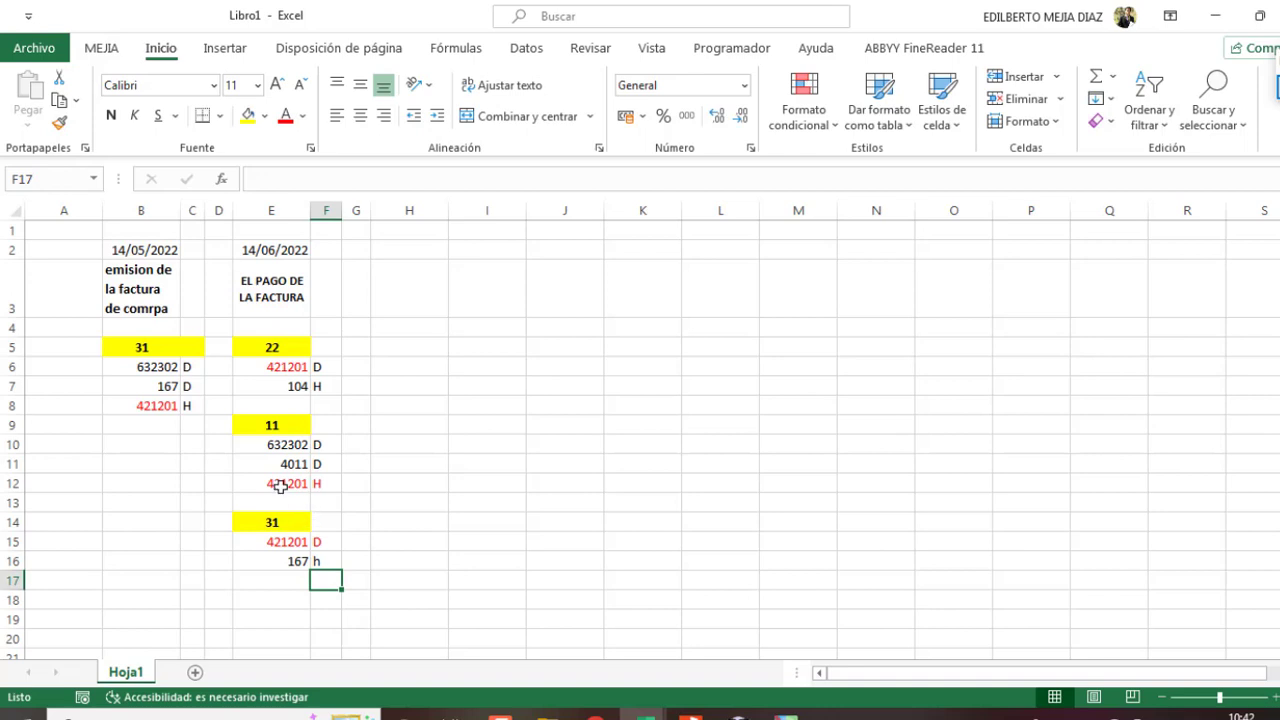
left_click(321, 558)
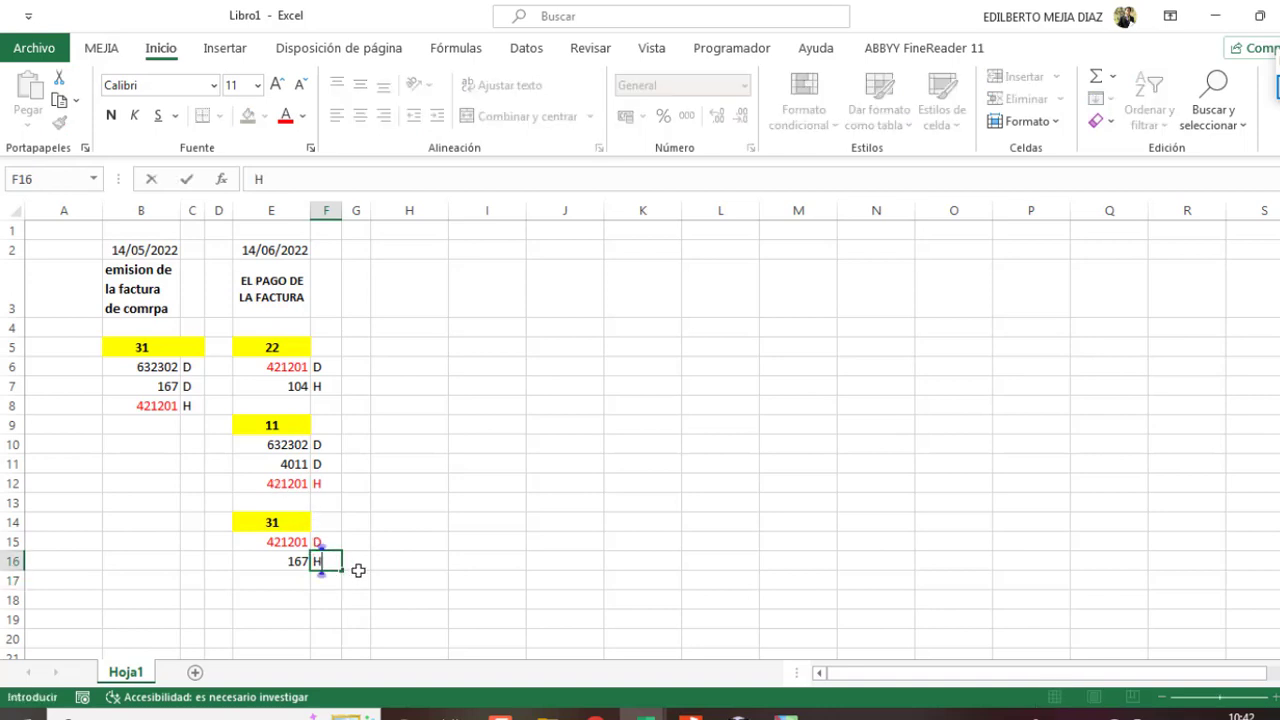
left_click(355, 578)
left_click(170, 392)
left_click_drag(170, 392, 172, 392)
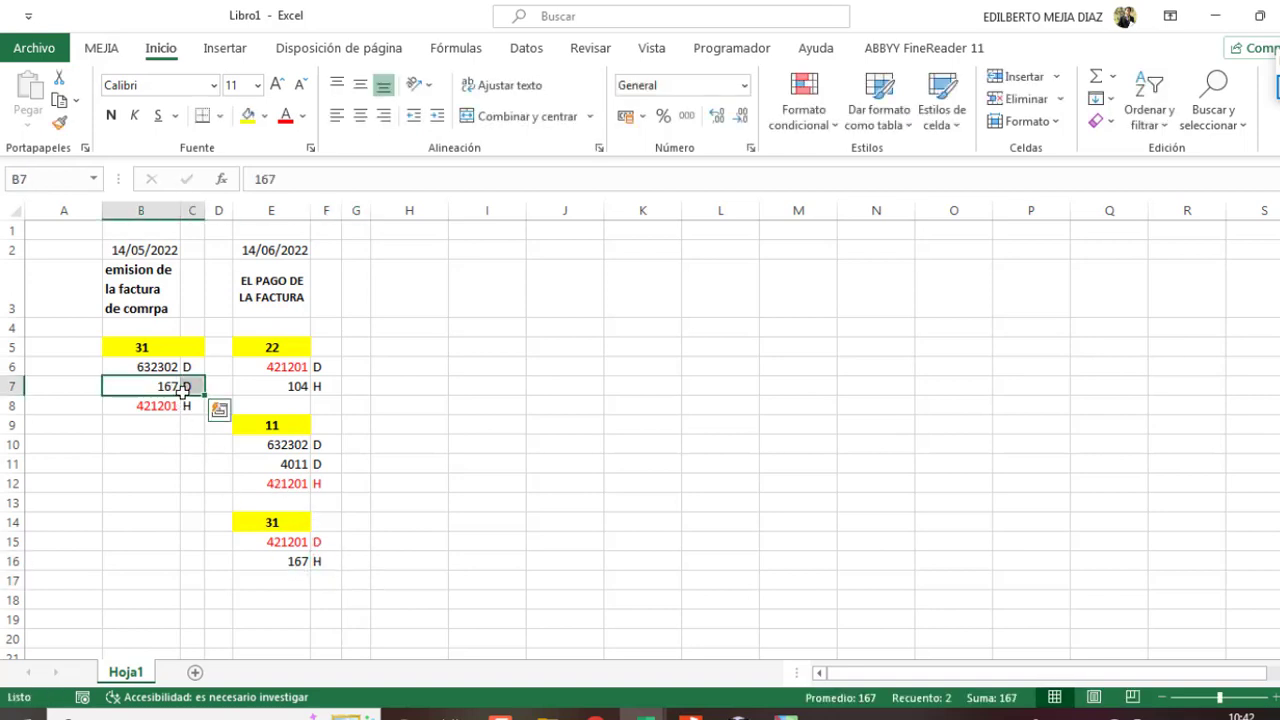
left_click_drag(277, 561, 321, 562)
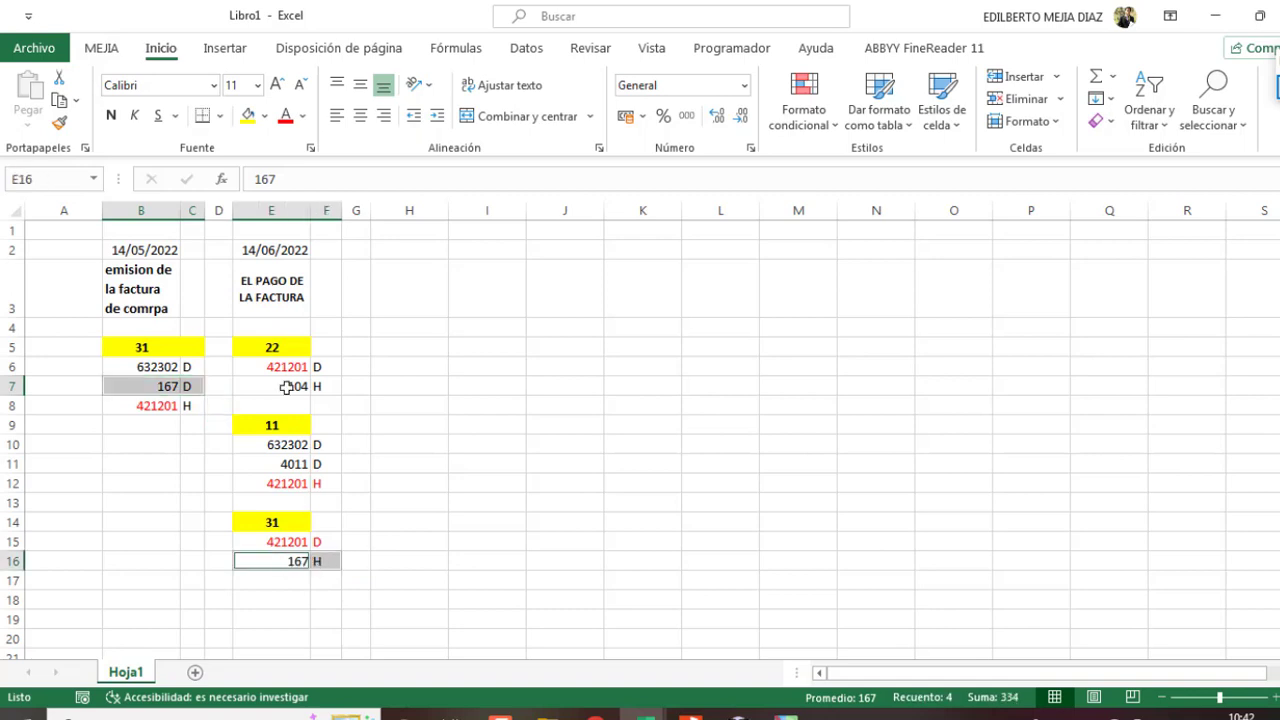
left_click(285, 115)
Step: Enter account 632302 with side H in row 17
left_click(285, 582)
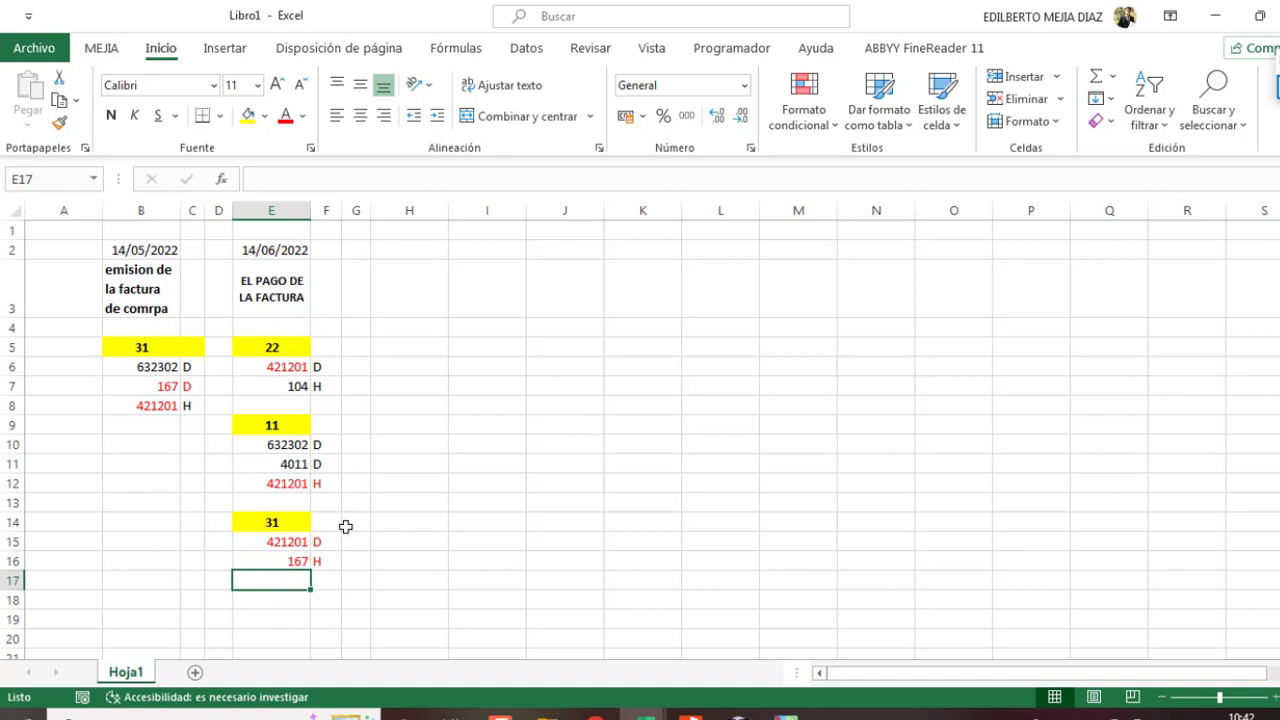
type("632302")
key("Return")
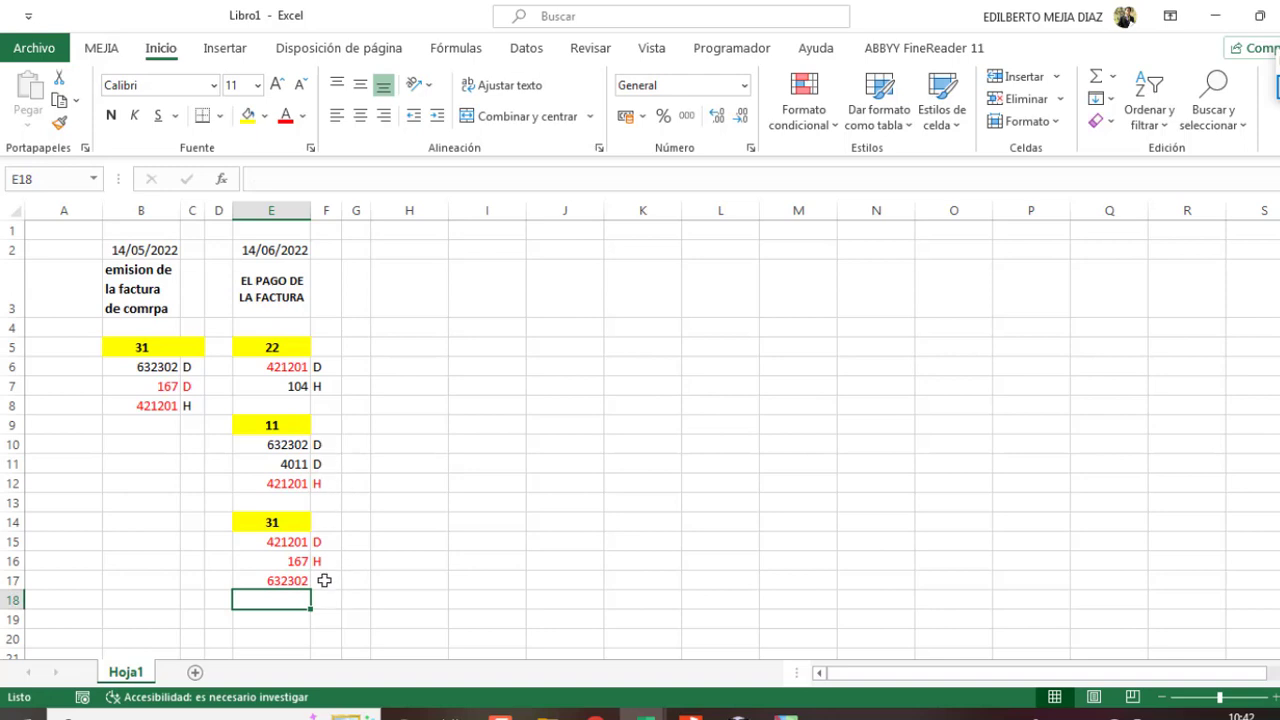
left_click(325, 581)
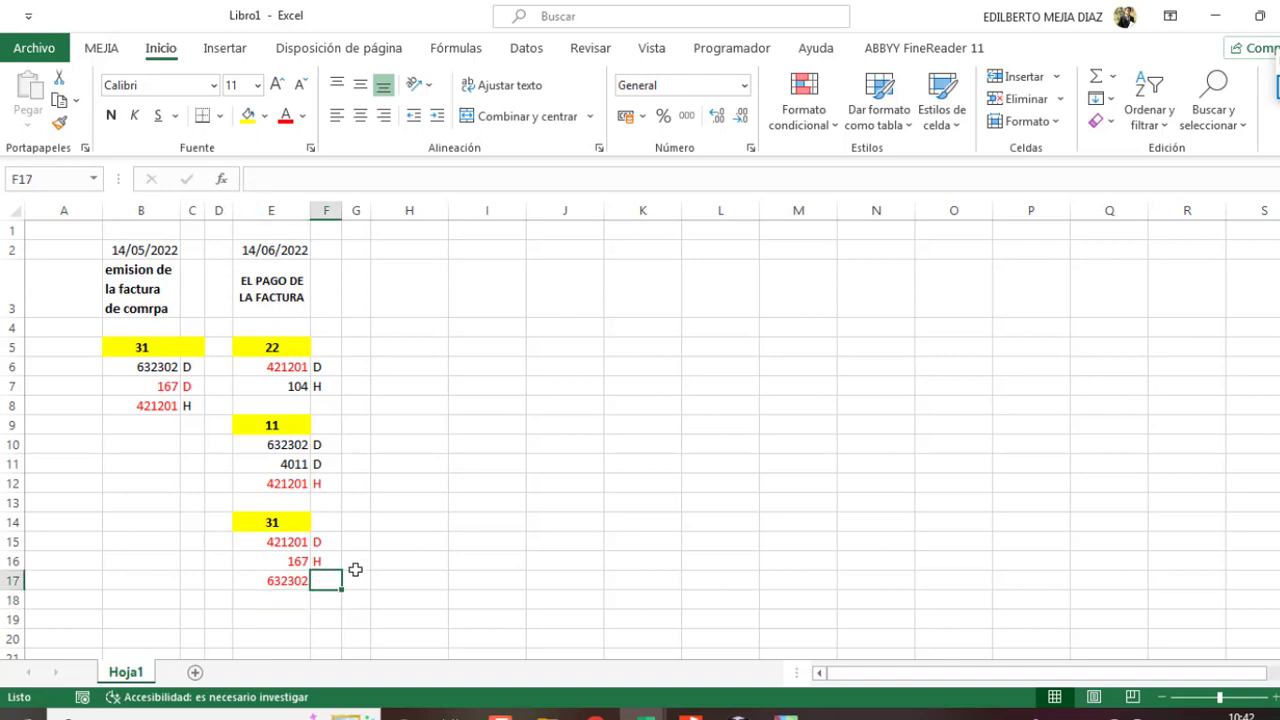
type("H")
key("Return")
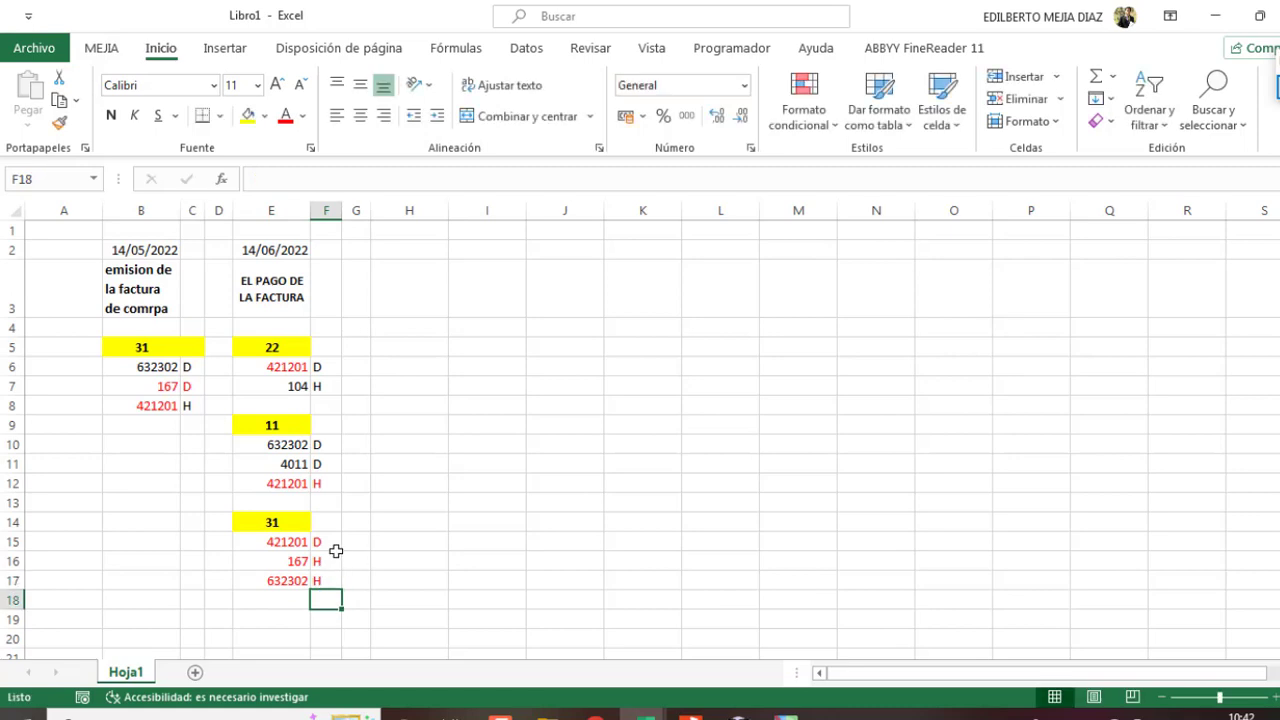
Step: Colour the 632302 D entry in E10:F10 red
left_click_drag(271, 444, 333, 444)
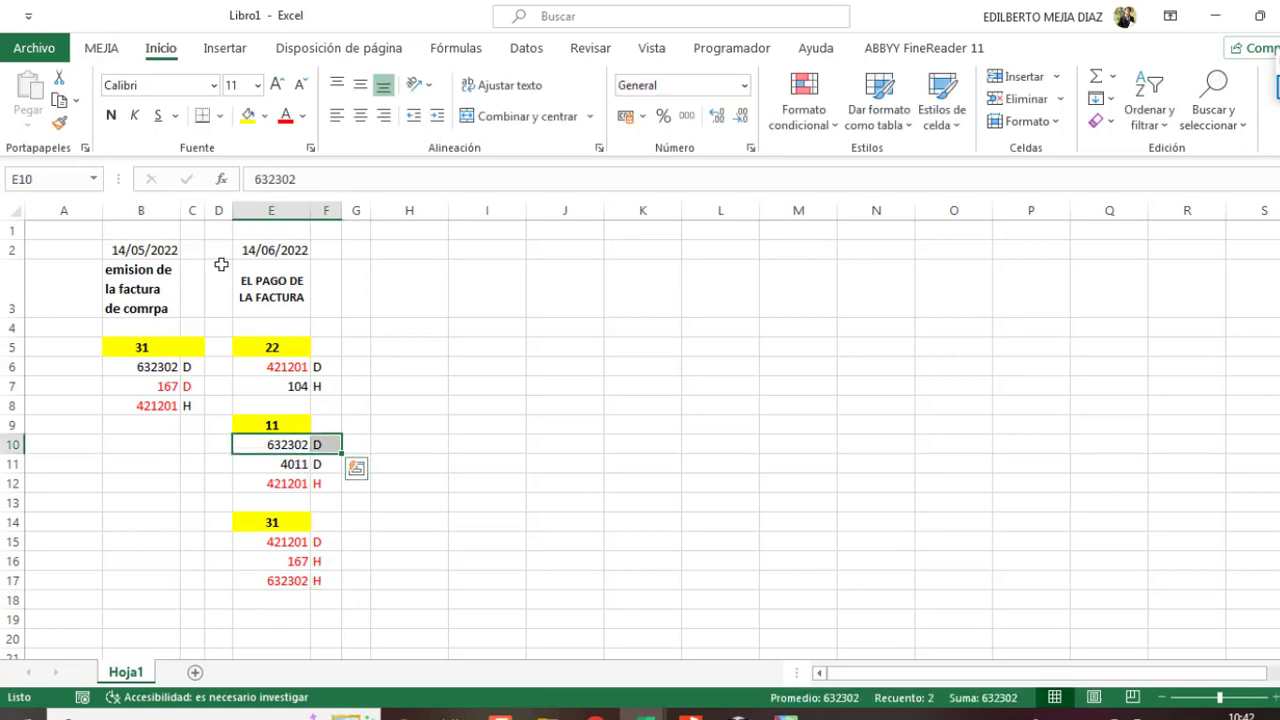
left_click(288, 118)
left_click(454, 408)
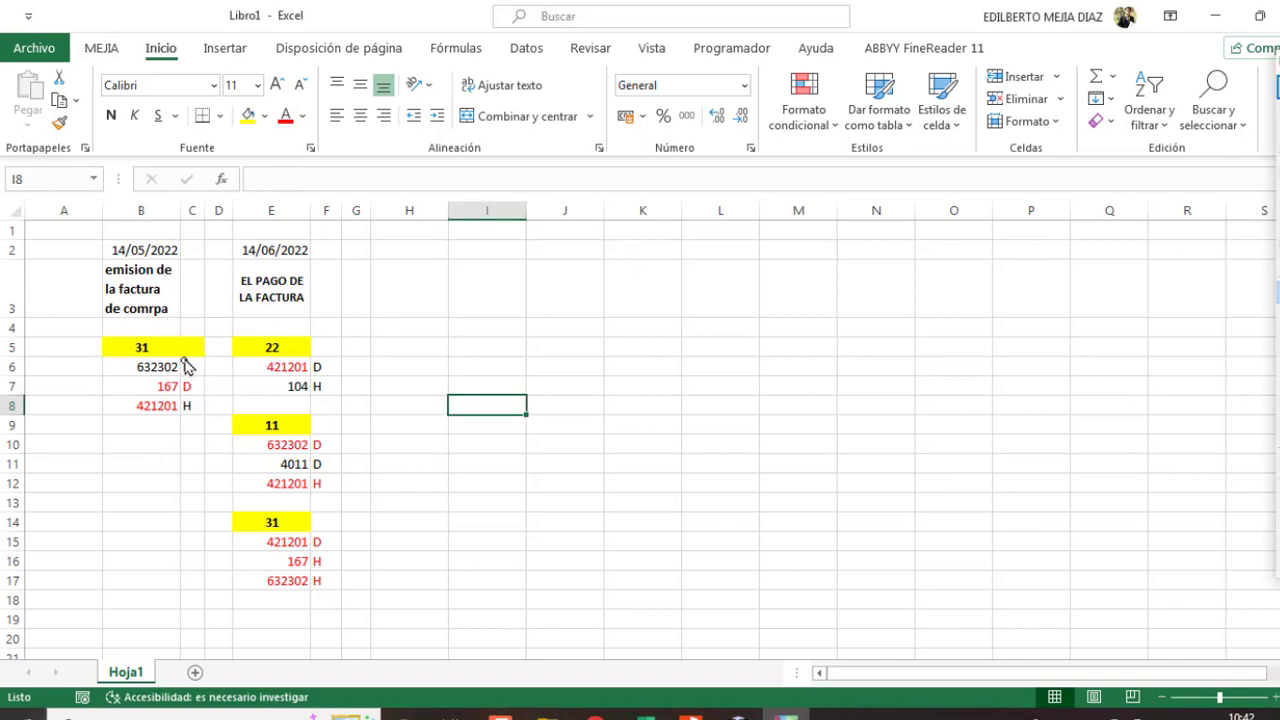
Step: Annotate the 632302, 4011 and 104 H entries with arrows, clear them, and return to CONCAR
mouse_move(206, 343)
left_mouse_down()
mouse_move(188, 370)
mouse_move(204, 366)
left_mouse_up()
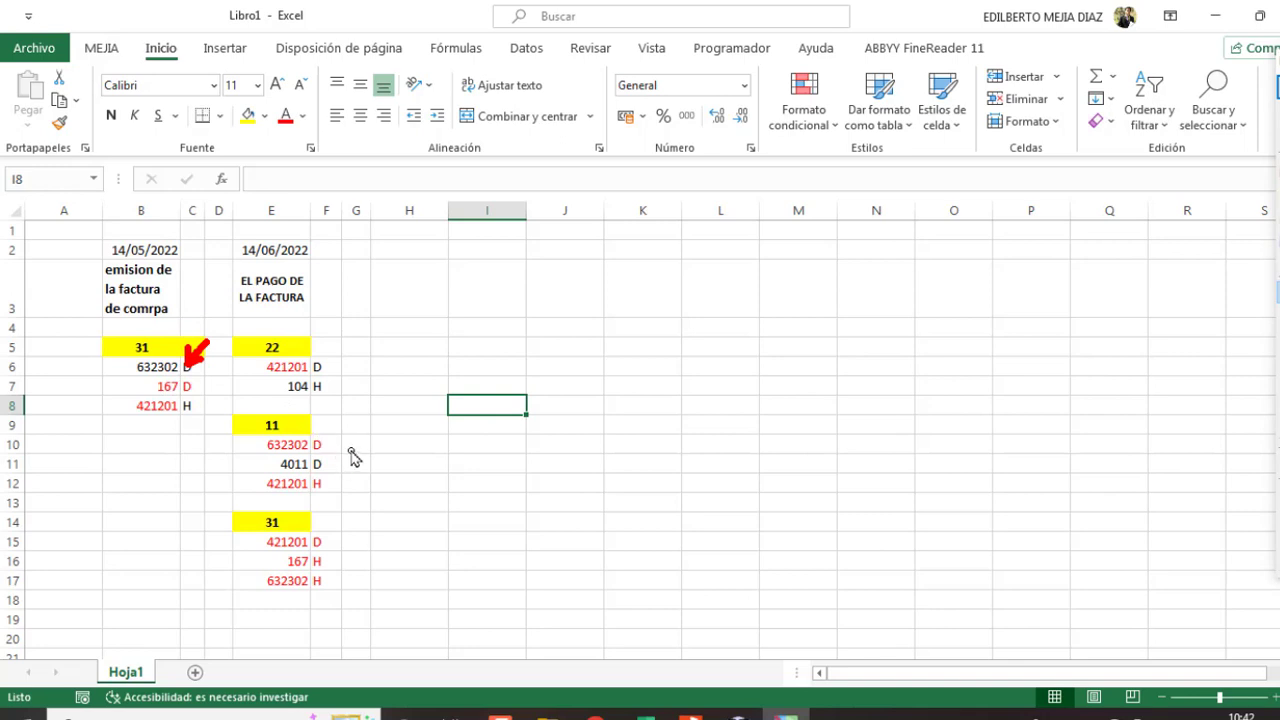
left_click_drag(358, 444, 330, 466)
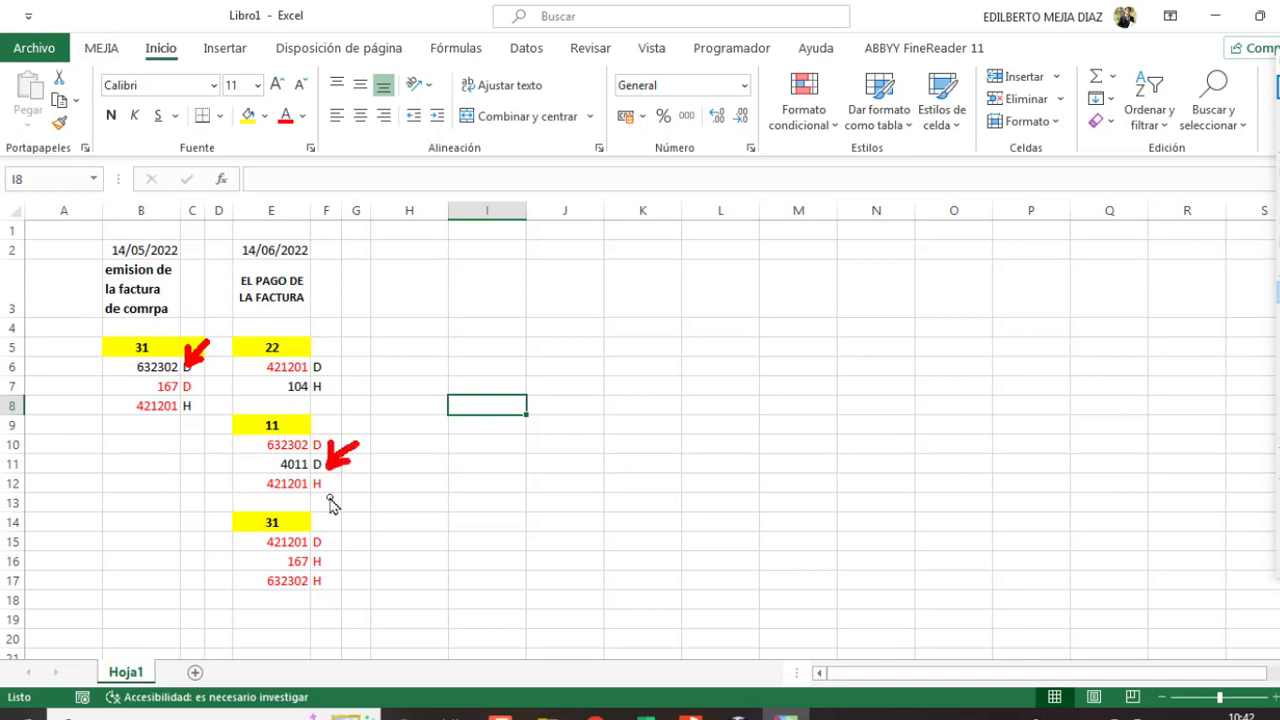
left_click_drag(356, 363, 333, 396)
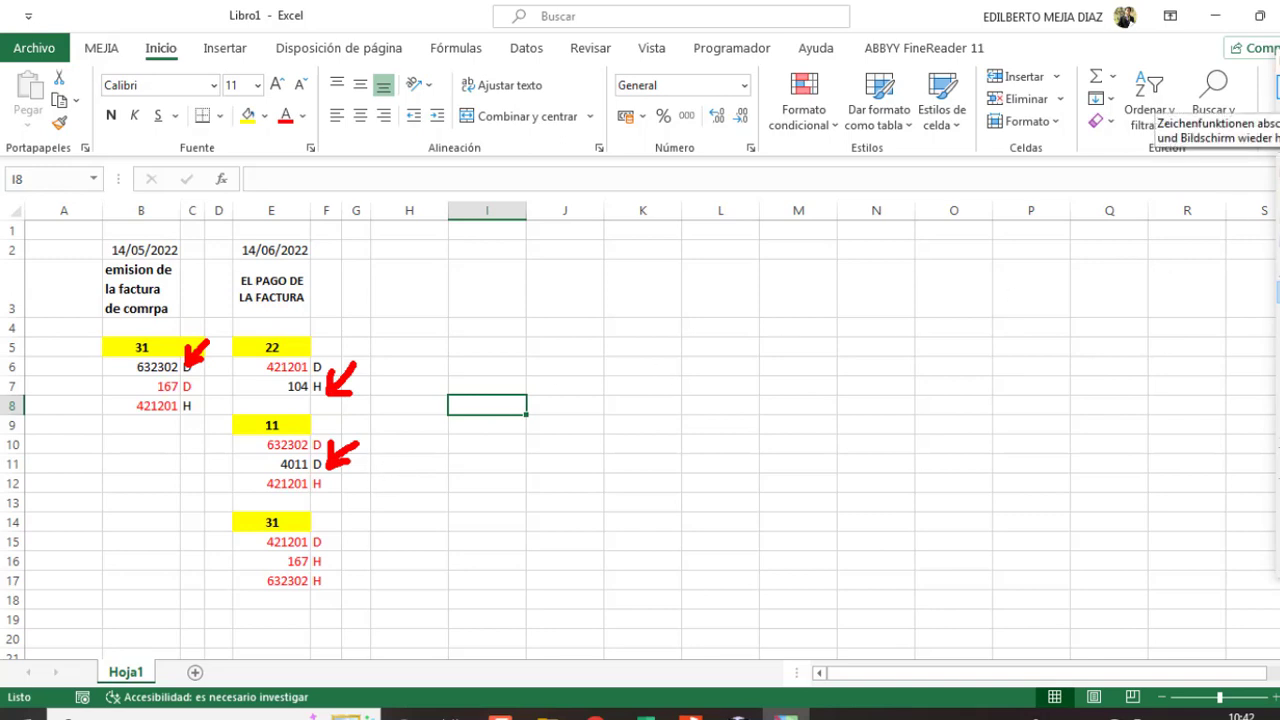
mouse_move(214, 514)
left_mouse_down()
mouse_move(322, 514)
mouse_move(337, 562)
mouse_move(318, 600)
mouse_move(221, 602)
mouse_move(226, 522)
left_mouse_up()
left_click(1277, 88)
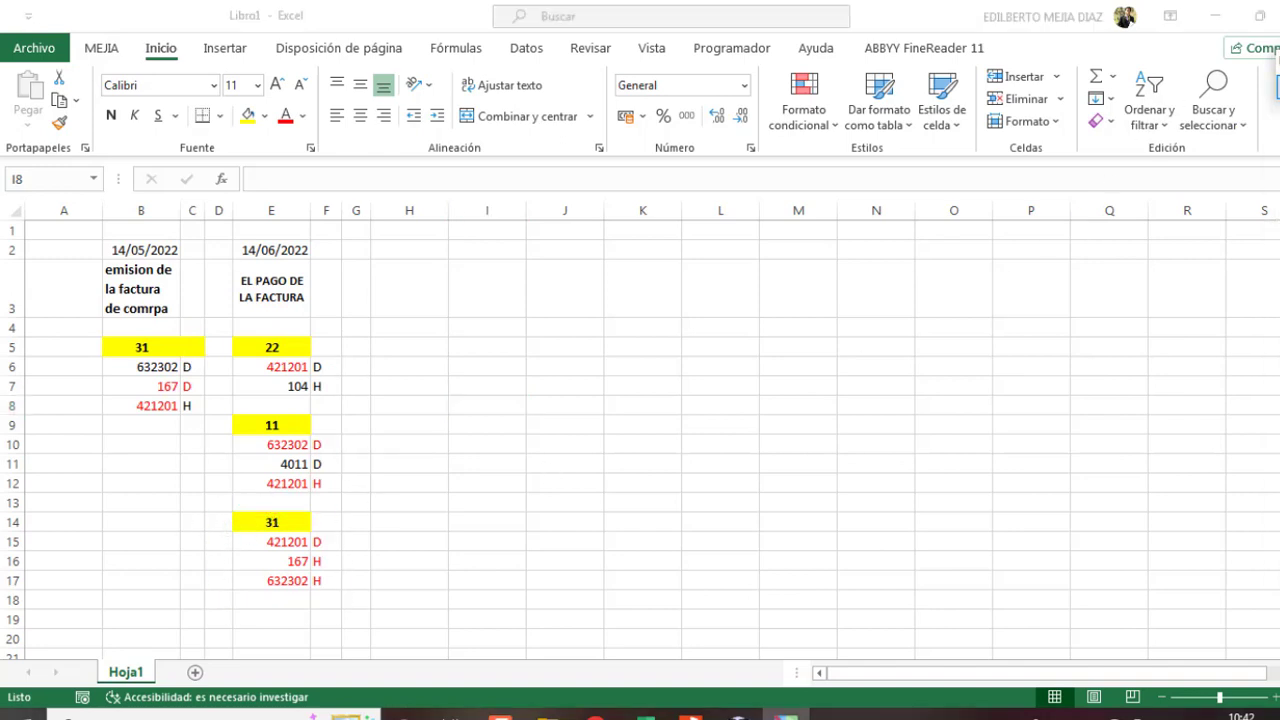
left_click(739, 713)
Step: Start an auto-numbered subdiario 31 voucher in soles with the regularization description and sale conversion rate
left_click(103, 32)
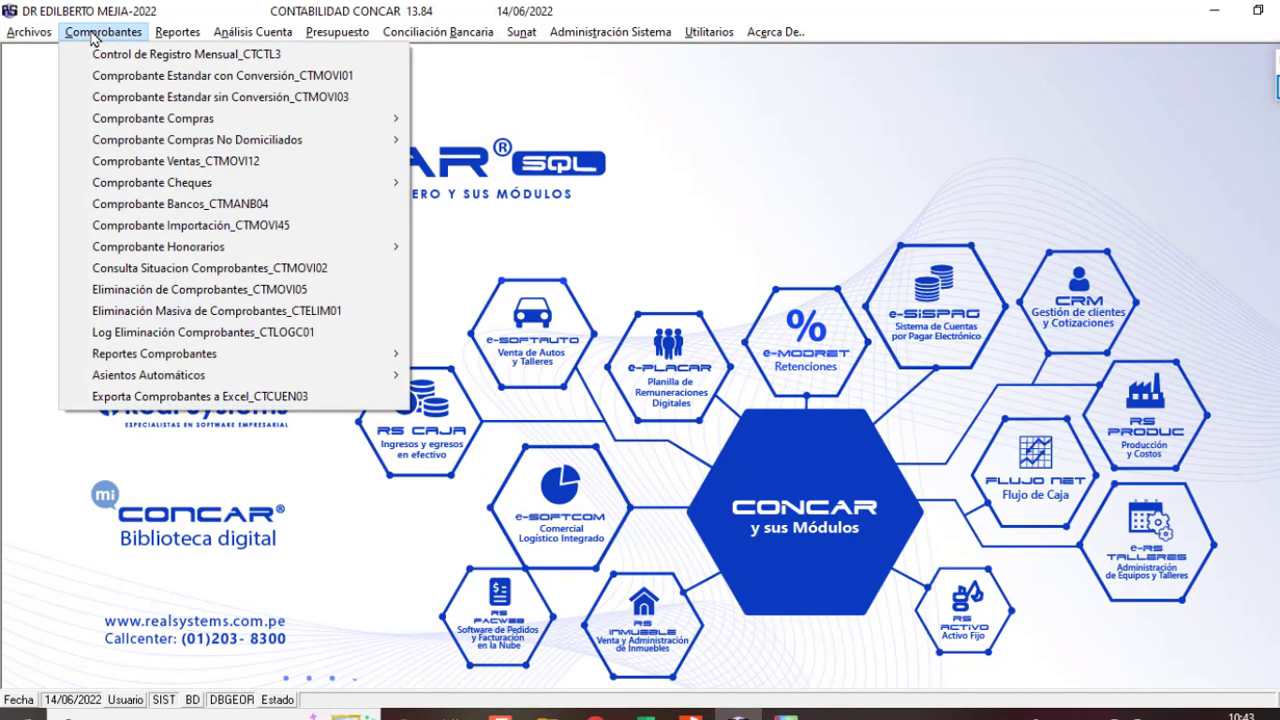
left_click(172, 77)
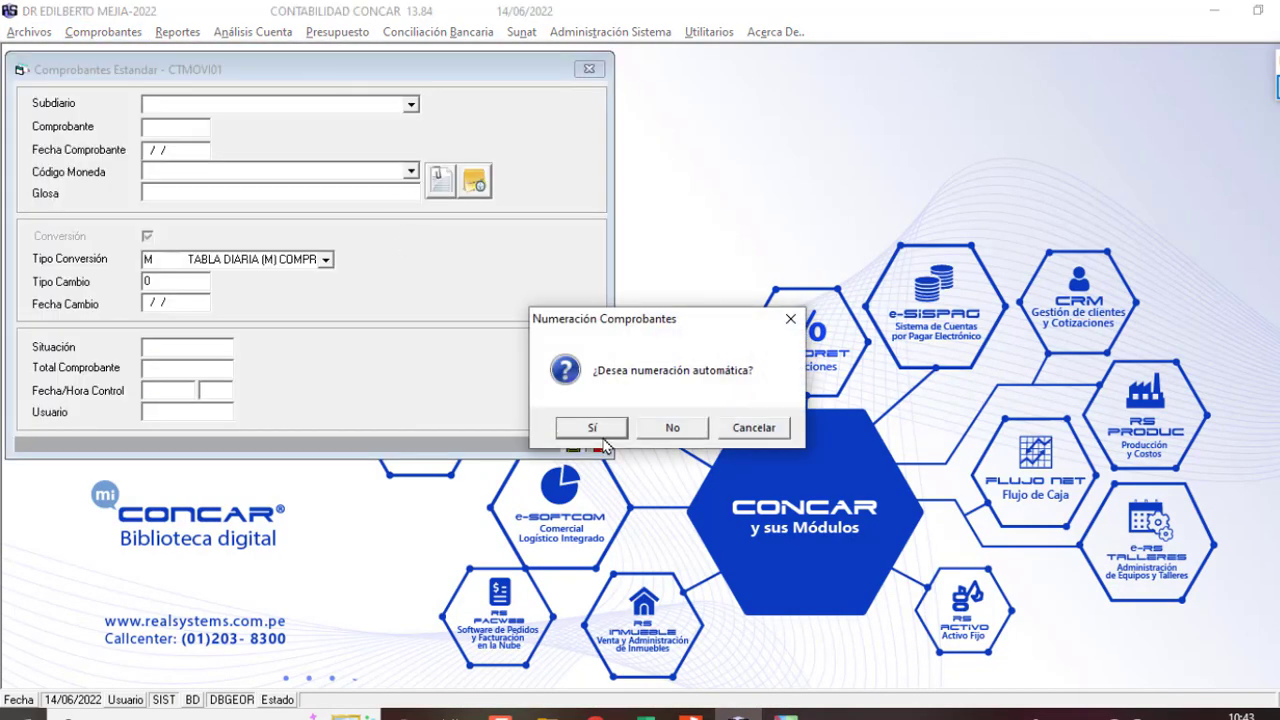
left_click(592, 428)
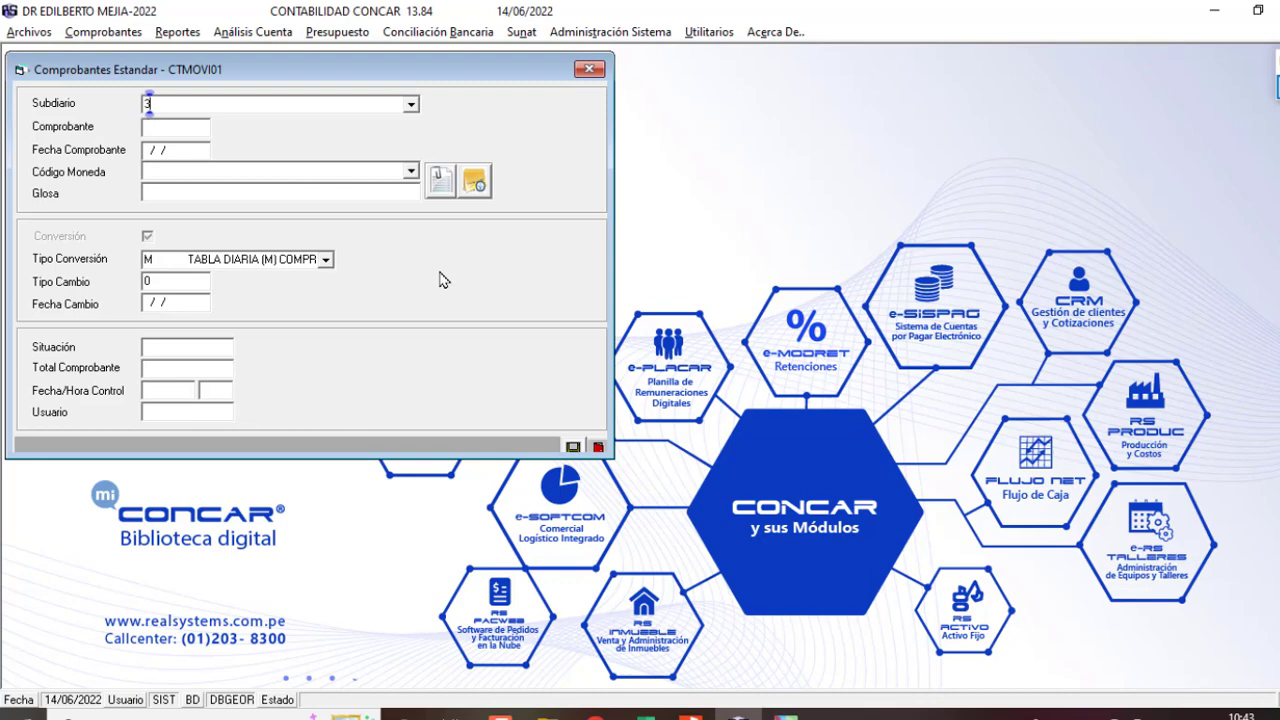
type("31")
key("Return")
type("1")
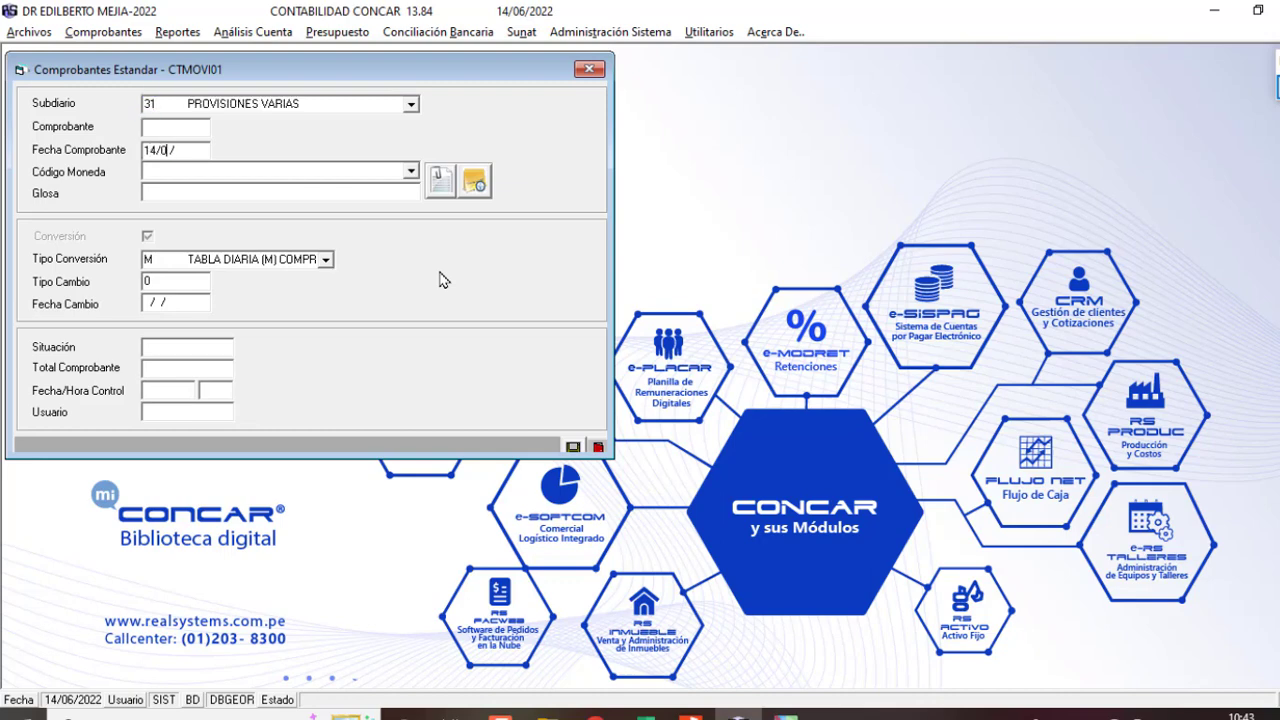
type("MN")
key("Return")
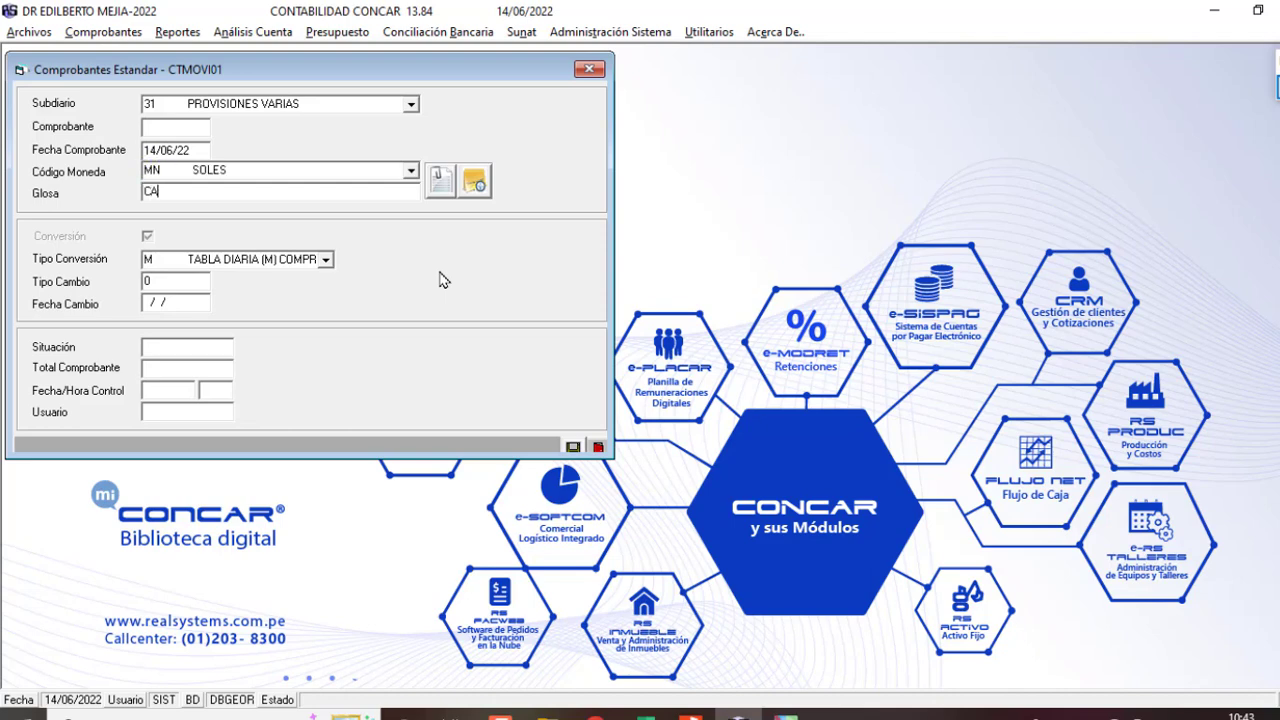
type("CA")
key("BackSpace")
key("BackSpace")
type("REGULARIZACION CONTABLE DE LA PROVISION")
key("Return")
key("v")
key("Return")
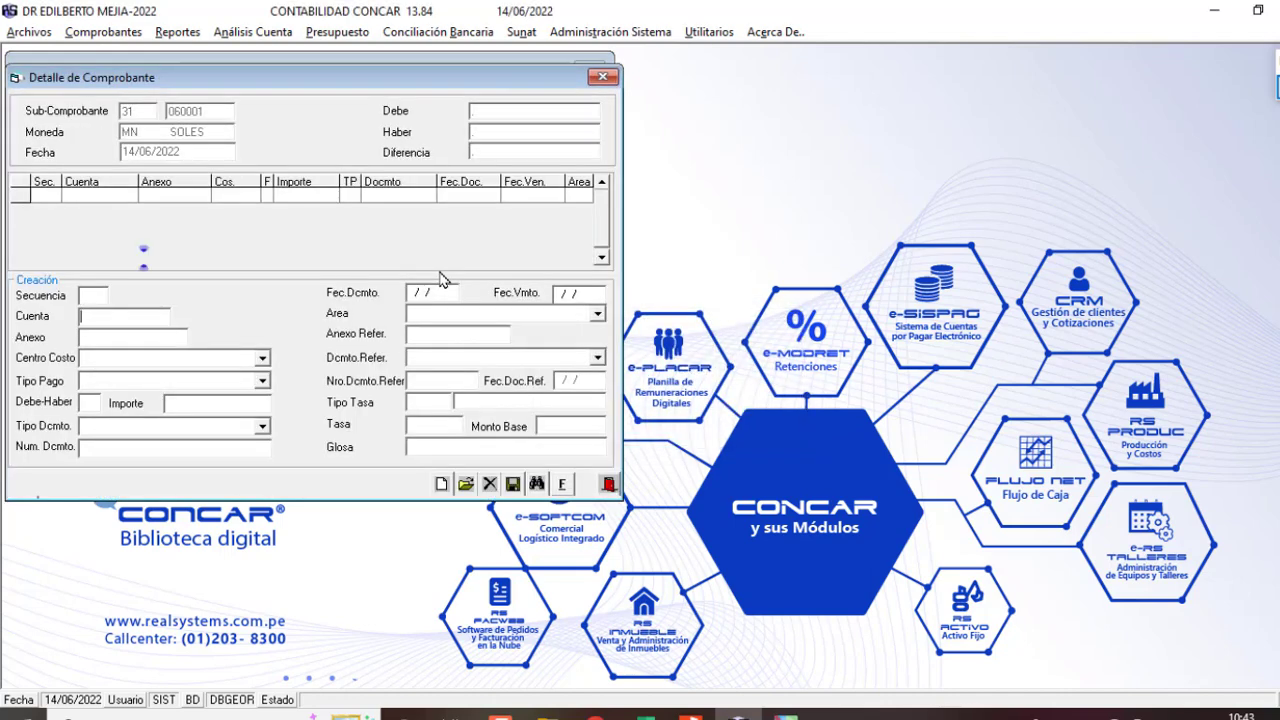
Step: Enter account 421201 with amount 1500 against invoice FT FEMD-74
type("421201")
key("Return")
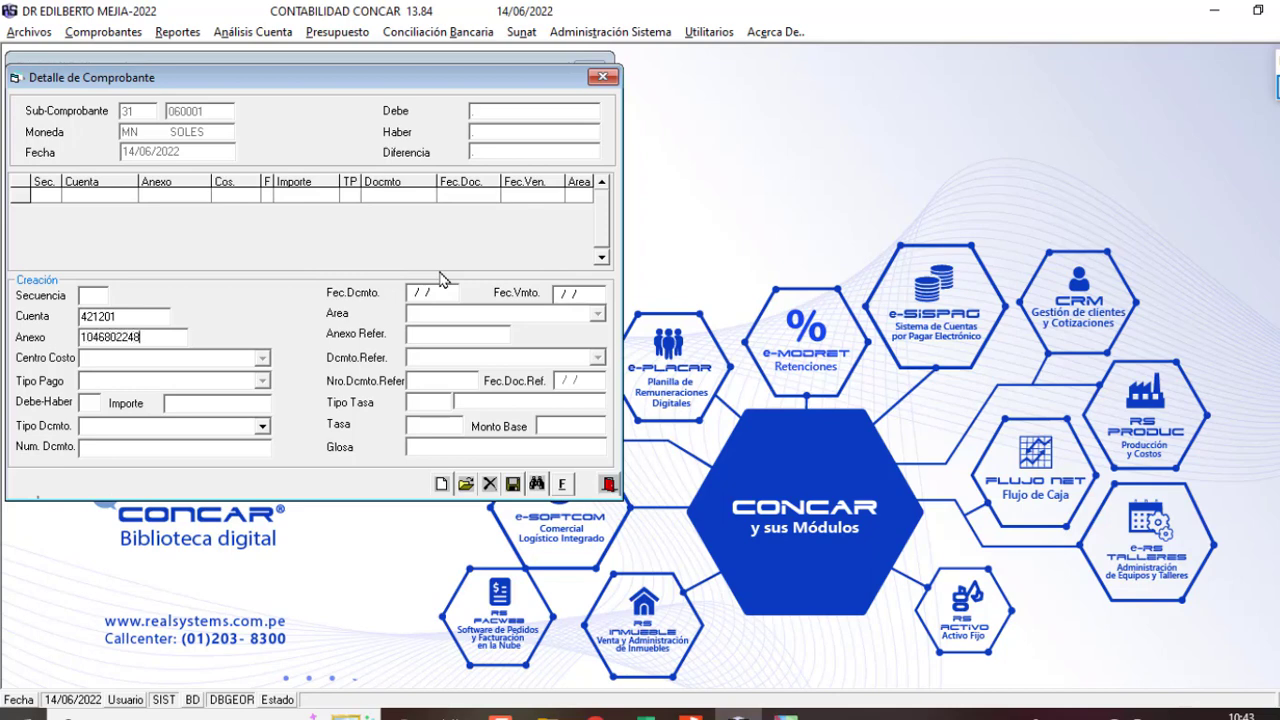
type("+")
key("Return")
type("FT")
key("Return")
type("FEMD-7")
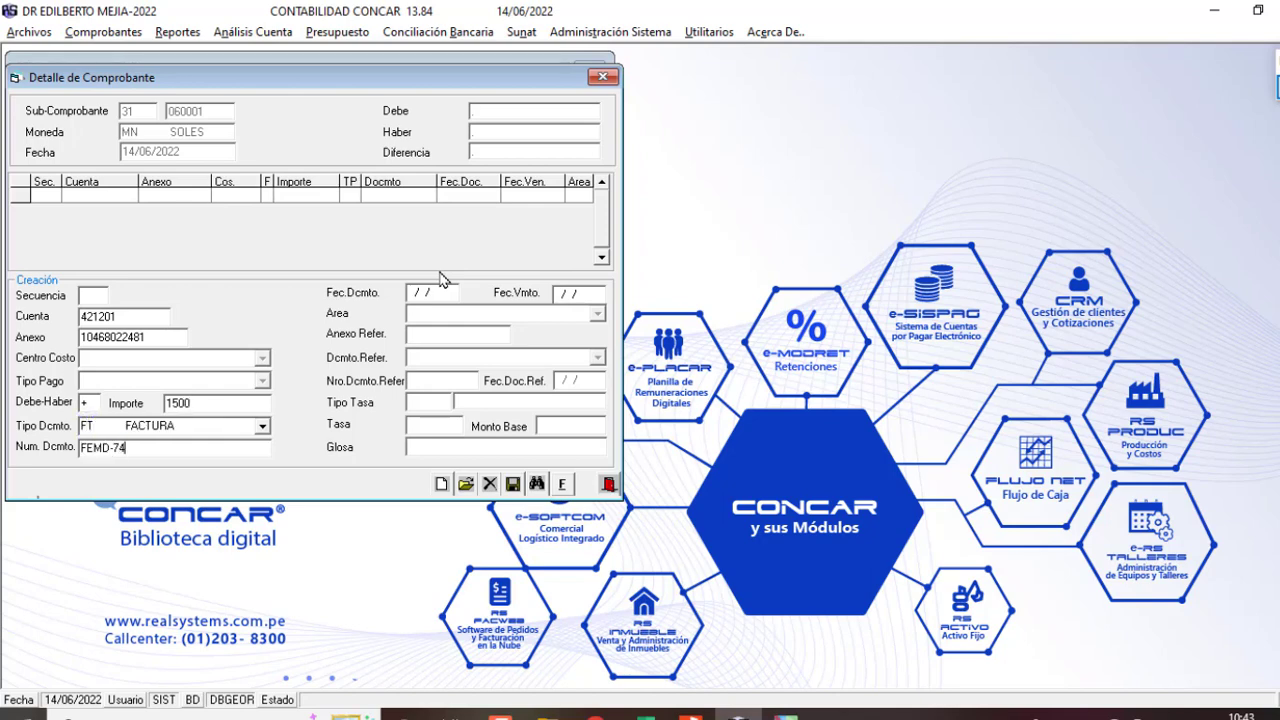
type("4")
key("Return")
key("Return")
Step: Pick the FEMD-74 invoice, gloss 'ASIENTO DE REGULARIZACION', and save line 0001
double_click(130, 448)
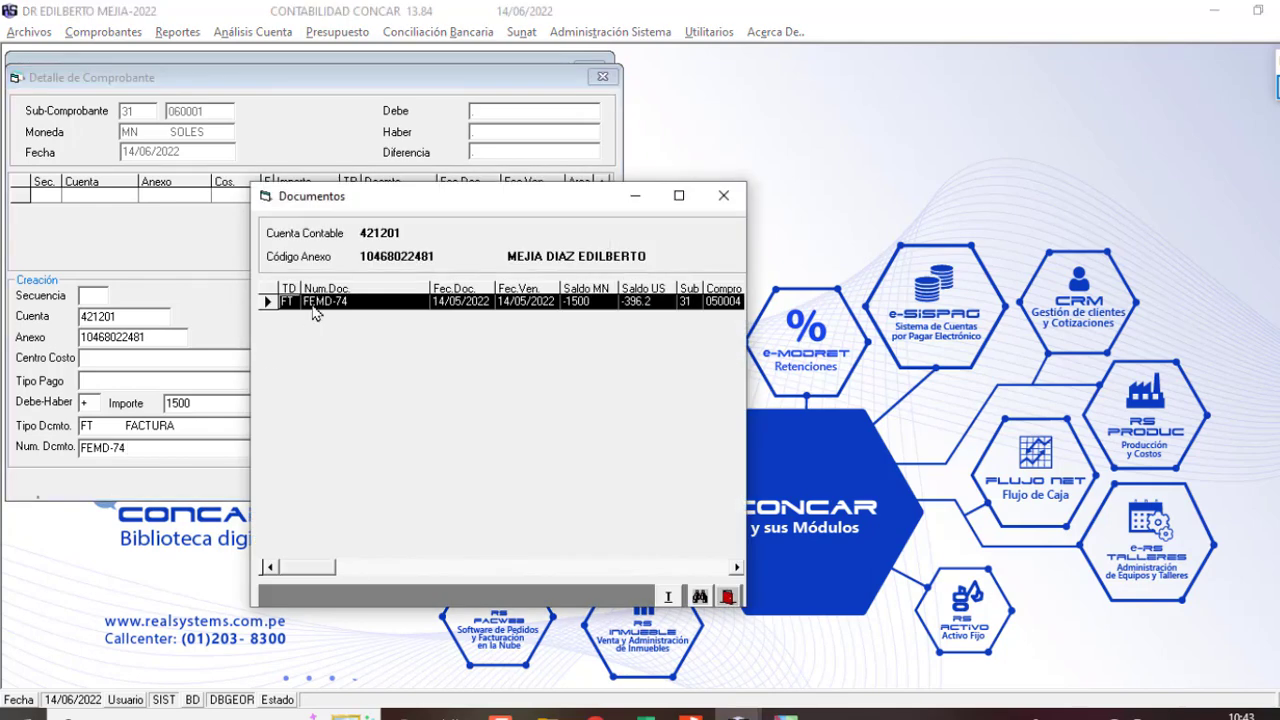
left_click(485, 303)
key("Return")
key("Return")
key("Return")
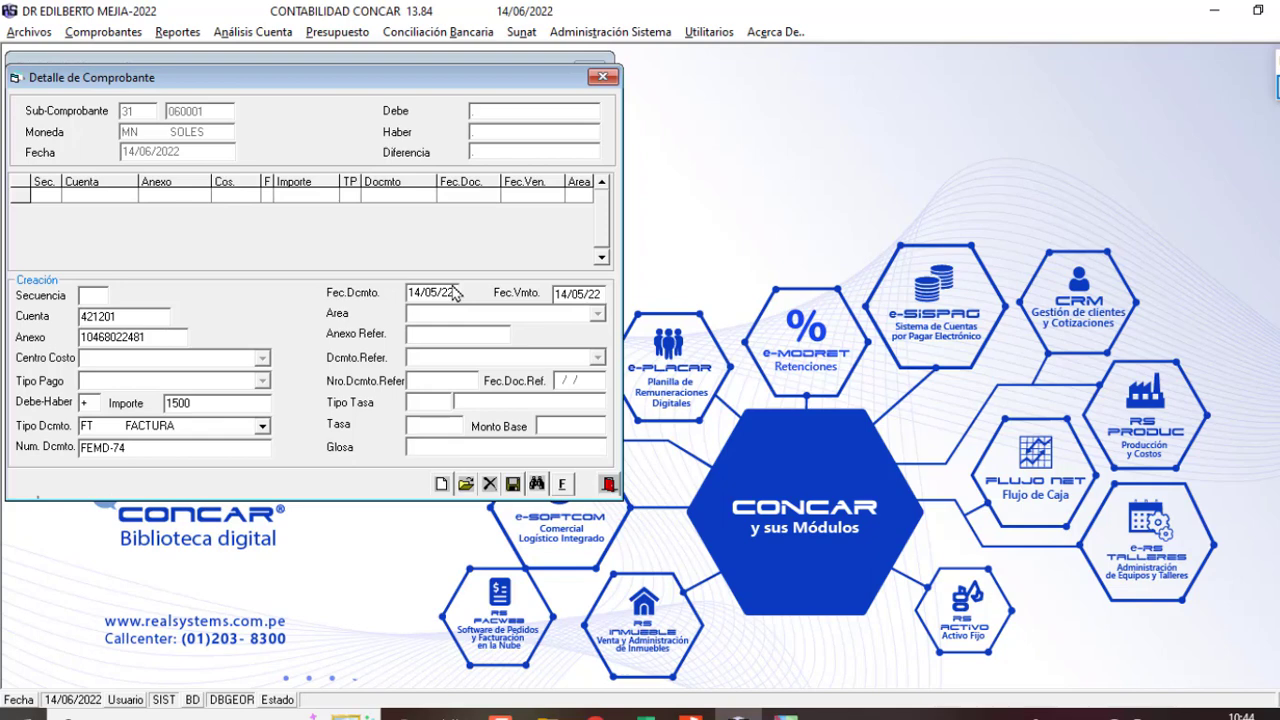
type("ASIENTO DE REGULARIZACION")
key("Return")
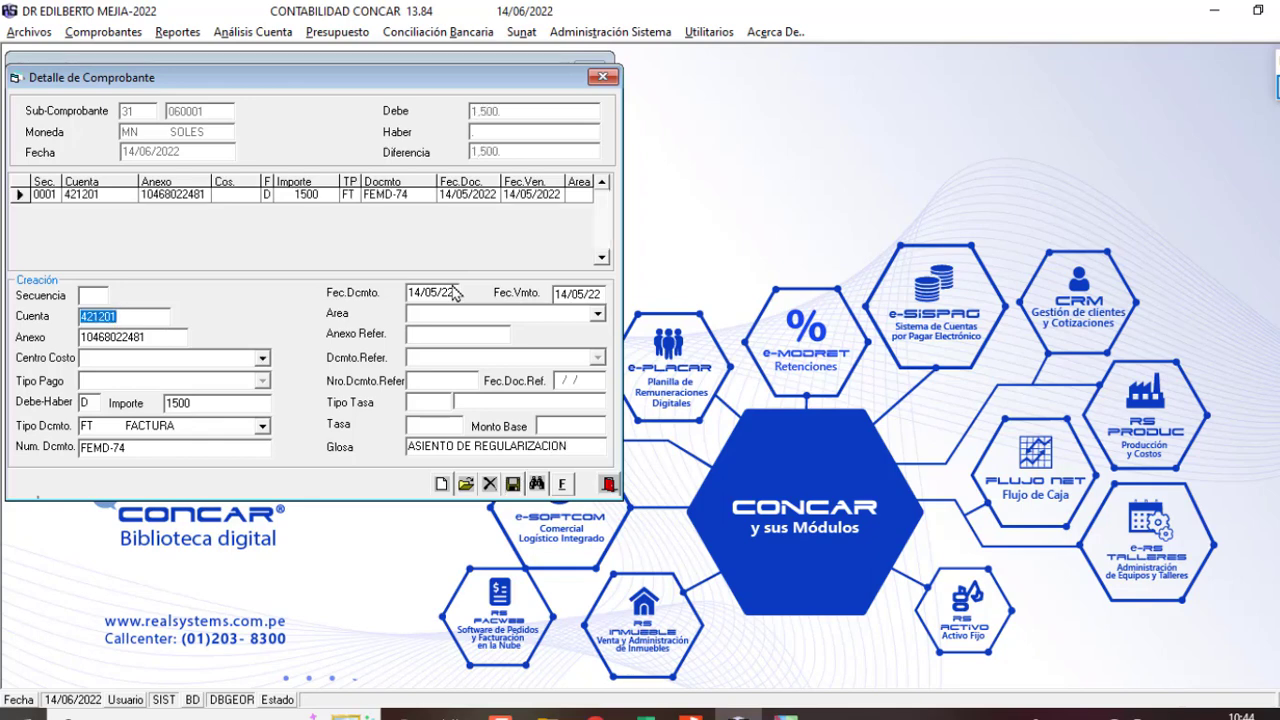
left_click(645, 713)
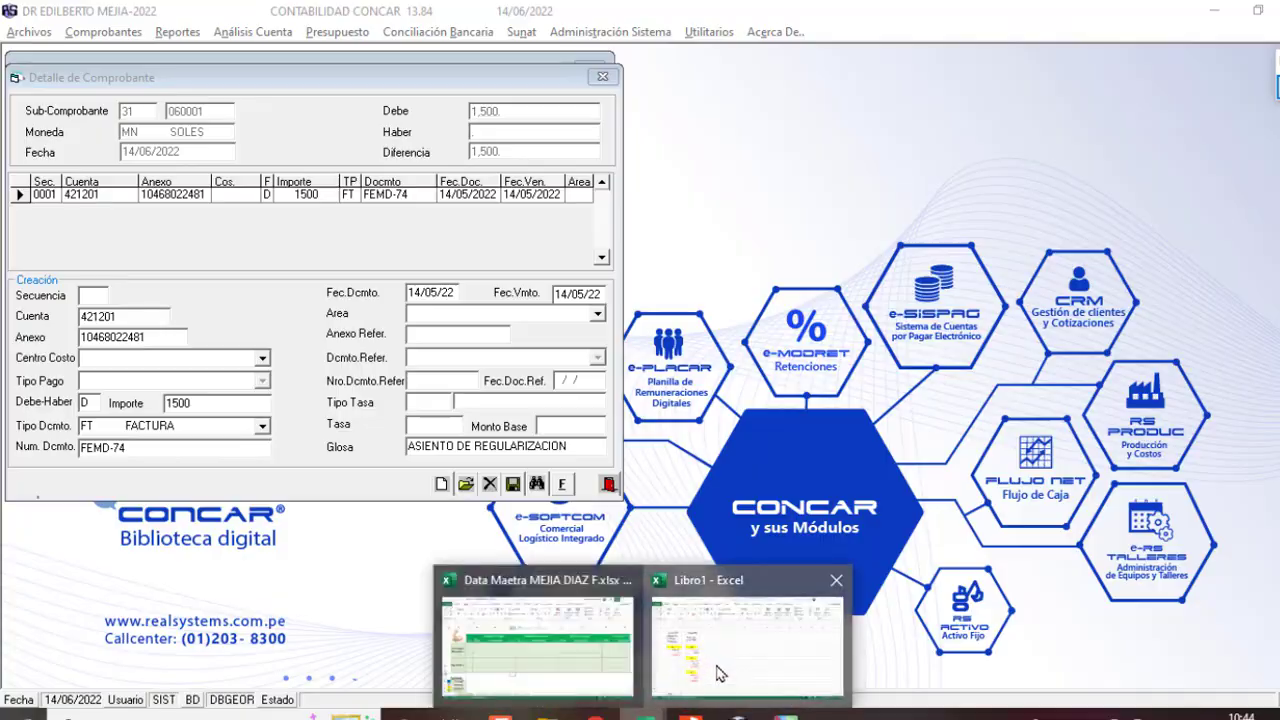
Step: After checking cell E16, choose account 167301 and enter the annex code for the second line
left_click(722, 672)
left_click(284, 563)
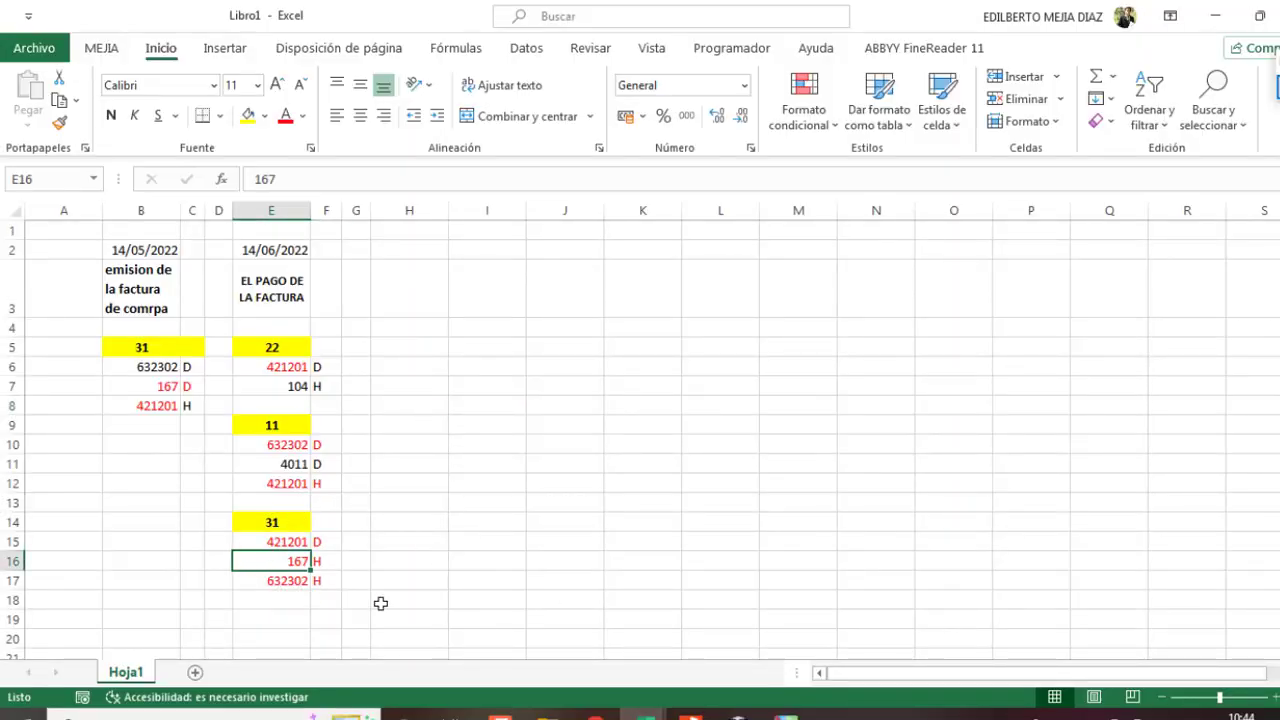
key("alt+Tab")
type("167")
key("Return")
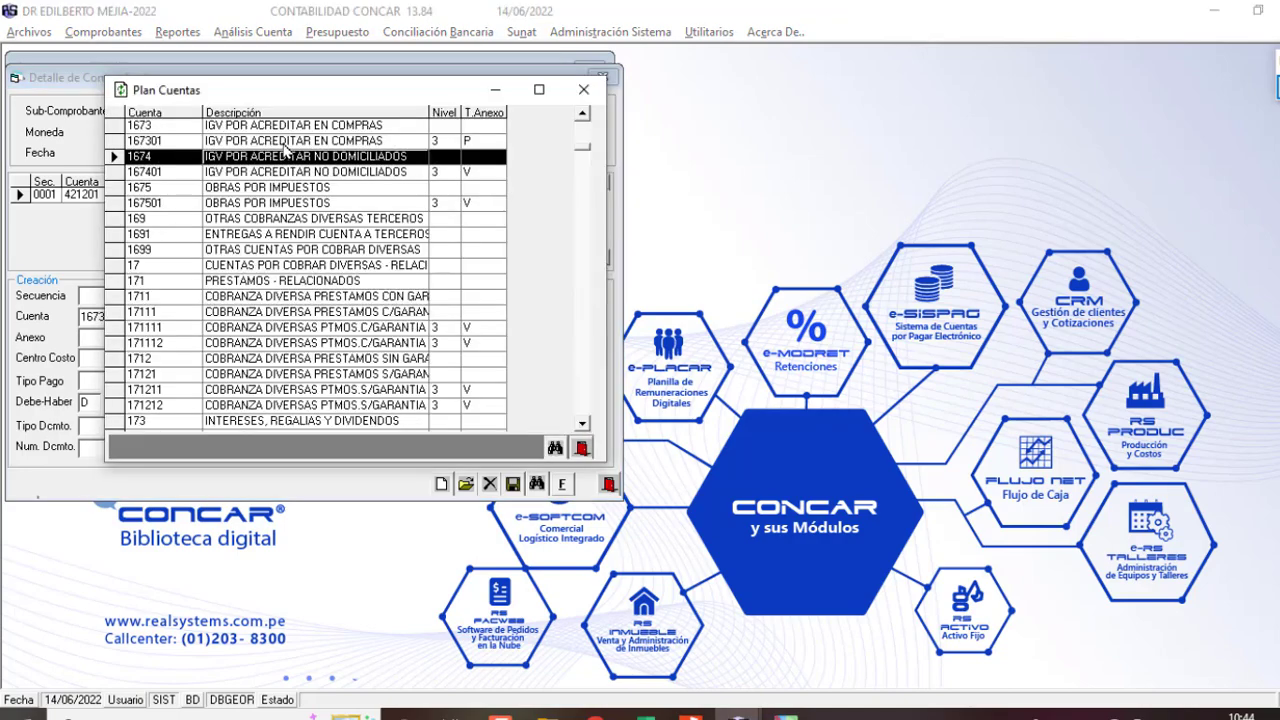
key("Return")
key("Return")
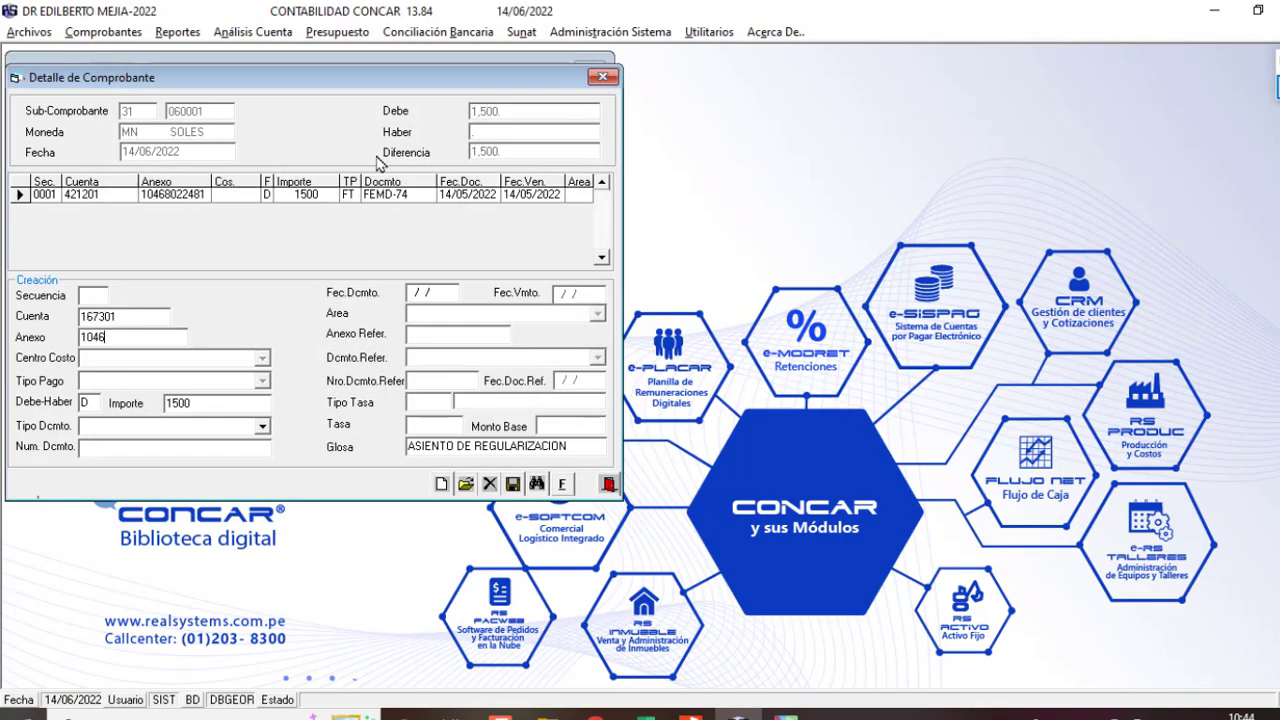
type("+")
key("Return")
Step: Enter the 228.81 IGV from the invoice PDF, type FT, pick FEMD-74, and save the line
key("alt+Tab")
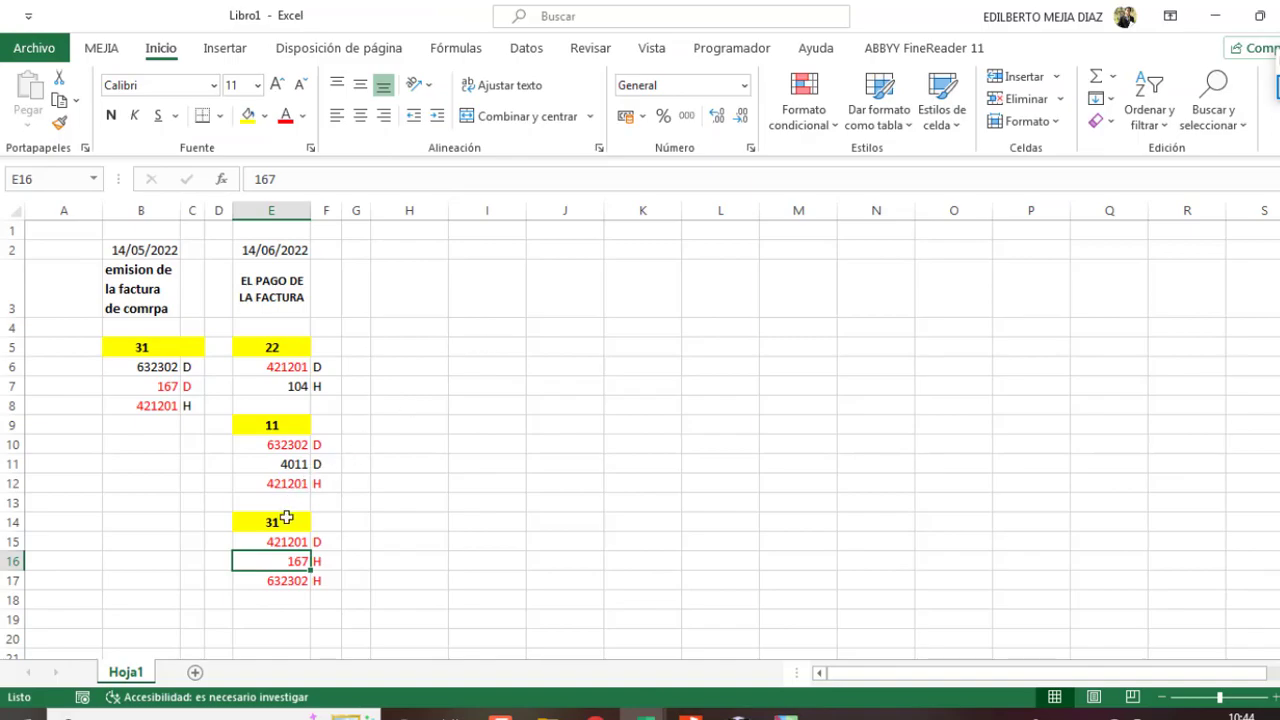
left_click(690, 714)
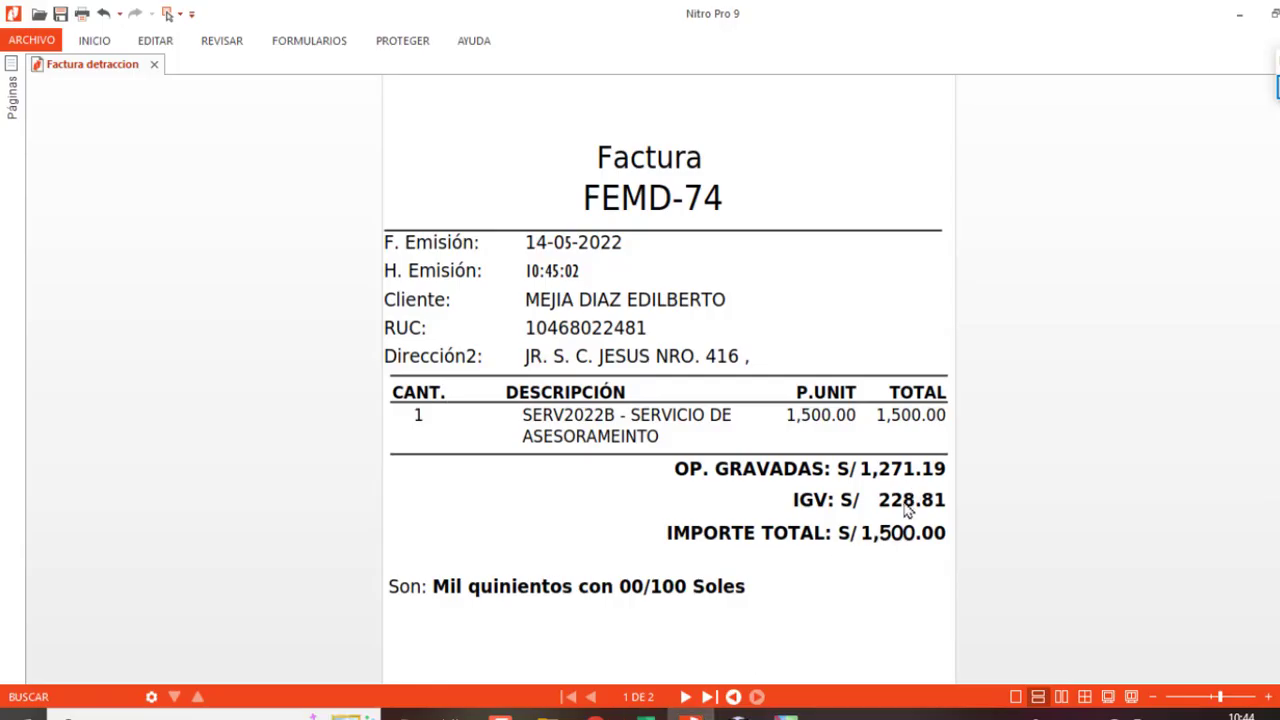
key("alt+Tab")
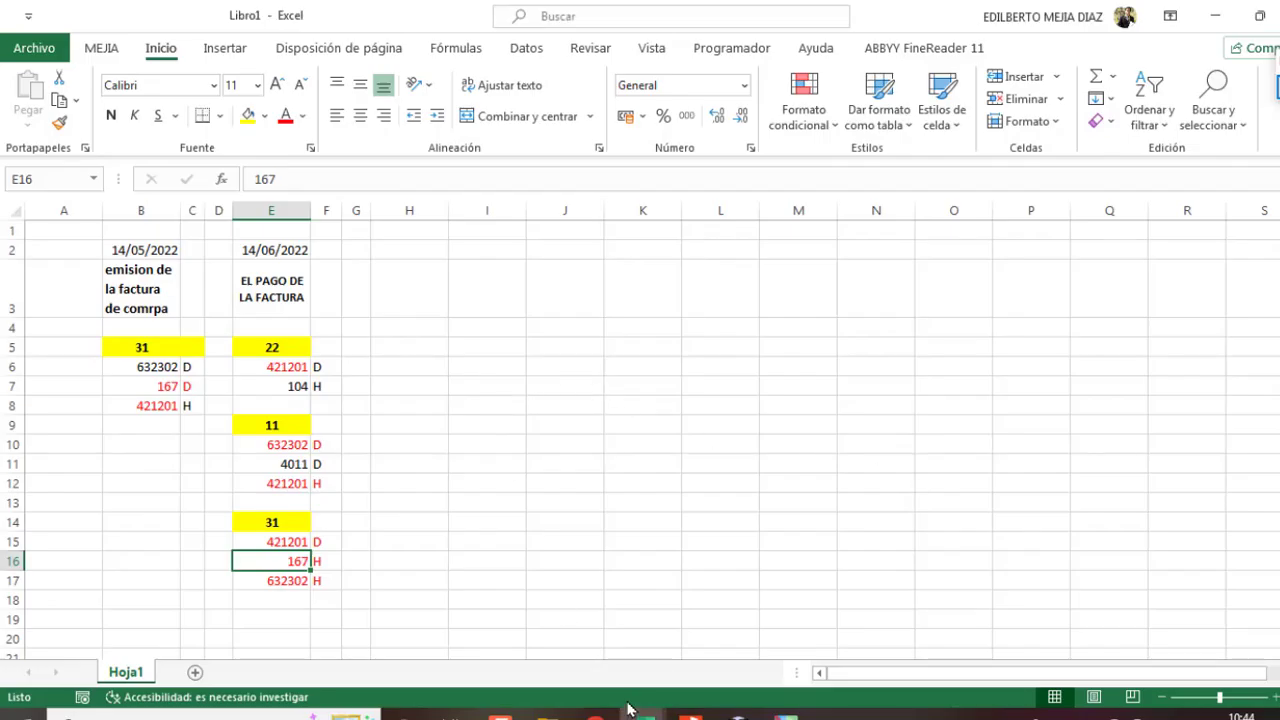
key("alt+Tab")
type("22")
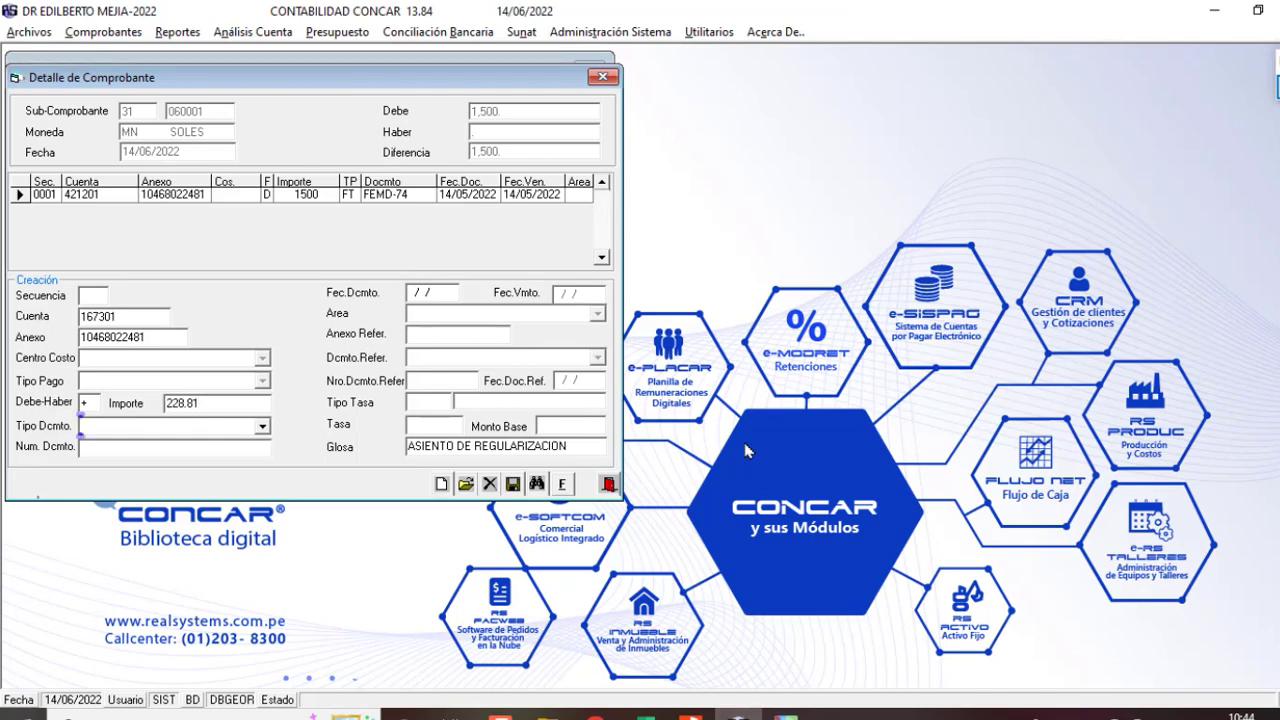
type("FT")
key("Return")
key("F2")
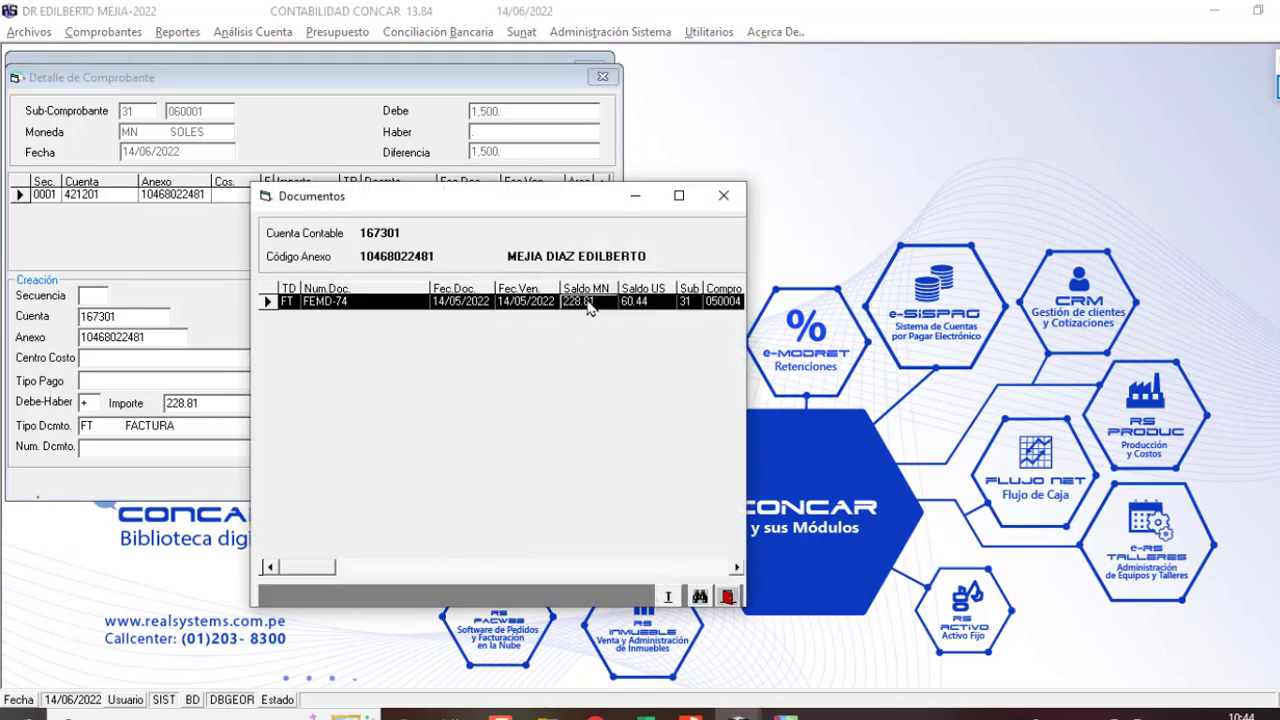
double_click(590, 301)
key("Return")
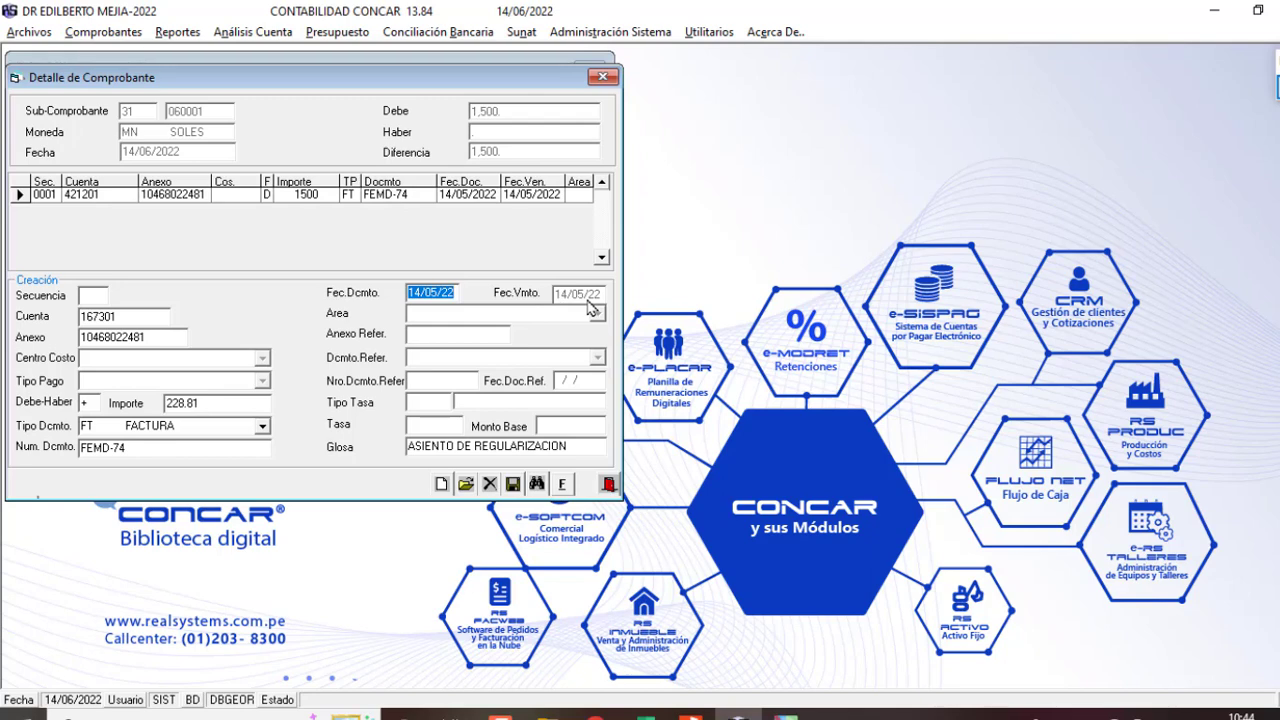
key("Return")
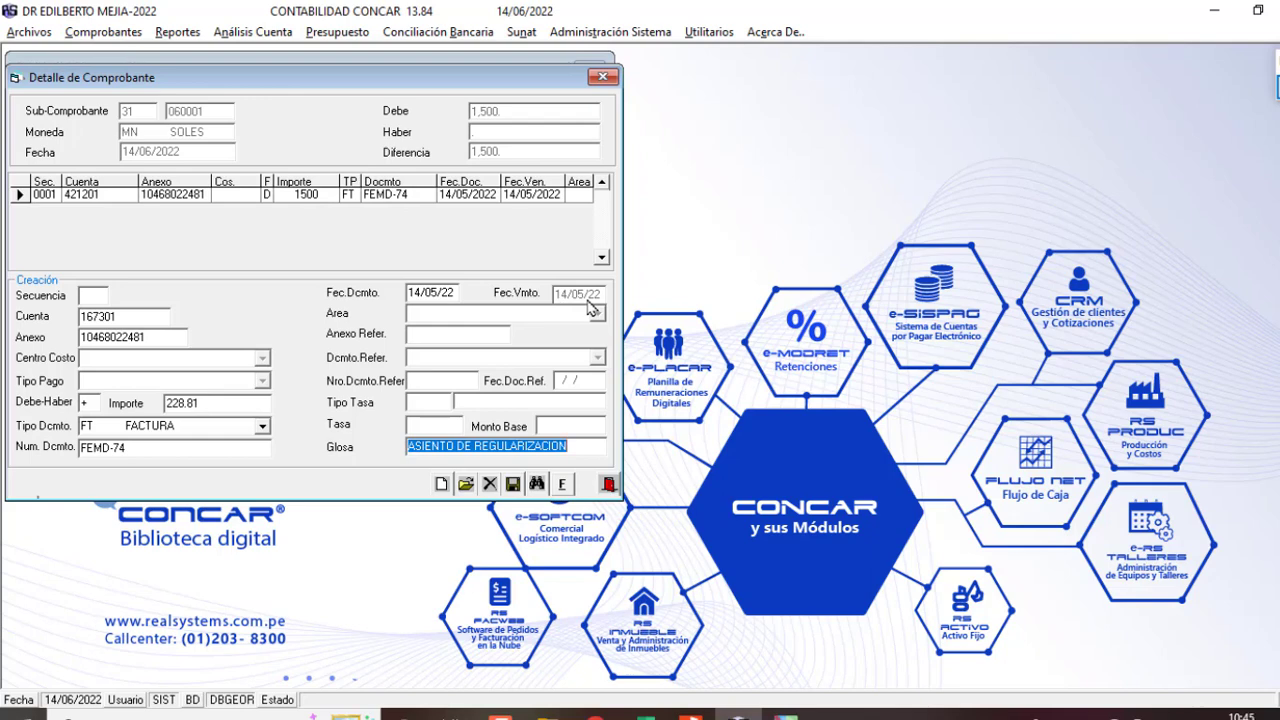
key("Return")
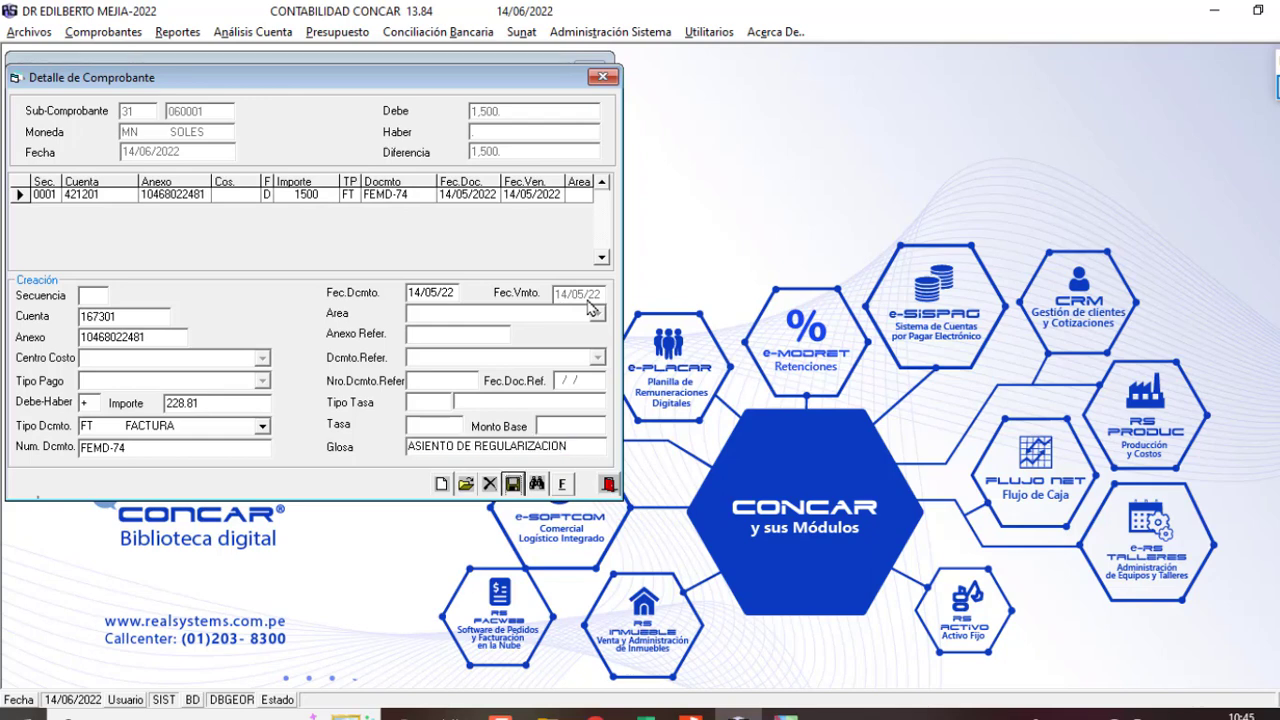
key("Return")
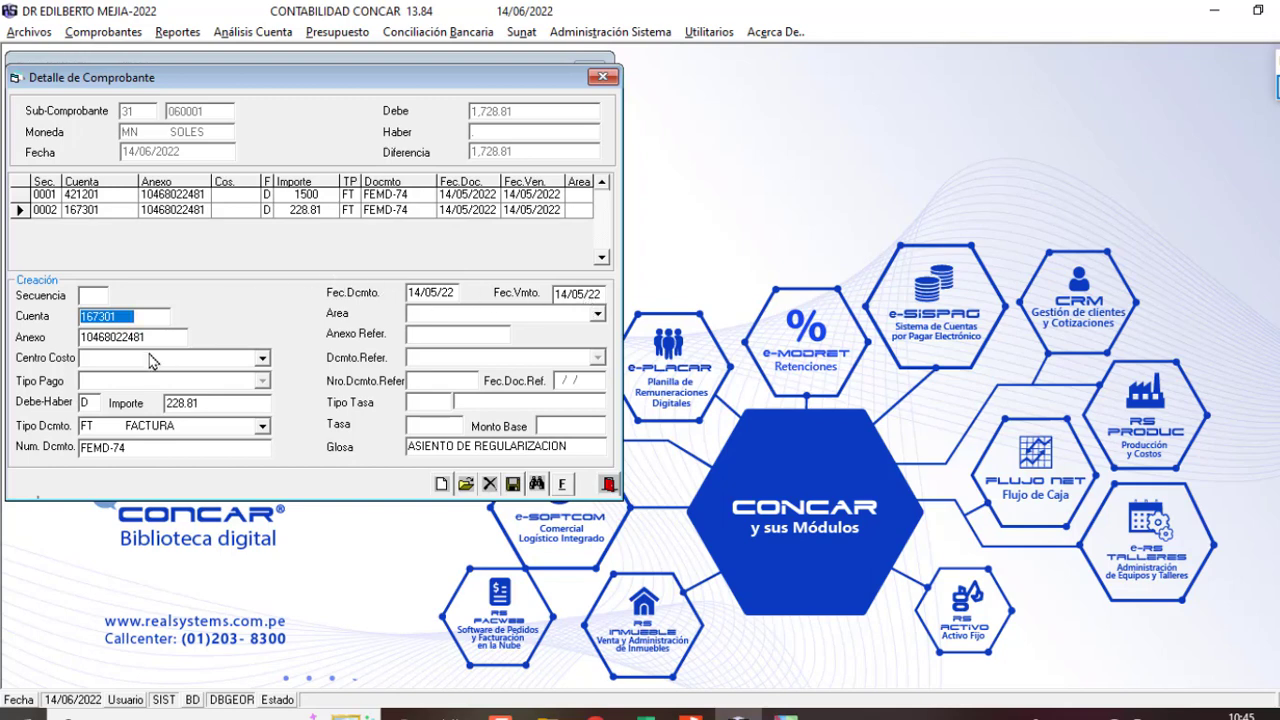
Step: Make the 167301 line a credit and start a 632301 credit line with cost centre 200
type("63")
key("Return")
type("2301")
key("Return")
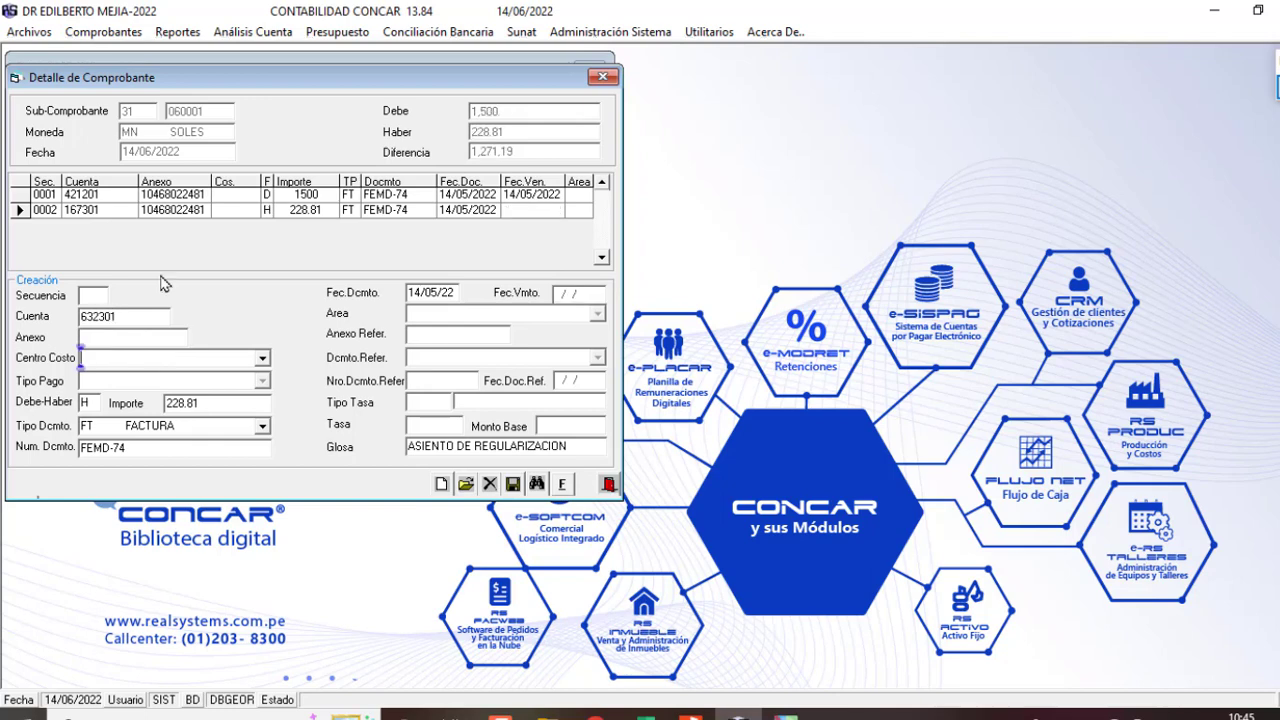
type("200")
key("Return")
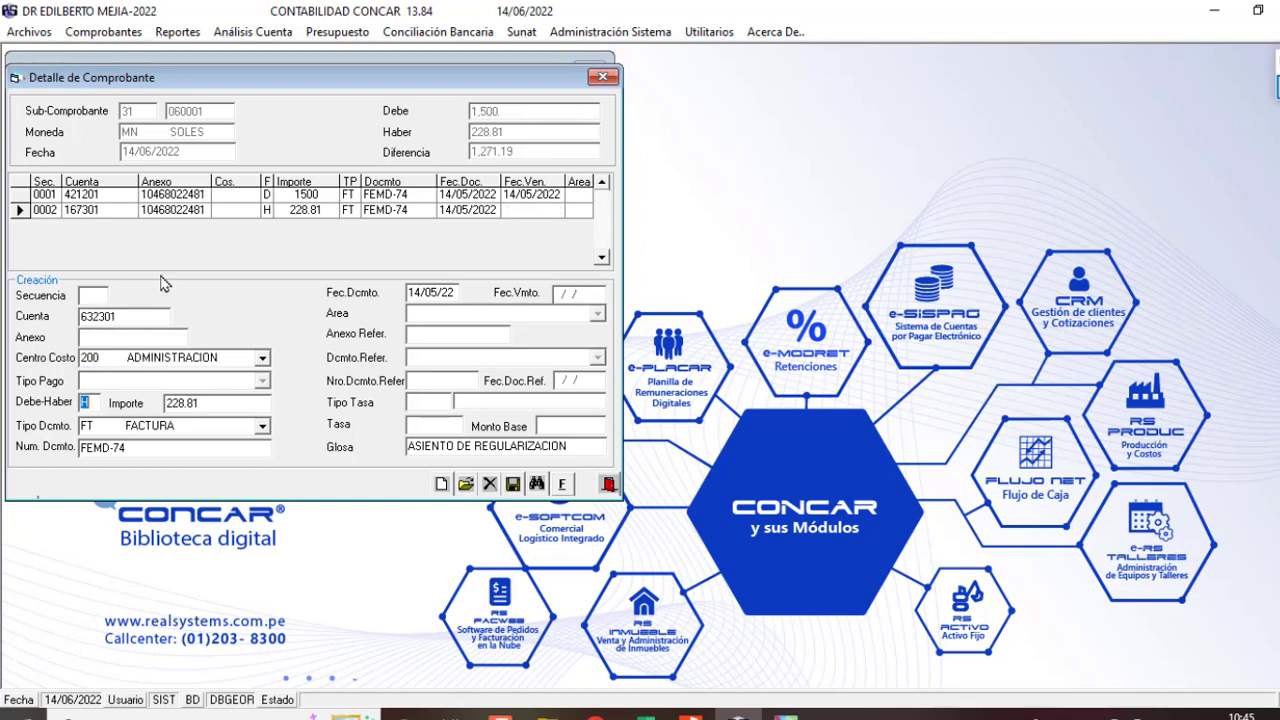
key("Return")
Step: Enter the 1,271.19 taxable base from the invoice, save the line, and finalize voucher 31-060001
left_click(691, 712)
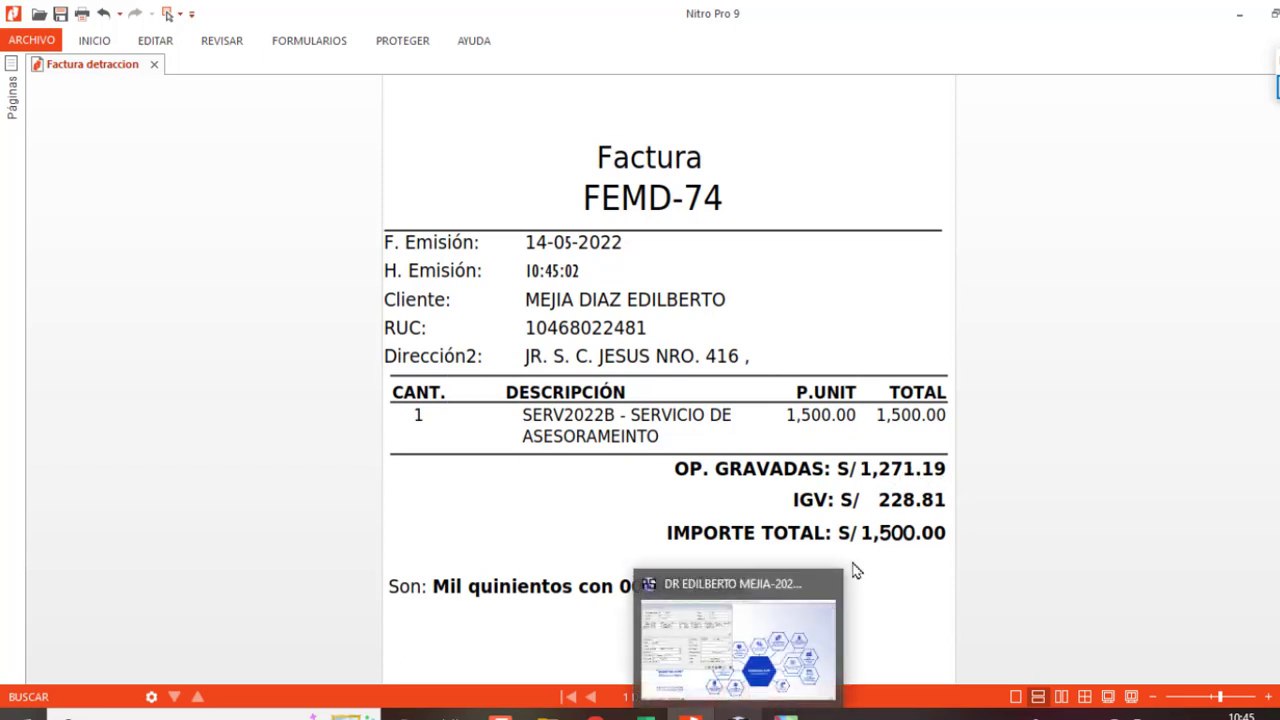
left_click(740, 712)
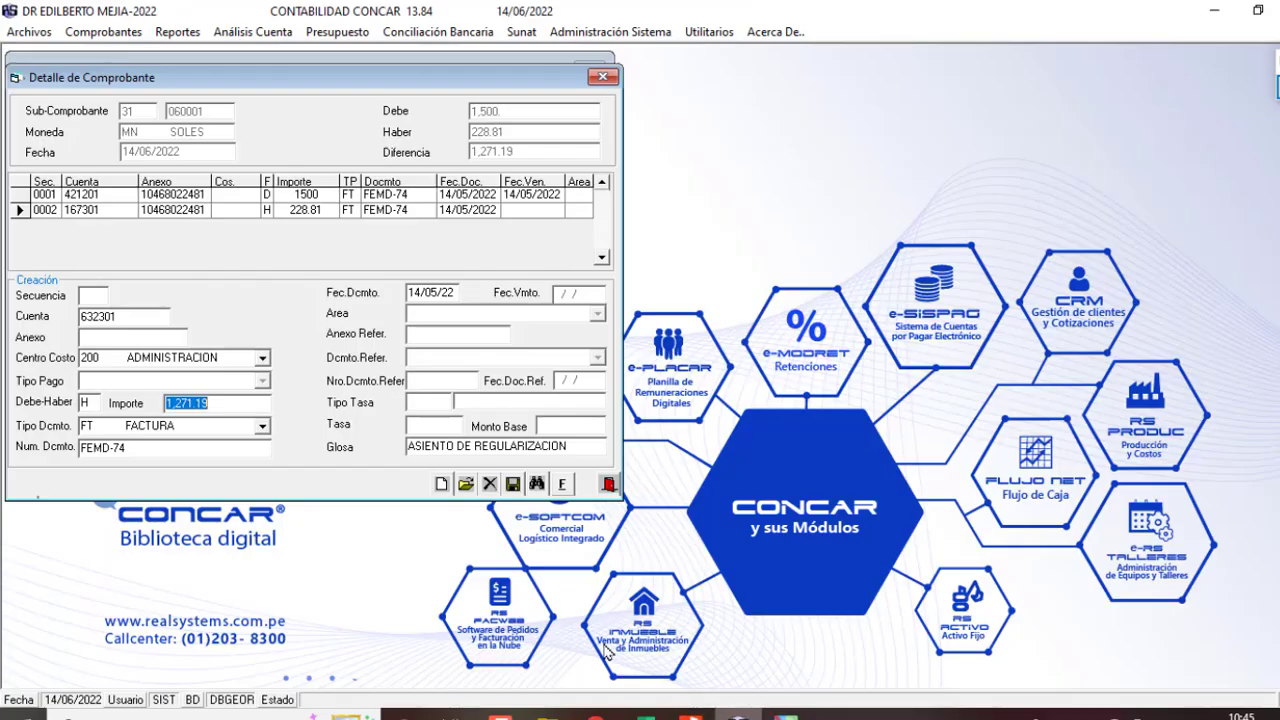
key("Return")
key("Return")
key("Return")
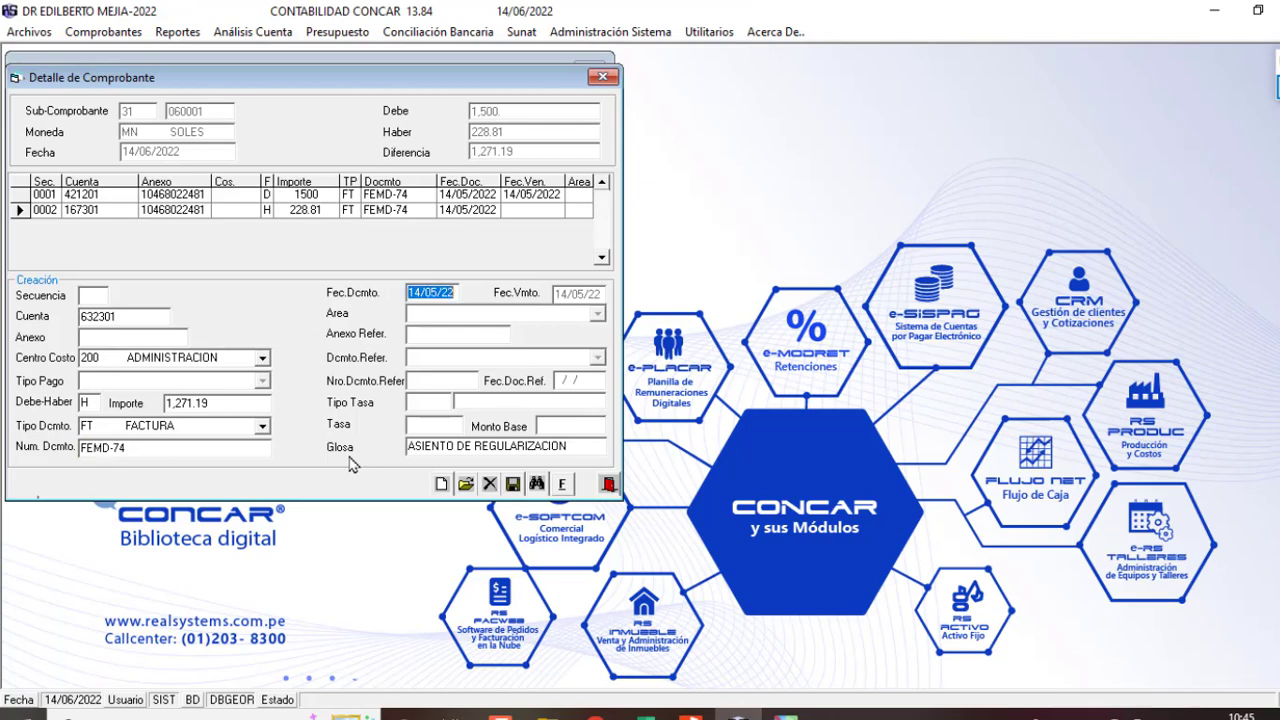
key("Return")
key("Return")
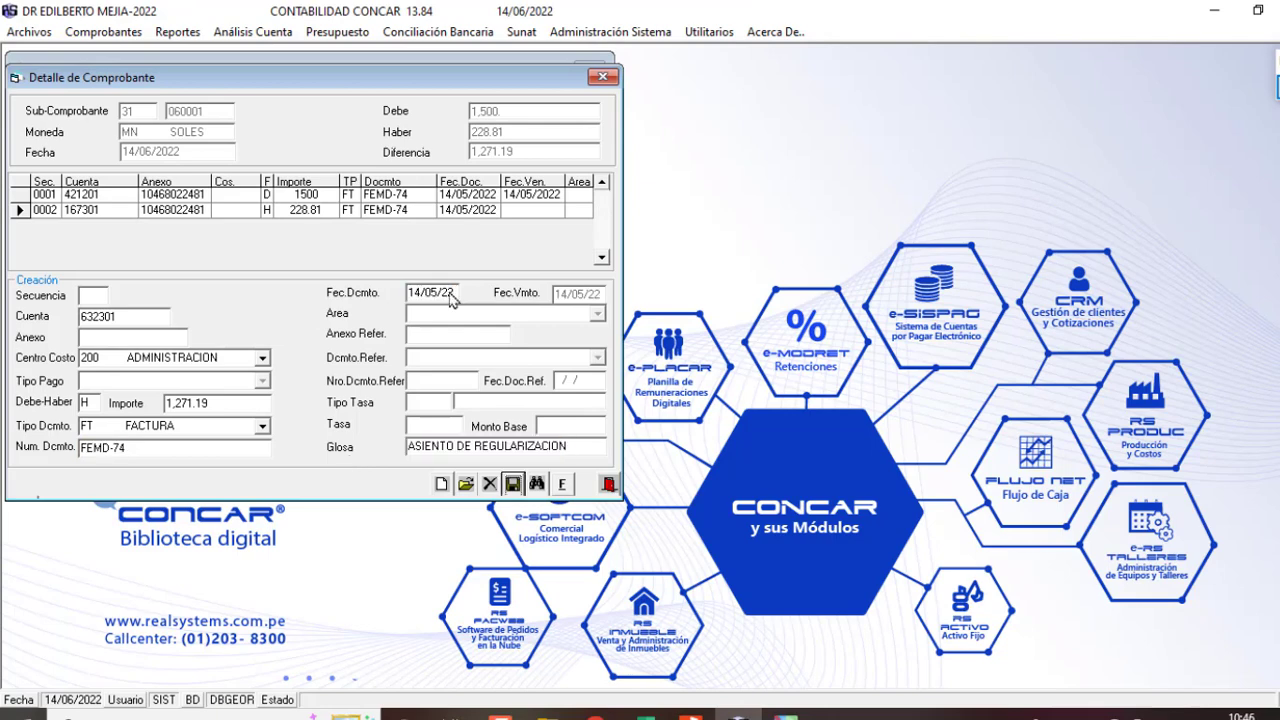
key("Return")
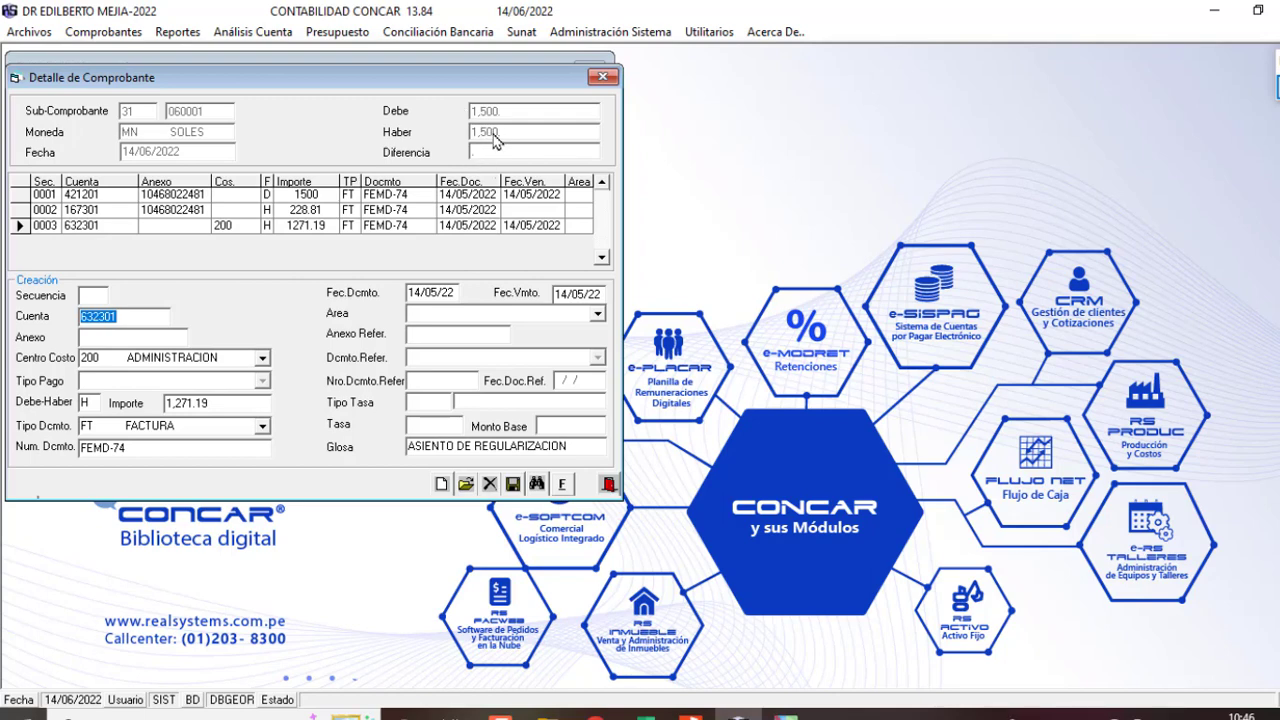
key("Return")
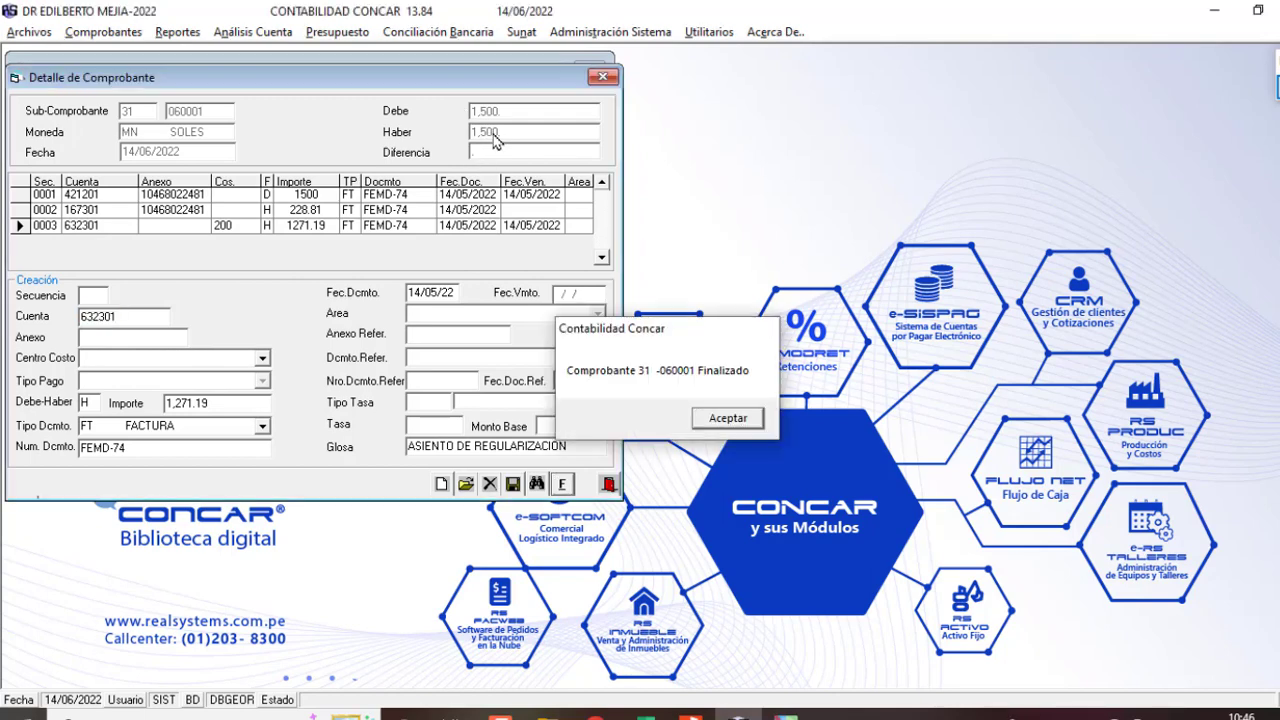
key("Return")
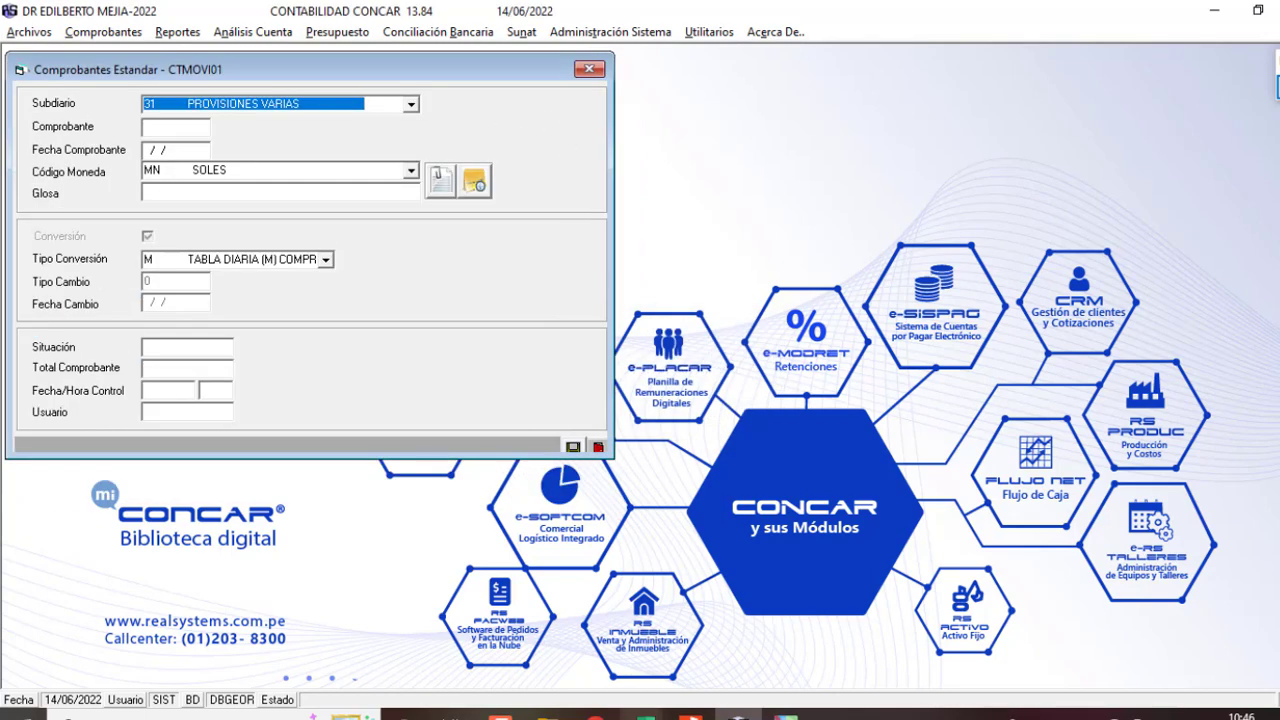
Step: Highlight the 14/05/2022 purchase, subdiario 11 and subdiario 31 regularization blocks in Libro1
mouse_move(645, 714)
left_click(719, 642)
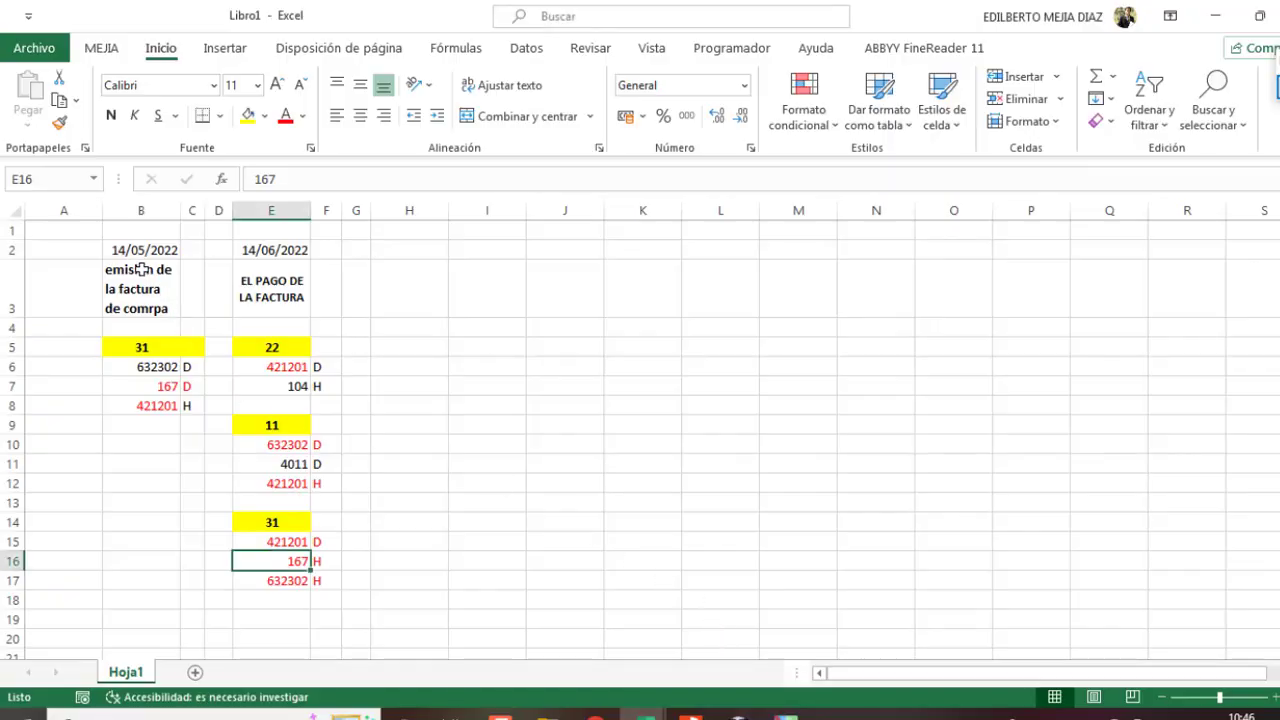
left_click_drag(134, 248, 152, 398)
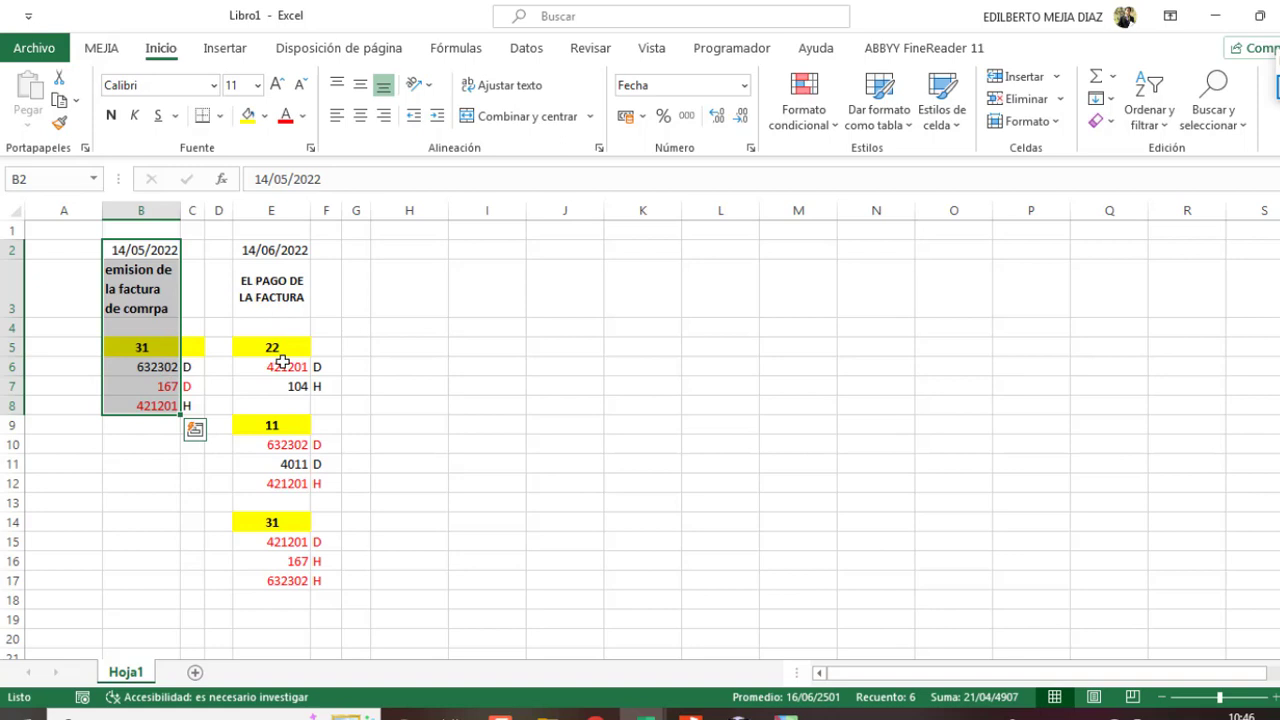
left_click_drag(270, 425, 316, 464)
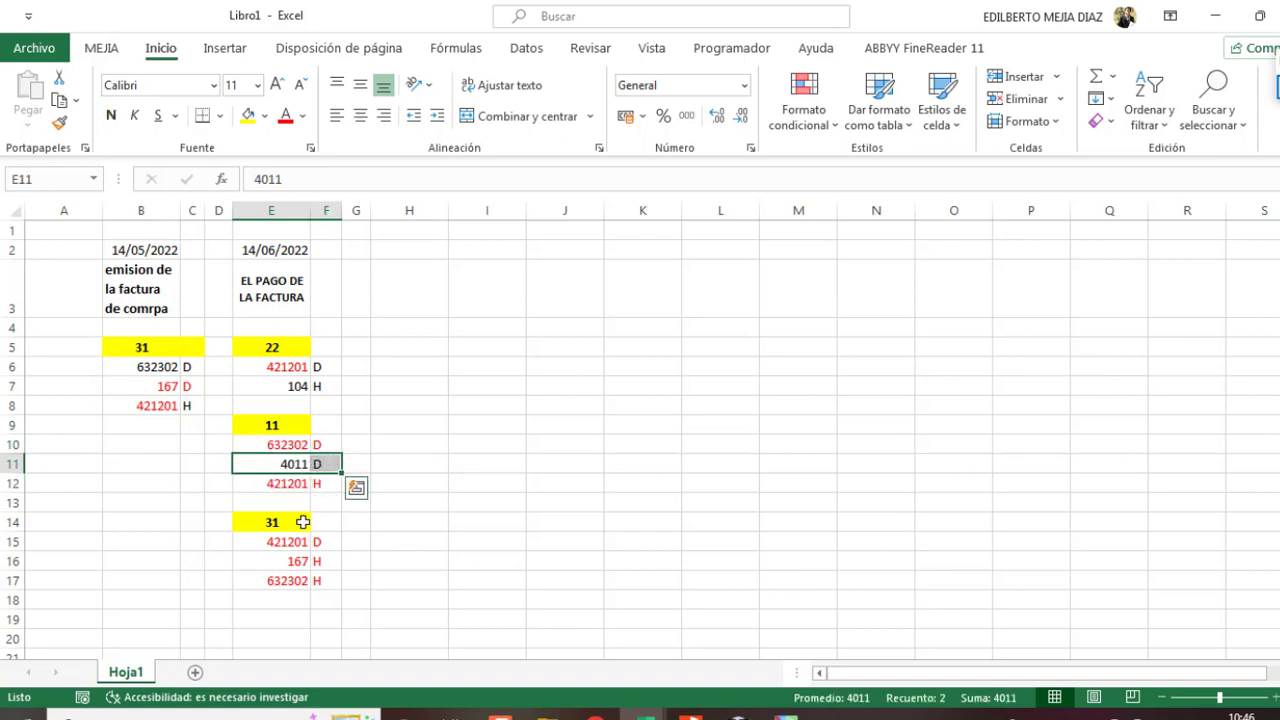
left_click_drag(294, 523, 312, 589)
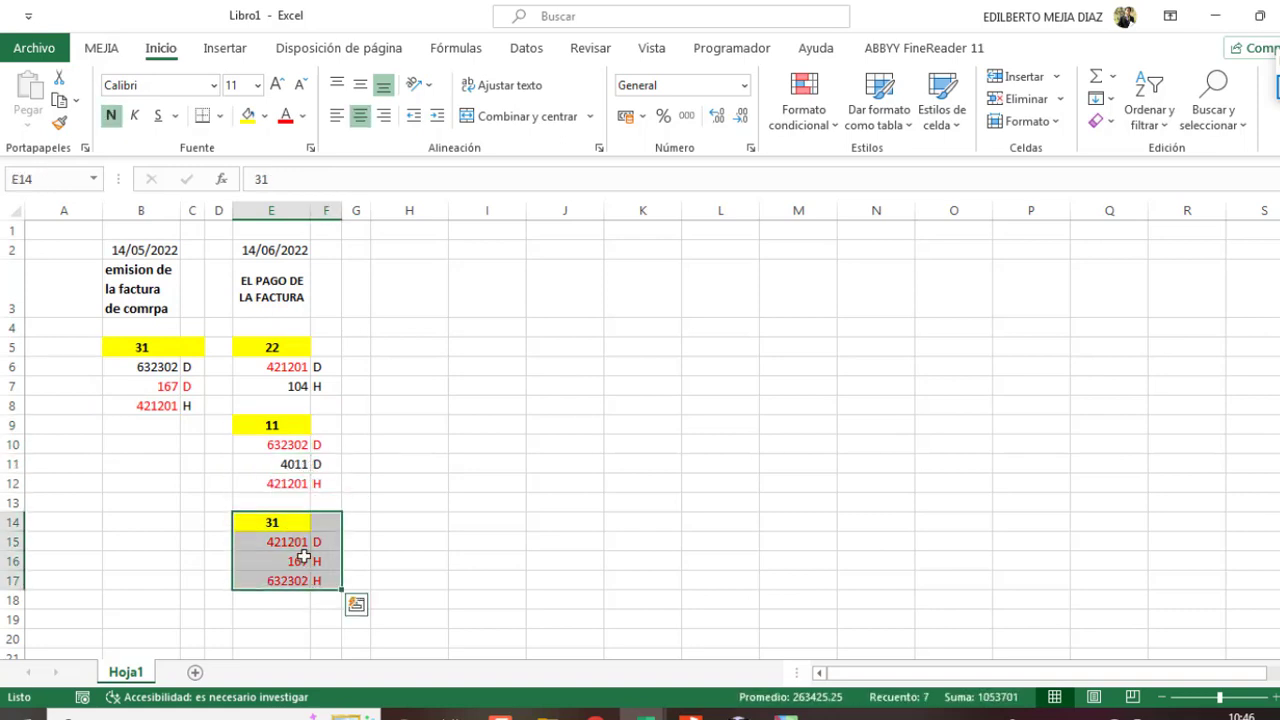